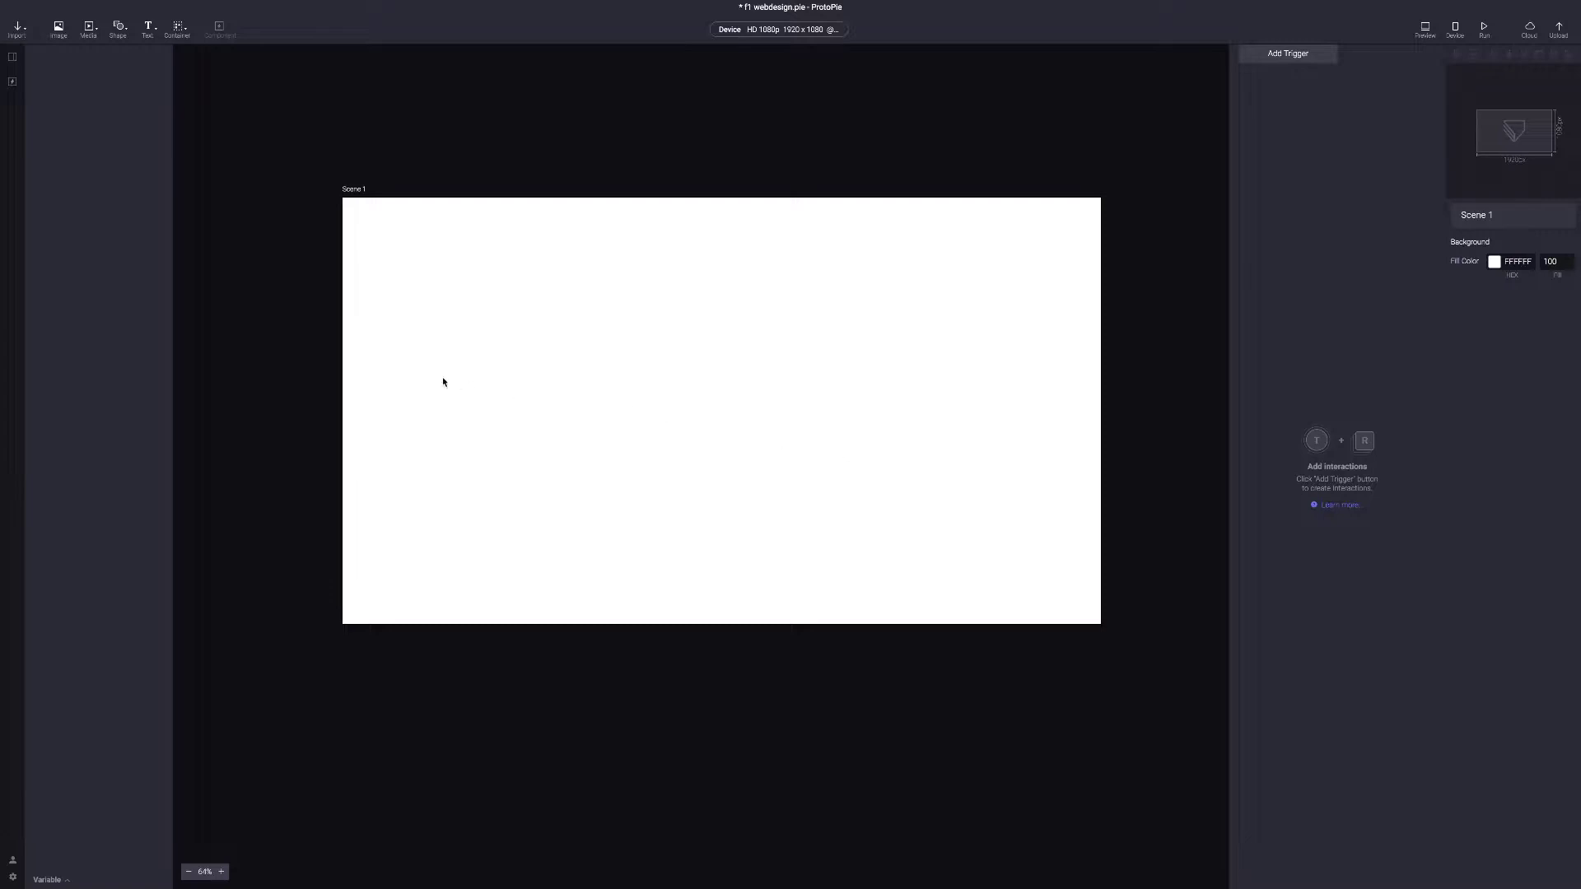
Switch to Adobe XD to view the F1 - Slide 1 and F1 - Slide 2 artboards, and return to ProtoPie
{"action": "scroll", "coordinate": [420, 289], "scroll_direction": "up", "scroll_amount": 1}
{"action": "key", "text": "ctrl+Right"}
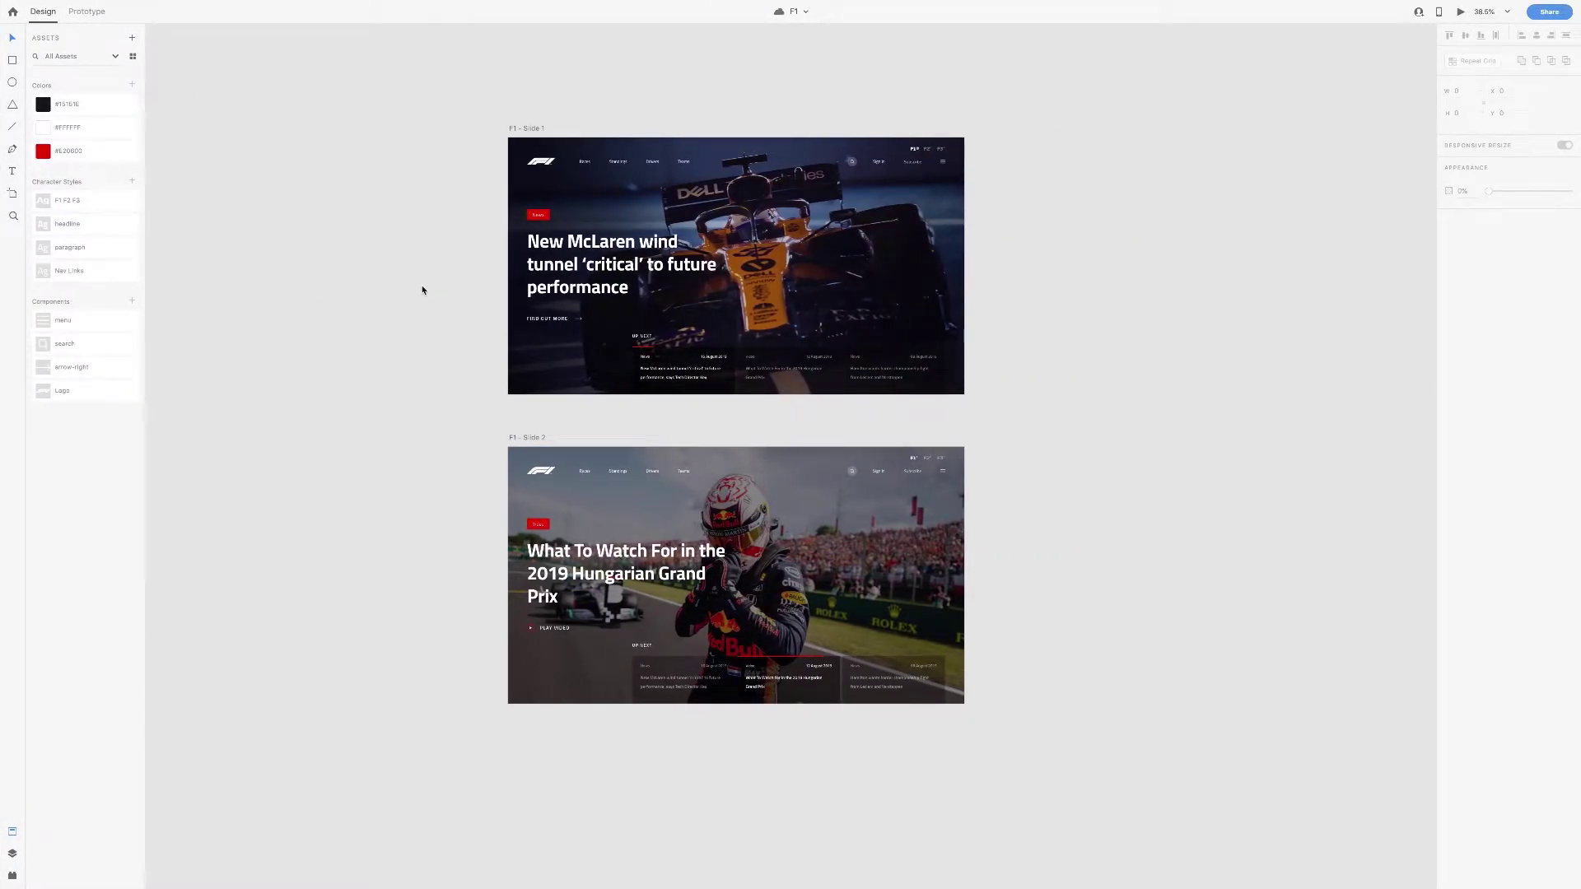
{"action": "key", "text": "ctrl+Left"}
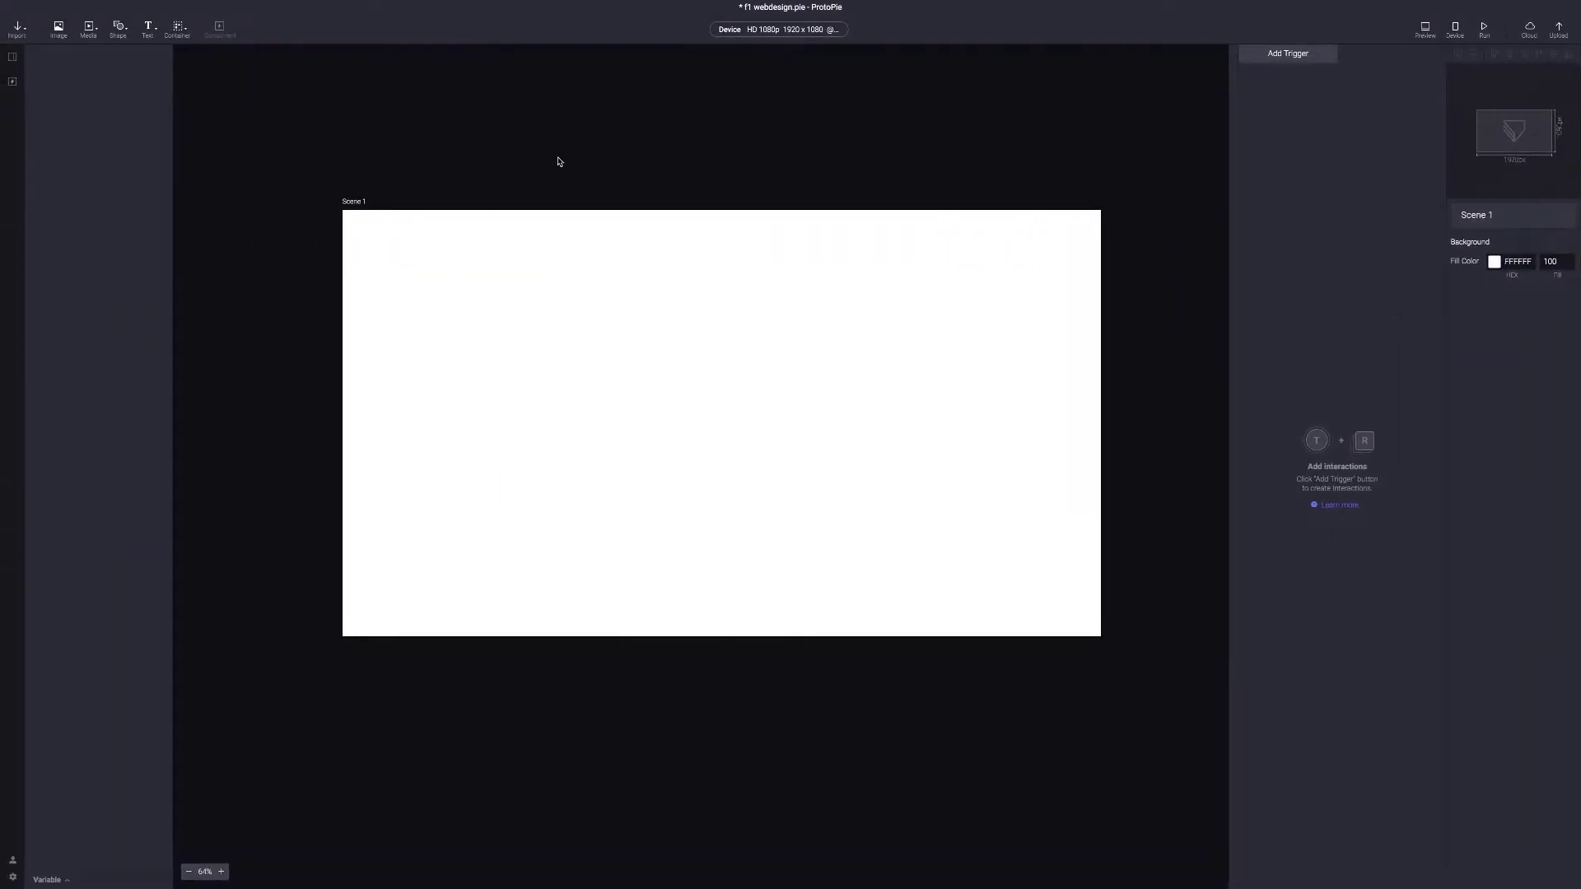
Confirm the HD 1080p 1920 x 1080 desktop device for the prototype and check the source artboards in Adobe XD
{"action": "left_click", "coordinate": [778, 31]}
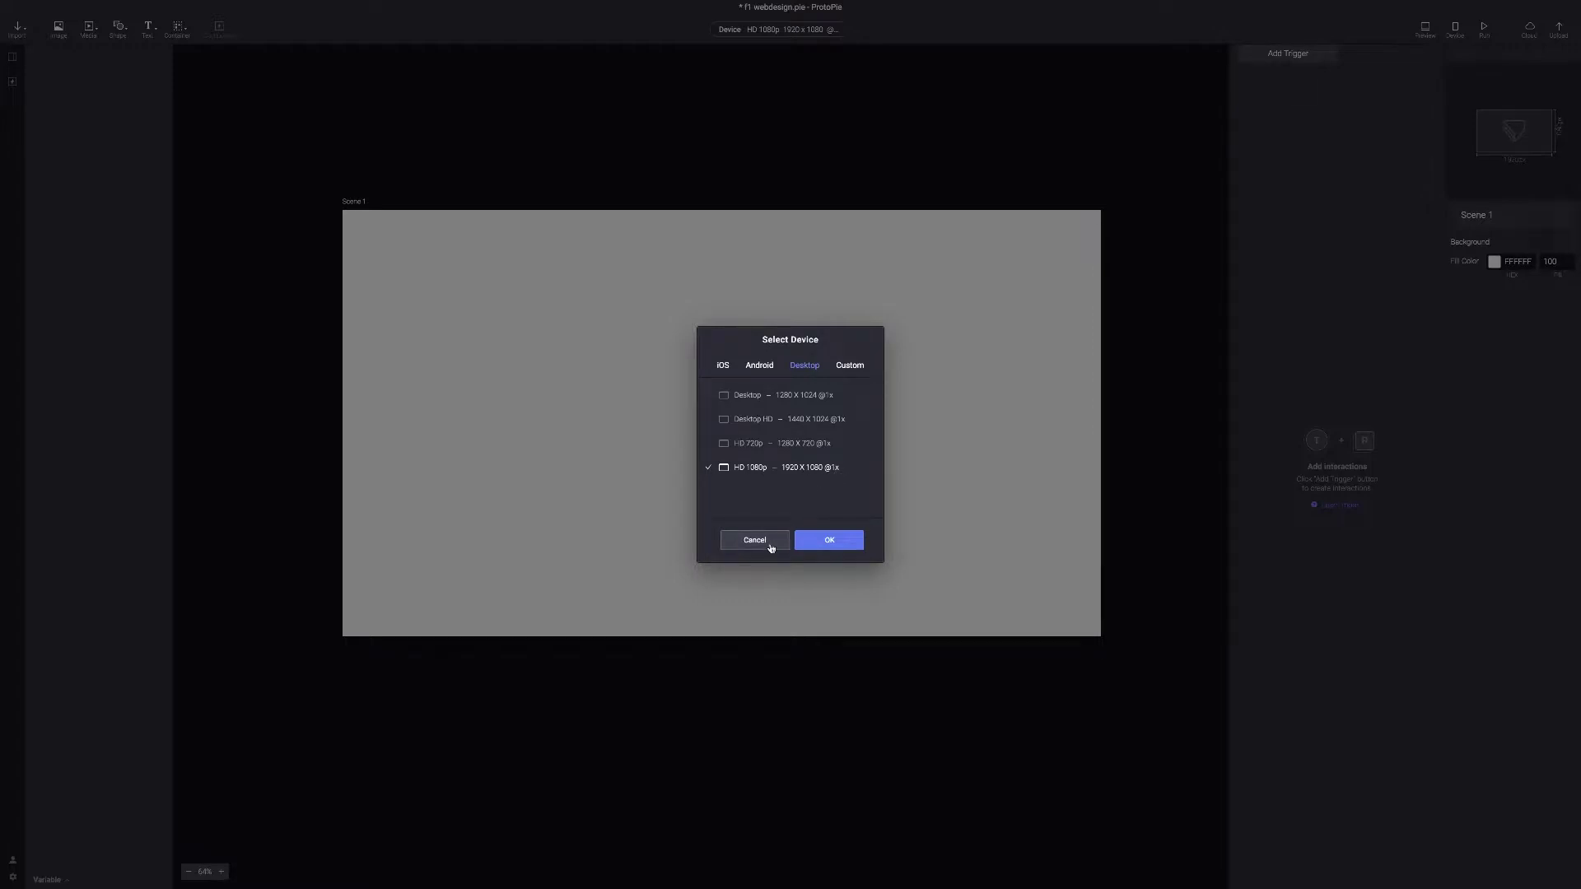
{"action": "left_click", "coordinate": [810, 545]}
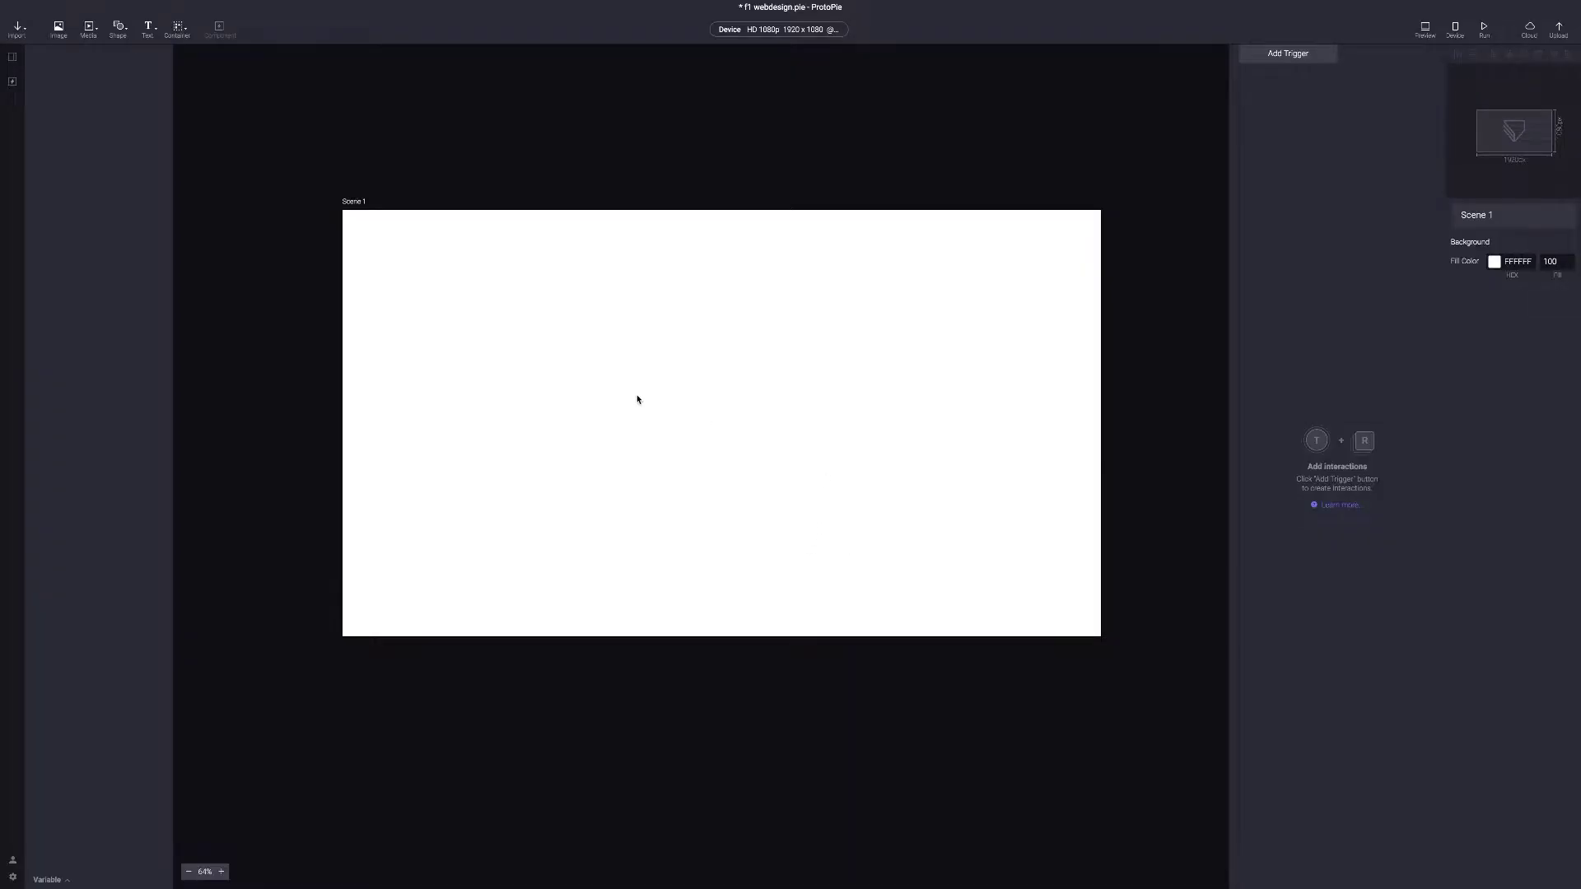
{"action": "key", "text": "ctrl+Right"}
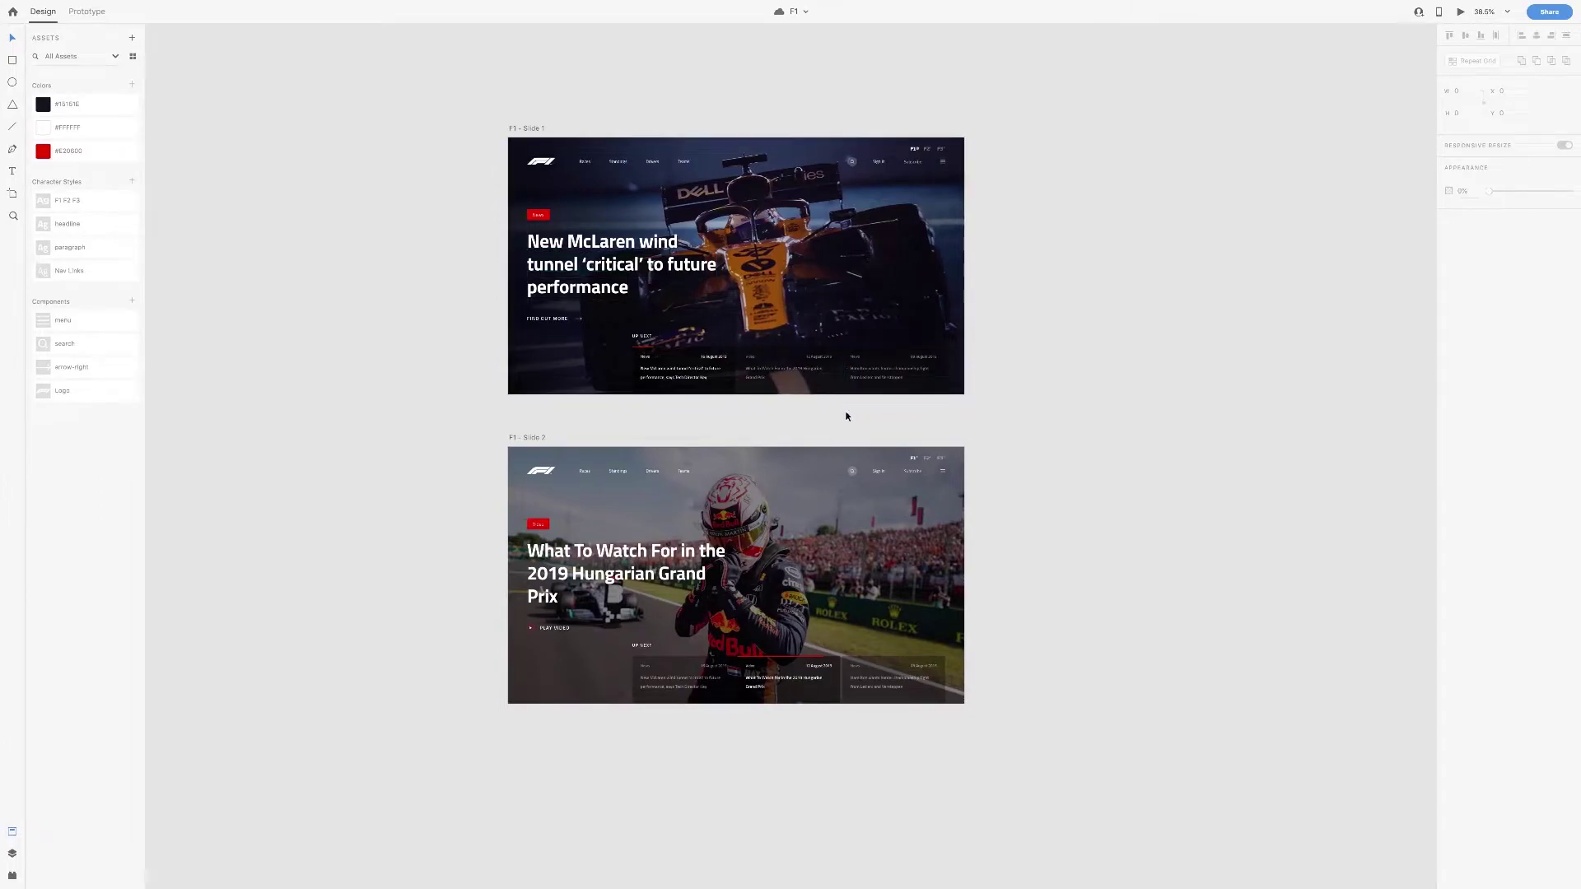
{"action": "key", "text": "ctrl+Left"}
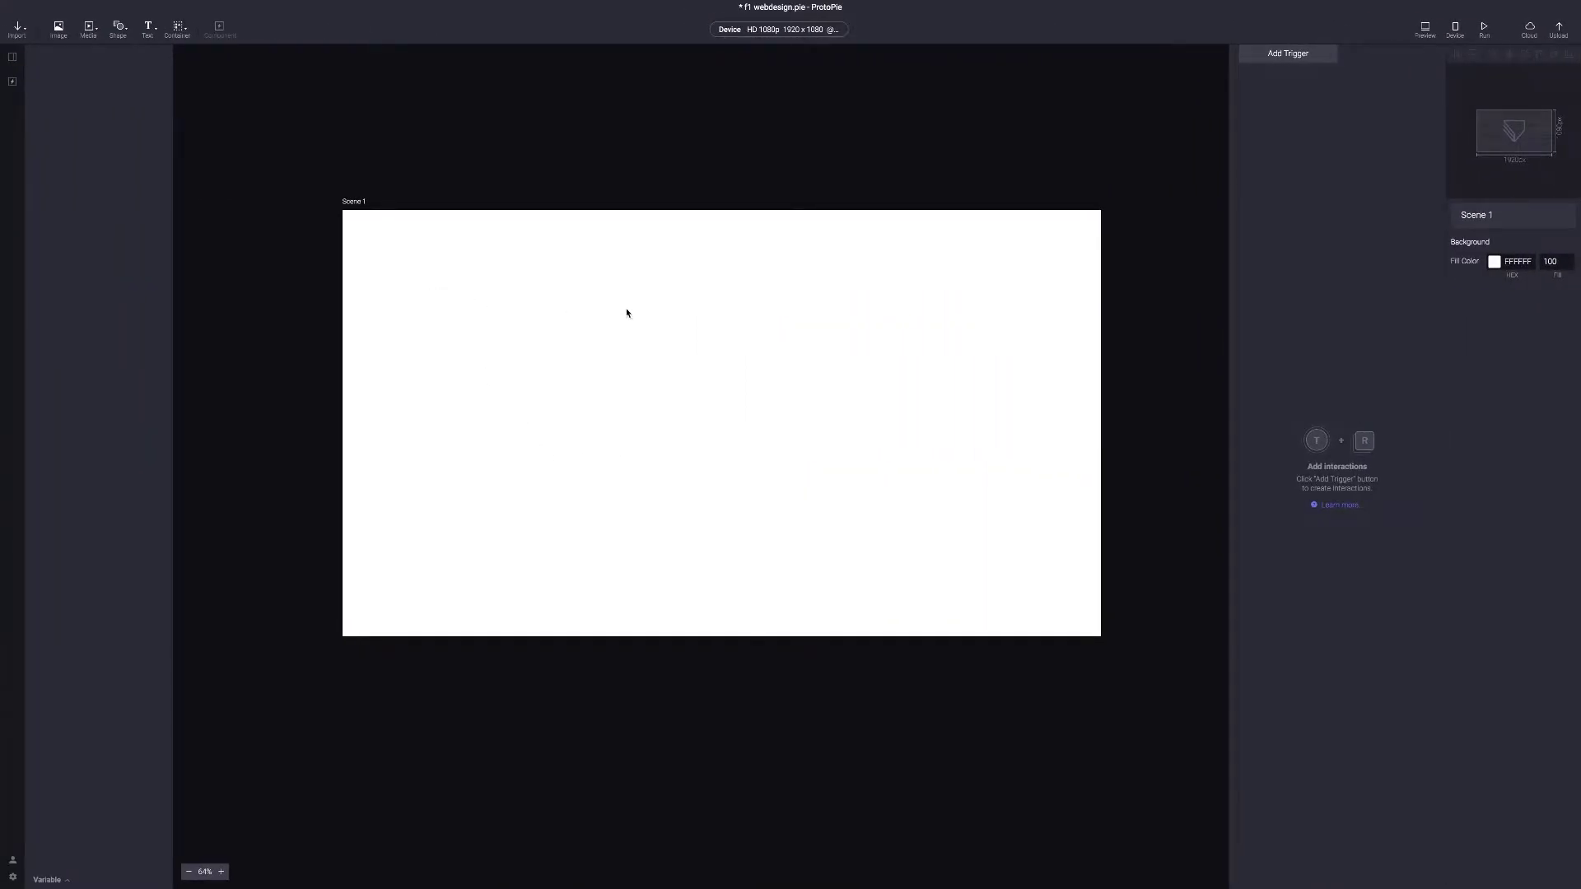
{"action": "left_click", "coordinate": [17, 27]}
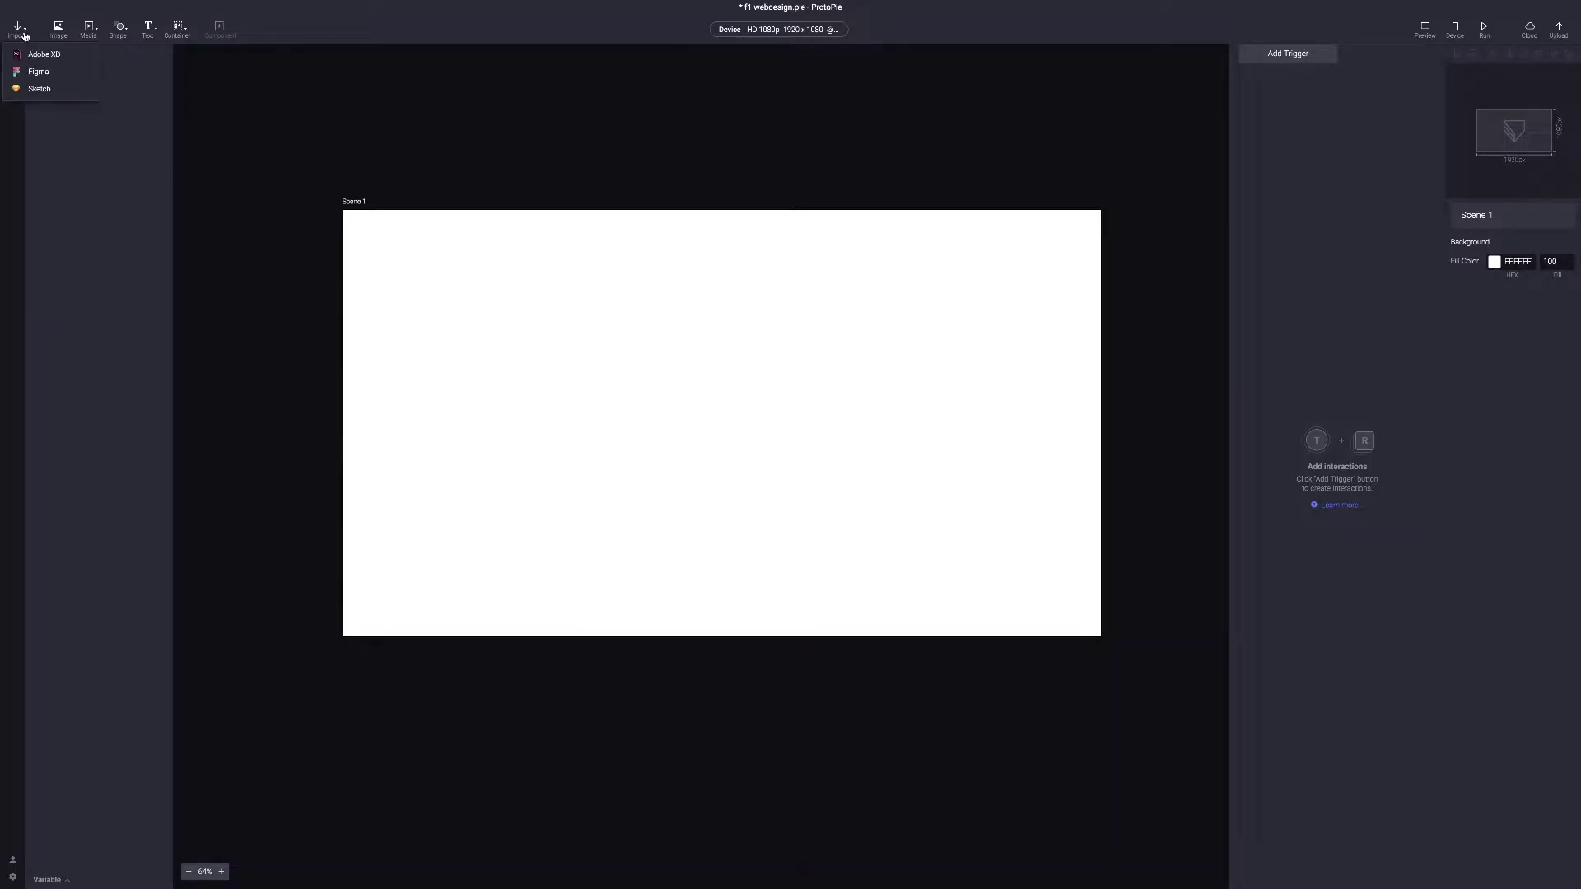
{"action": "left_click", "coordinate": [40, 58]}
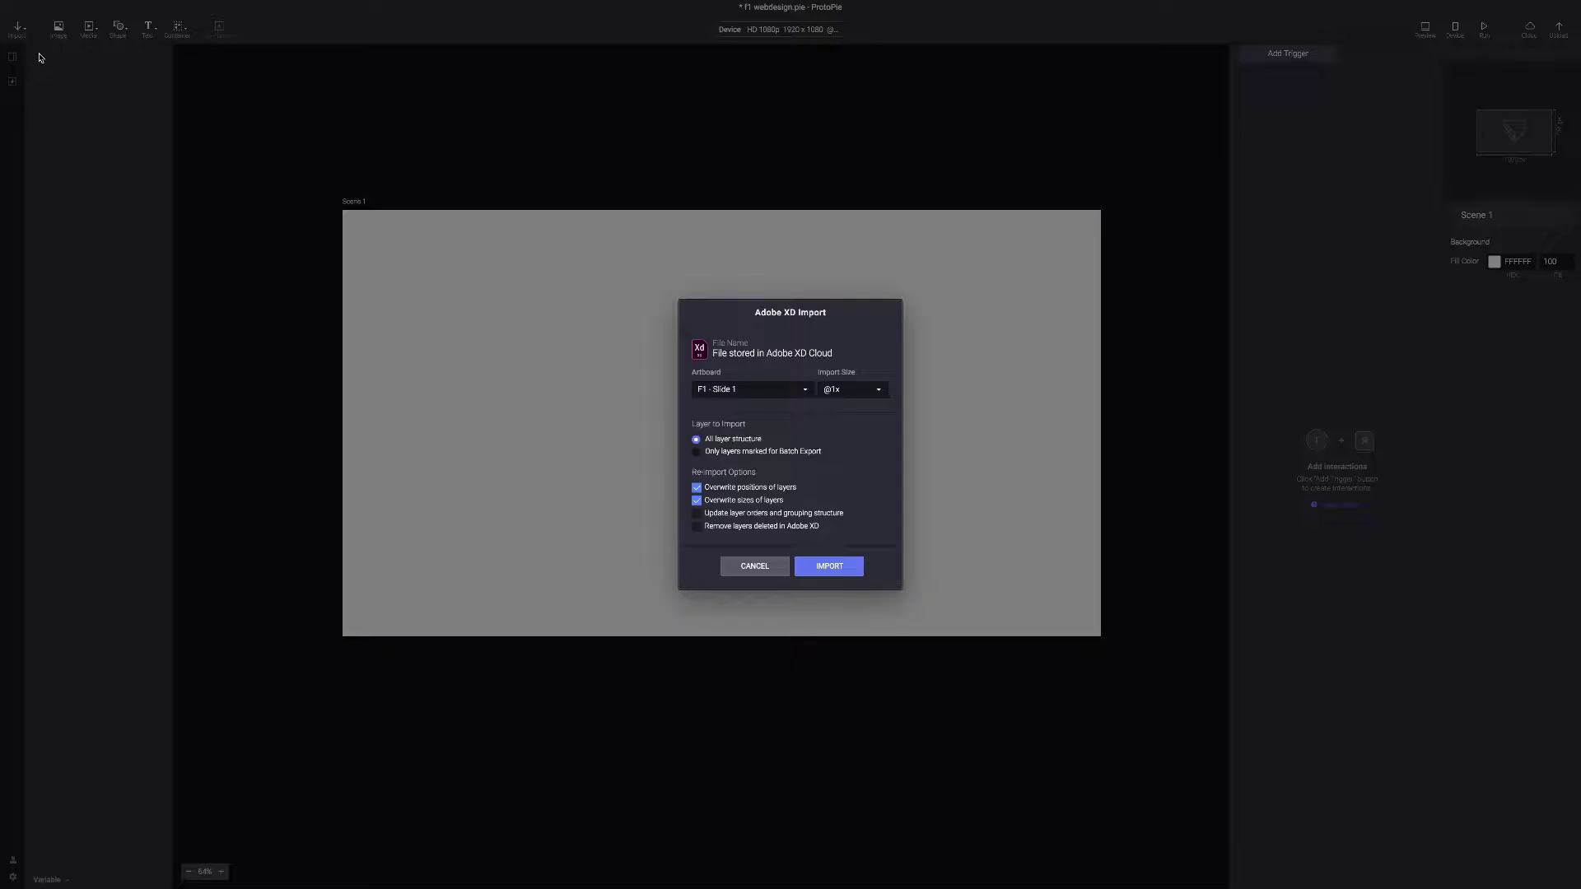
{"action": "left_click", "coordinate": [716, 389]}
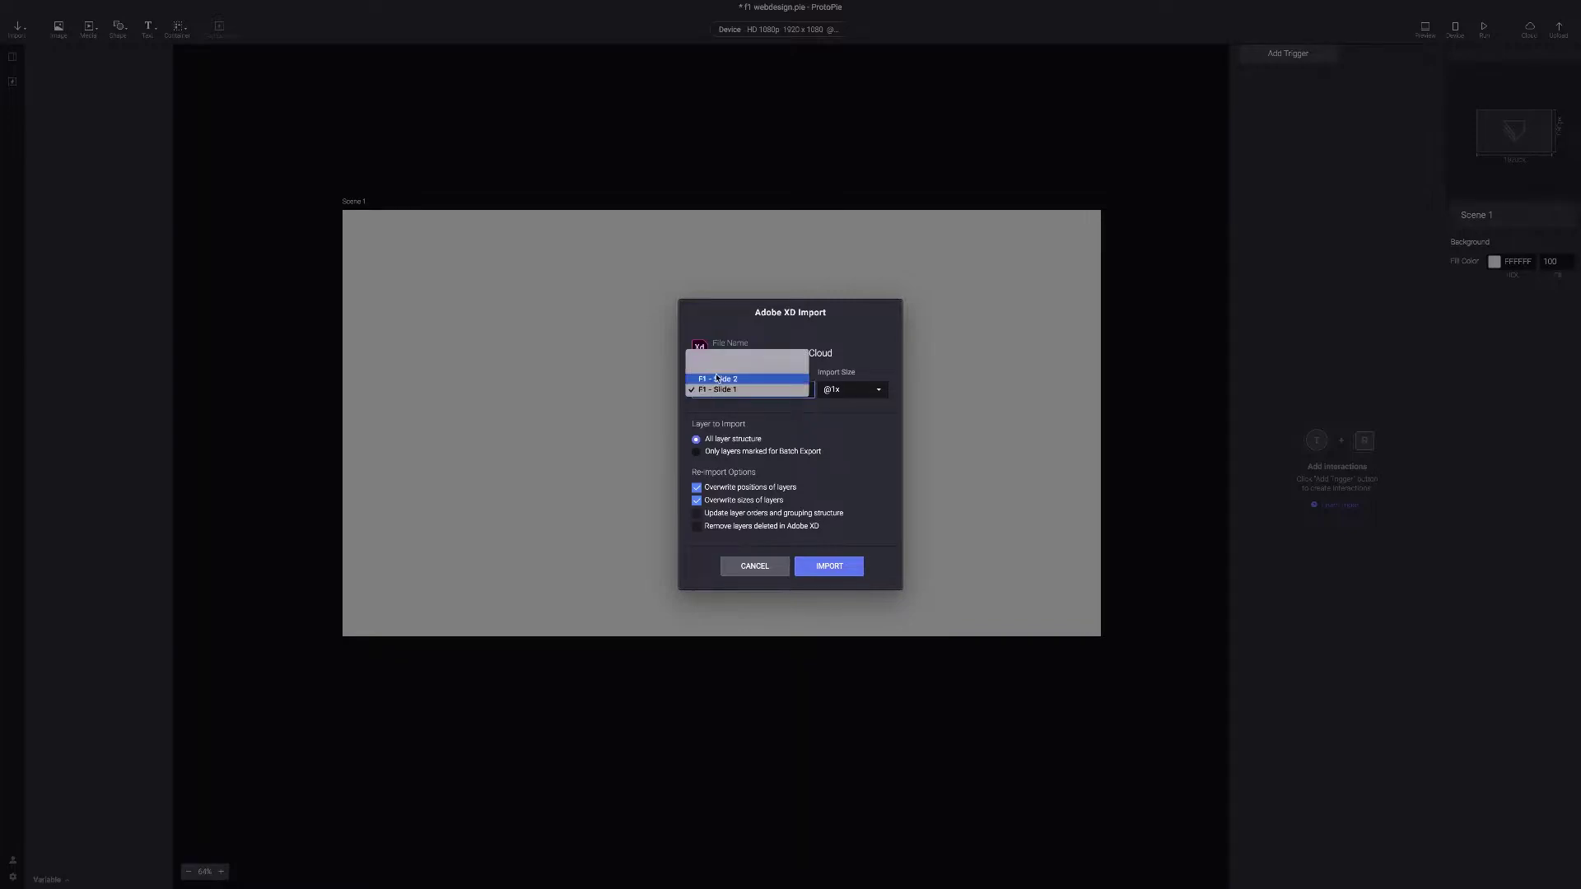
{"action": "left_click", "coordinate": [718, 389]}
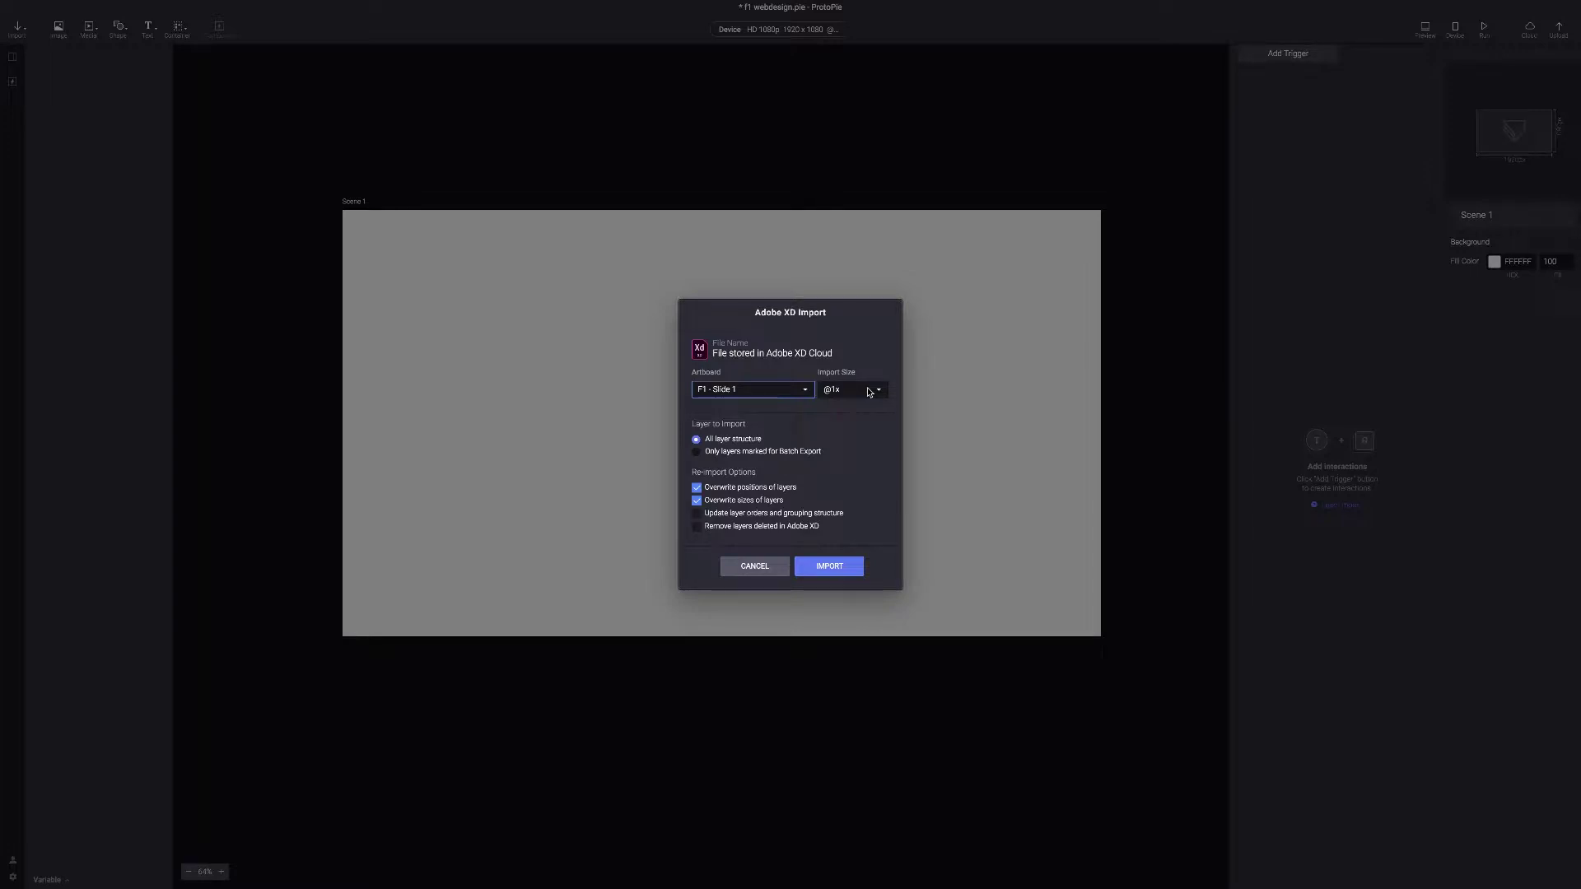
{"action": "left_click", "coordinate": [841, 573]}
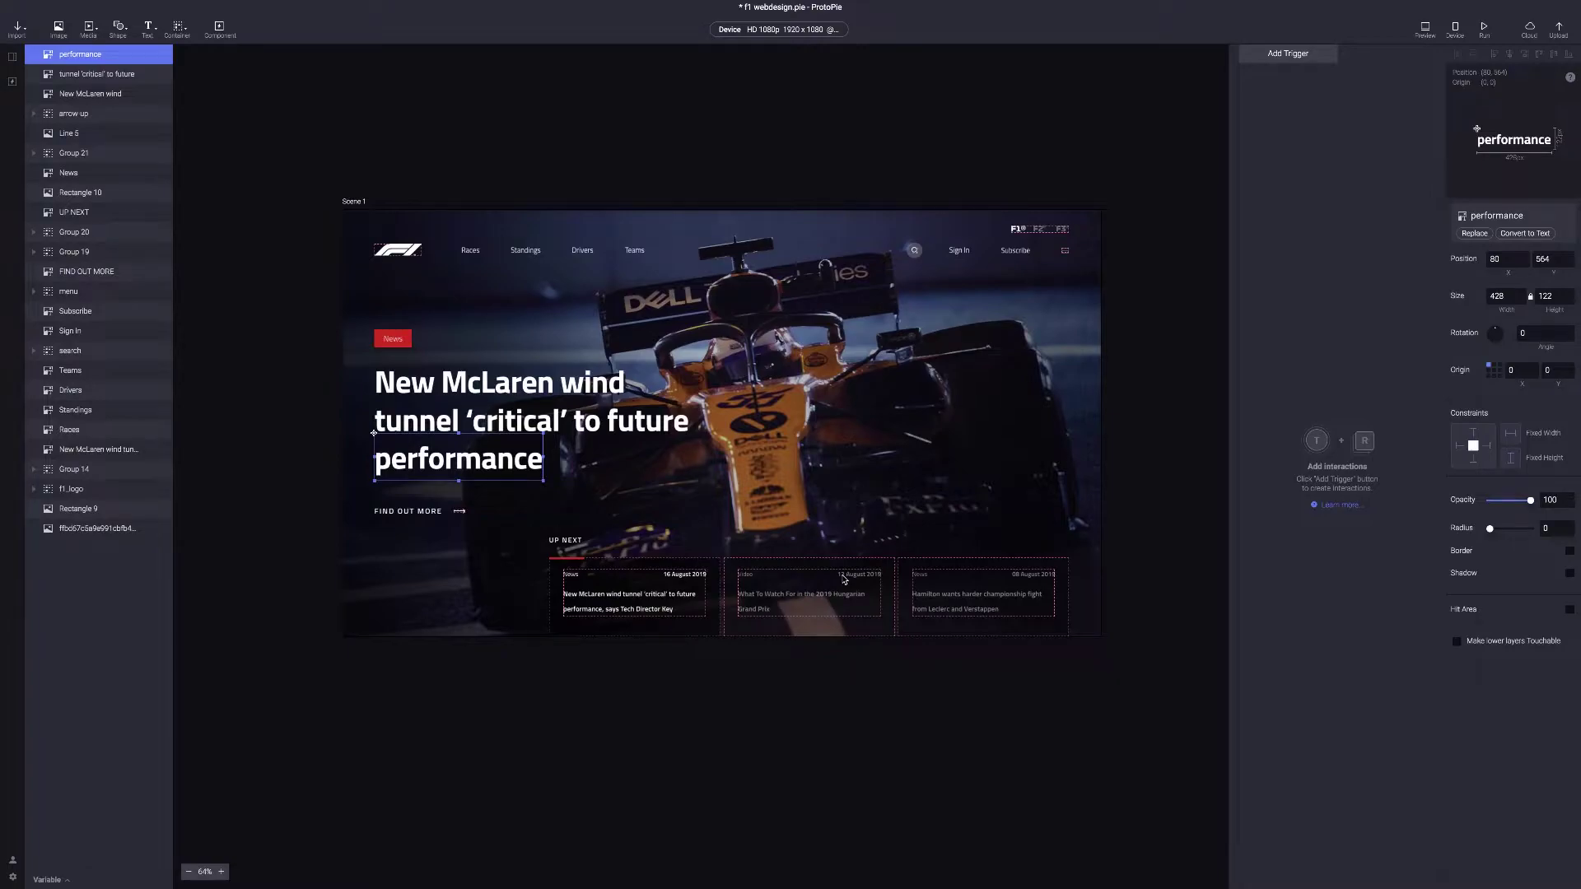
Inspect the background image and the Headline, FOM Button and Article Tag groups inside Slide 1 Content
{"action": "left_click", "coordinate": [753, 471]}
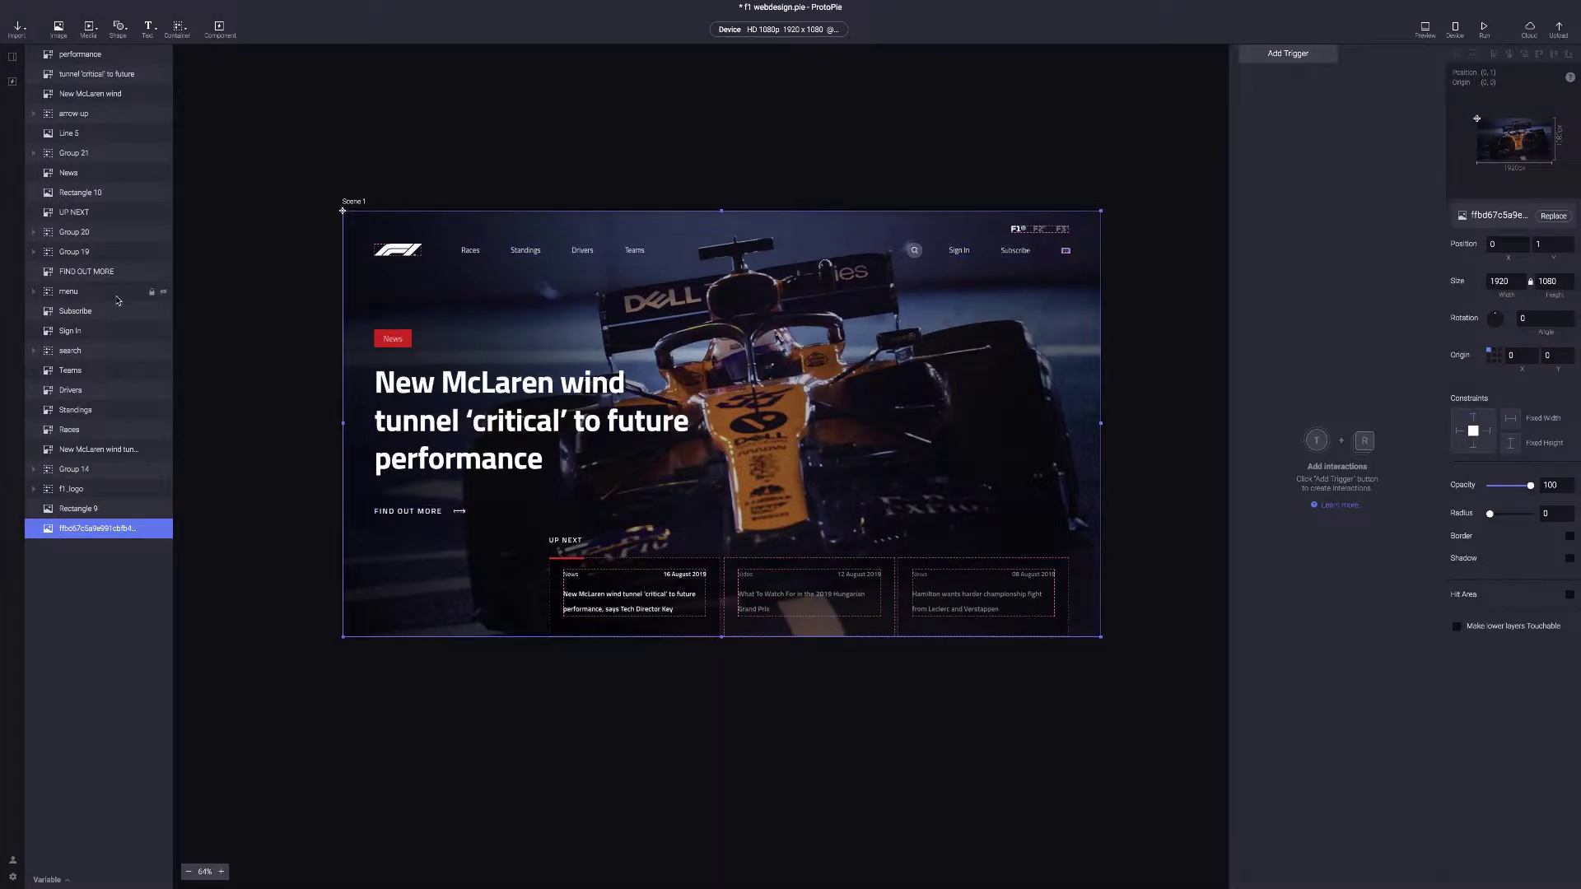
{"action": "left_click", "coordinate": [621, 400]}
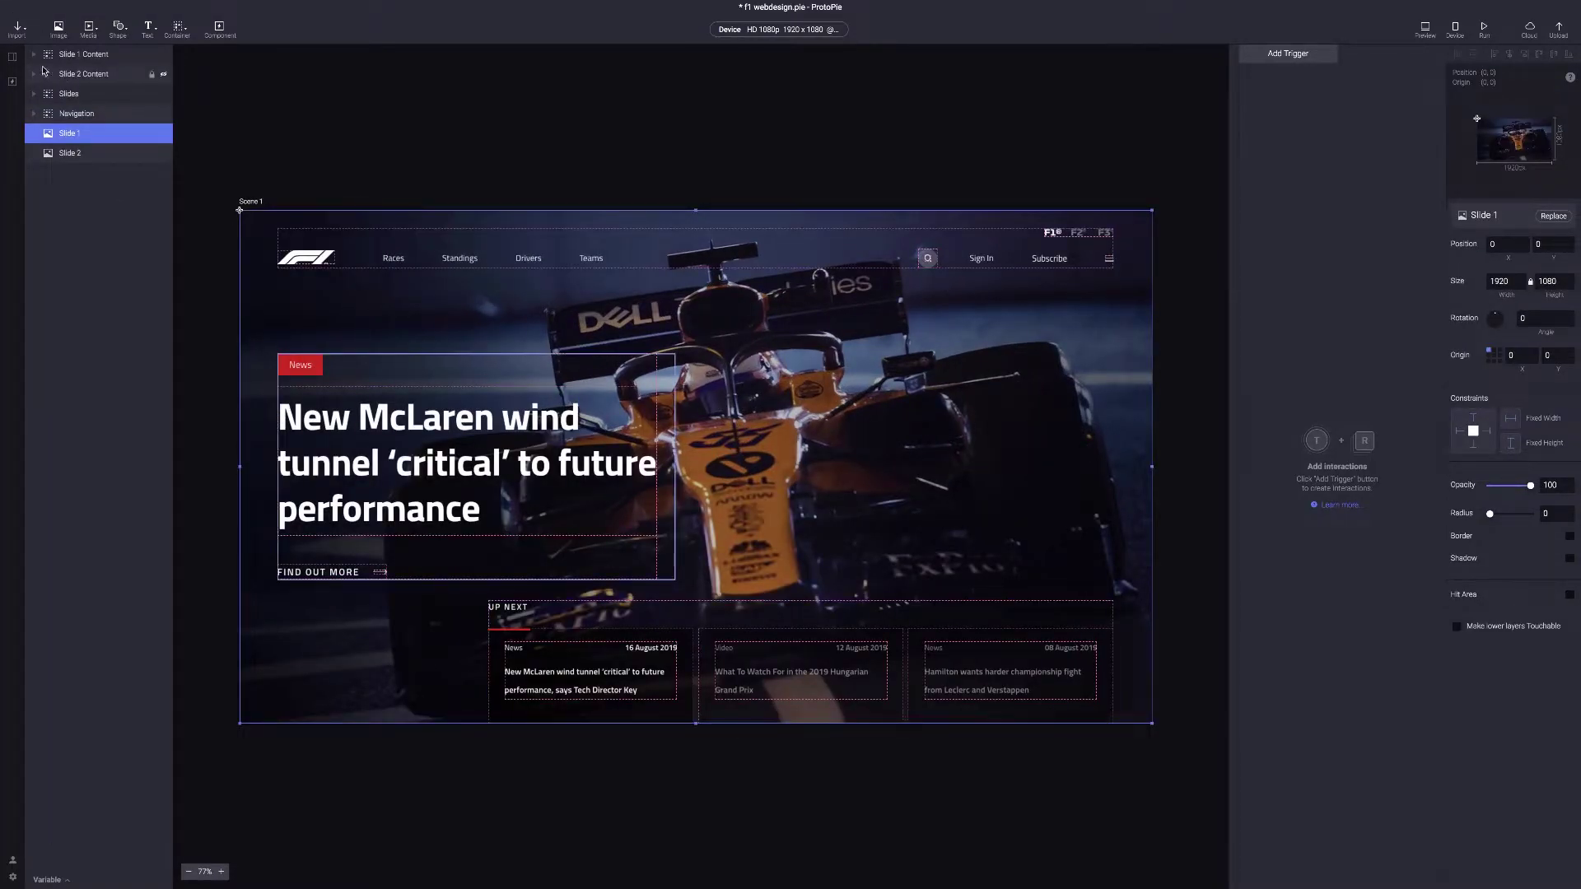
{"action": "left_click", "coordinate": [368, 416]}
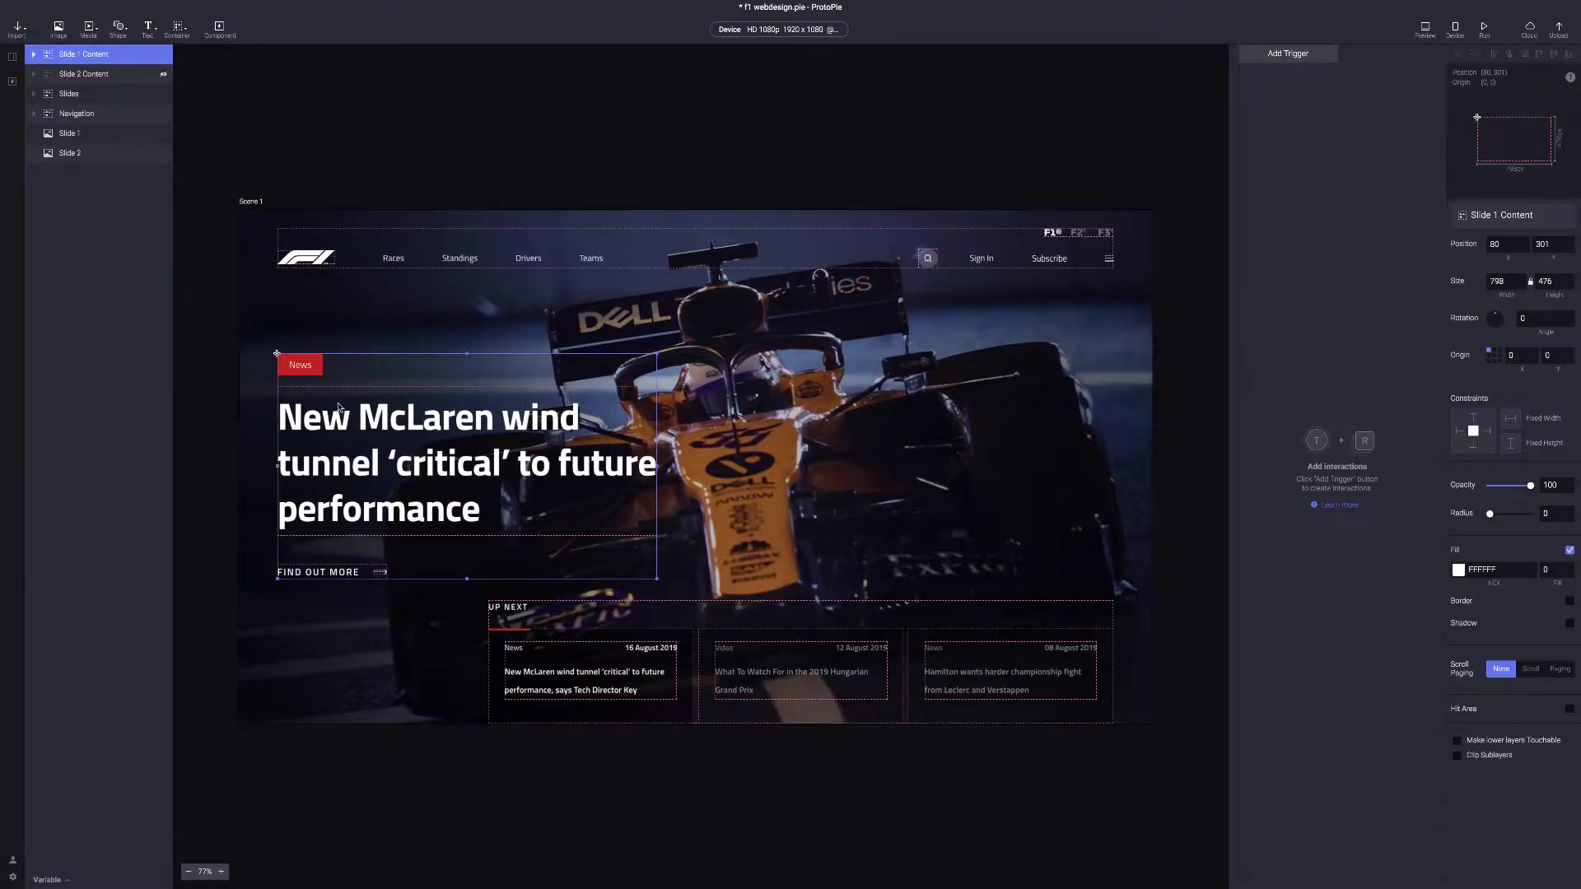
{"action": "left_click", "coordinate": [34, 55]}
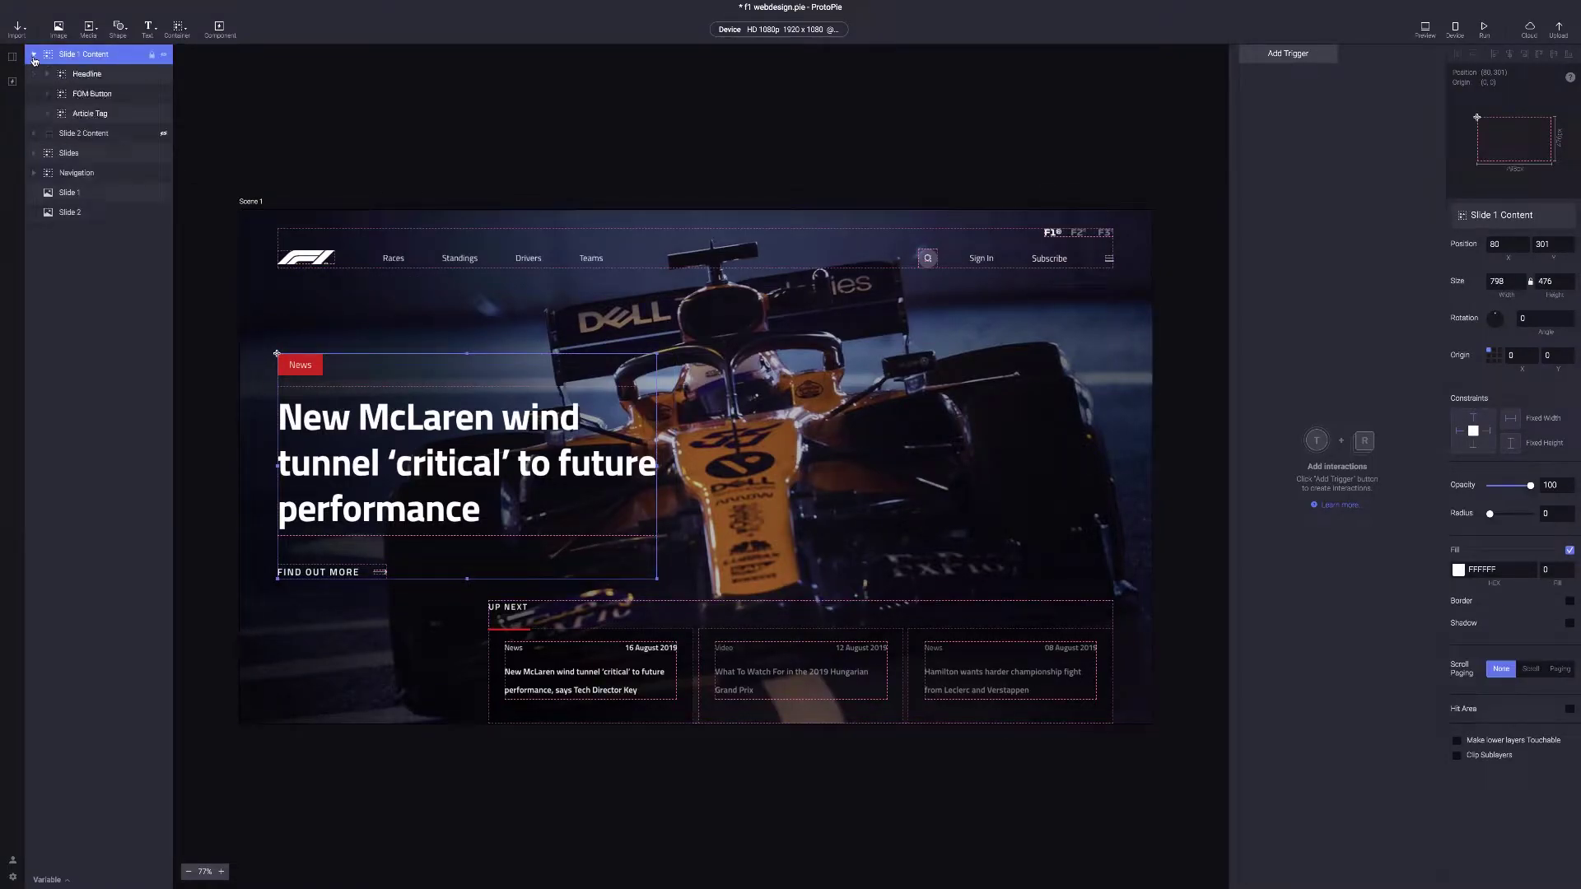
{"action": "left_click", "coordinate": [88, 74]}
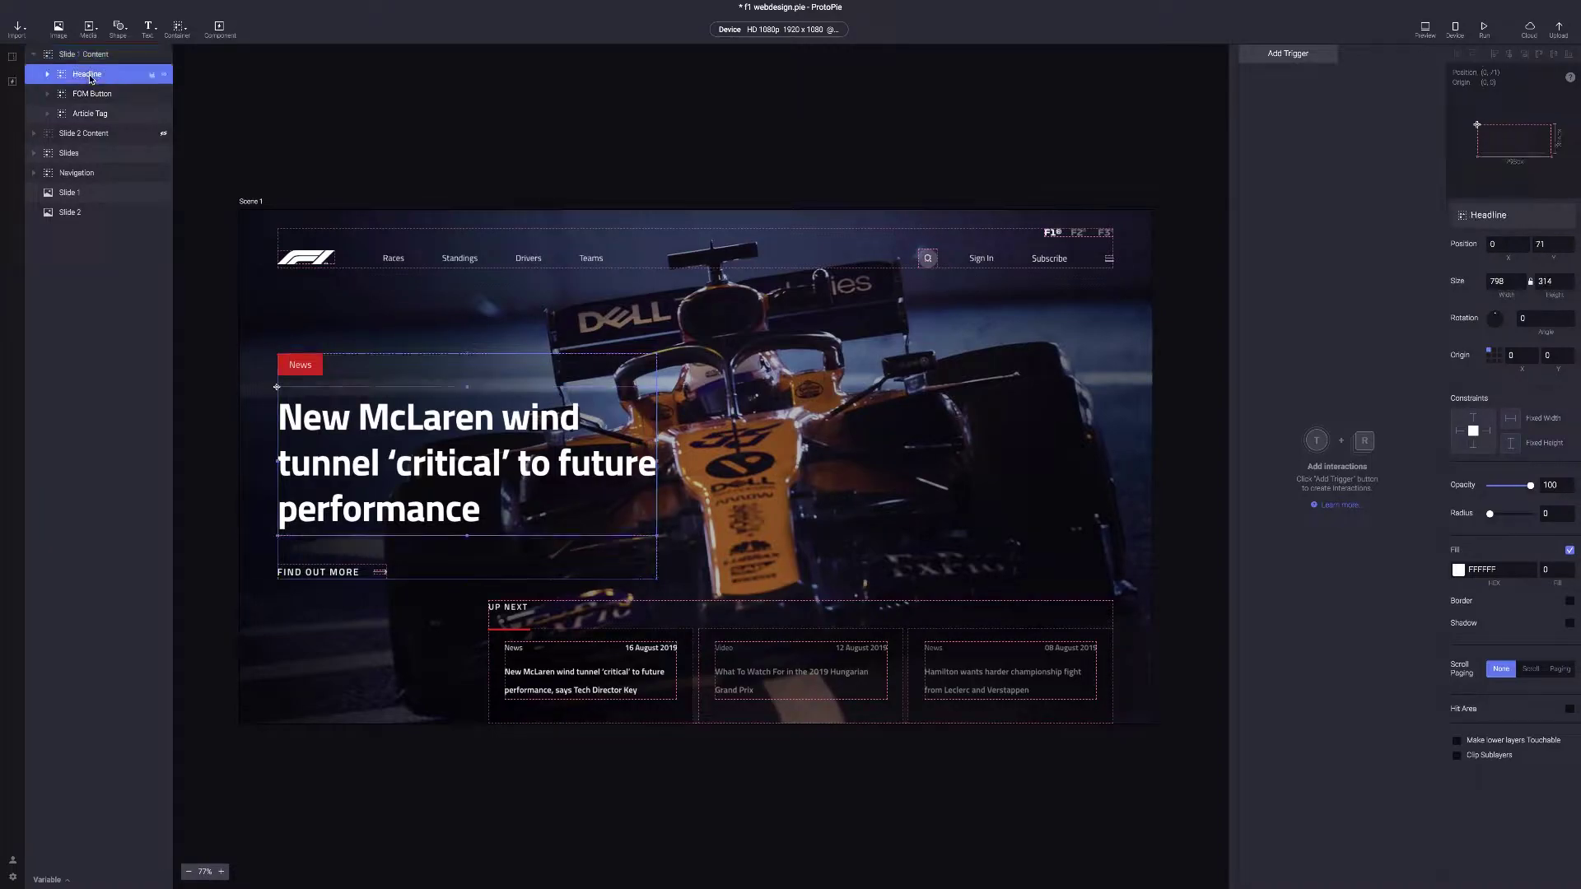
{"action": "left_click", "coordinate": [95, 96]}
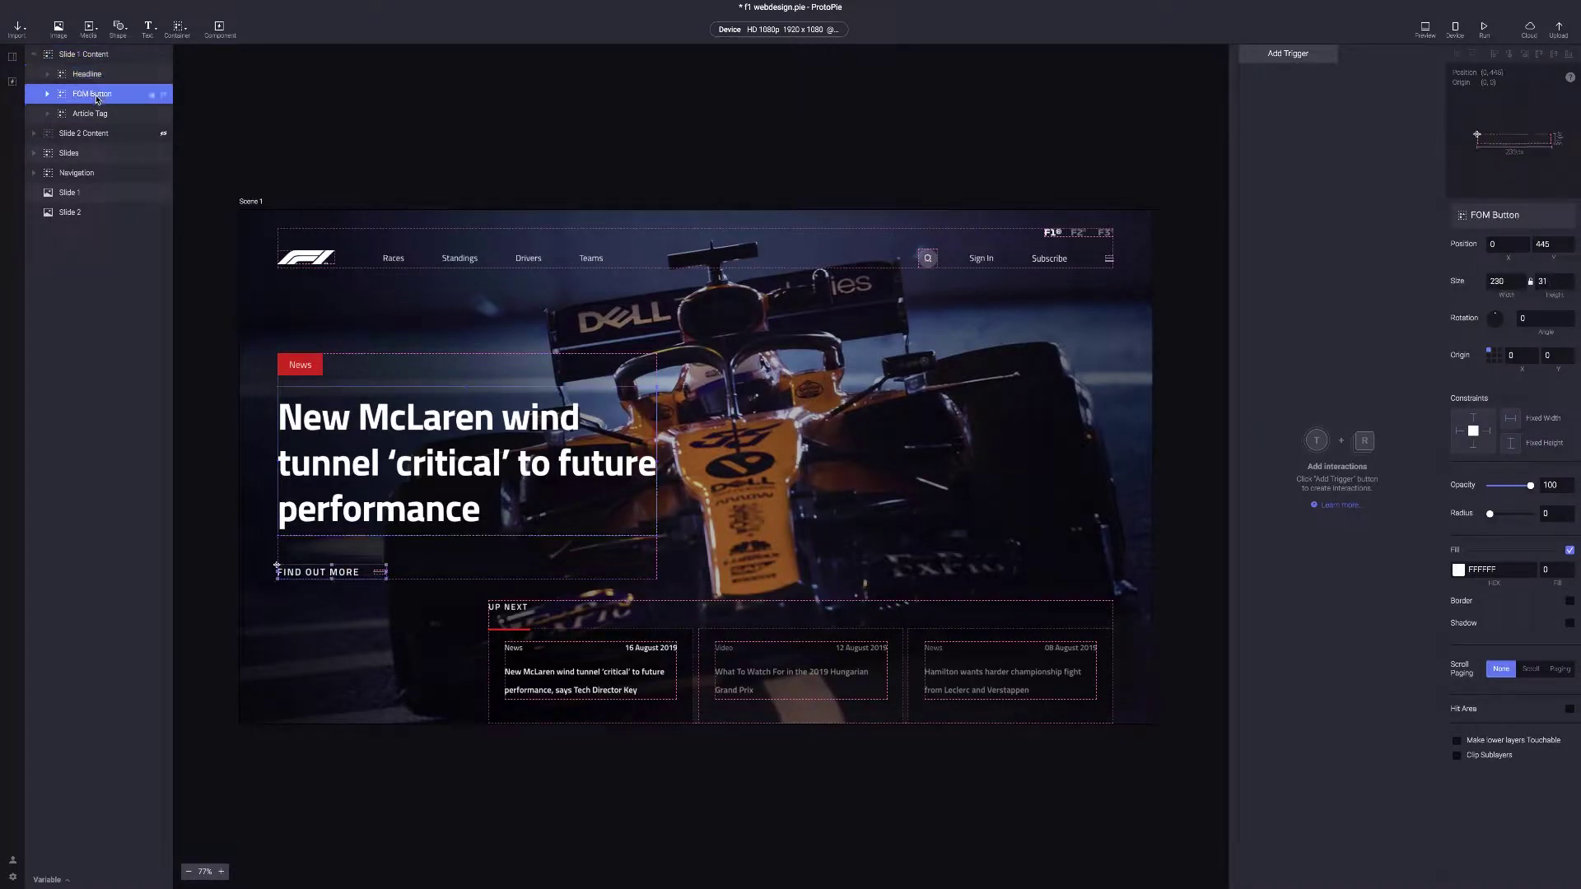
{"action": "left_click", "coordinate": [96, 115]}
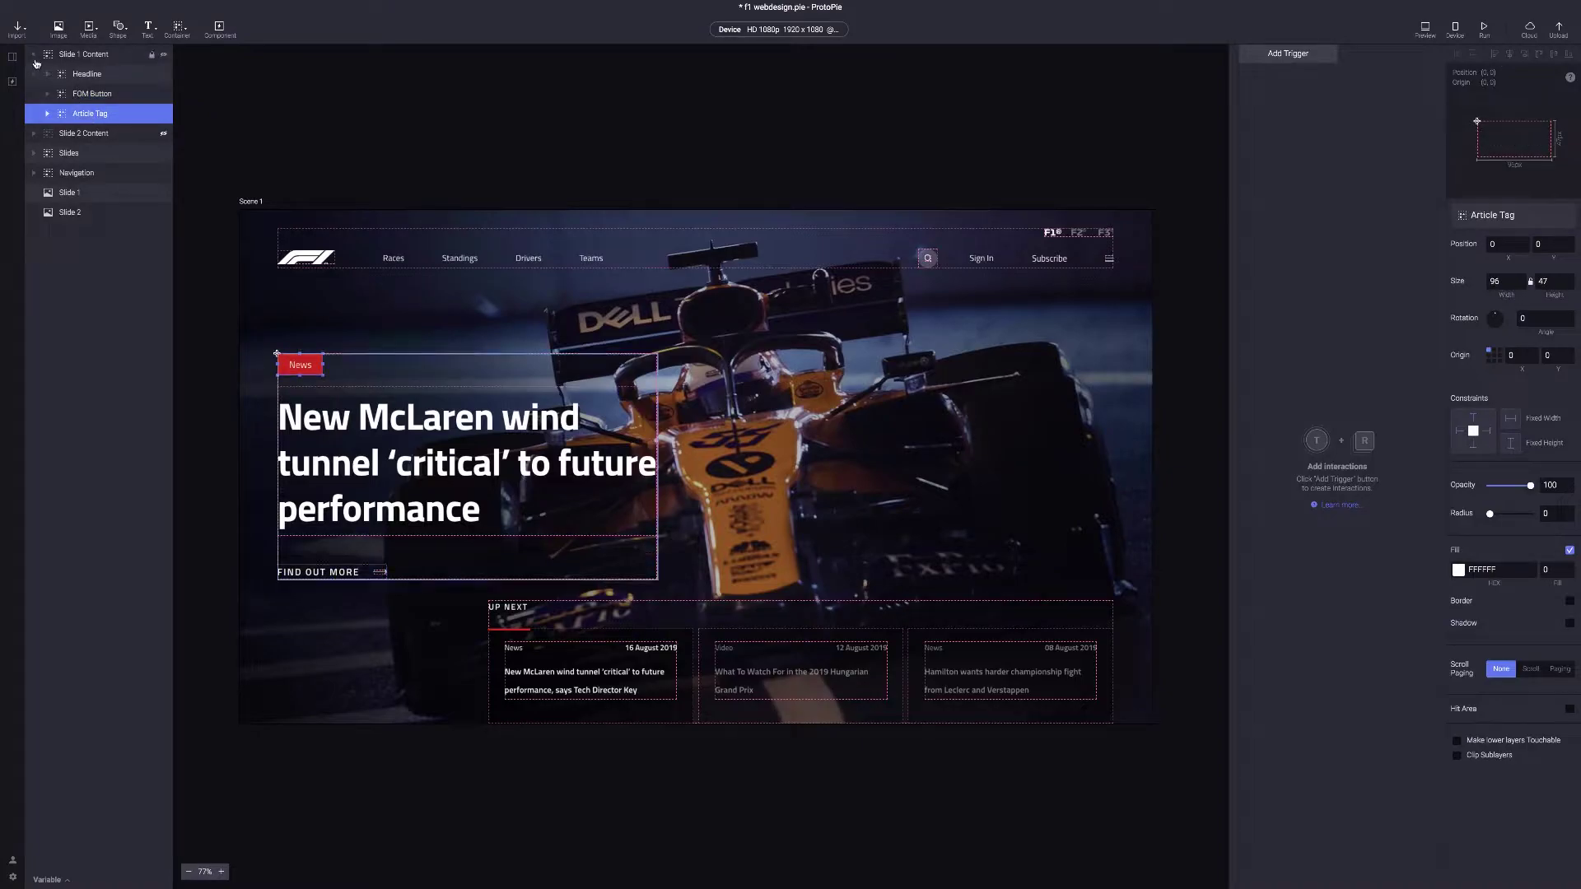
{"action": "left_click", "coordinate": [33, 54]}
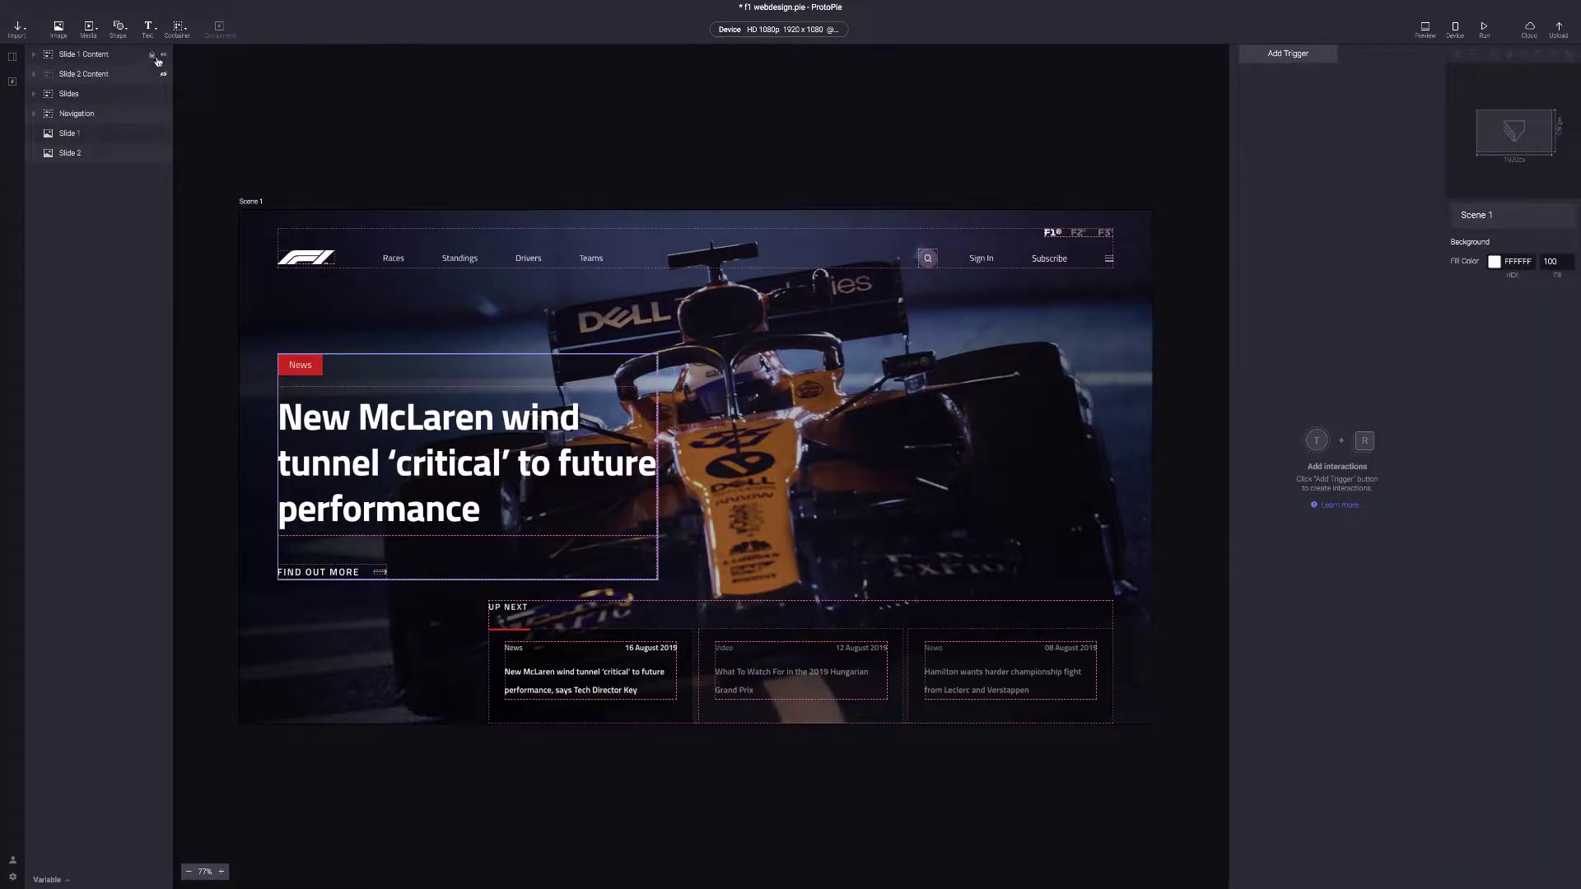
Toggle the visibility of Slide 1 Content, Slide 2 Content and the Slide 1 image to preview the second slide, and restore the first slide
{"action": "left_click", "coordinate": [163, 53]}
{"action": "left_click", "coordinate": [164, 75]}
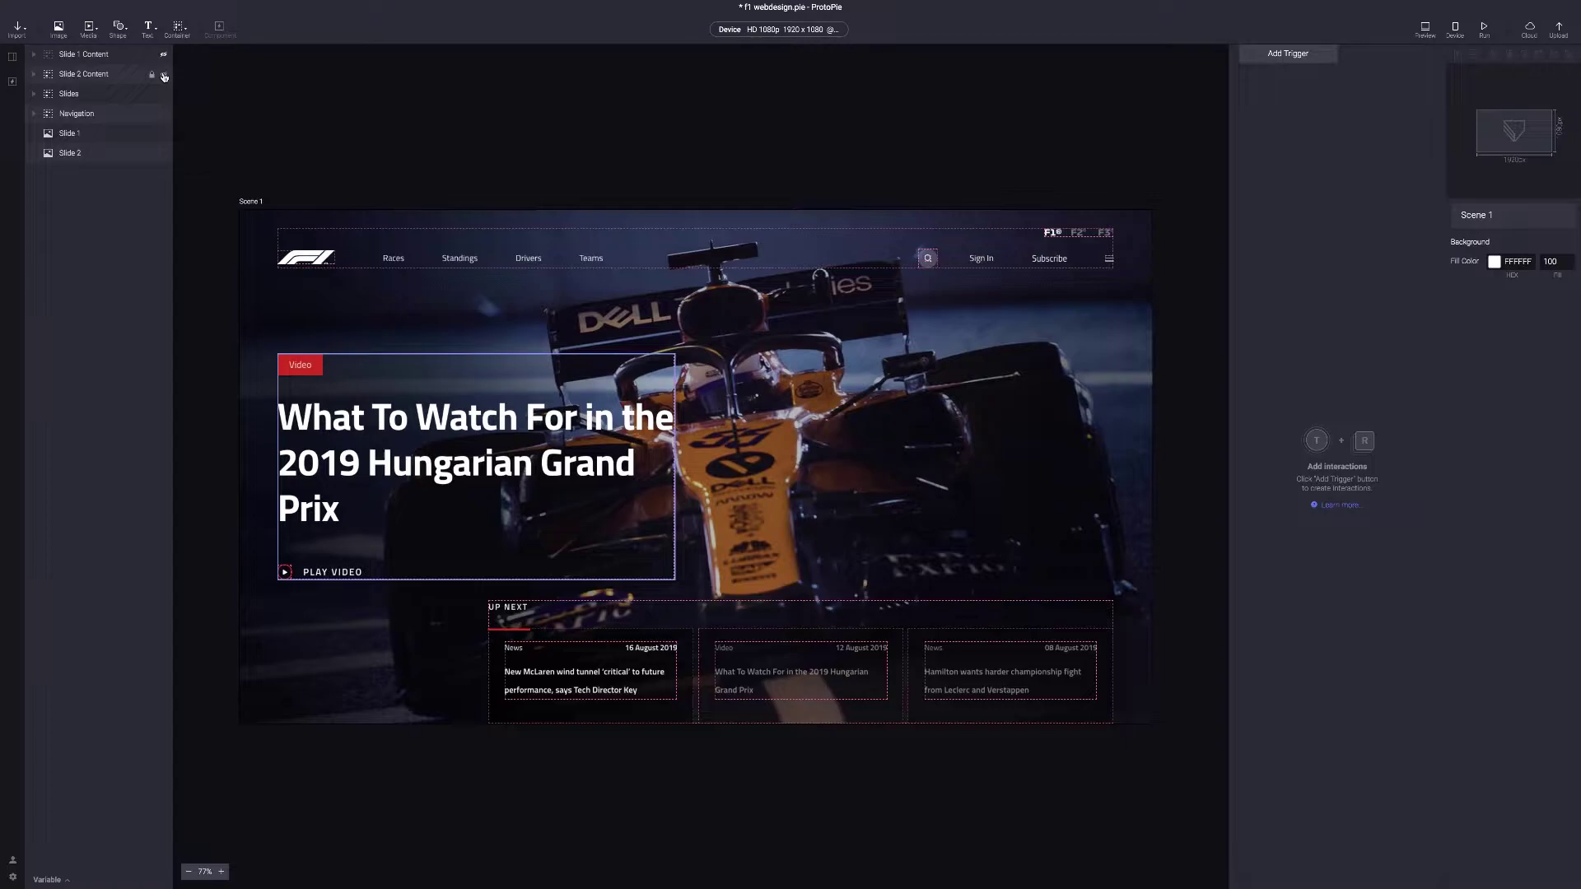
{"action": "left_click", "coordinate": [164, 74]}
{"action": "left_click", "coordinate": [163, 134]}
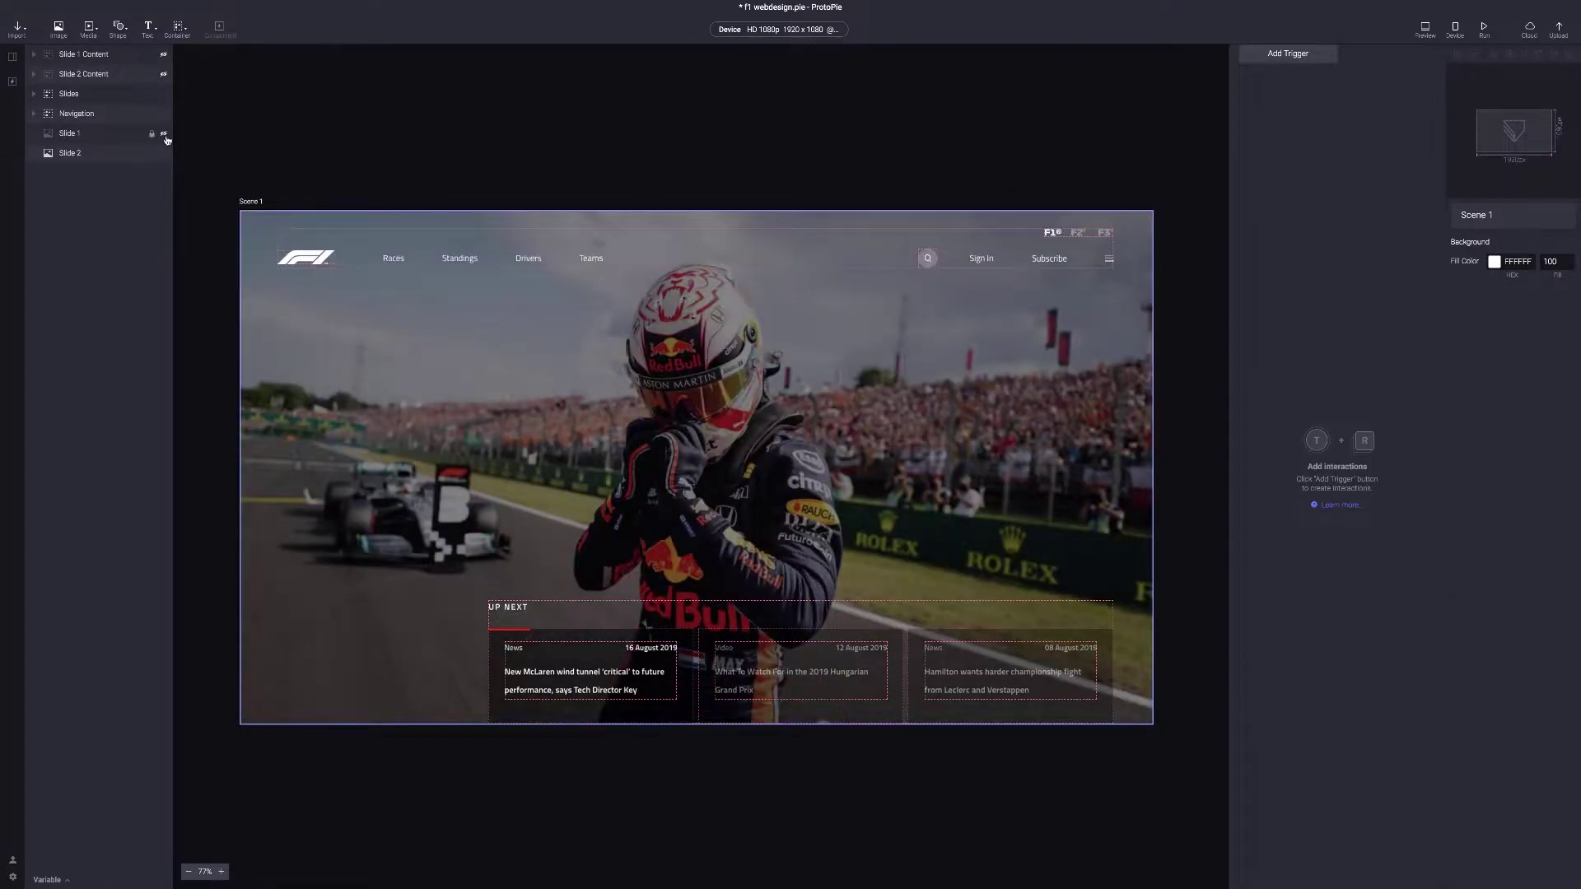
{"action": "left_click", "coordinate": [163, 133]}
{"action": "left_click", "coordinate": [163, 54]}
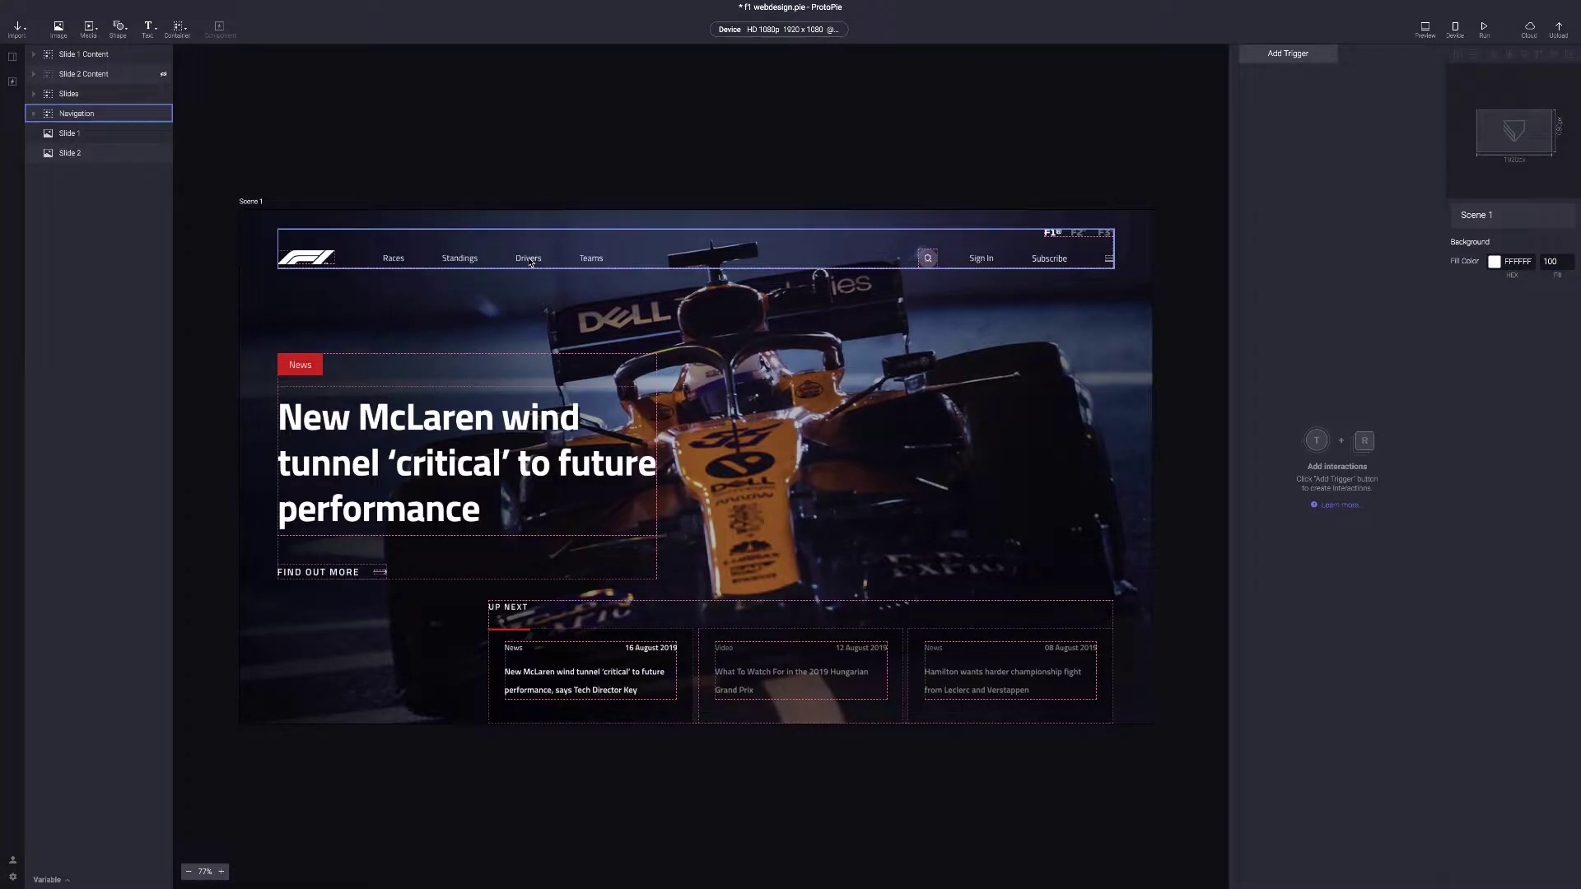
Examine the rendering quality of the imported navigation links at high magnification and review the whole scene
{"action": "scroll", "coordinate": [531, 264], "scroll_direction": "up", "scroll_amount": 5}
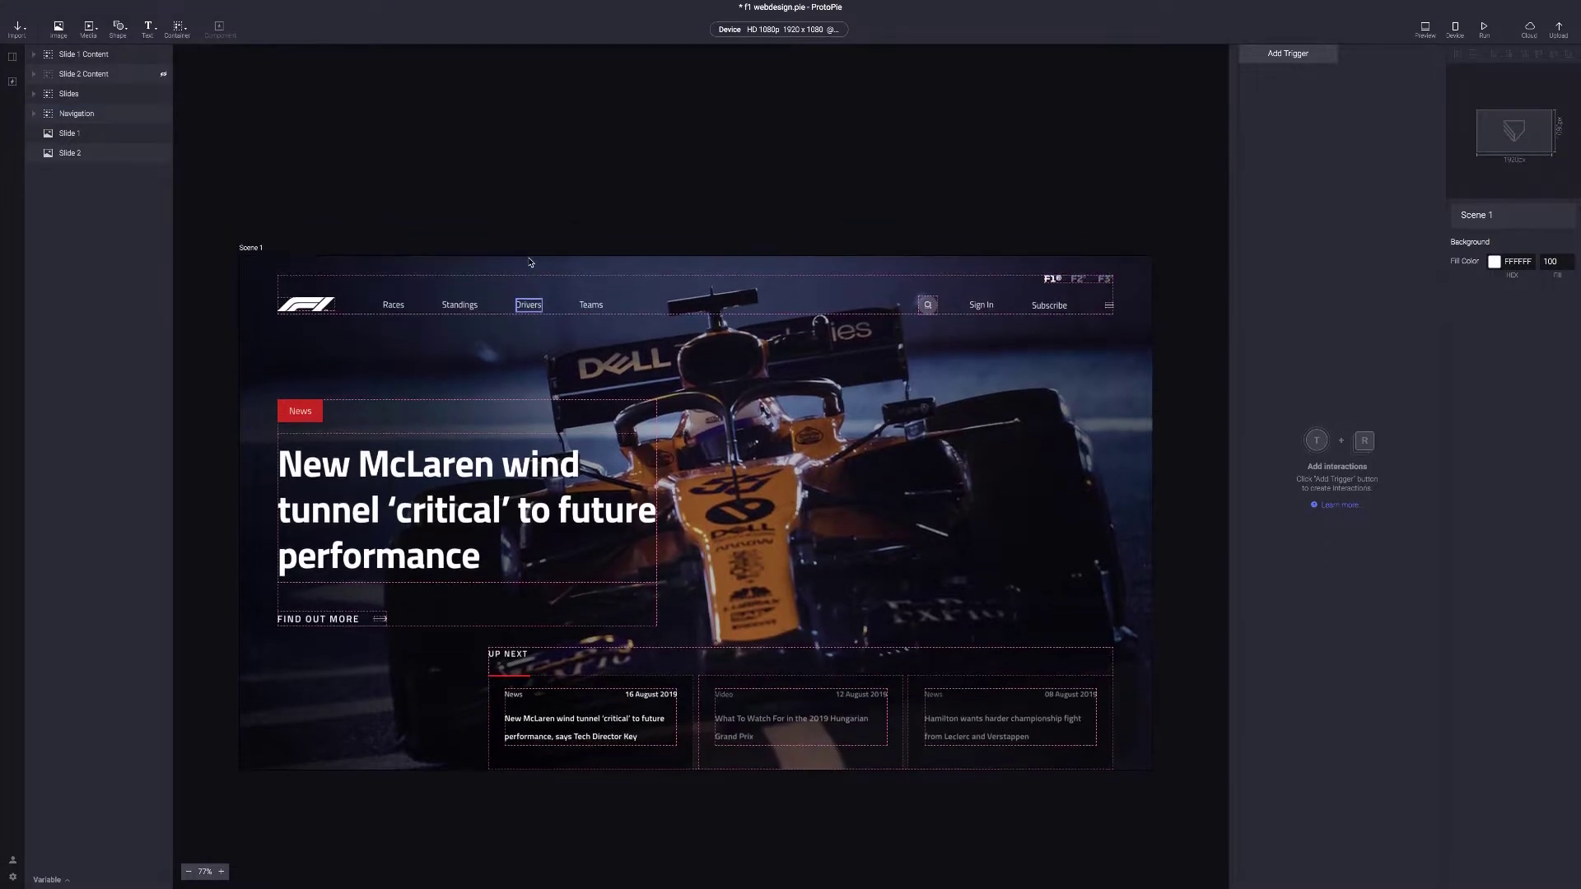
{"action": "scroll", "coordinate": [527, 412], "scroll_direction": "down", "scroll_amount": 2}
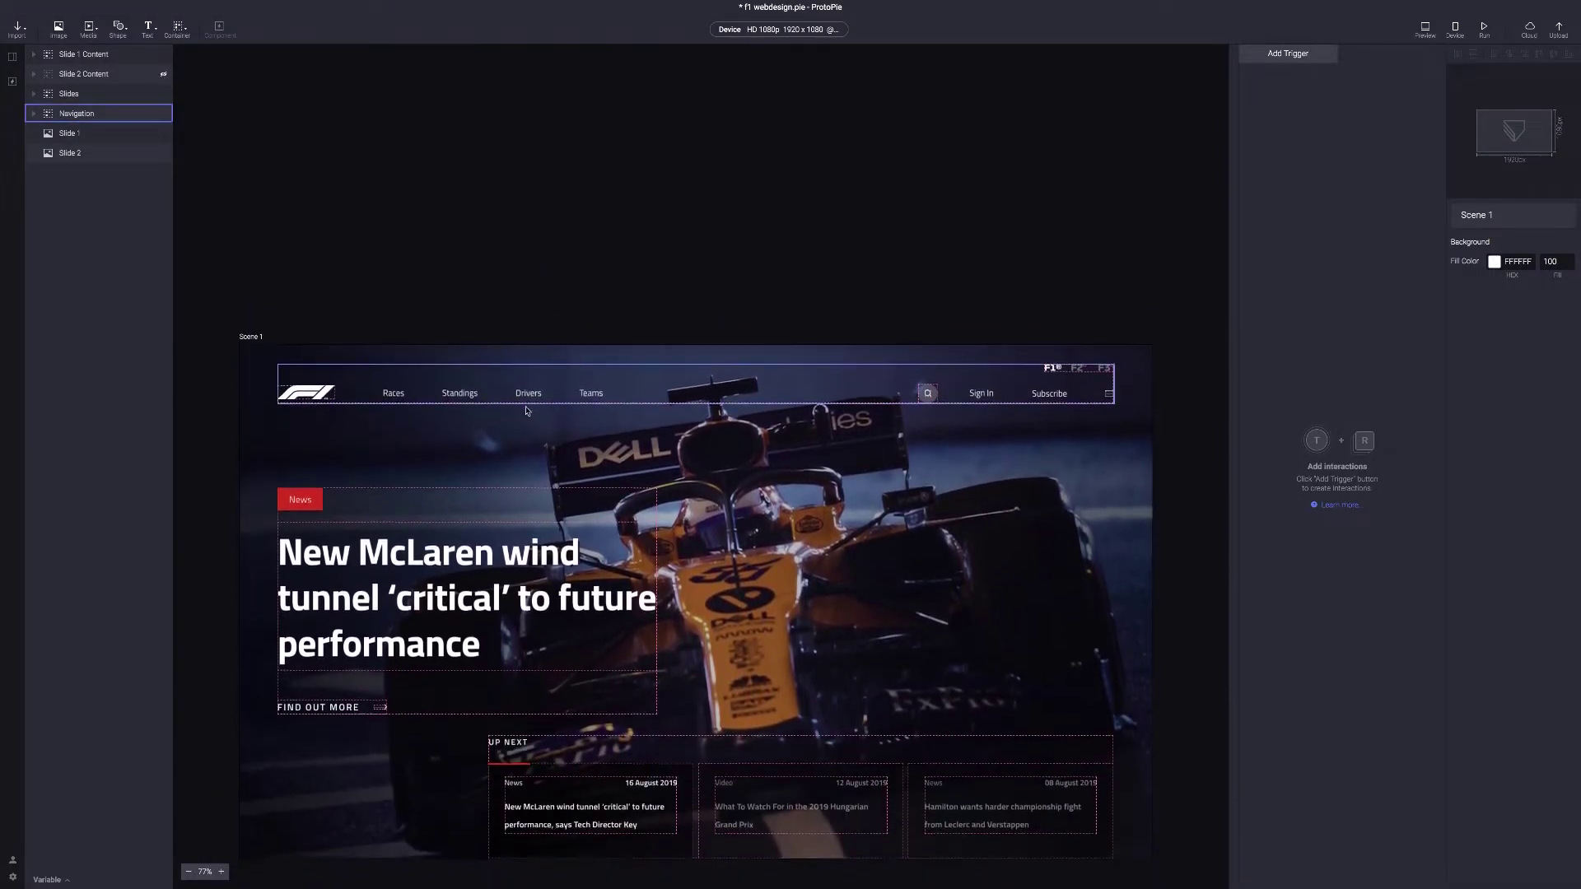
{"action": "scroll", "coordinate": [527, 412], "scroll_direction": "up", "scroll_amount": 10}
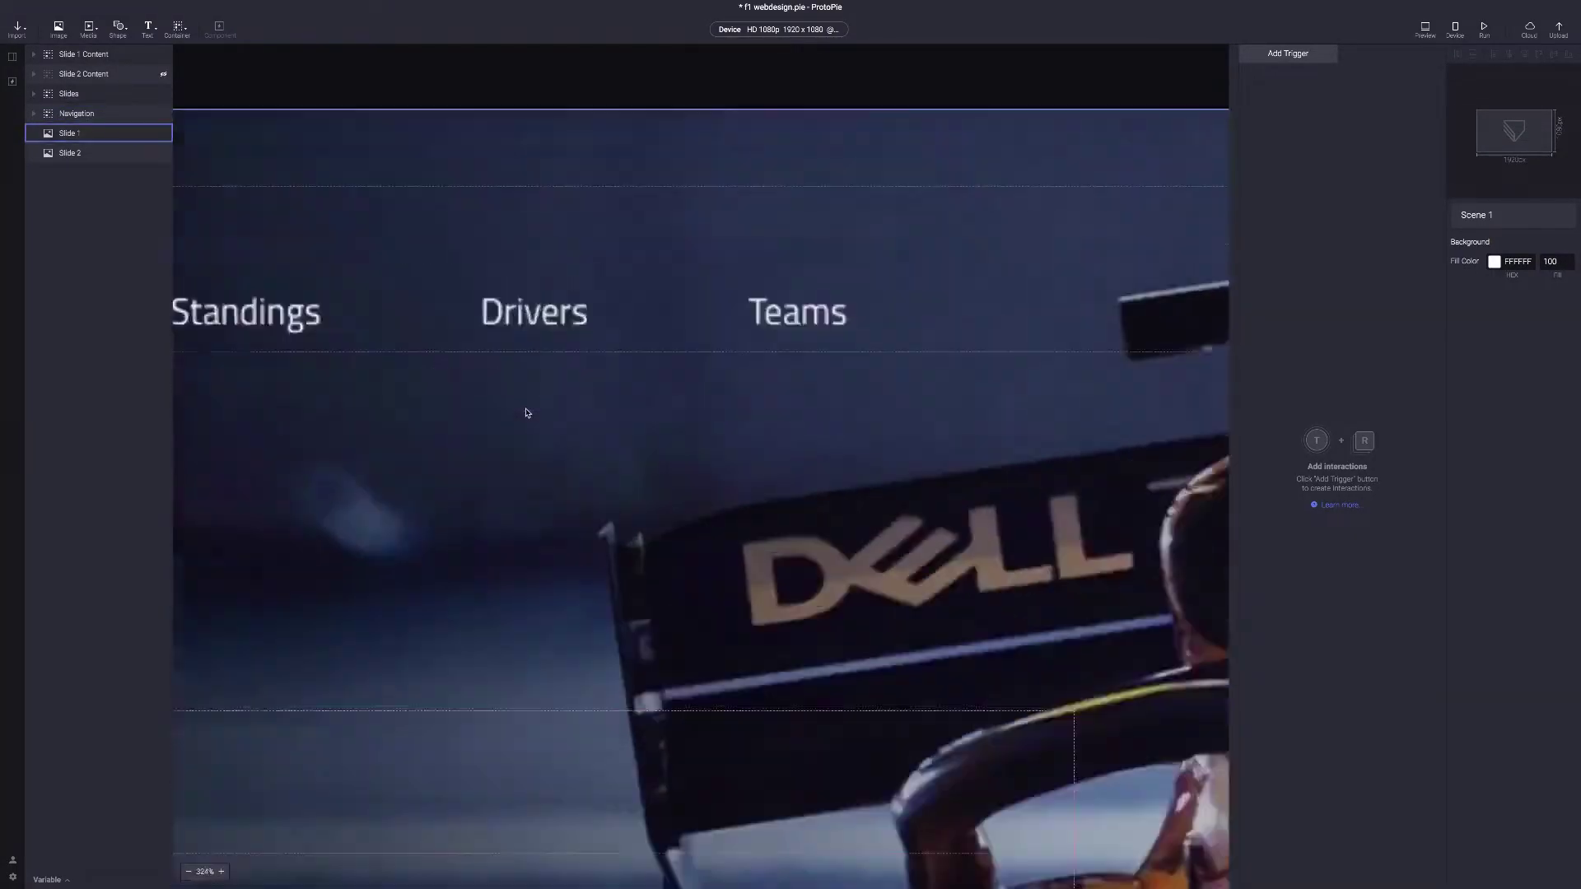
{"action": "scroll", "coordinate": [545, 284], "scroll_direction": "up", "scroll_amount": 3}
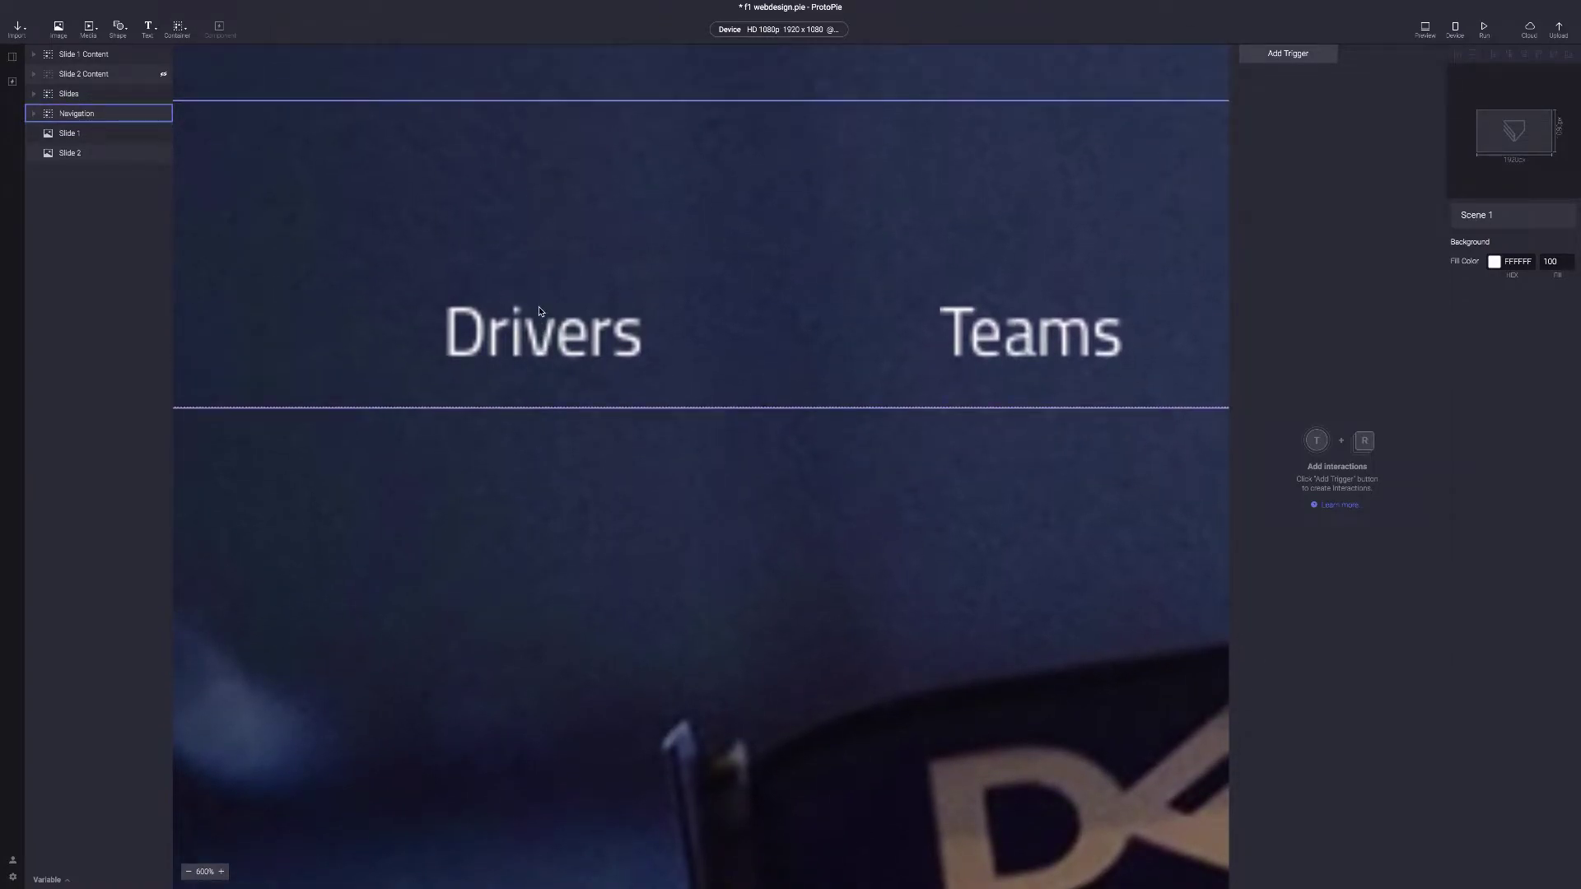
{"action": "scroll", "coordinate": [539, 333], "scroll_direction": "down", "scroll_amount": 12}
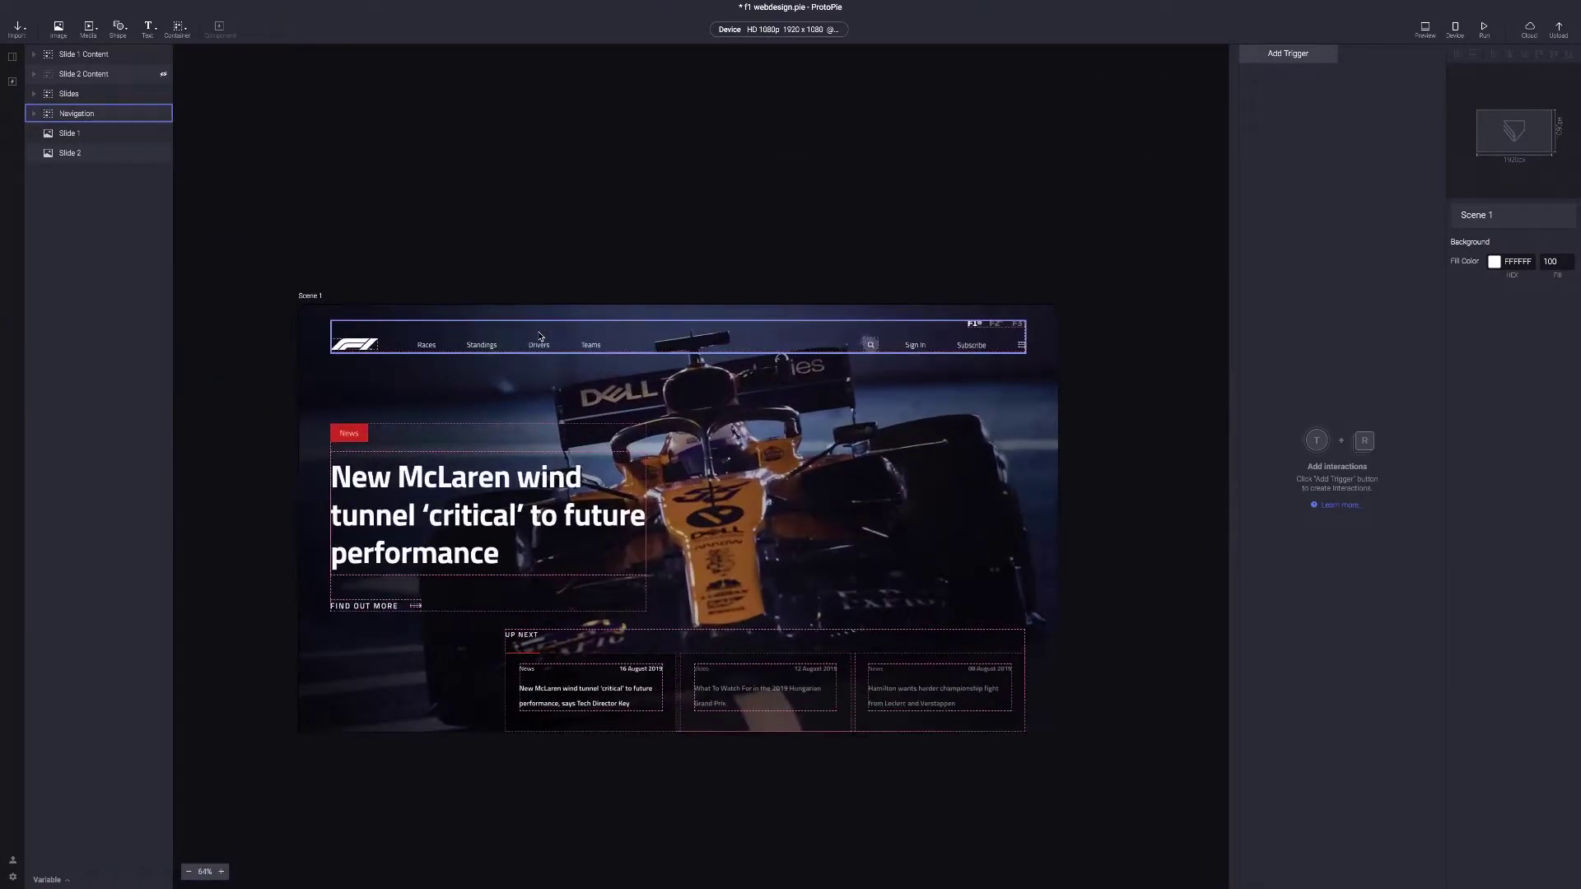
{"action": "scroll", "coordinate": [539, 333], "scroll_direction": "down", "scroll_amount": 2}
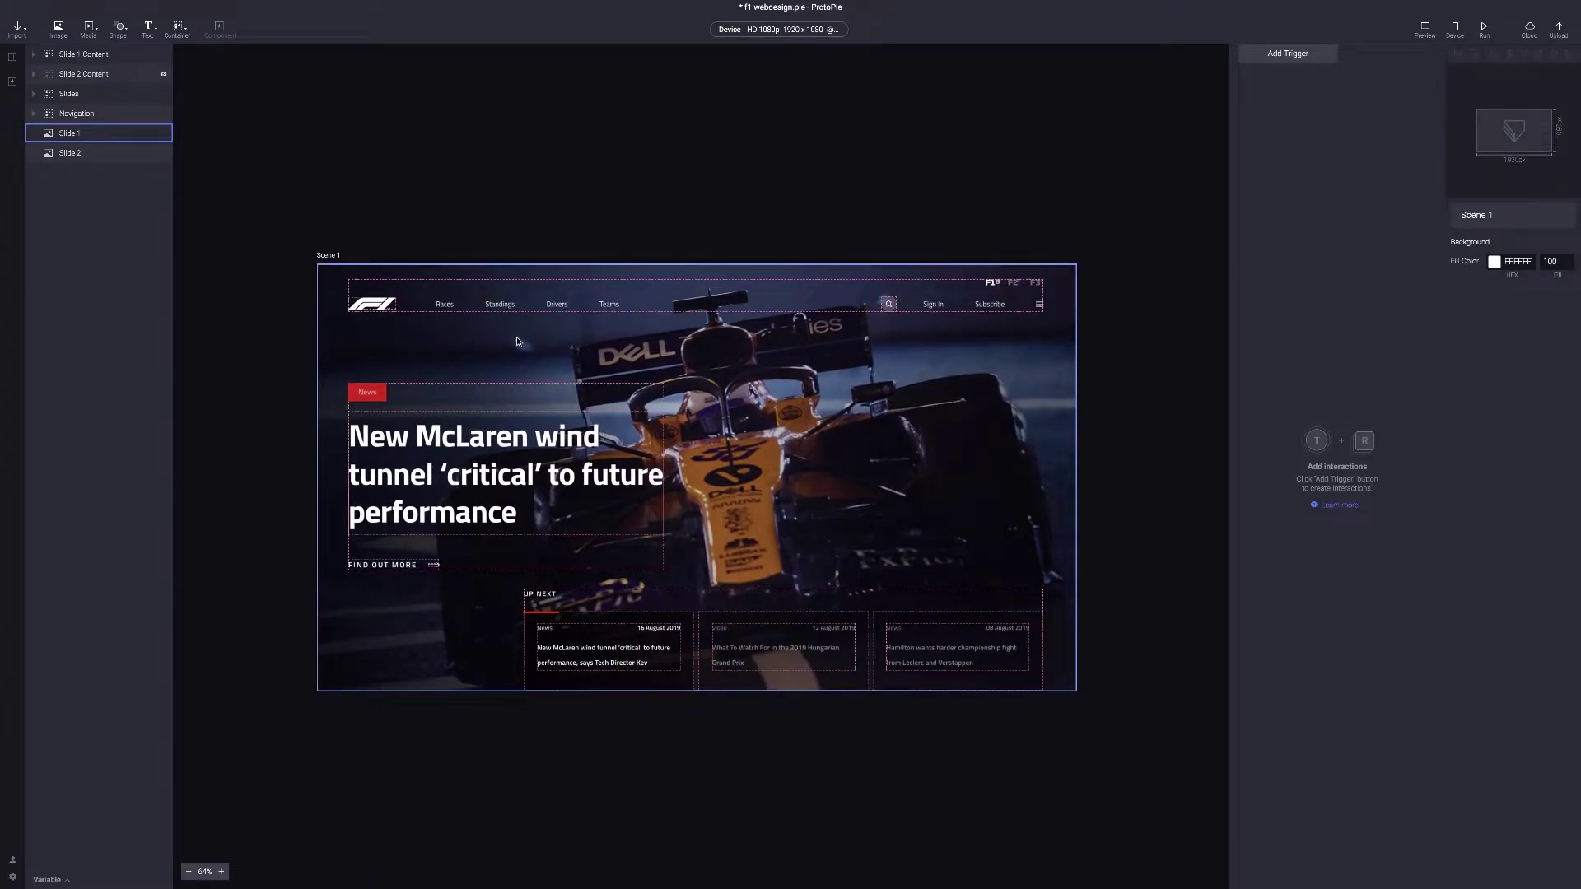
{"action": "scroll", "coordinate": [547, 354], "scroll_direction": "down", "scroll_amount": 2}
{"action": "left_click", "coordinate": [569, 407]}
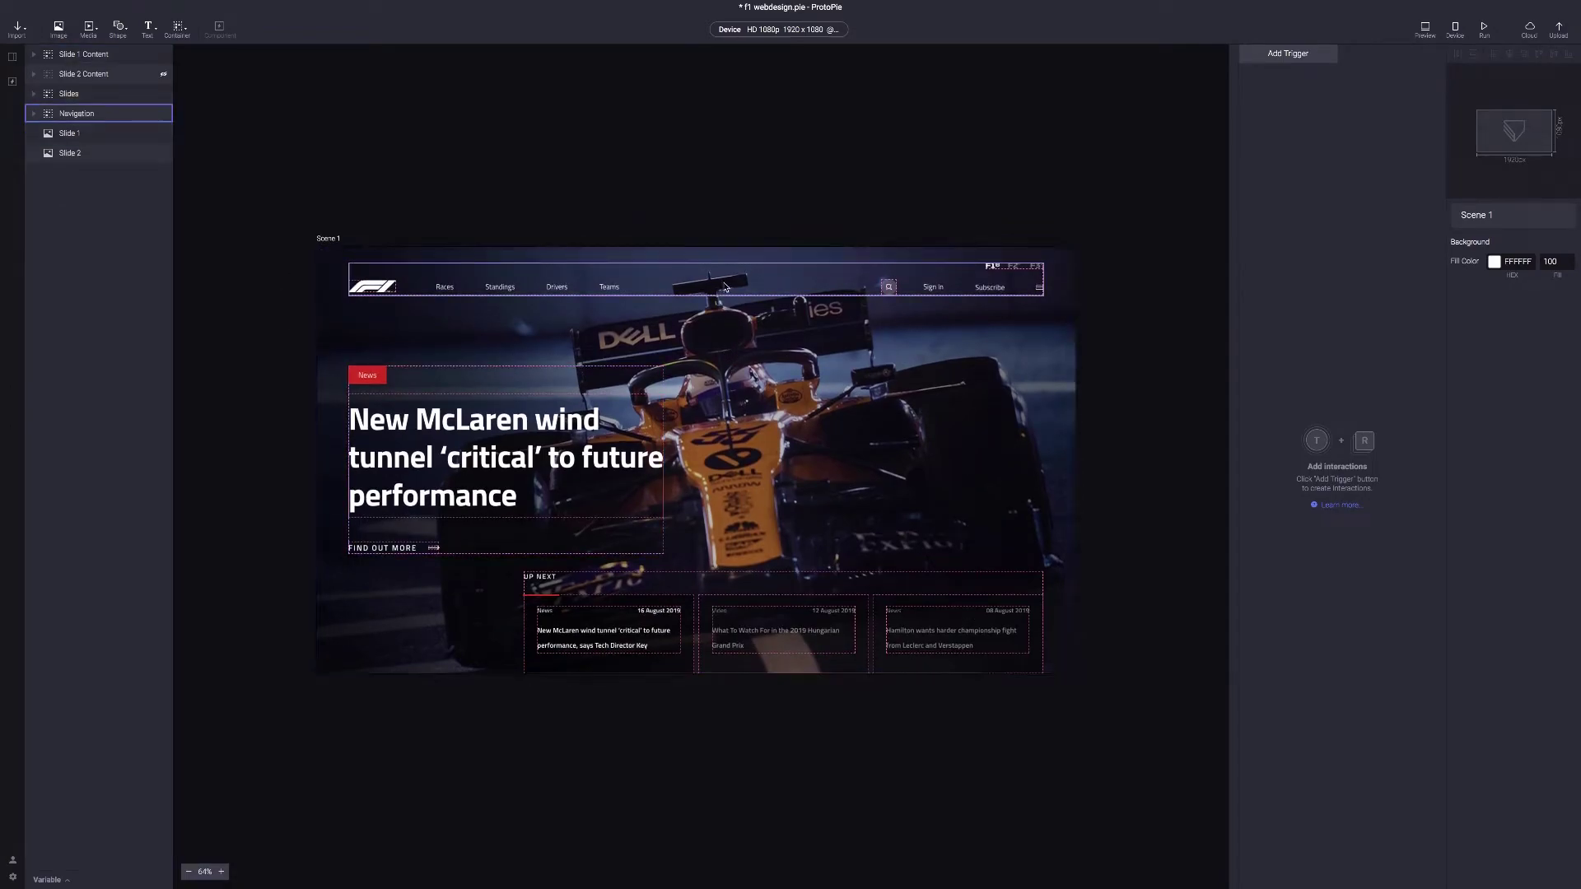
{"action": "left_click", "coordinate": [398, 343]}
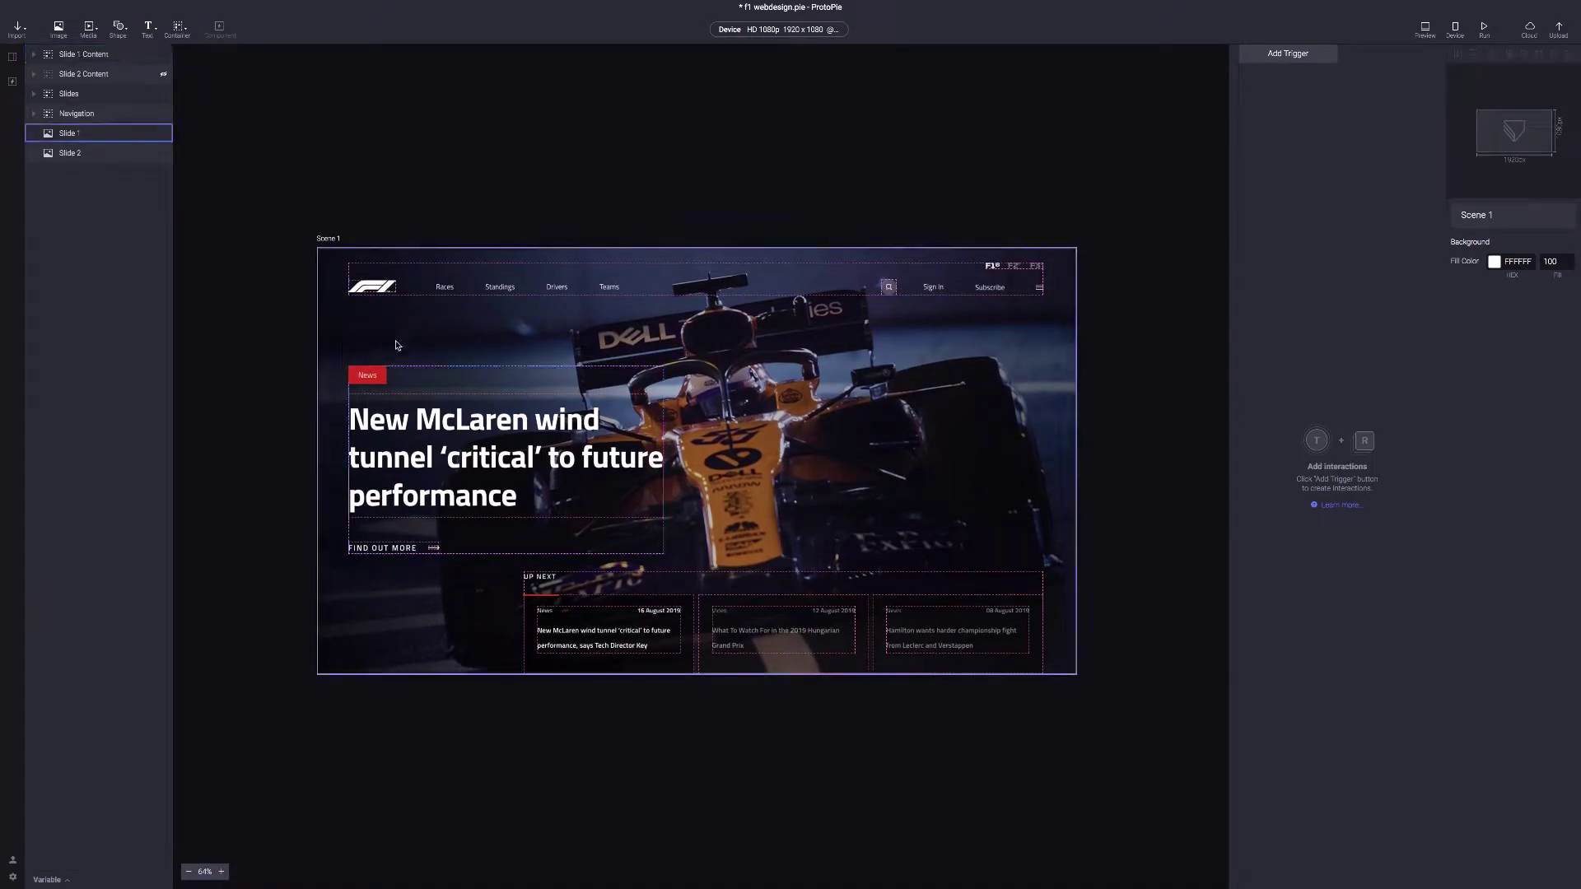
Convert the Third headline line, "performance", in Slide 1 Content into an editable text layer
{"action": "left_click", "coordinate": [33, 54]}
{"action": "left_click", "coordinate": [46, 77]}
{"action": "left_click", "coordinate": [47, 75]}
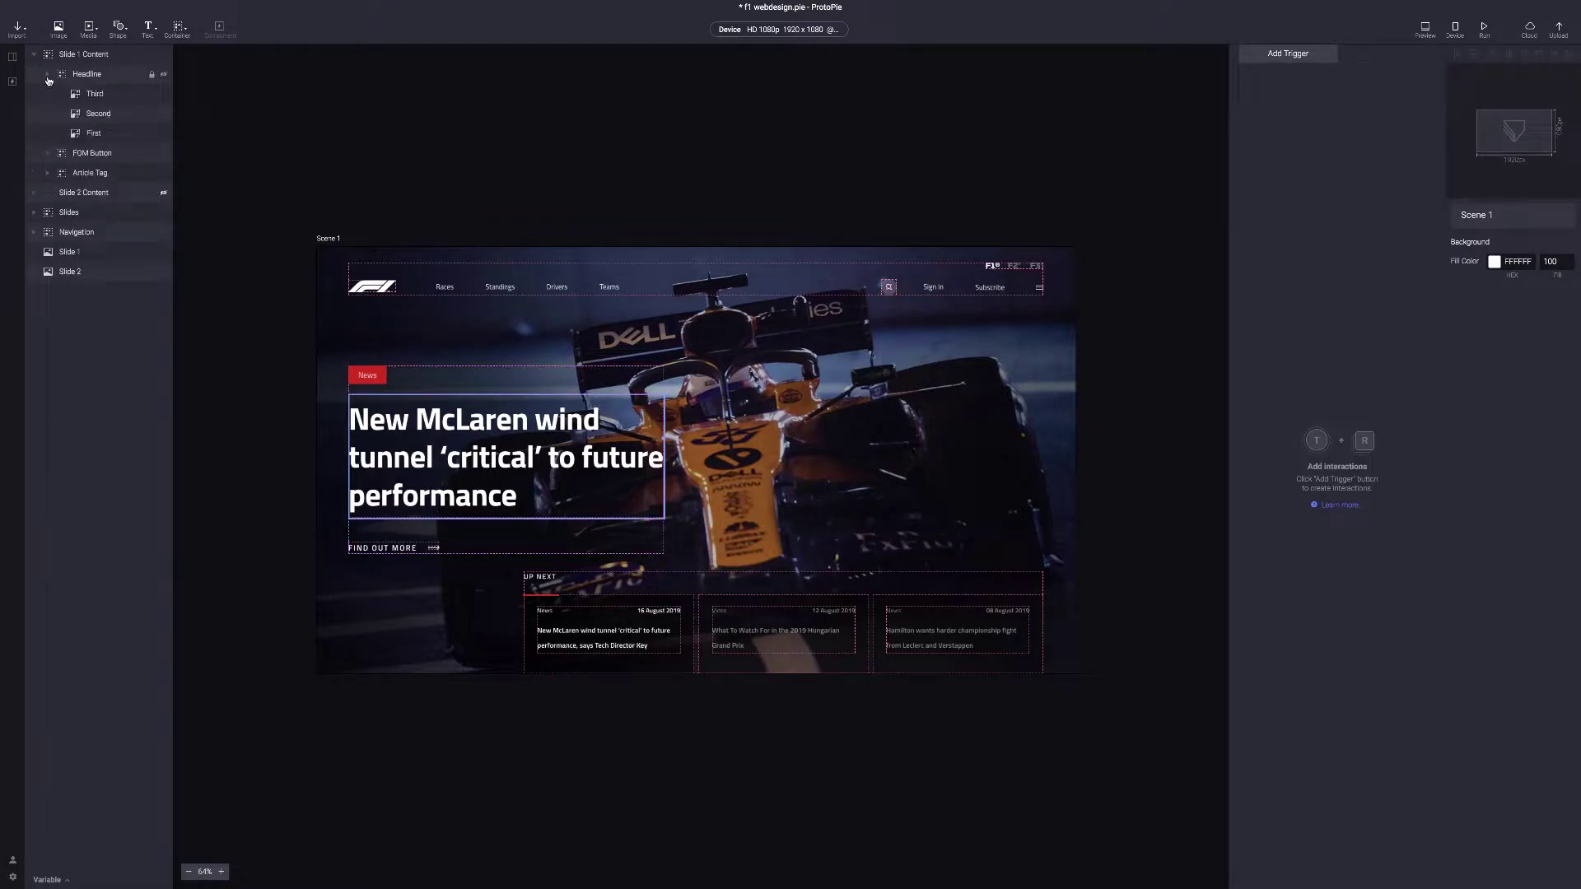
{"action": "left_click", "coordinate": [98, 96]}
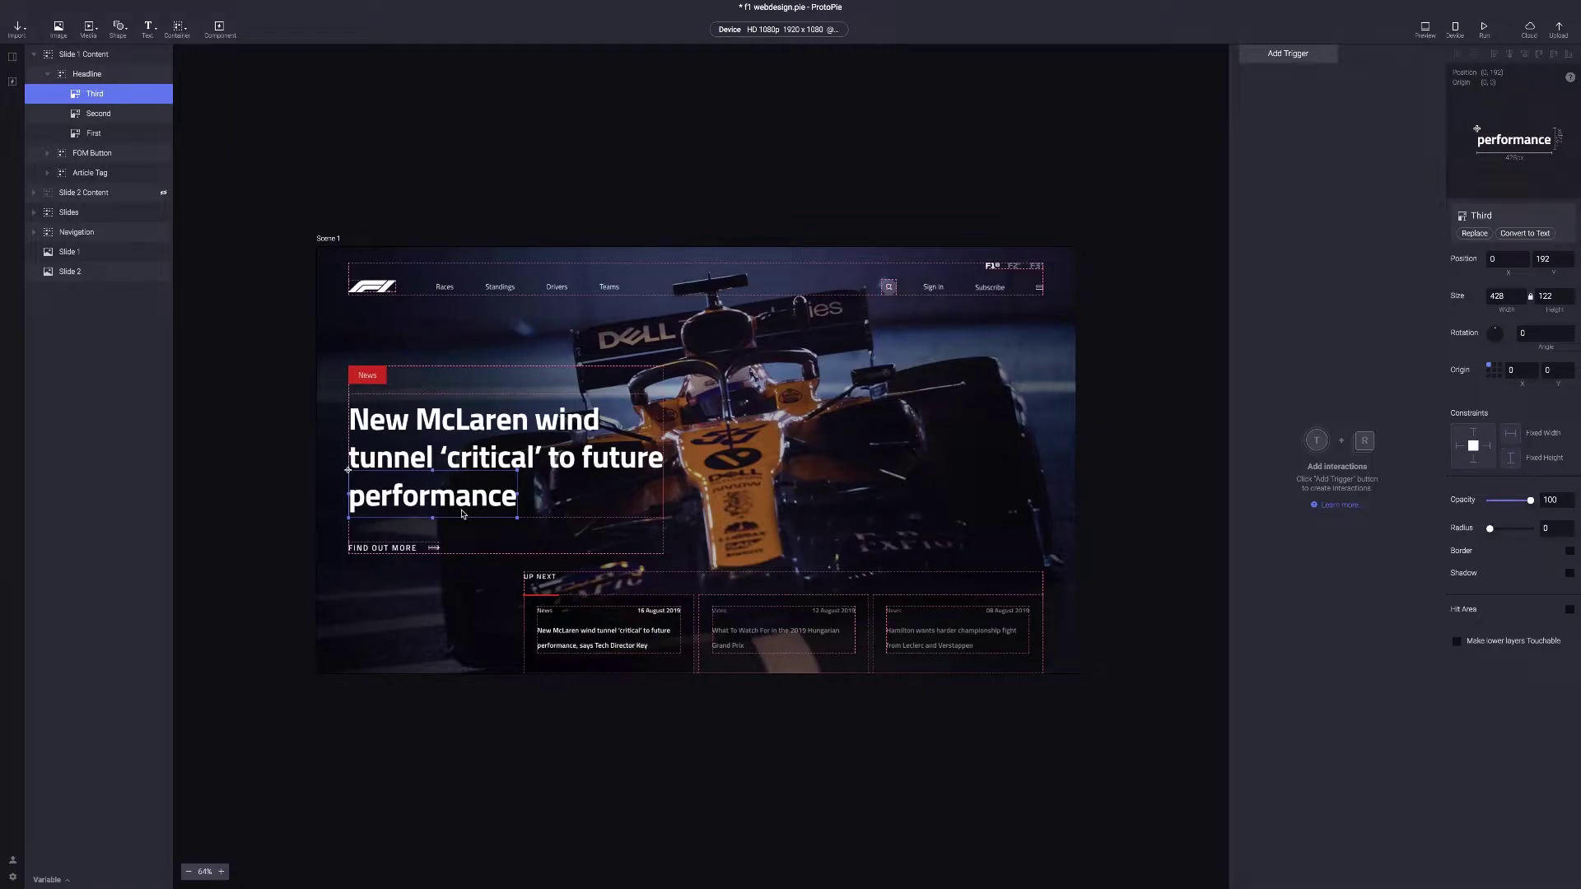
{"action": "scroll", "coordinate": [462, 515], "scroll_direction": "up", "scroll_amount": 5}
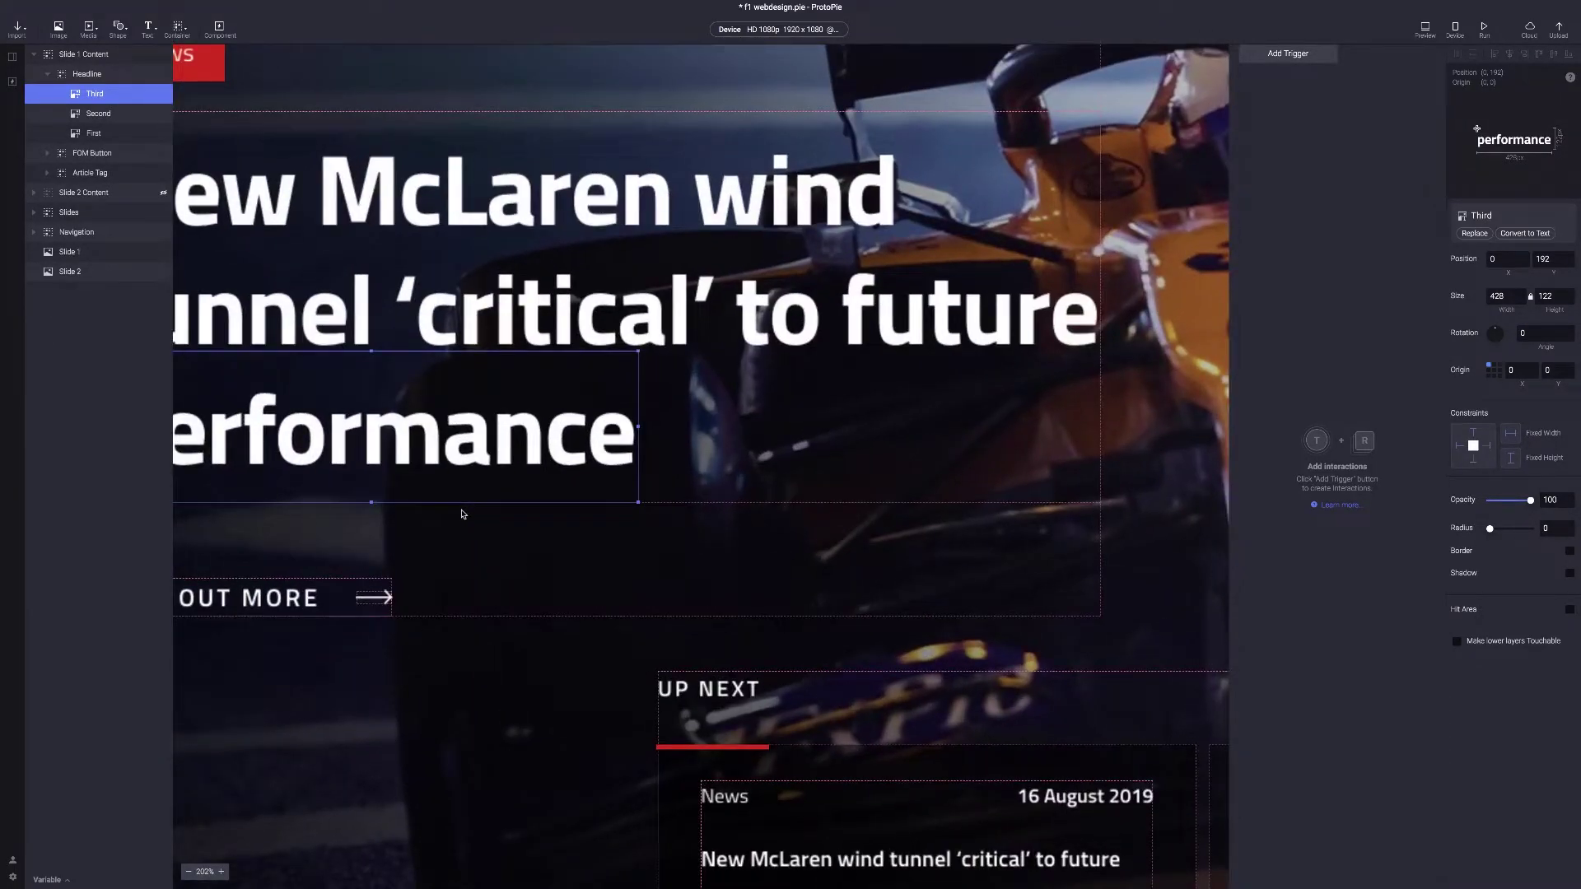
{"action": "scroll", "coordinate": [462, 514], "scroll_direction": "down", "scroll_amount": 3}
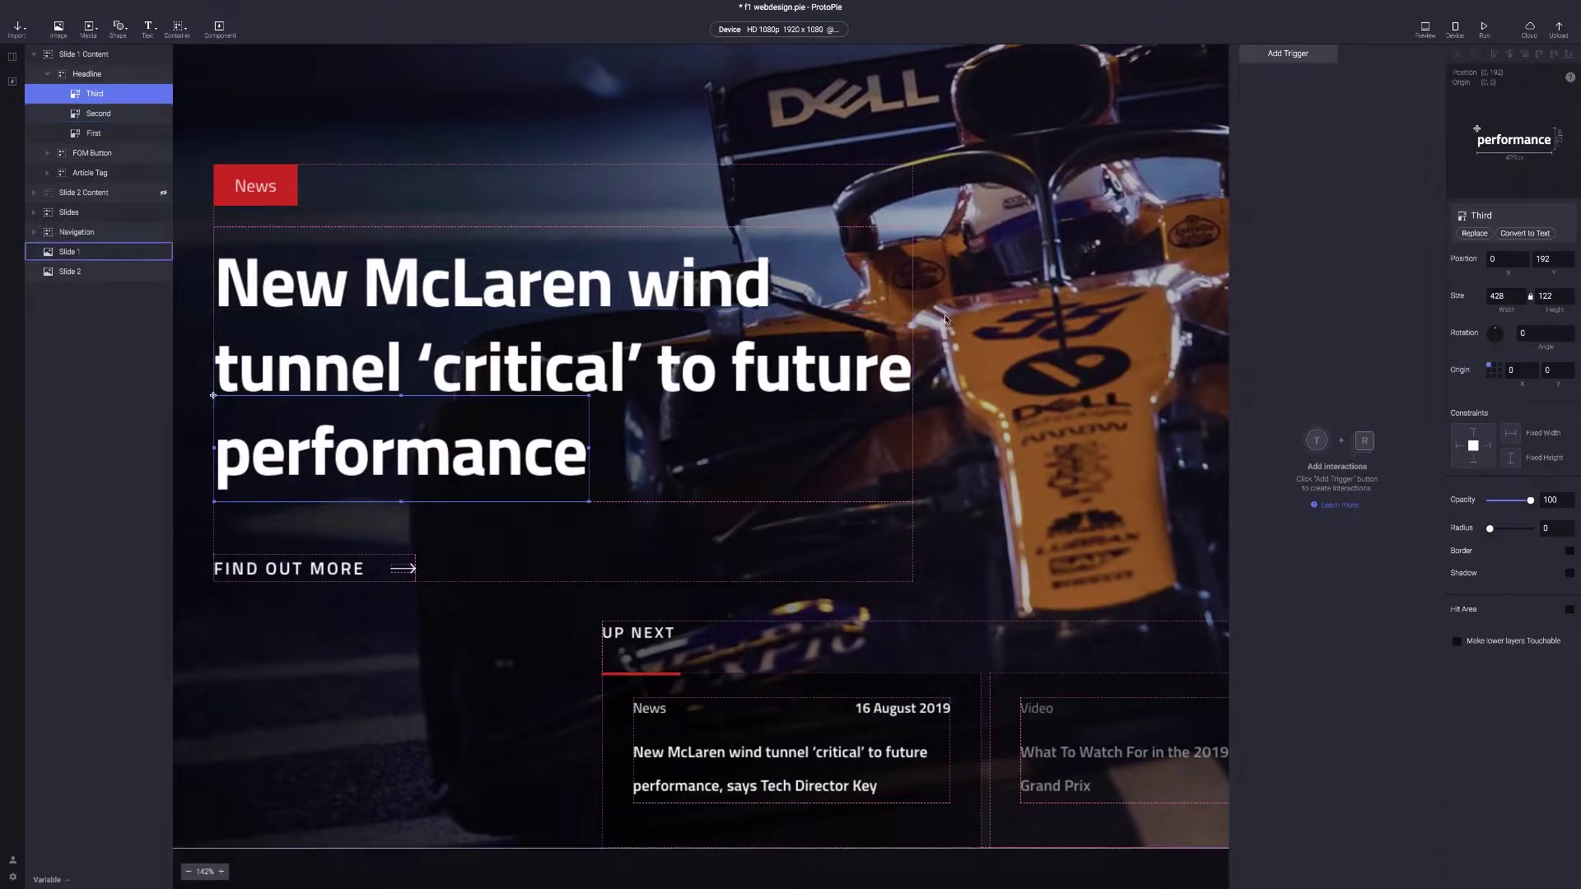
{"action": "left_click", "coordinate": [1524, 235]}
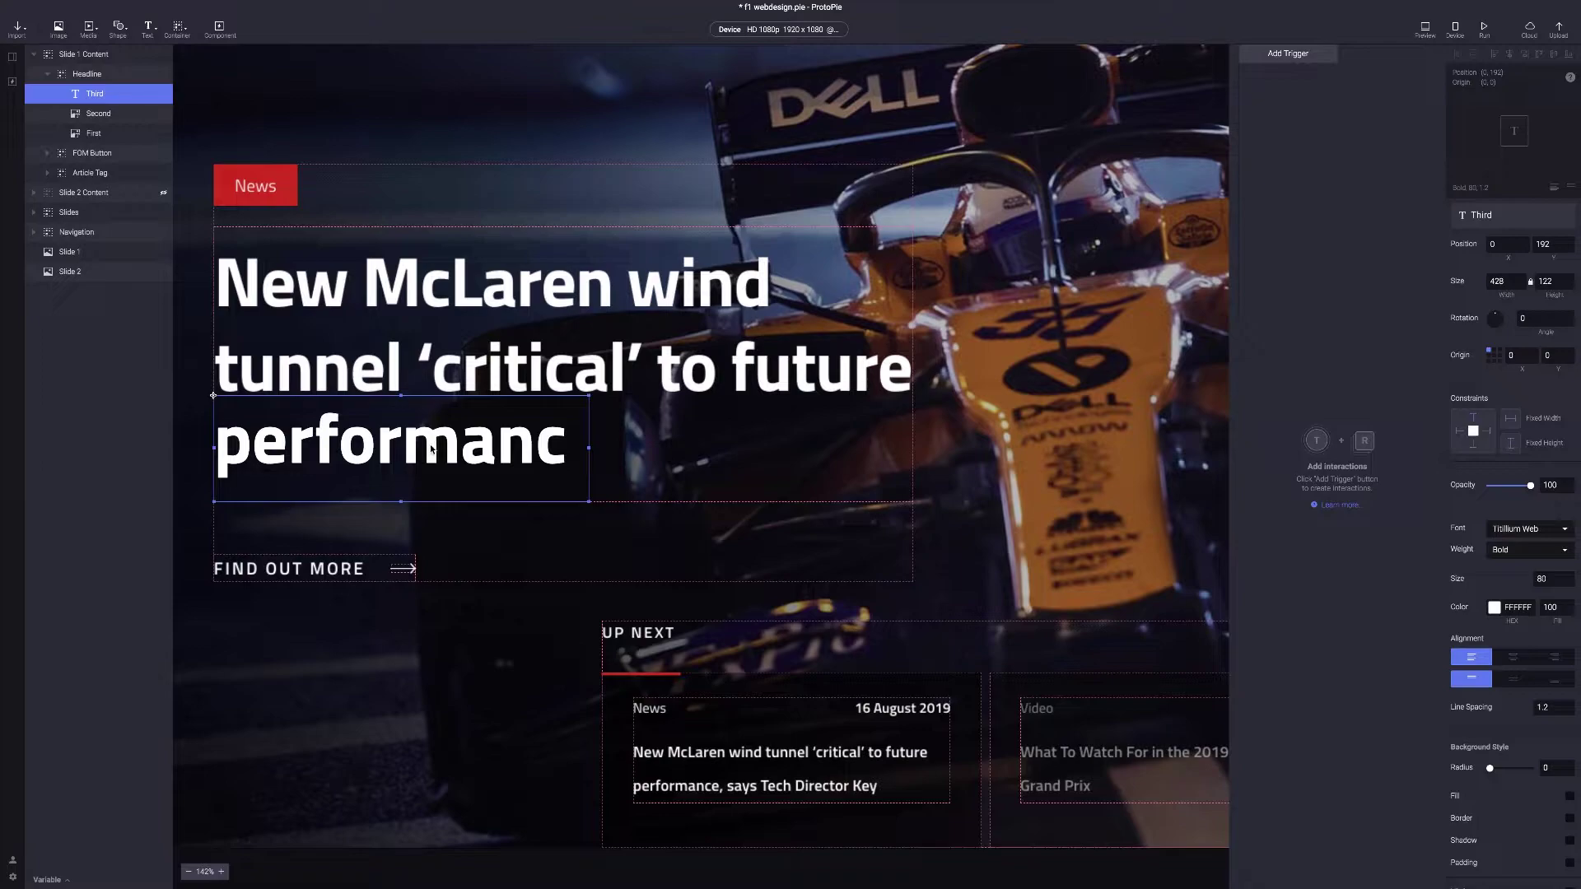
Undo the widening and text conversion of the Third headline line to restore its imported image layer
{"action": "left_click_drag", "start_coordinate": [589, 449], "coordinate": [741, 454]}
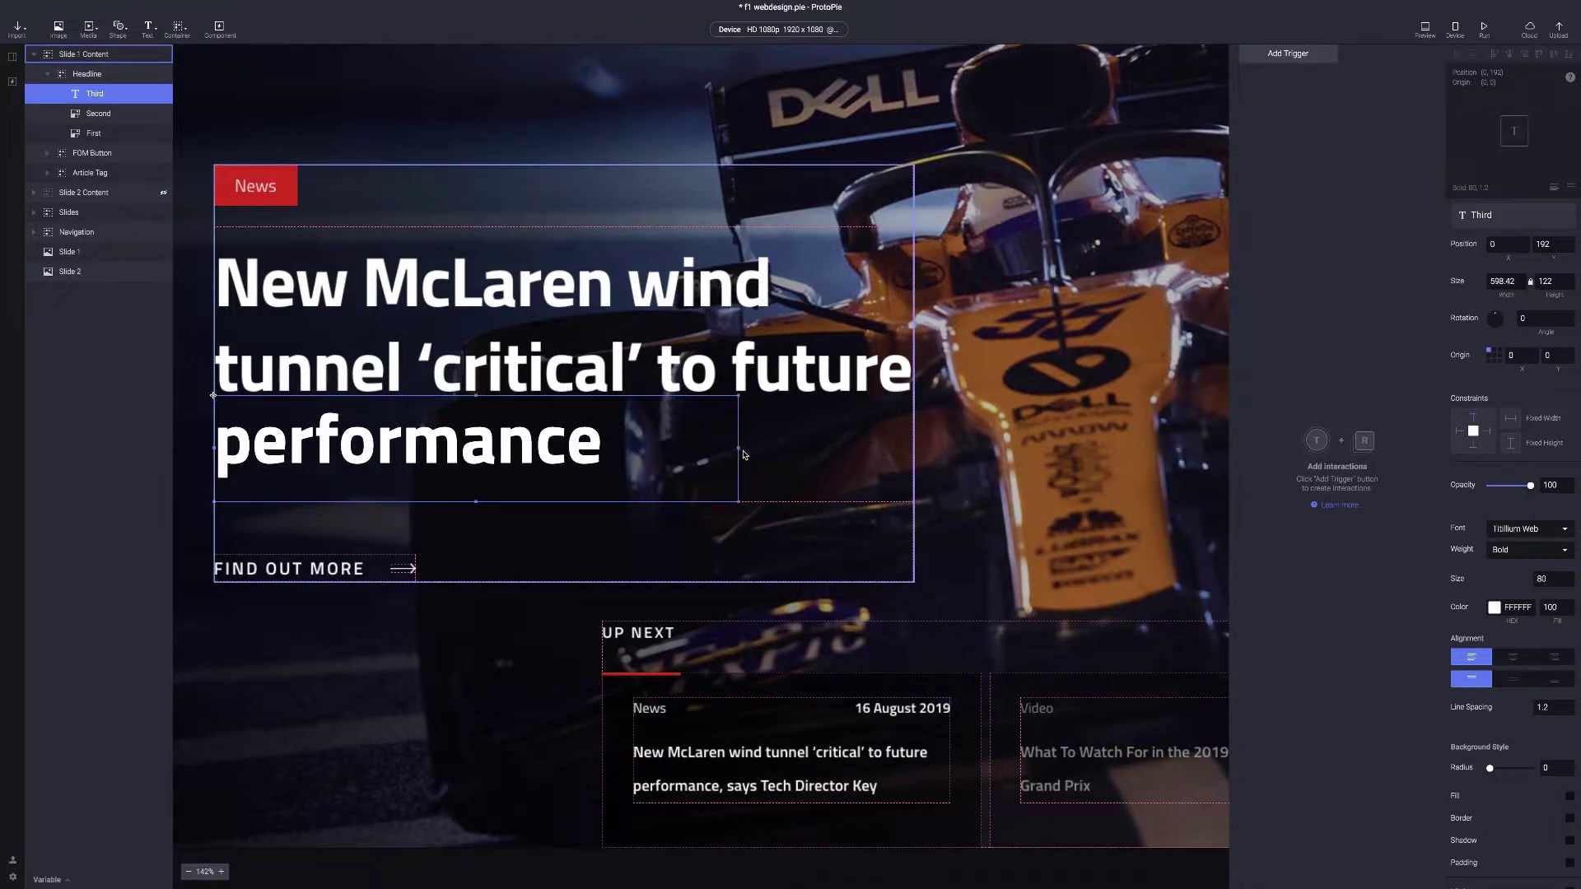
{"action": "key", "text": "ctrl+z"}
{"action": "key", "text": "ctrl+z"}
{"action": "left_click", "coordinate": [954, 457]}
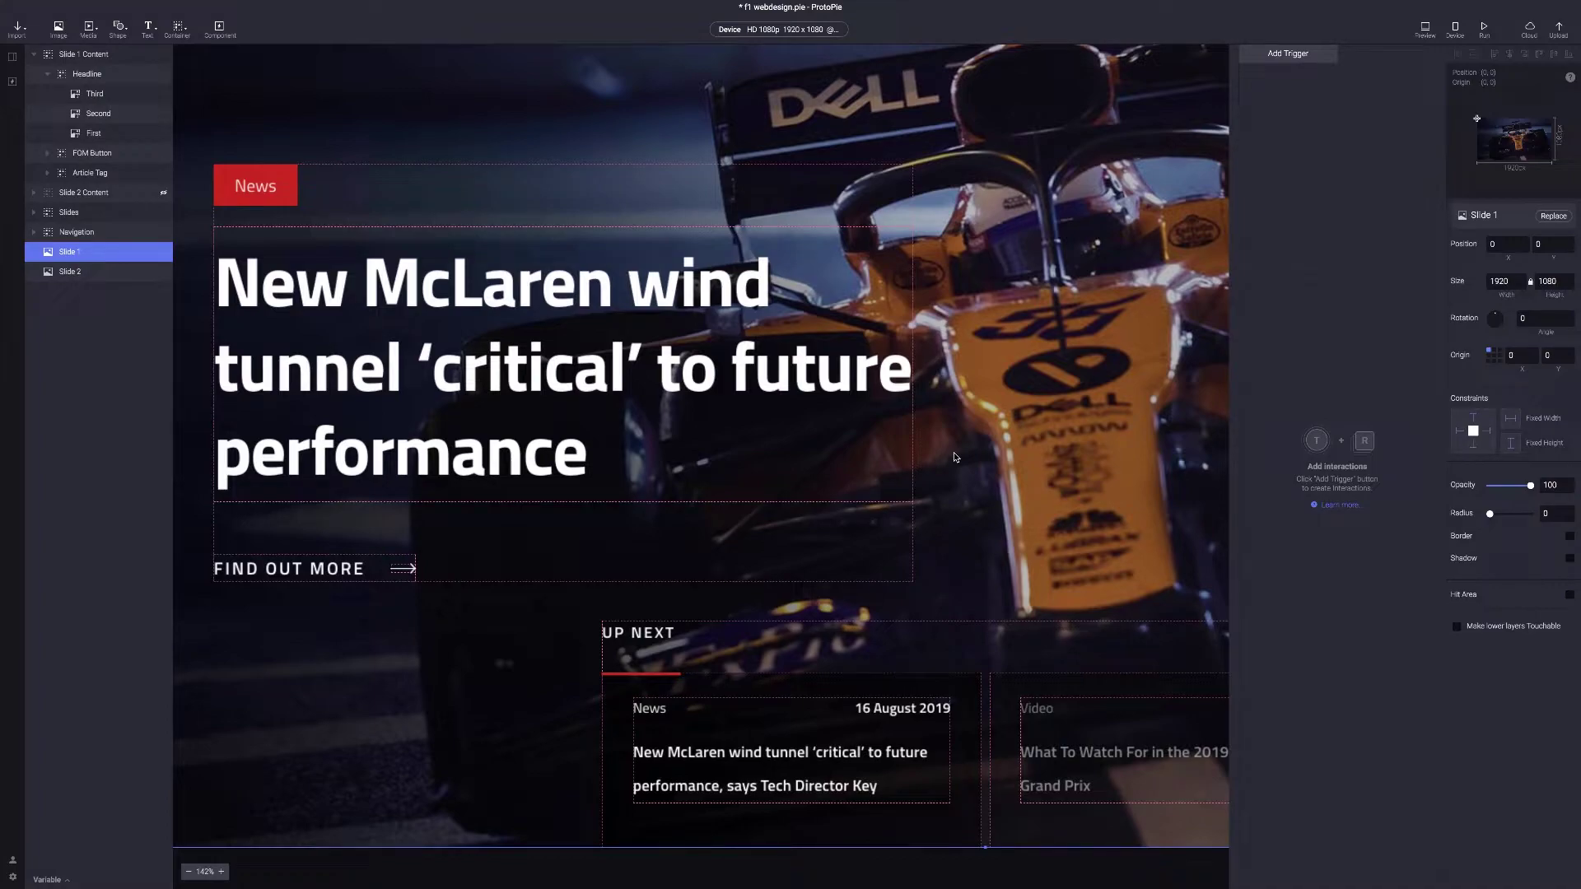
Review the whole F1 scene and inspect the layer properties of the Sign In navigation link
{"action": "scroll", "coordinate": [906, 448], "scroll_direction": "down", "scroll_amount": 2}
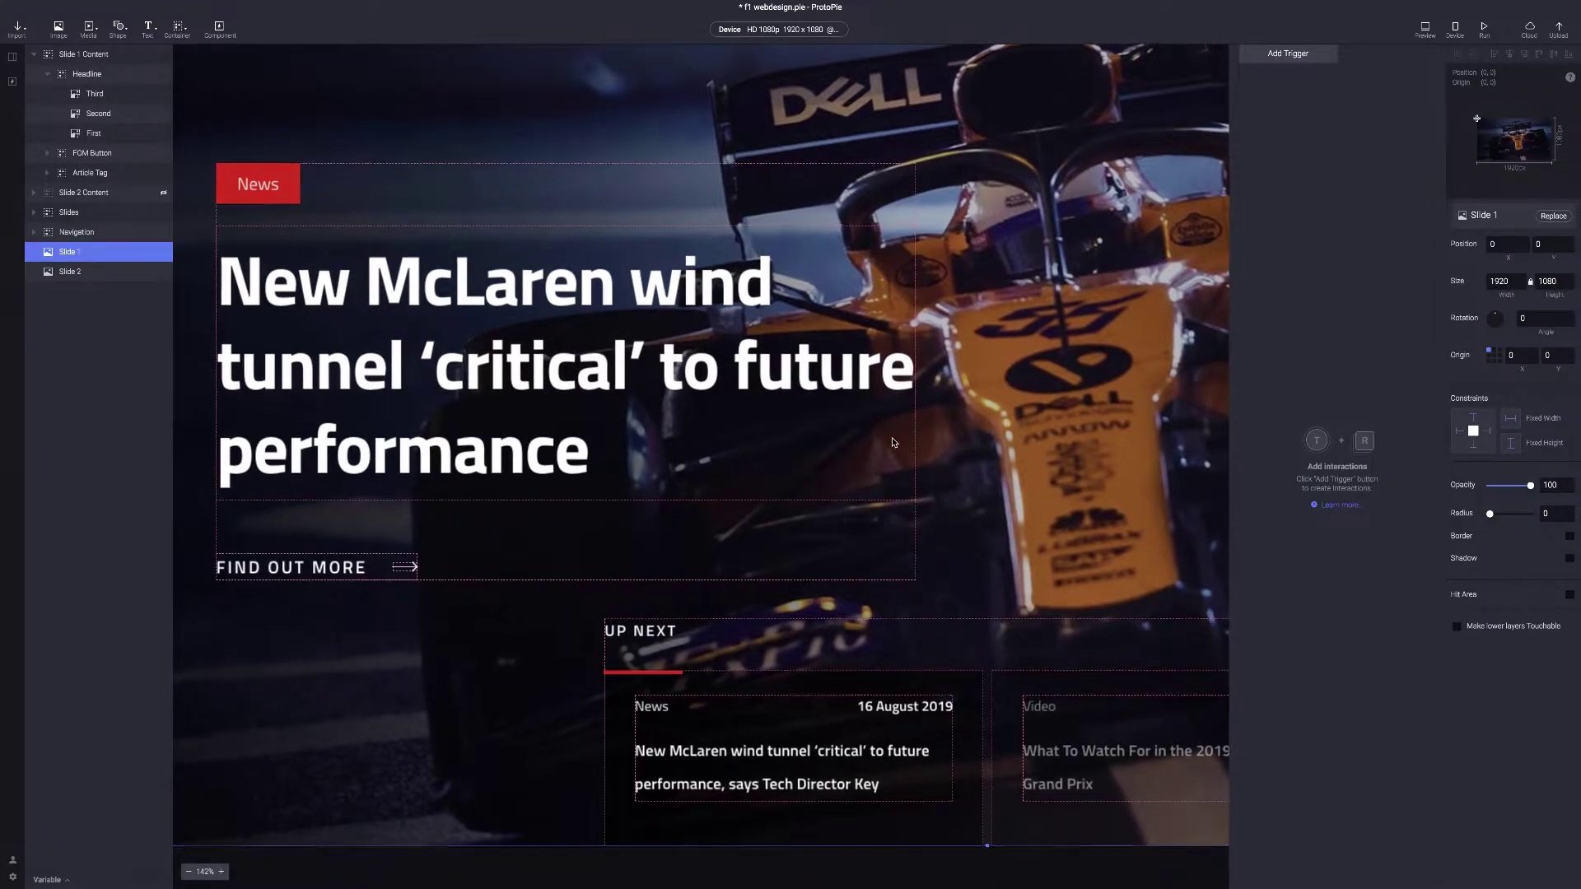
{"action": "scroll", "coordinate": [892, 442], "scroll_direction": "down", "scroll_amount": 5}
{"action": "scroll", "coordinate": [893, 442], "scroll_direction": "up", "scroll_amount": 3}
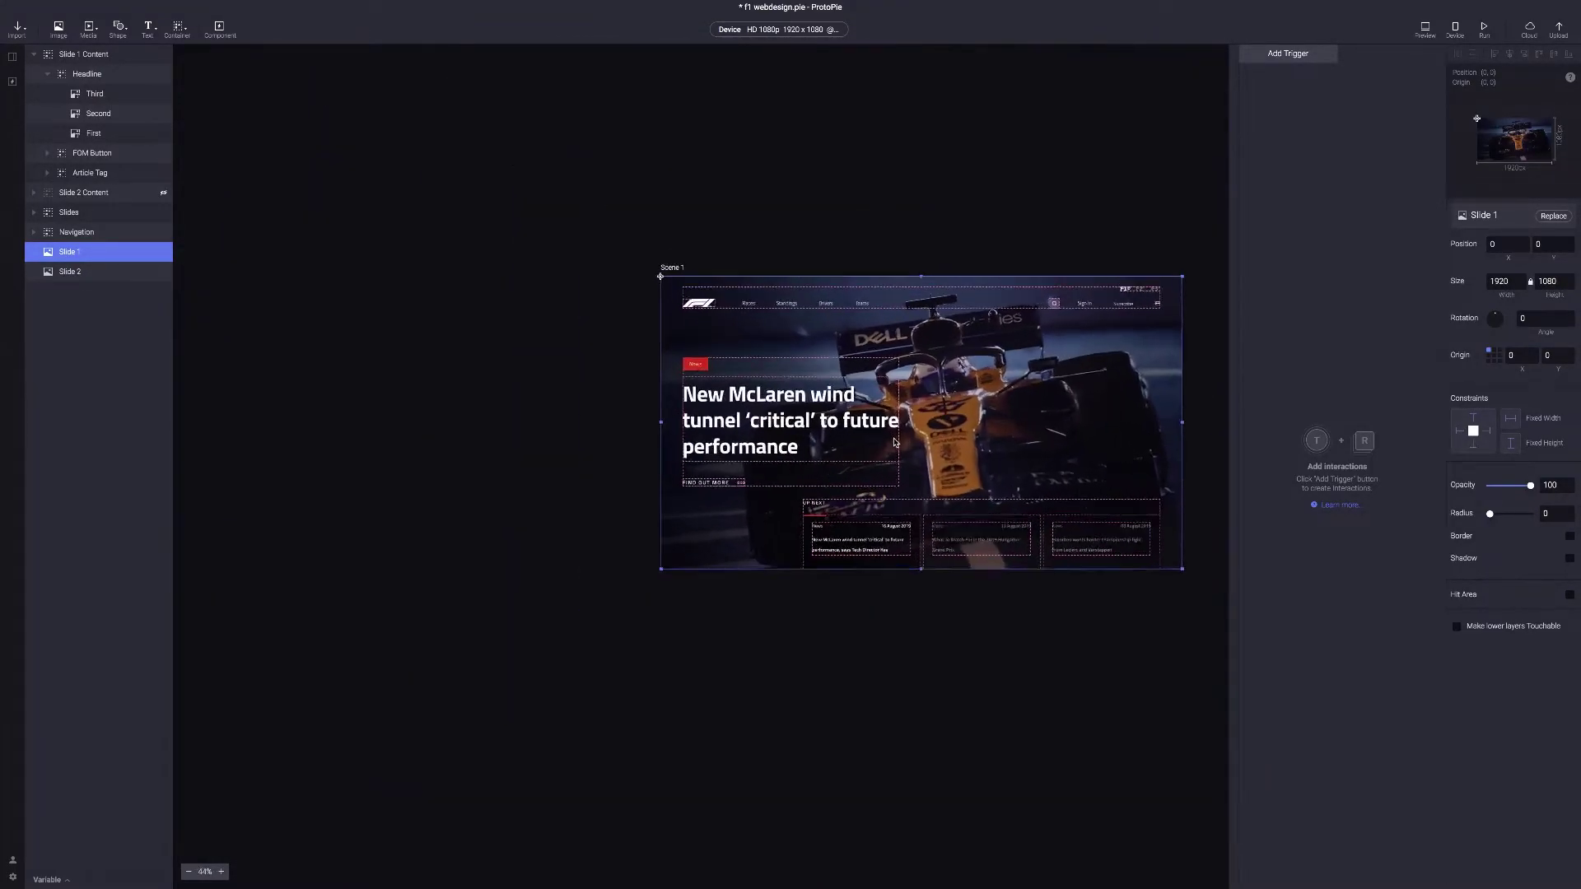
{"action": "scroll", "coordinate": [895, 442], "scroll_direction": "right", "scroll_amount": 5}
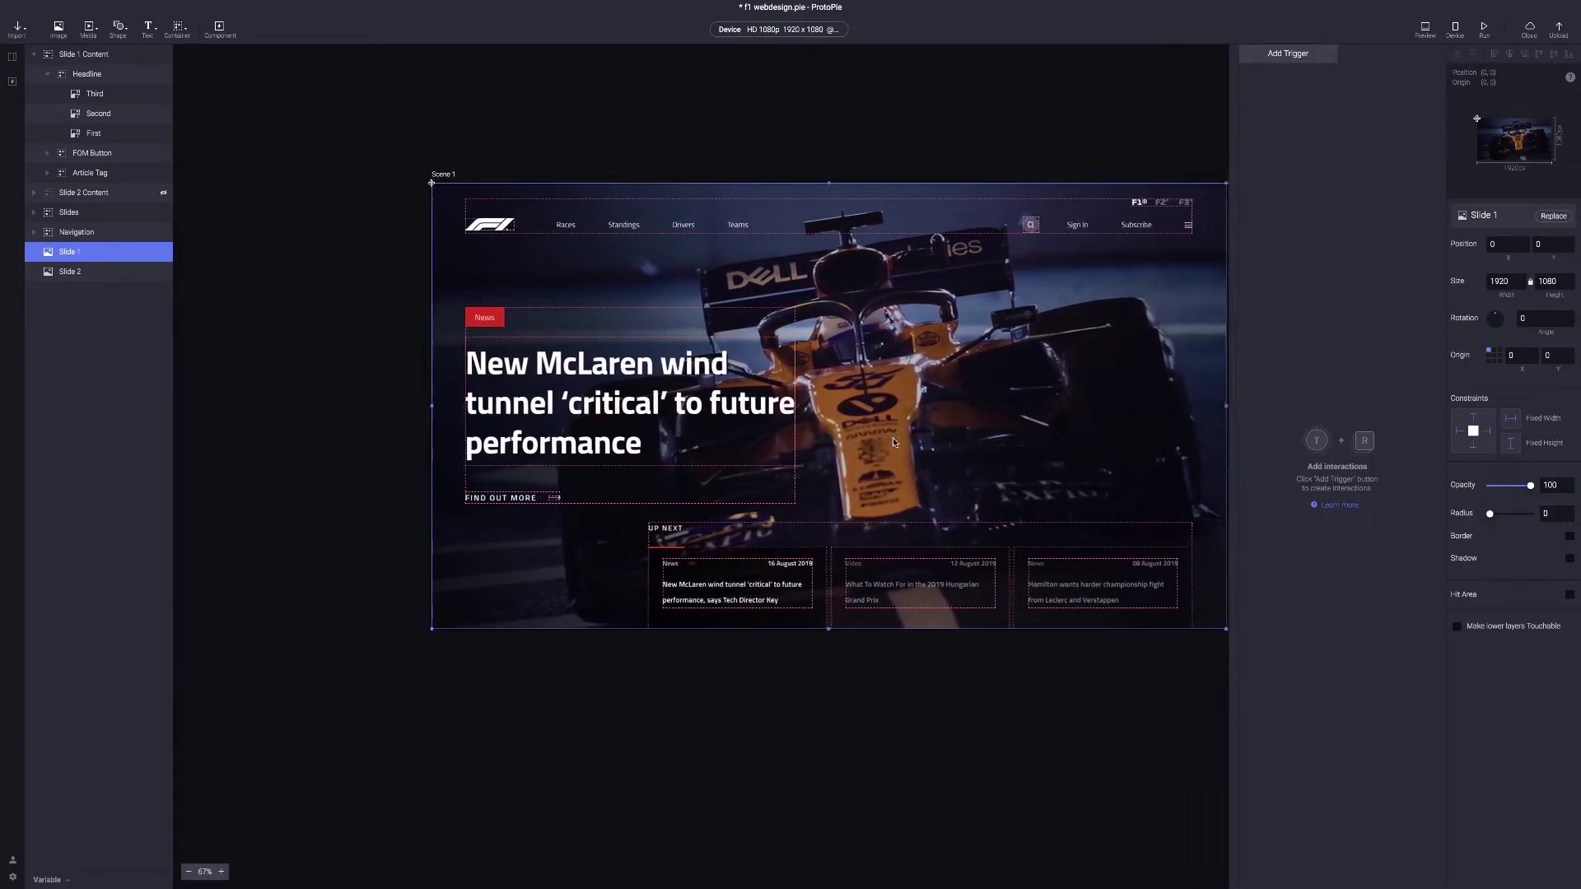
{"action": "scroll", "coordinate": [886, 442], "scroll_direction": "up", "scroll_amount": 3}
{"action": "scroll", "coordinate": [575, 404], "scroll_direction": "down", "scroll_amount": 2}
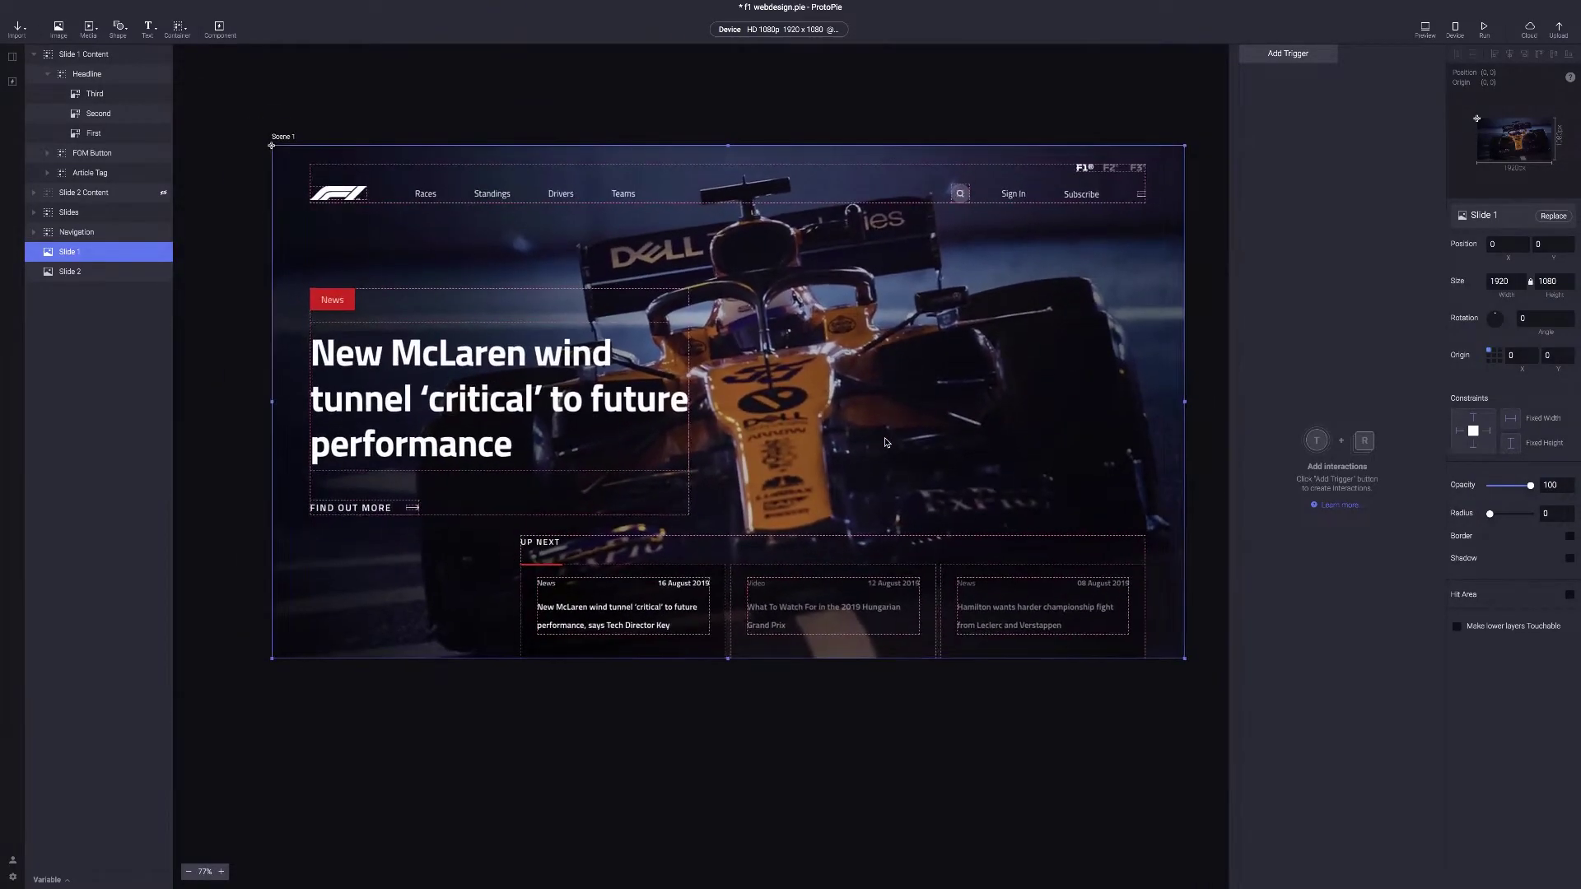
{"action": "scroll", "coordinate": [575, 403], "scroll_direction": "right", "scroll_amount": 2}
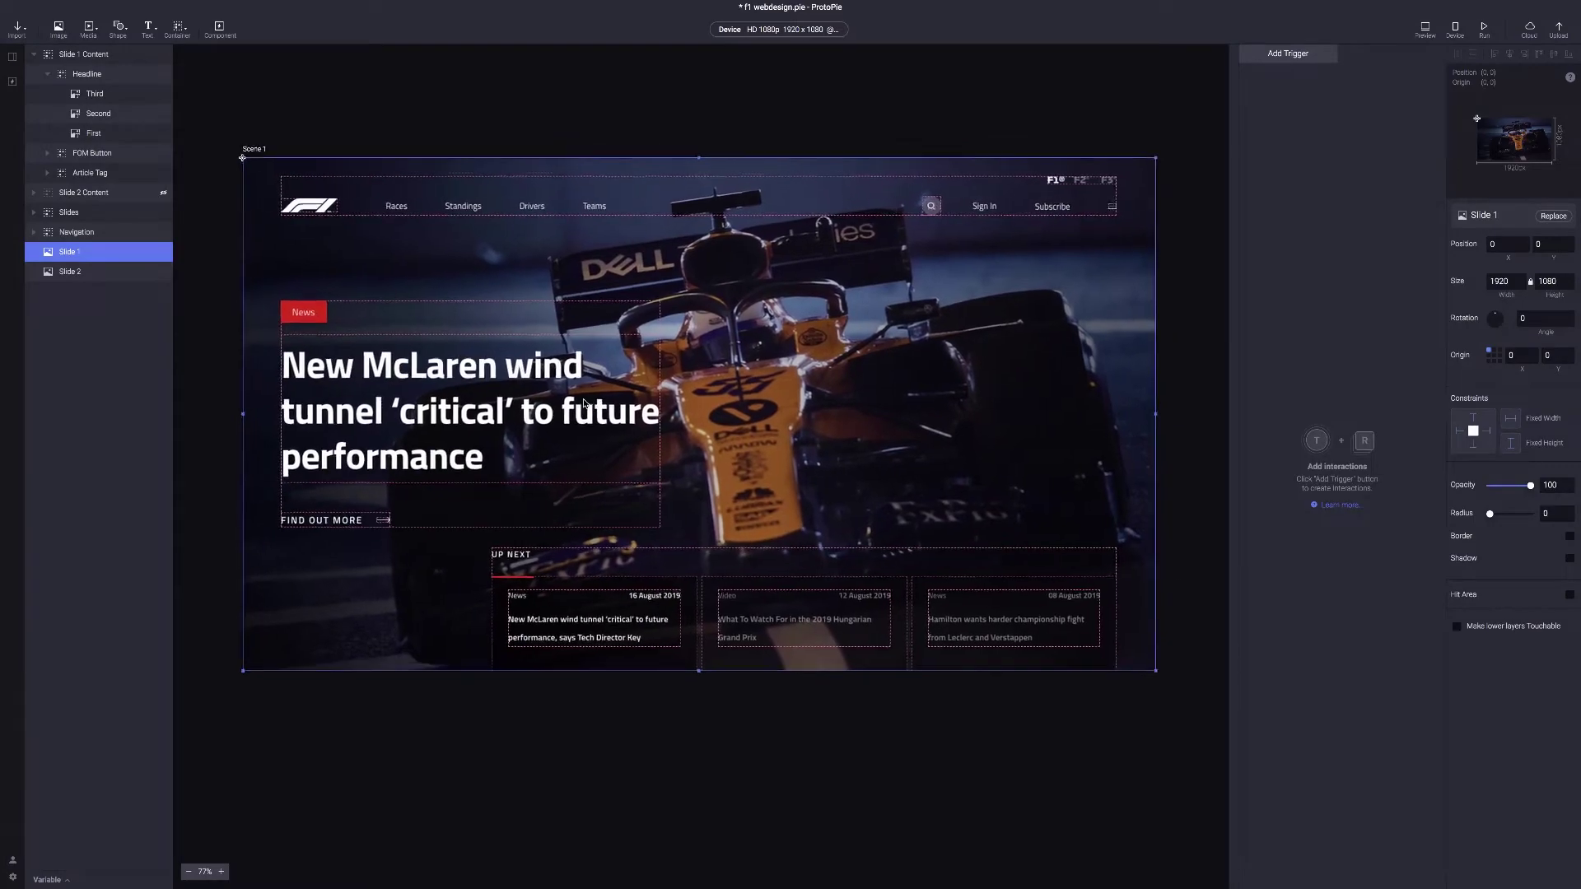
{"action": "scroll", "coordinate": [584, 405], "scroll_direction": "up", "scroll_amount": 1}
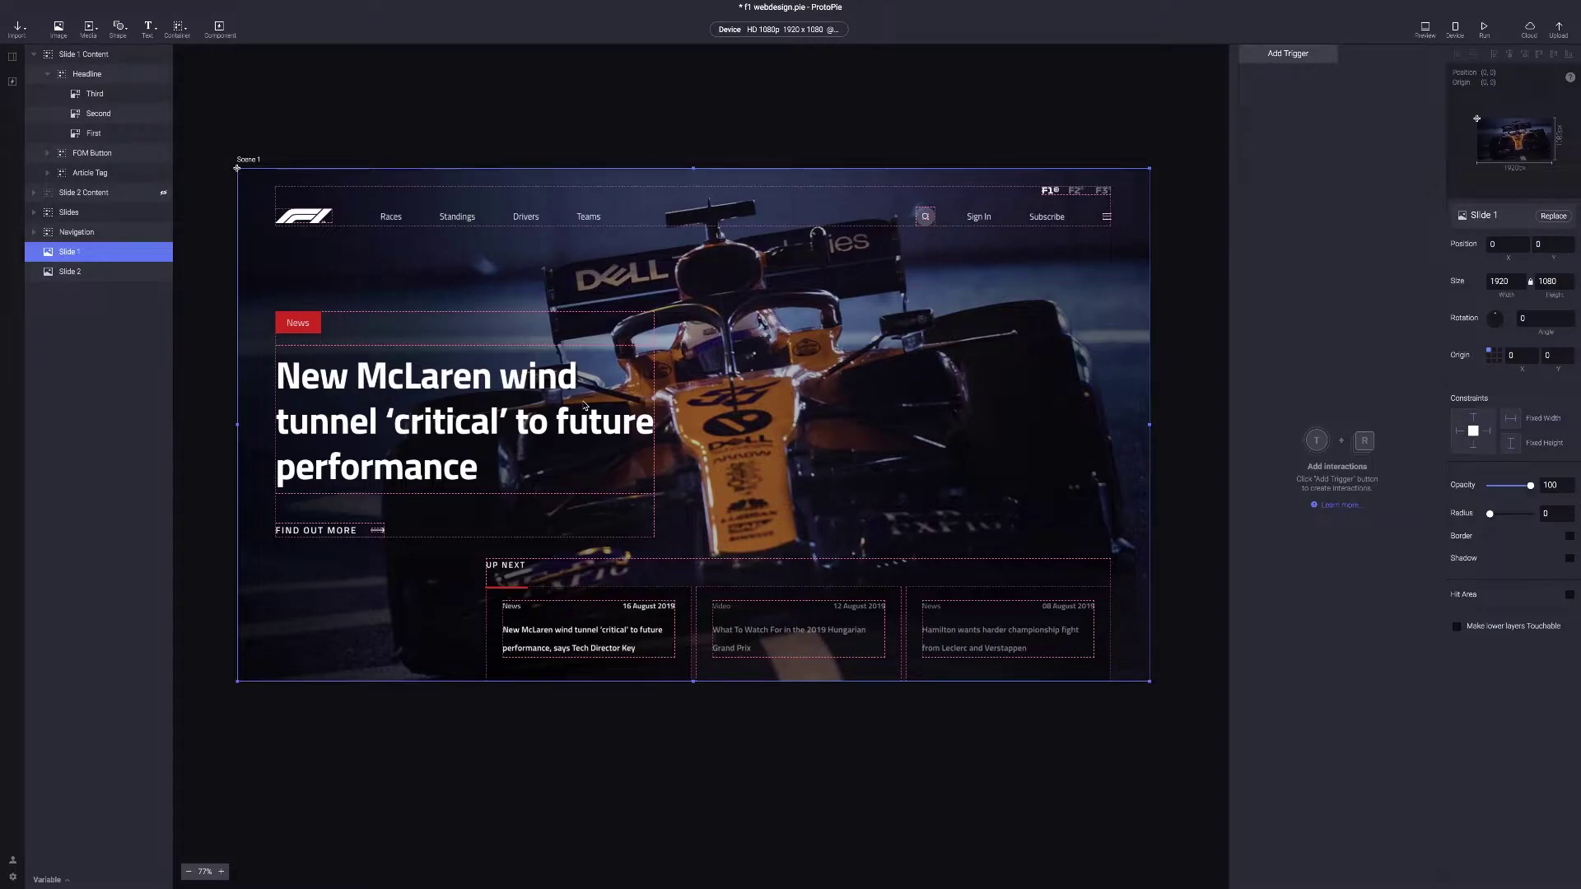
{"action": "left_click", "coordinate": [976, 220]}
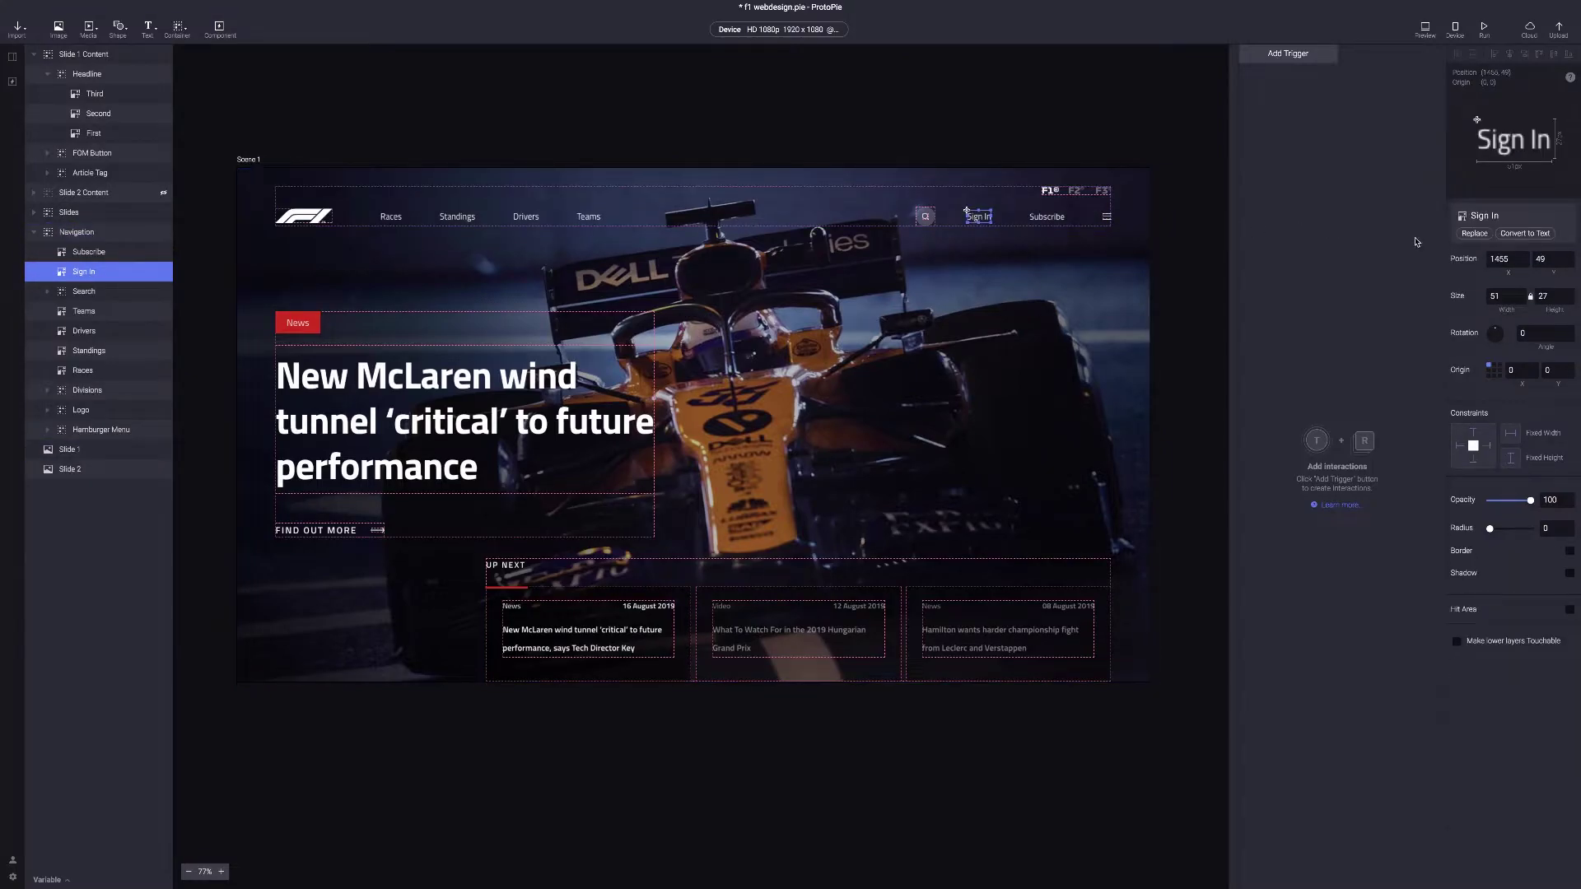
{"action": "left_click", "coordinate": [452, 106]}
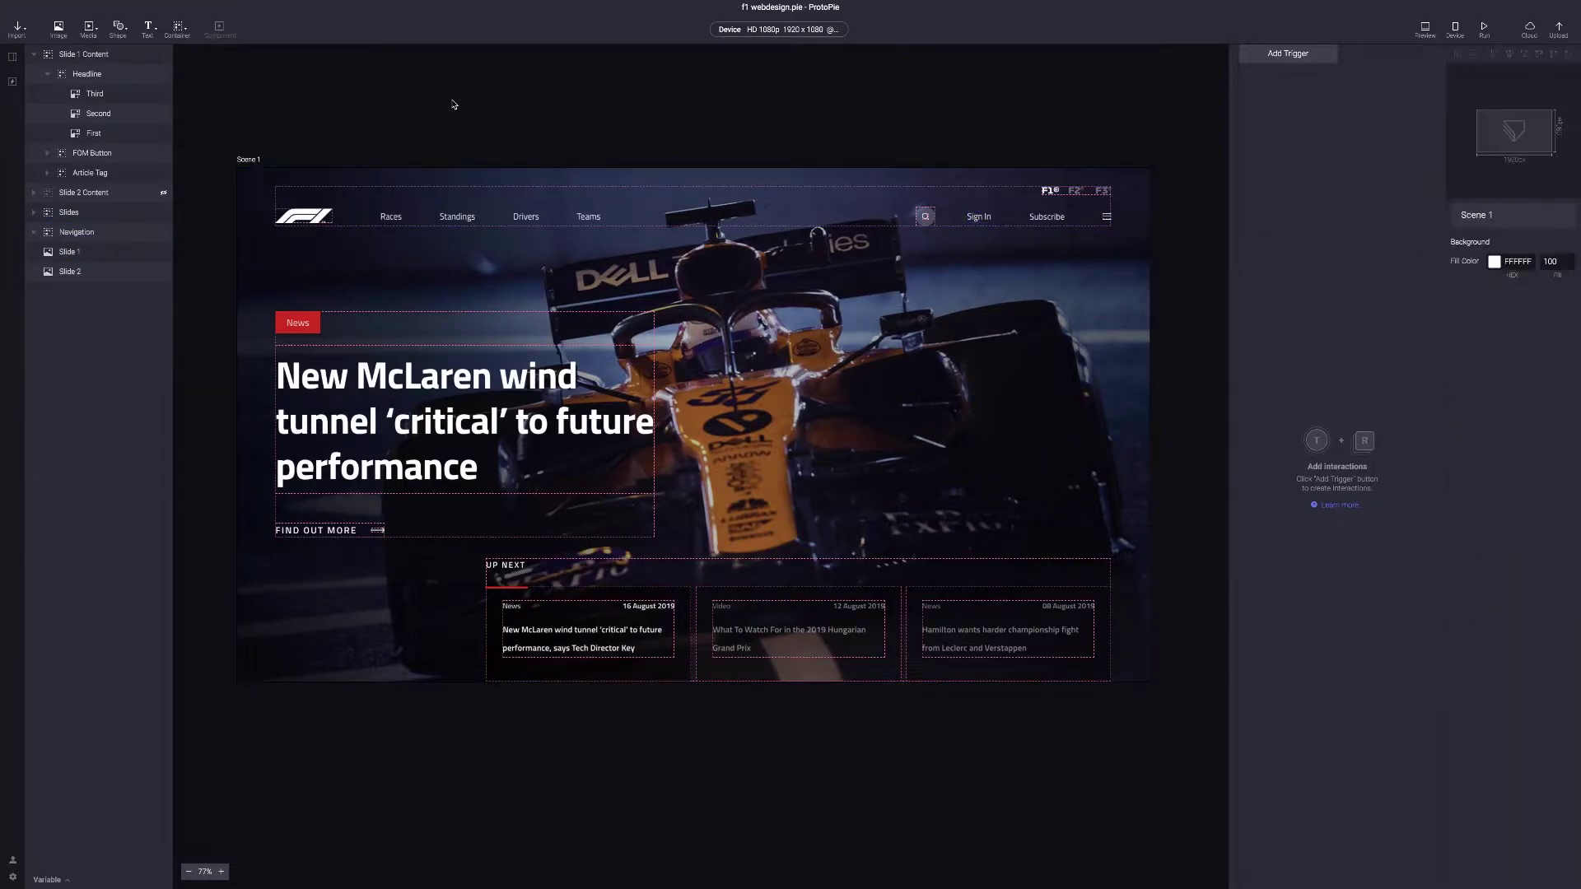
Add a blank scene to the prototype and place it before Scene 1 in the scene order
{"action": "left_click", "coordinate": [29, 55]}
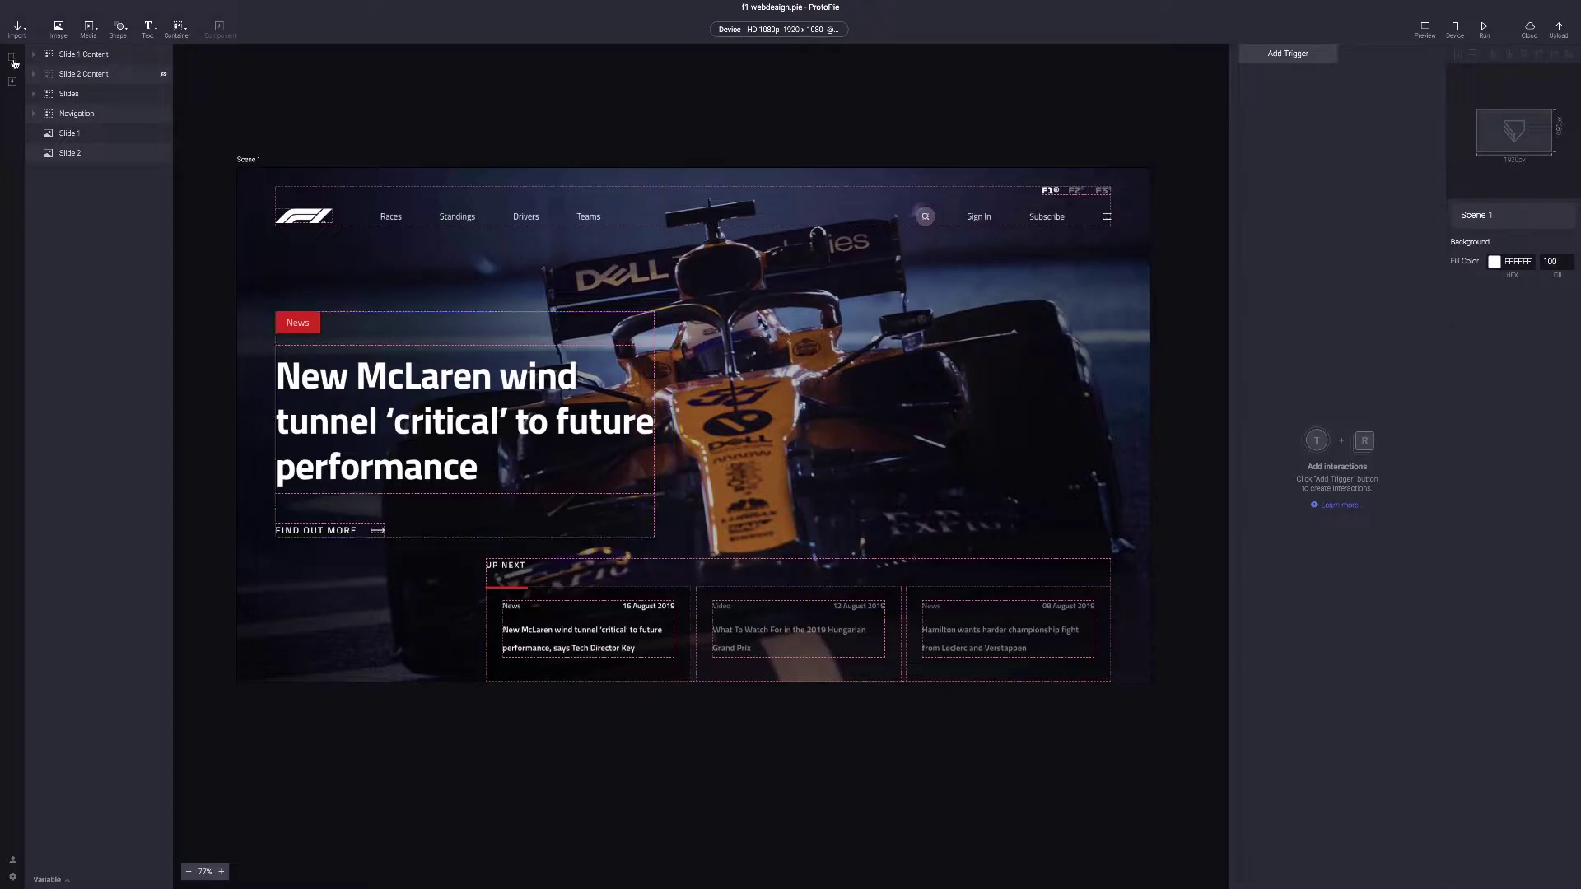
{"action": "left_click", "coordinate": [13, 59]}
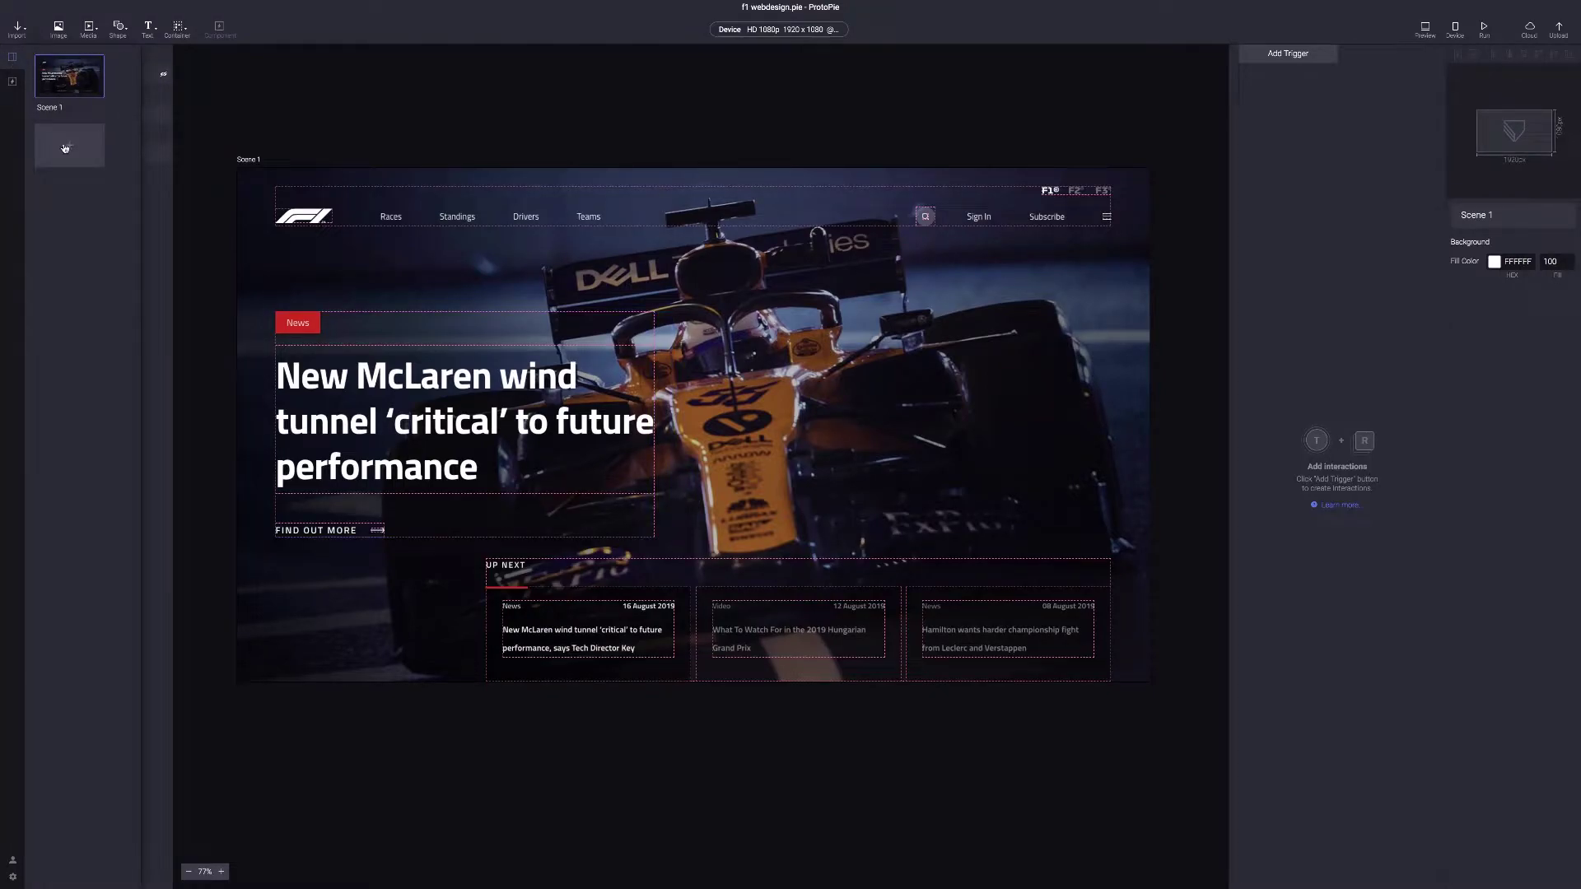
{"action": "left_click", "coordinate": [69, 146]}
{"action": "left_click_drag", "start_coordinate": [91, 148], "coordinate": [93, 55]}
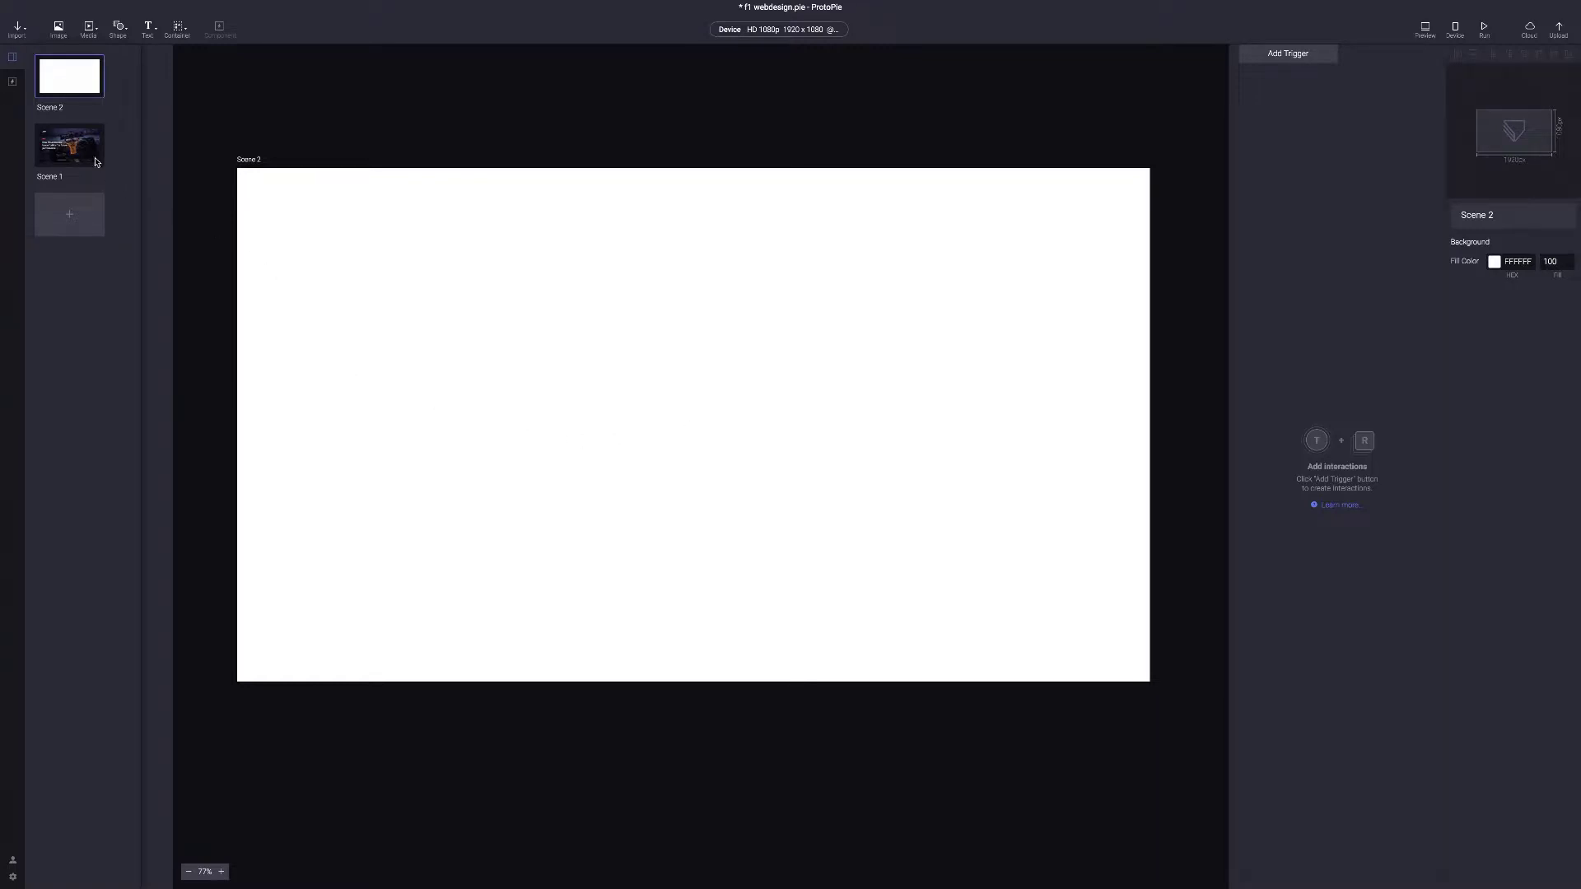
Rename the blank scene as Loader and the F1 design scene as Main
{"action": "double_click", "coordinate": [51, 109]}
{"action": "type", "text": "Loader"}
{"action": "key", "text": "Return"}
{"action": "double_click", "coordinate": [52, 177]}
{"action": "type", "text": "main"}
{"action": "key", "text": "Return"}
Switch to the browser to review the F1 page's reference animation video, and return to ProtoPie
{"action": "key", "text": "ctrl+Right"}
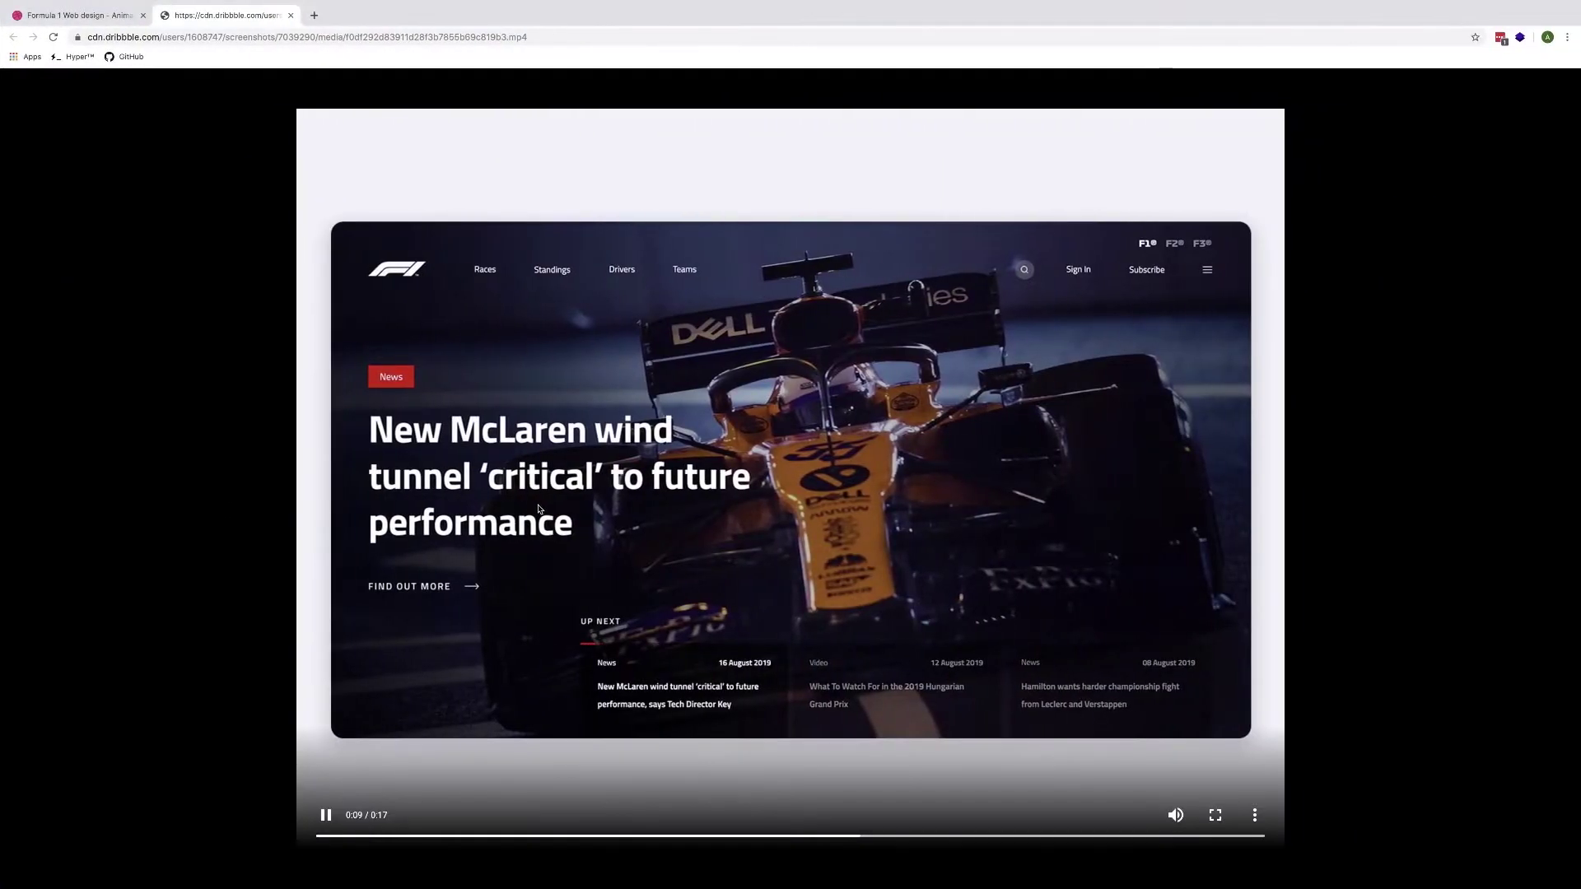
{"action": "left_click_drag", "start_coordinate": [368, 840], "coordinate": [481, 842]}
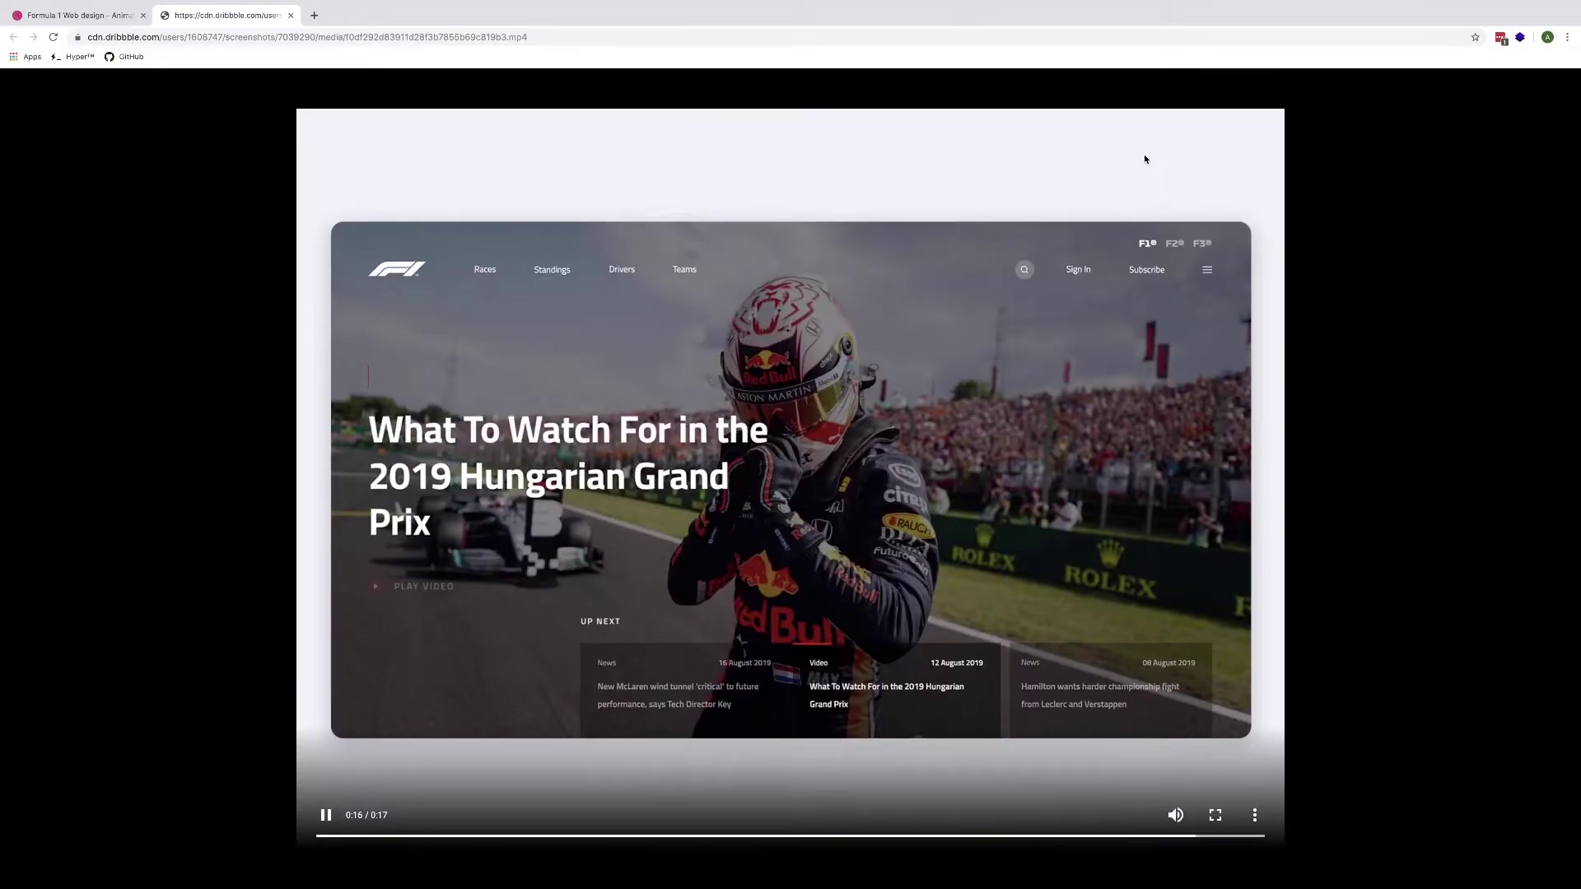
{"action": "key", "text": "super+Tab"}
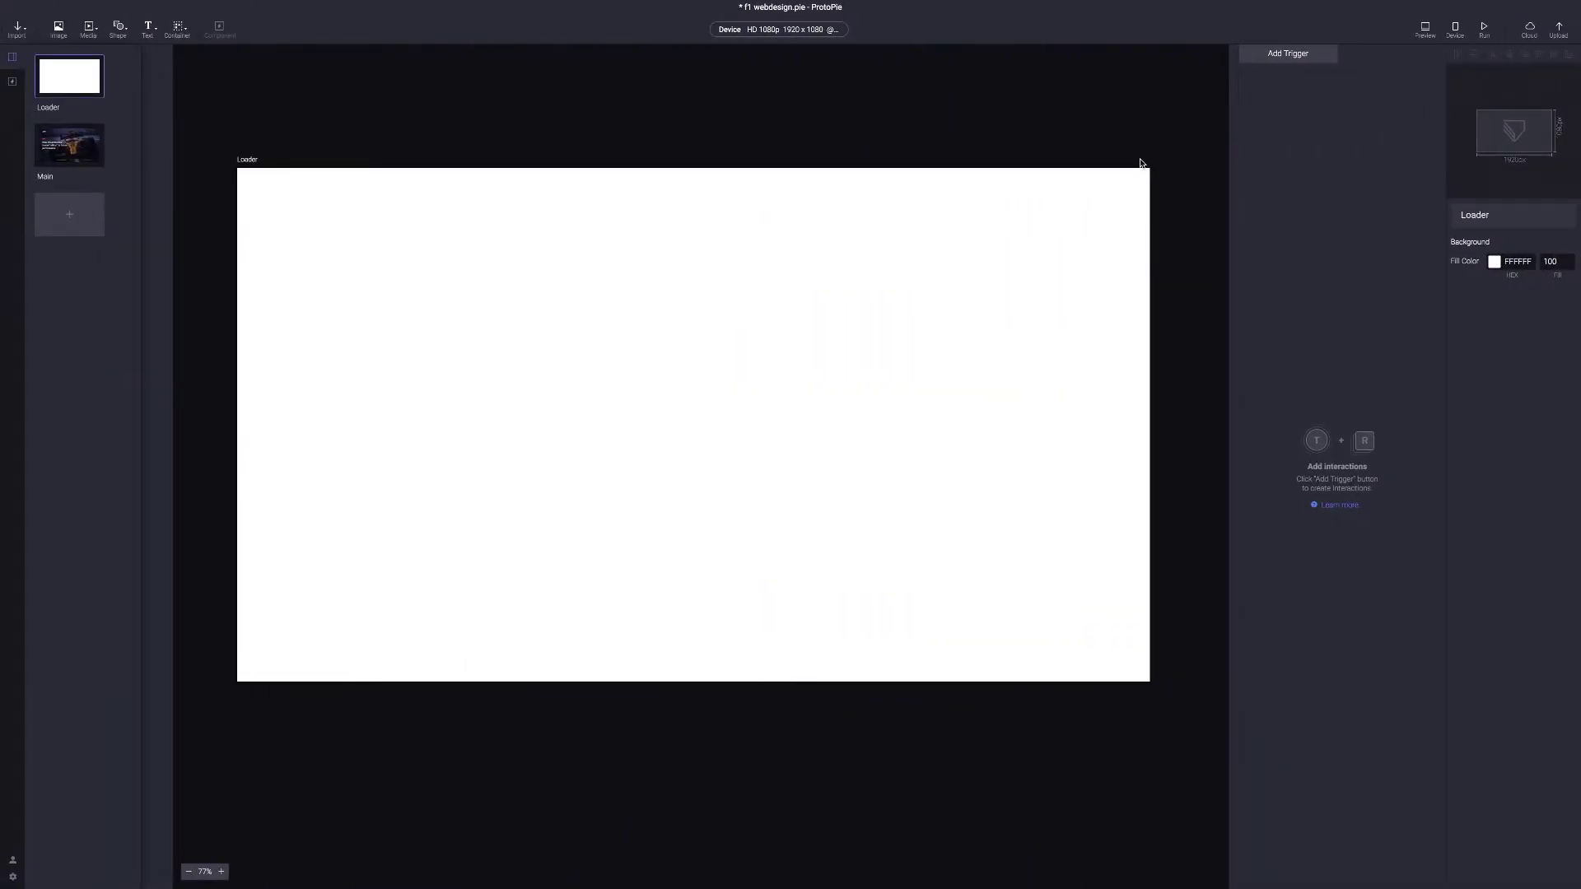
Draw a rectangle in the Loader scene and set its size to 1920 × 1080
{"action": "left_click", "coordinate": [117, 27]}
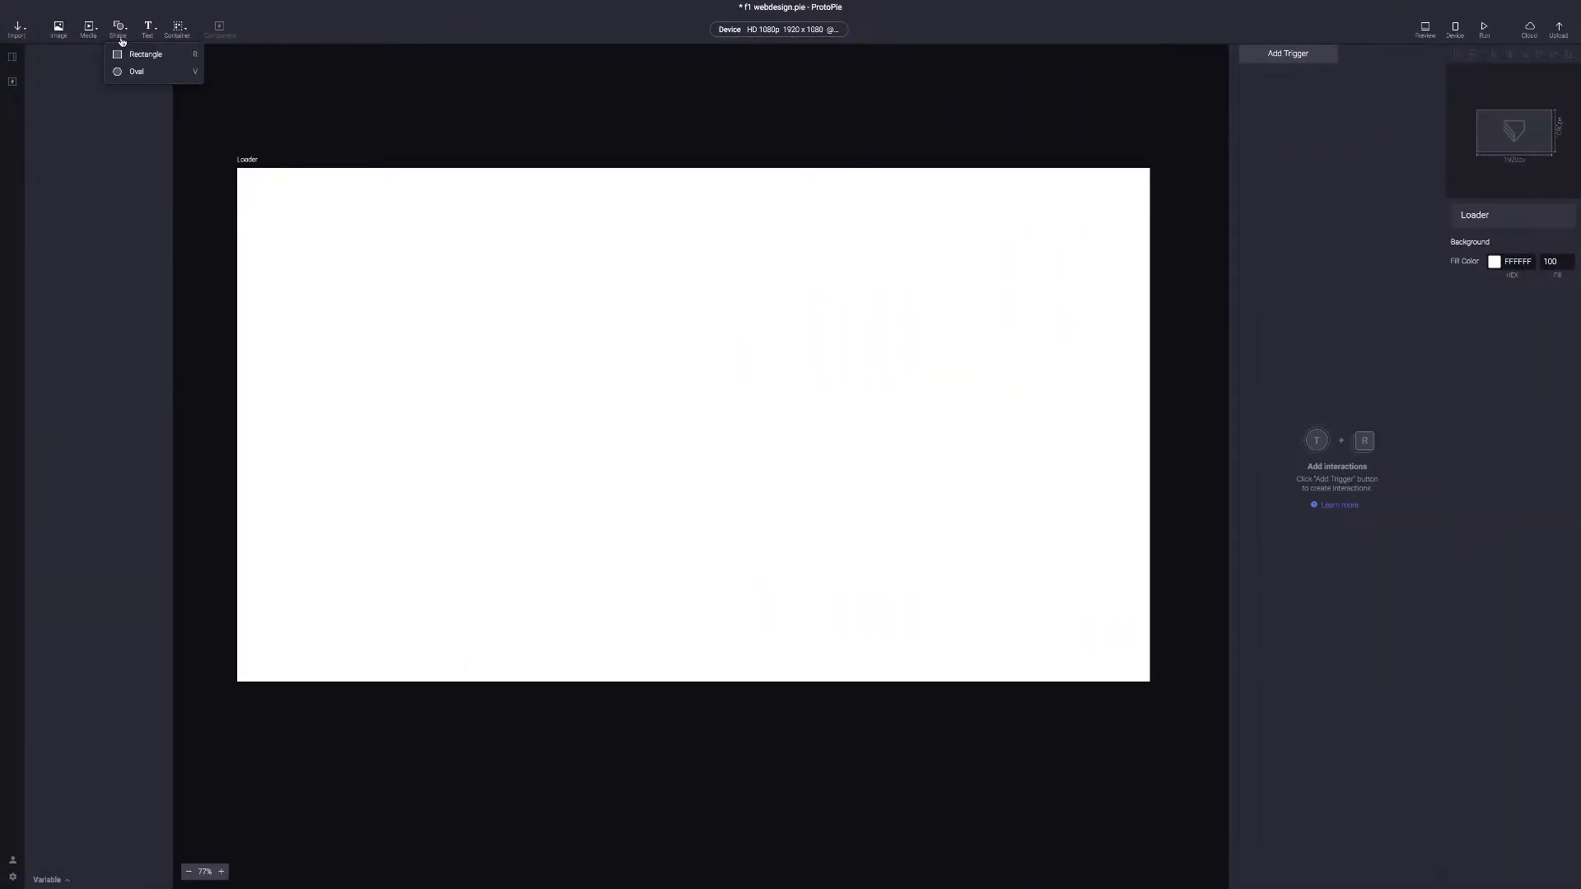
{"action": "left_click", "coordinate": [140, 55]}
{"action": "left_click_drag", "start_coordinate": [287, 216], "coordinate": [1083, 585]}
{"action": "left_click", "coordinate": [1494, 282]}
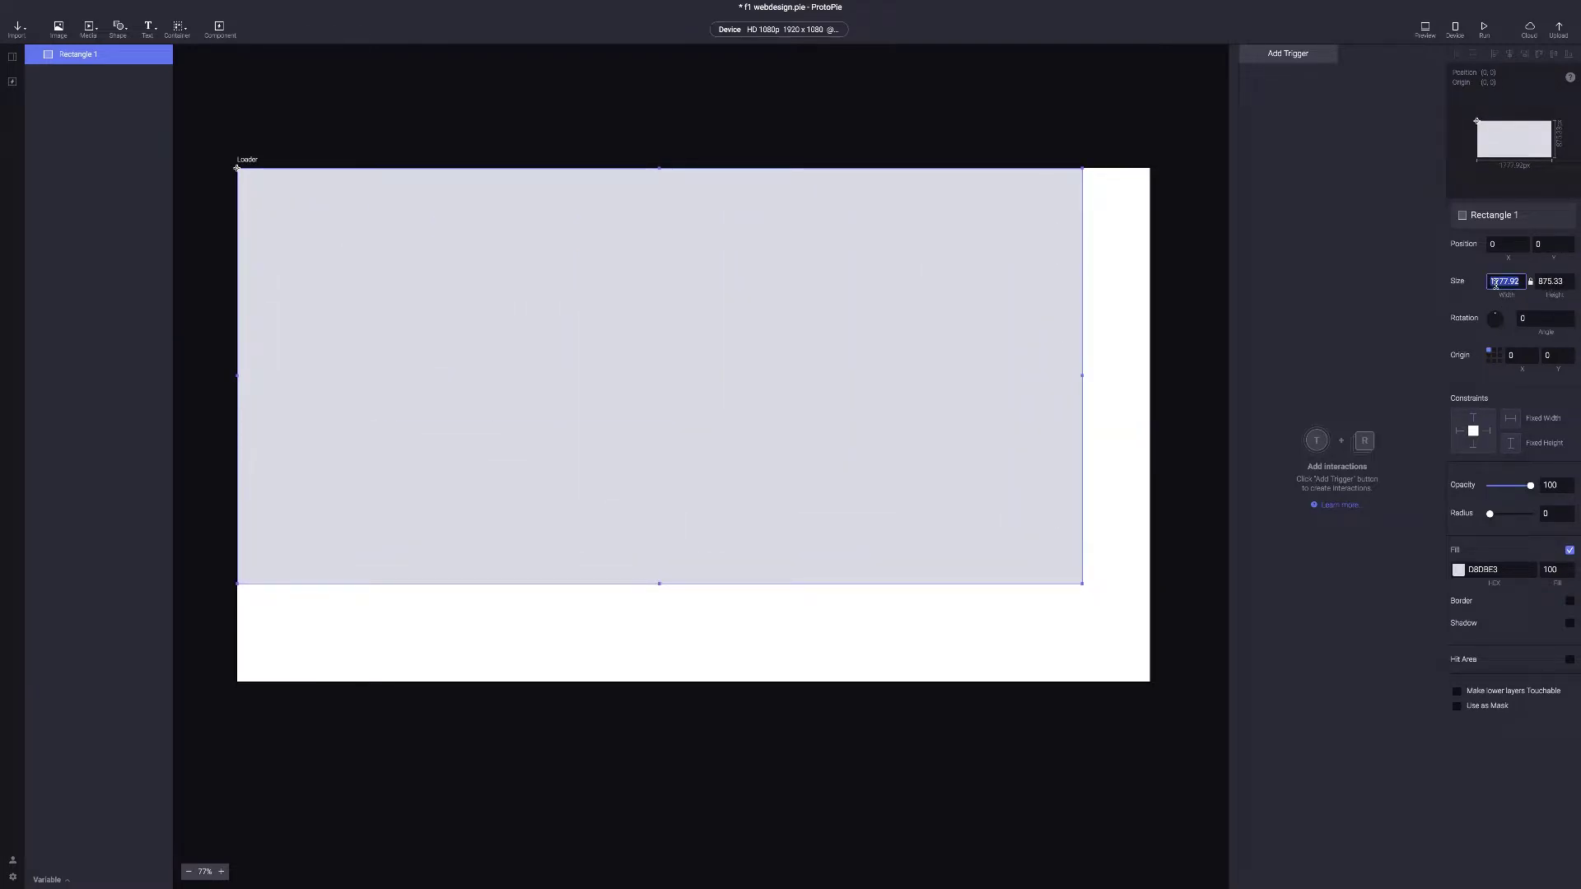
{"action": "type", "text": "2920"}
{"action": "key", "text": "Tab"}
{"action": "type", "text": "1080"}
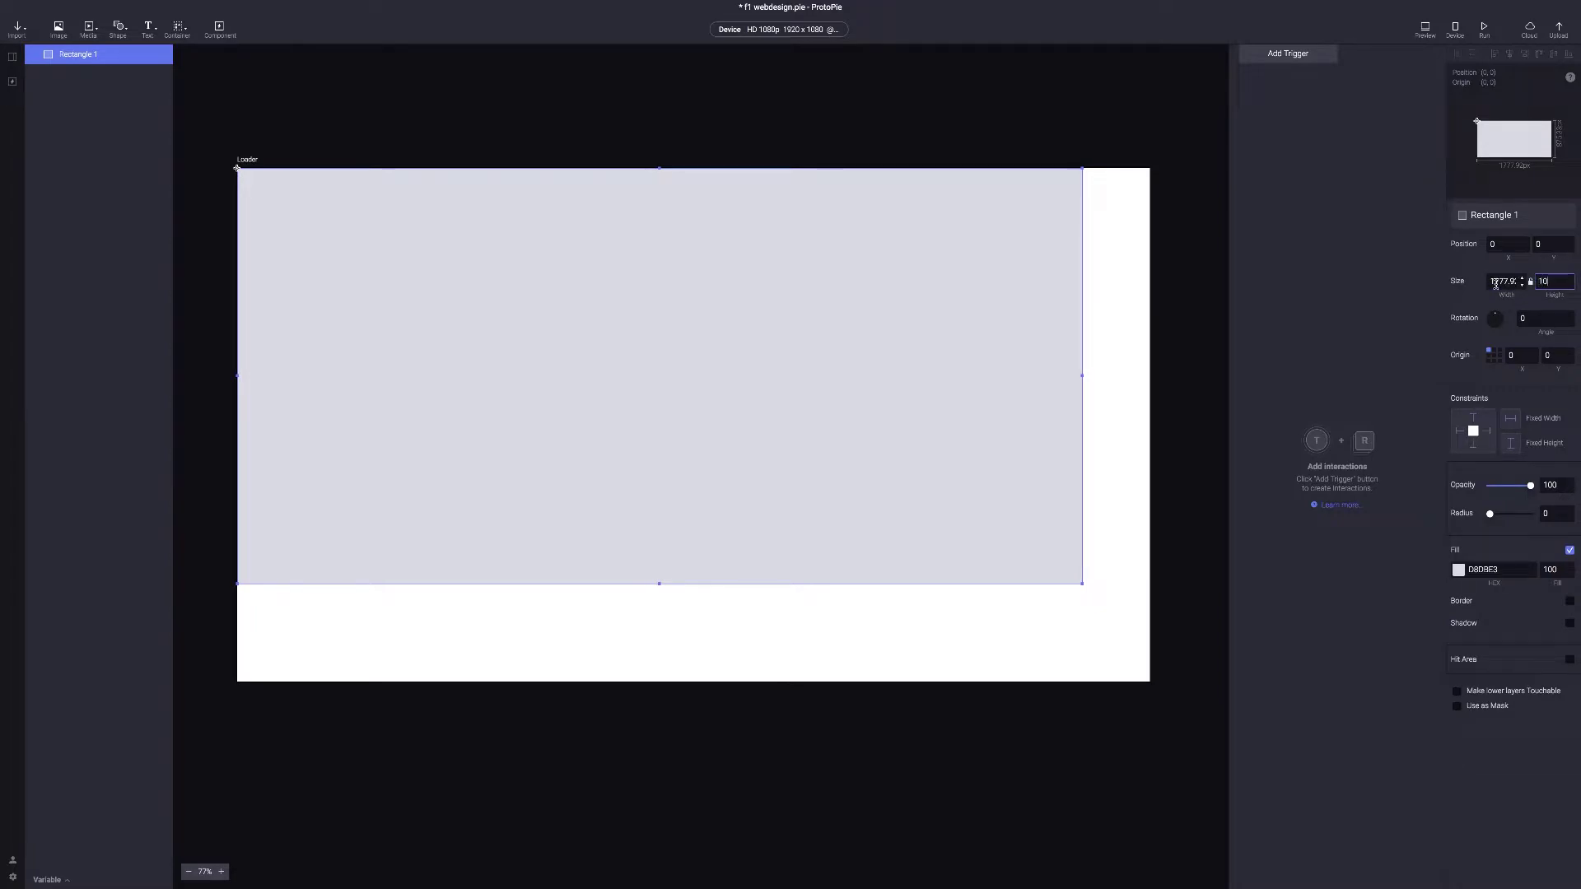
{"action": "key", "text": "Return"}
Set the full-scene rectangle's fill colour to 15151E
{"action": "left_click", "coordinate": [1475, 570]}
{"action": "type", "text": "18"}
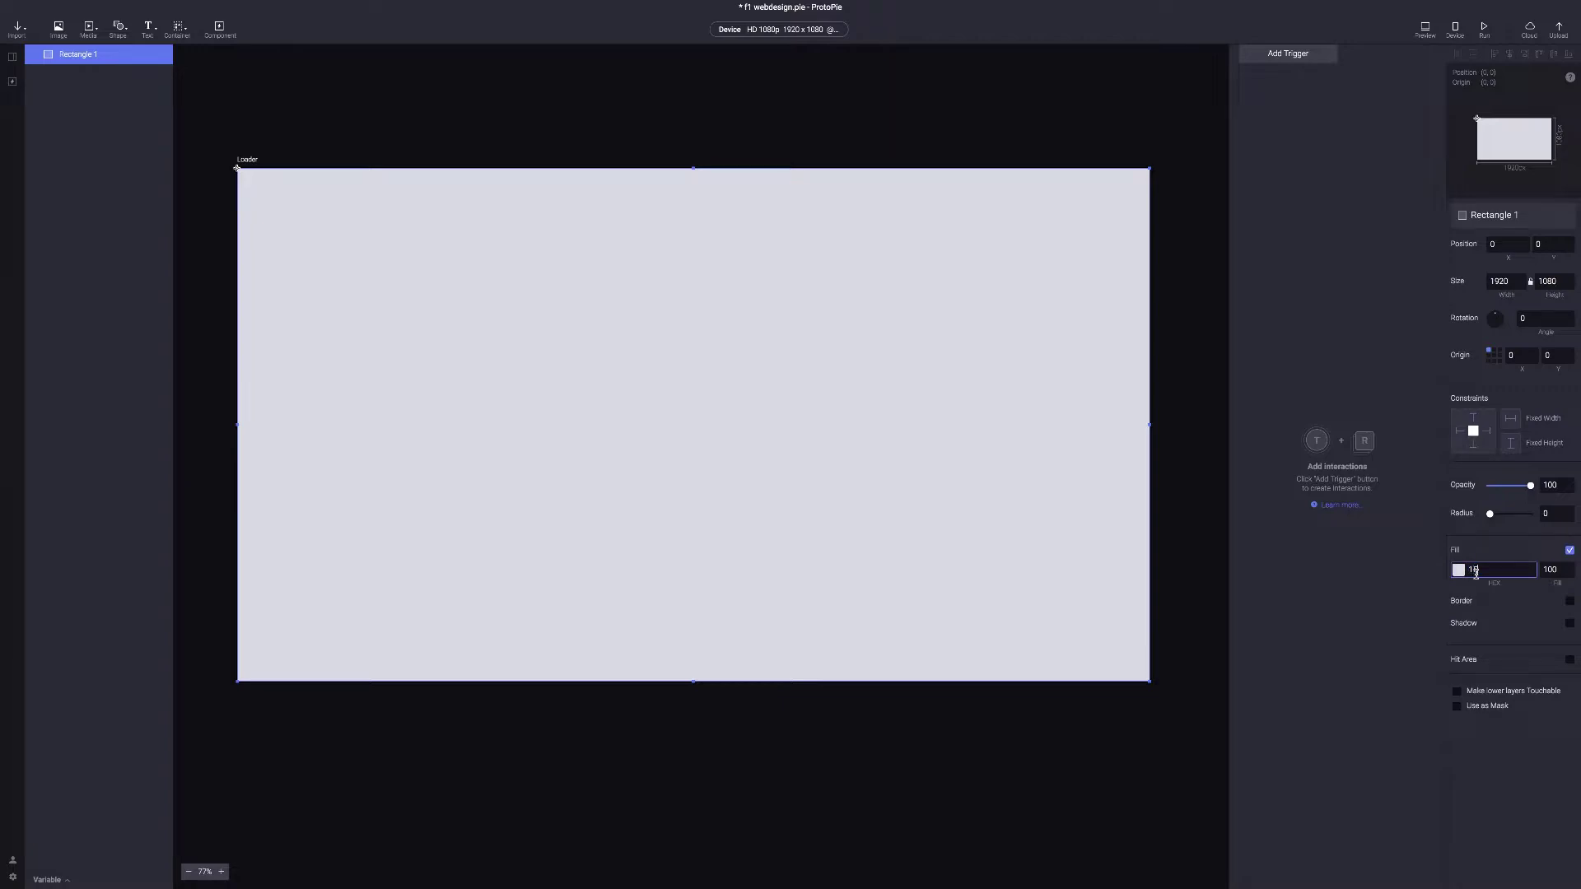
{"action": "type", "text": "151E"}
{"action": "key", "text": "Return"}
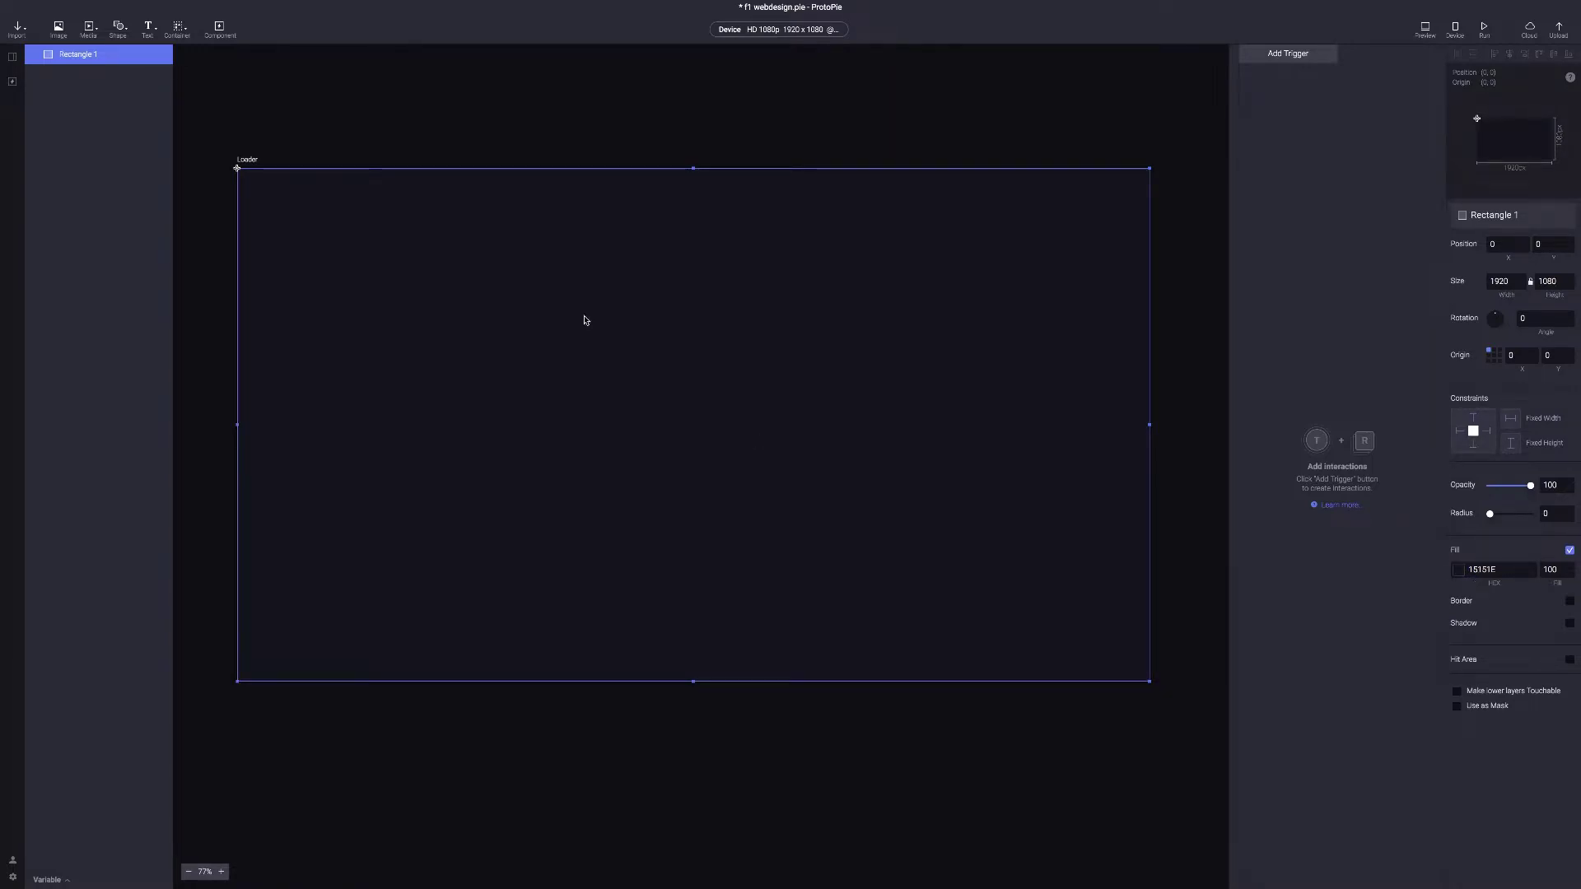
Add a text layer to the Loader scene and set its font size to 48
{"action": "left_click", "coordinate": [148, 26]}
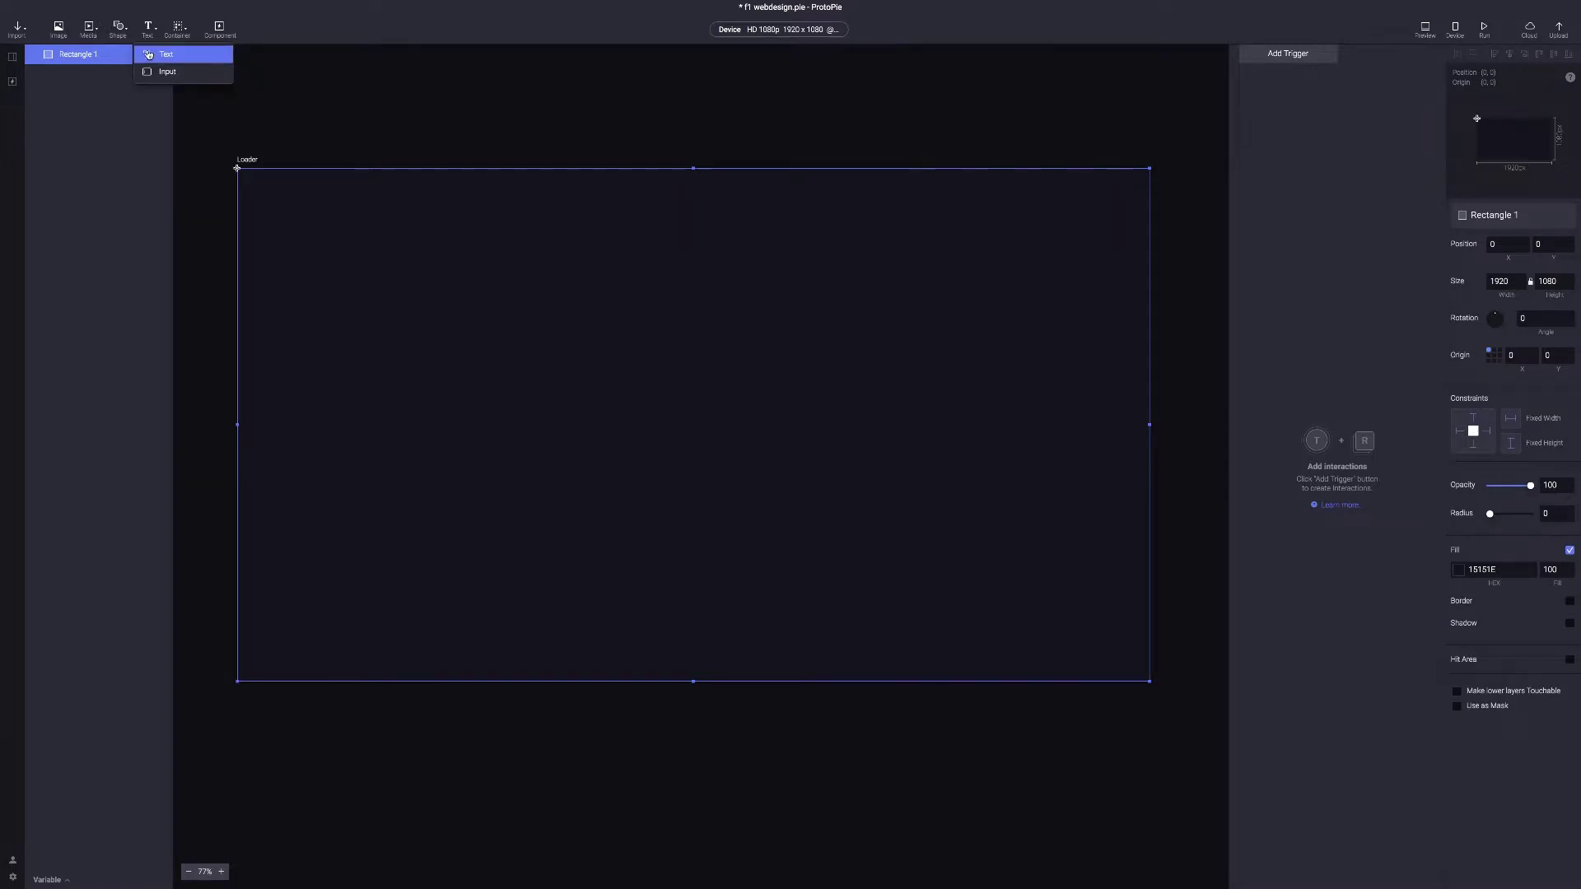
{"action": "left_click", "coordinate": [148, 54]}
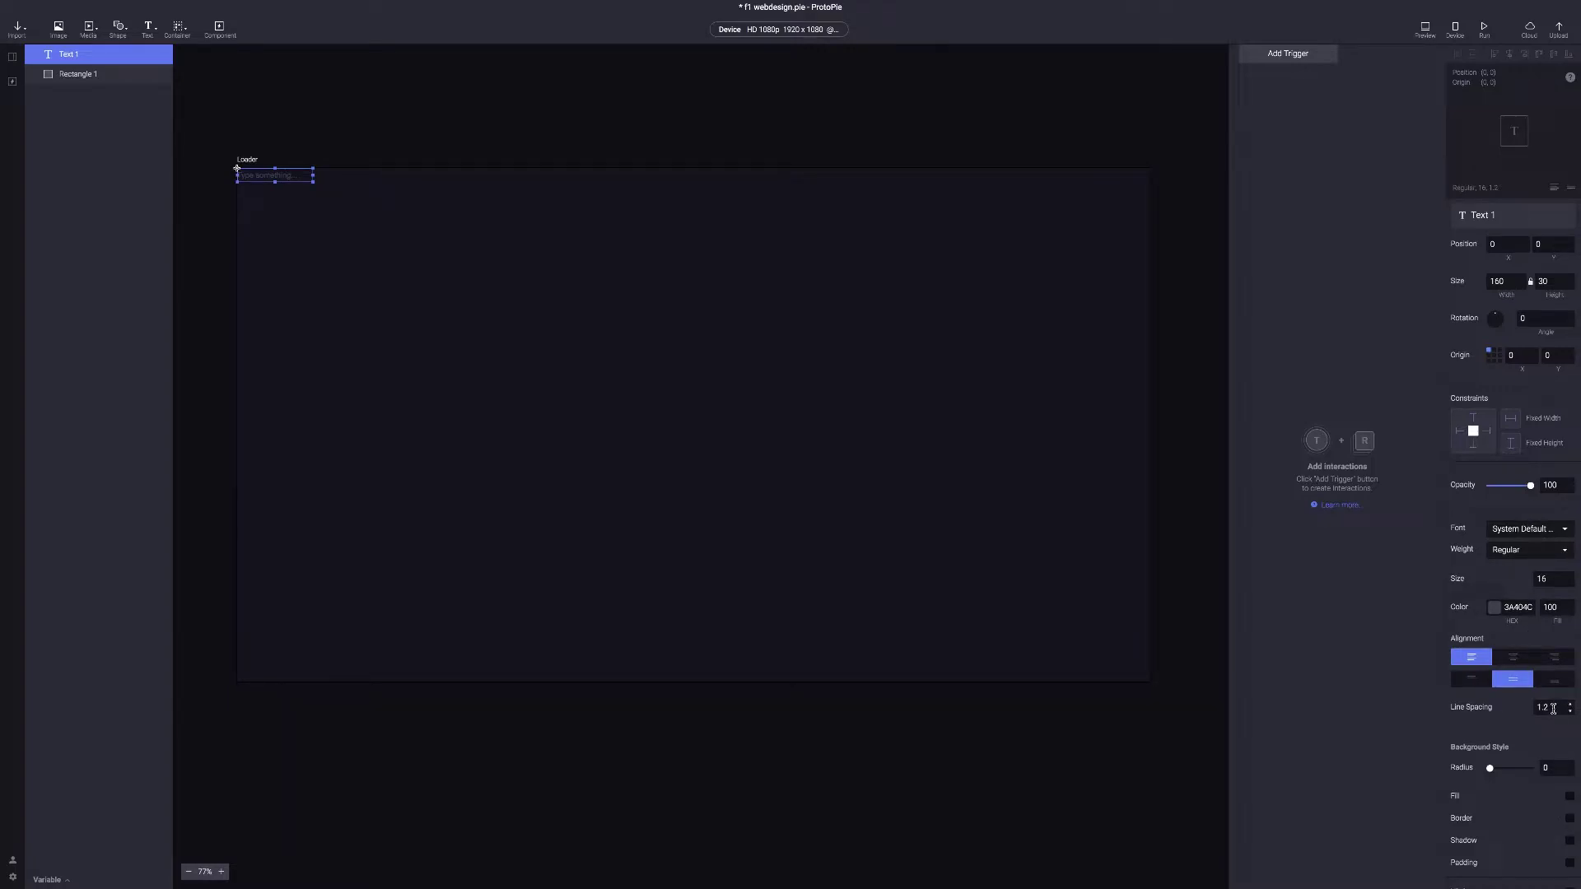
{"action": "left_click", "coordinate": [1547, 581]}
{"action": "key", "text": "BackSpace"}
{"action": "key", "text": "BackSpace"}
{"action": "type", "text": "48"}
{"action": "key", "text": "Return"}
Set the text layer's font to Formula1 and its colour to white, FFFFFF
{"action": "left_click", "coordinate": [1563, 531]}
{"action": "type", "text": "for"}
{"action": "key", "text": "Return"}
{"action": "scroll", "coordinate": [1563, 531], "scroll_direction": "down", "scroll_amount": 1}
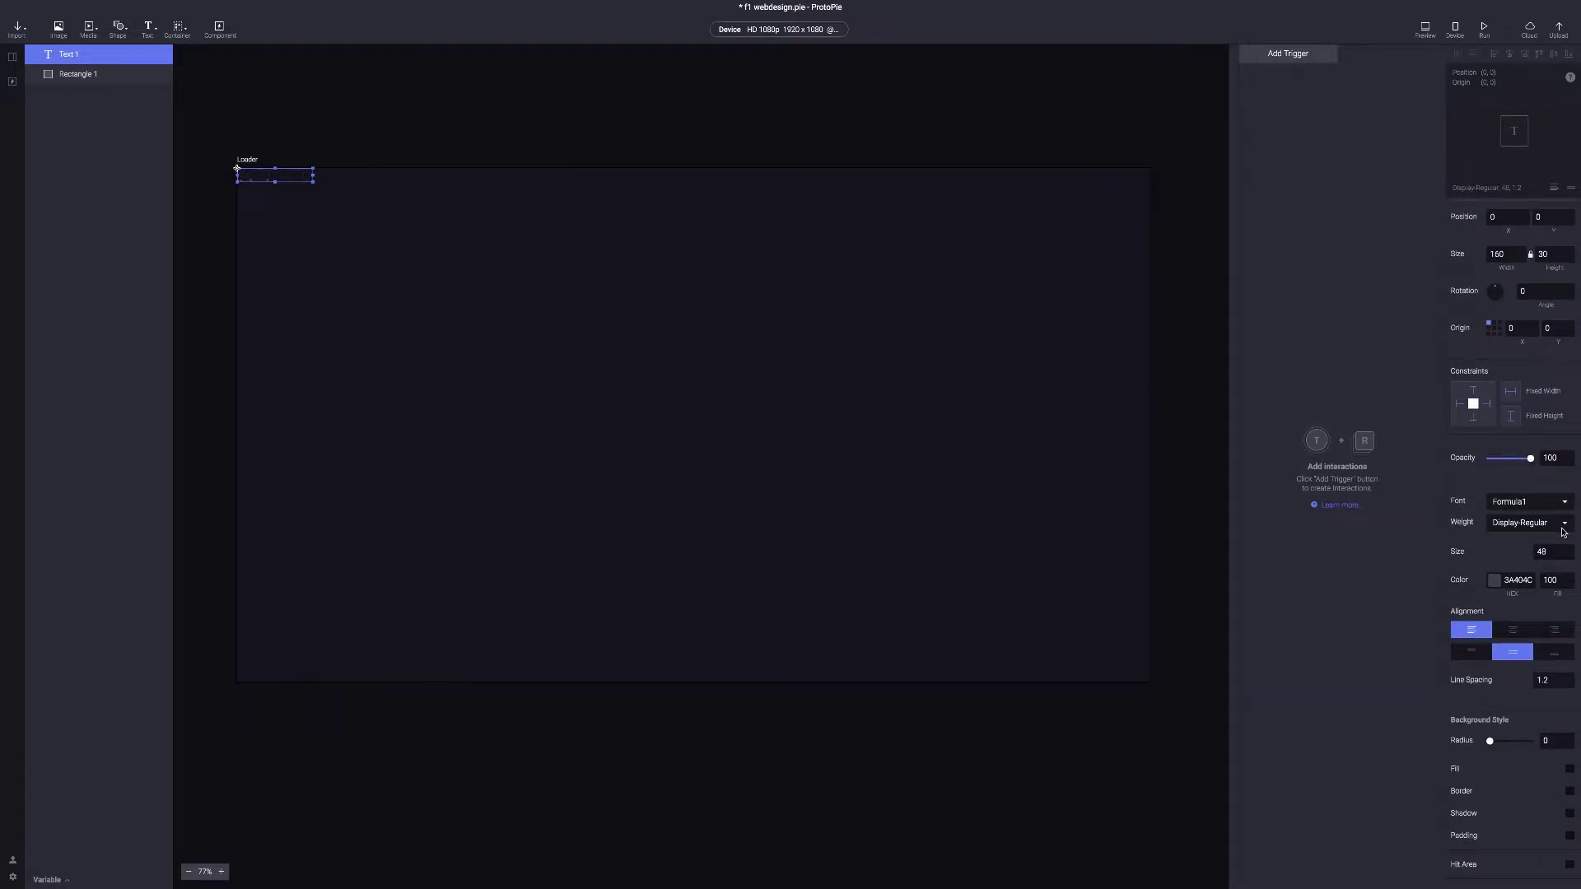
{"action": "left_click", "coordinate": [1494, 580]}
{"action": "left_click_drag", "start_coordinate": [1488, 630], "coordinate": [1457, 596]}
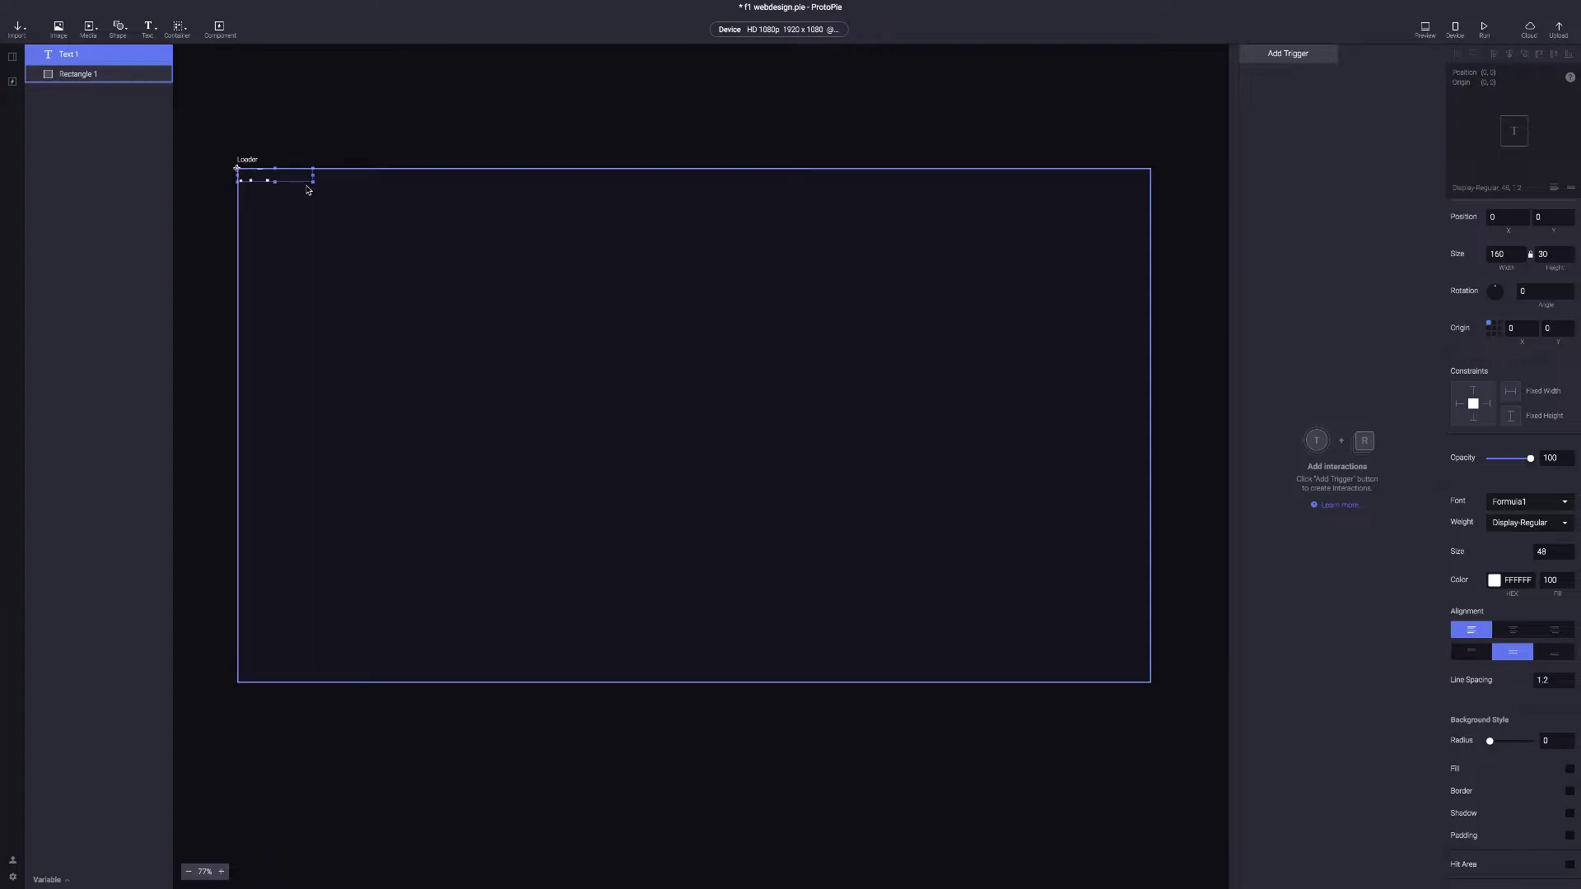
Enlarge the text box to about 434 × 272, centre-align its text and centre the box in the scene
{"action": "left_click_drag", "start_coordinate": [313, 181], "coordinate": [443, 297]}
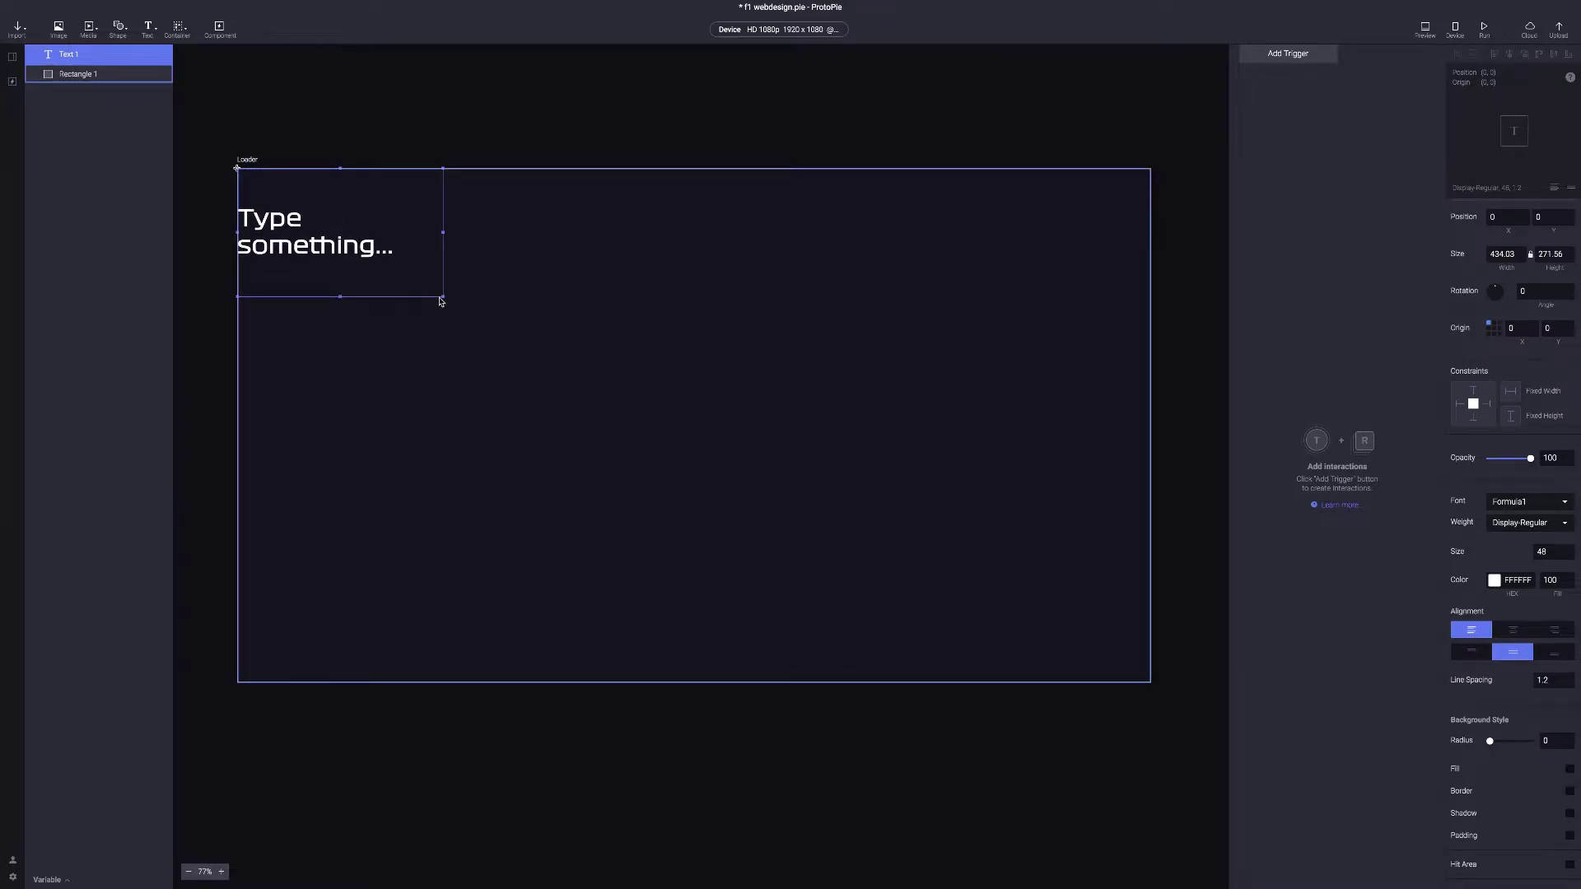
{"action": "left_click", "coordinate": [1519, 630]}
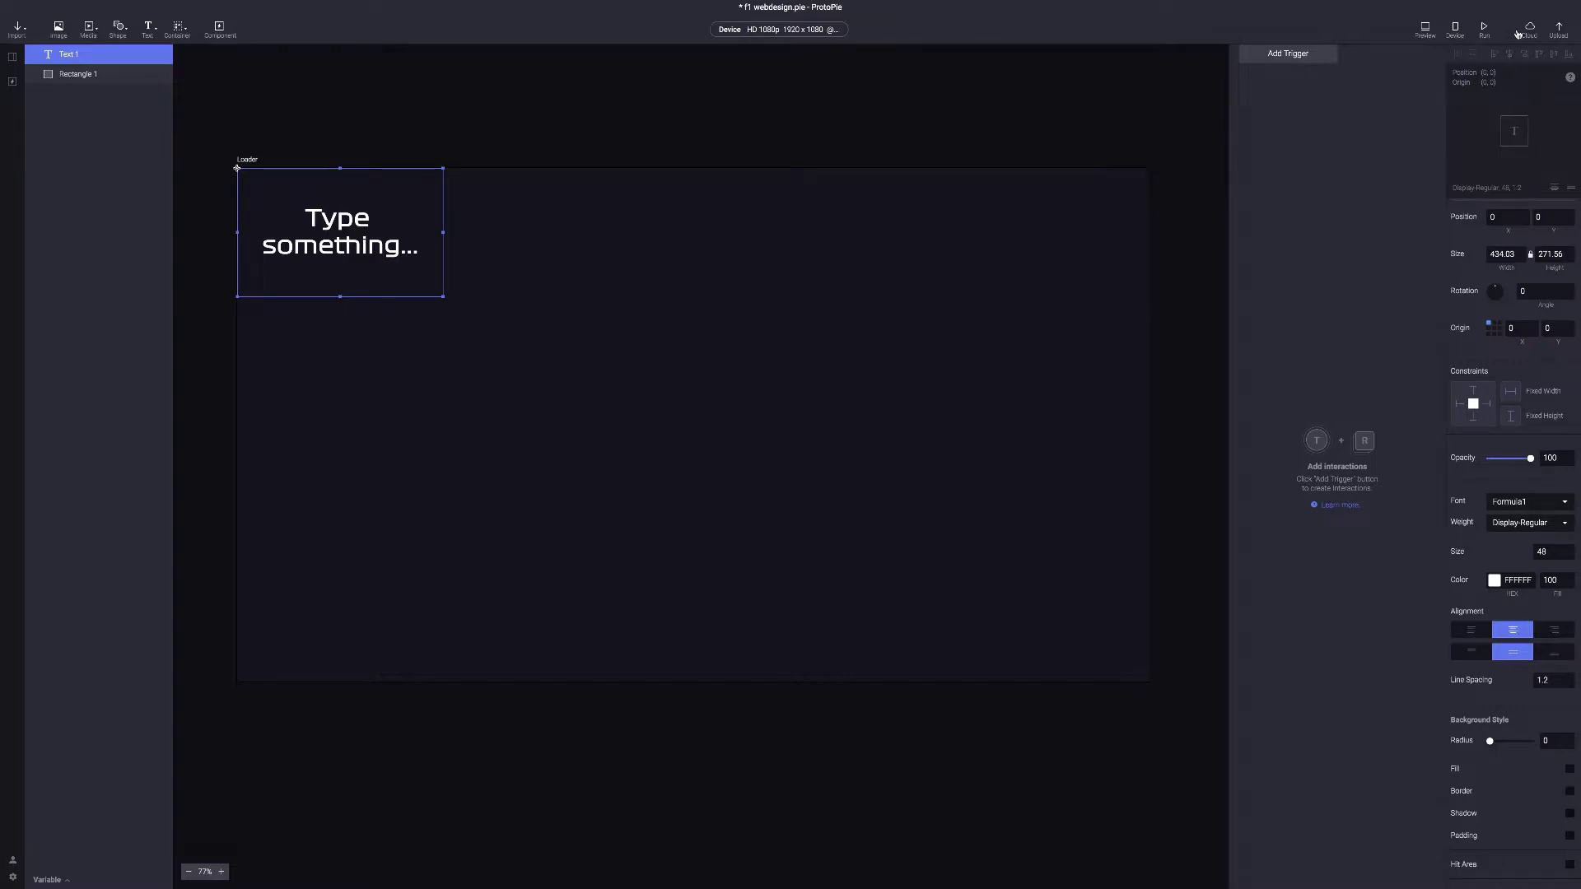
{"action": "left_click", "coordinate": [1509, 56]}
{"action": "left_click", "coordinate": [1553, 54]}
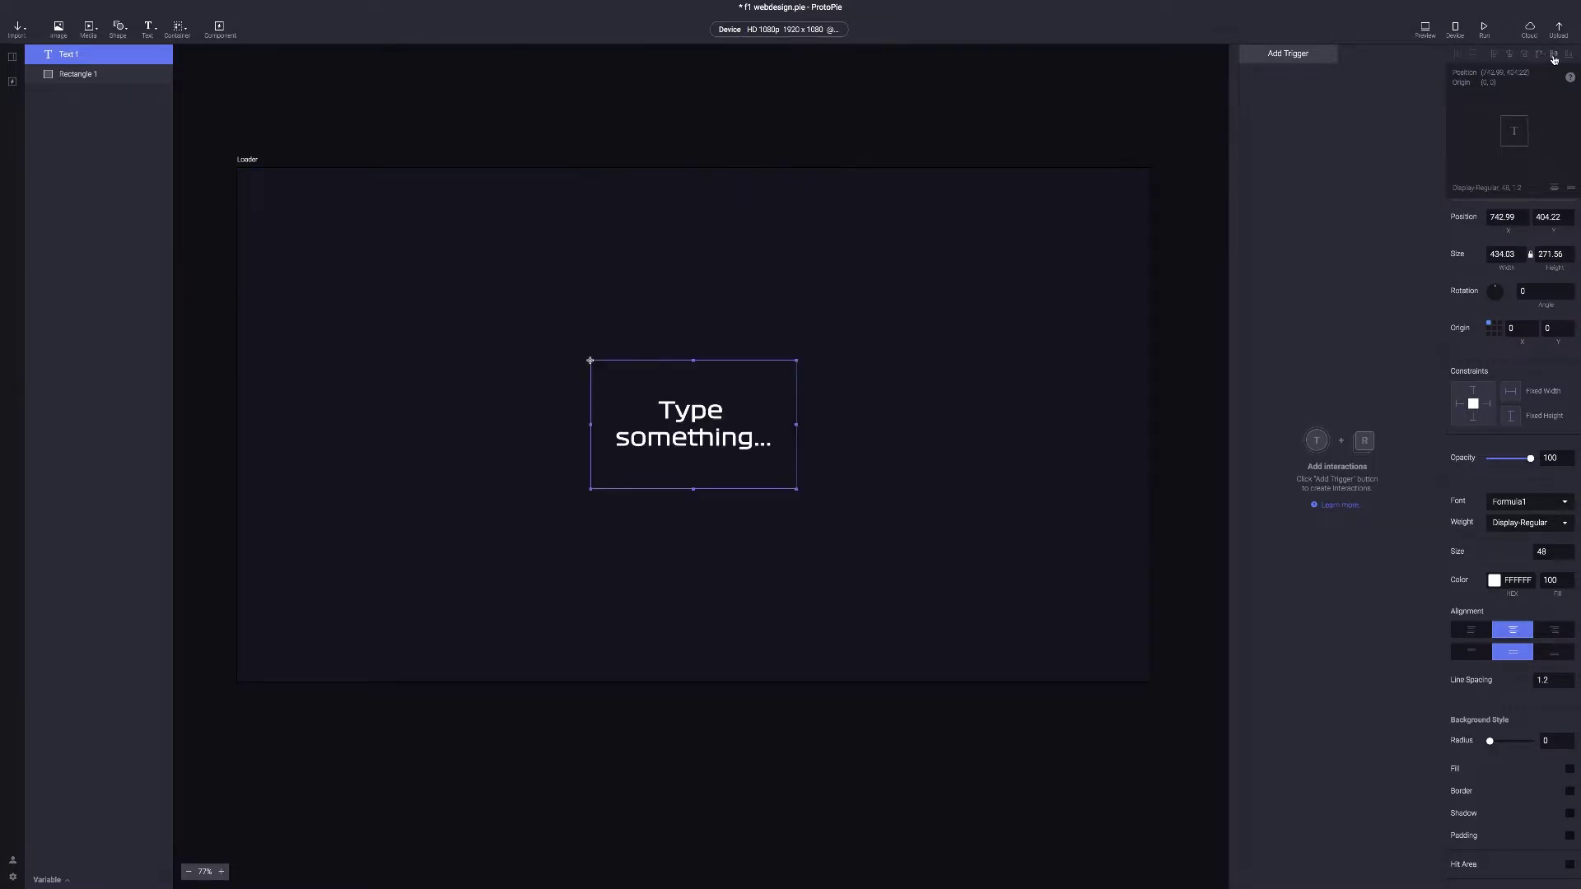
Replace the placeholder text in the centred text layer with 0%
{"action": "double_click", "coordinate": [700, 435]}
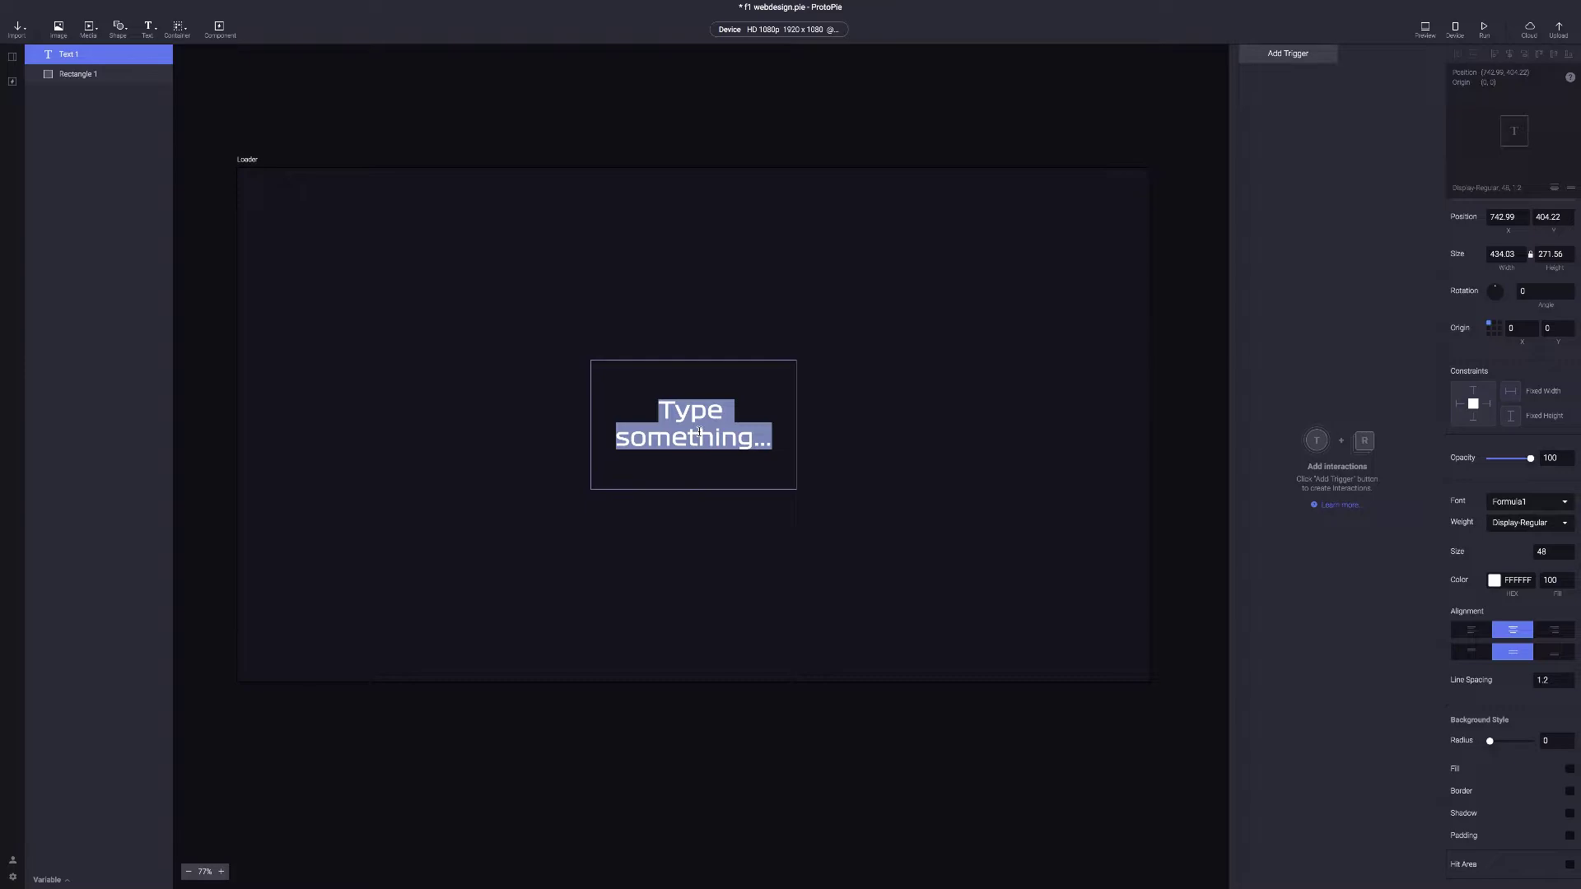
{"action": "key", "text": "BackSpace"}
{"action": "type", "text": "0%"}
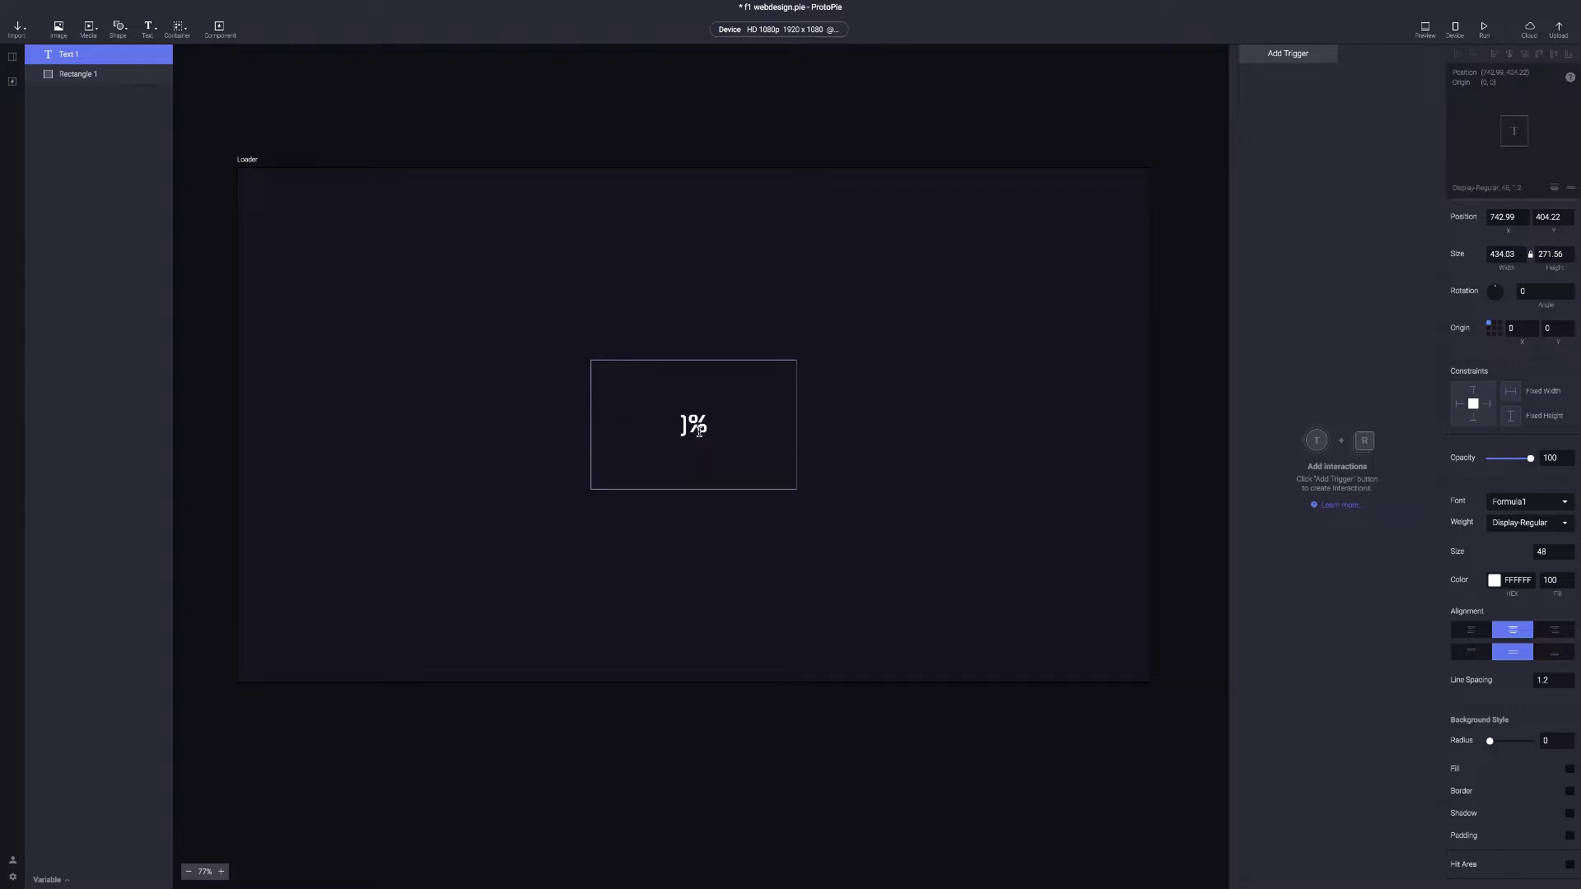
{"action": "key", "text": "Escape"}
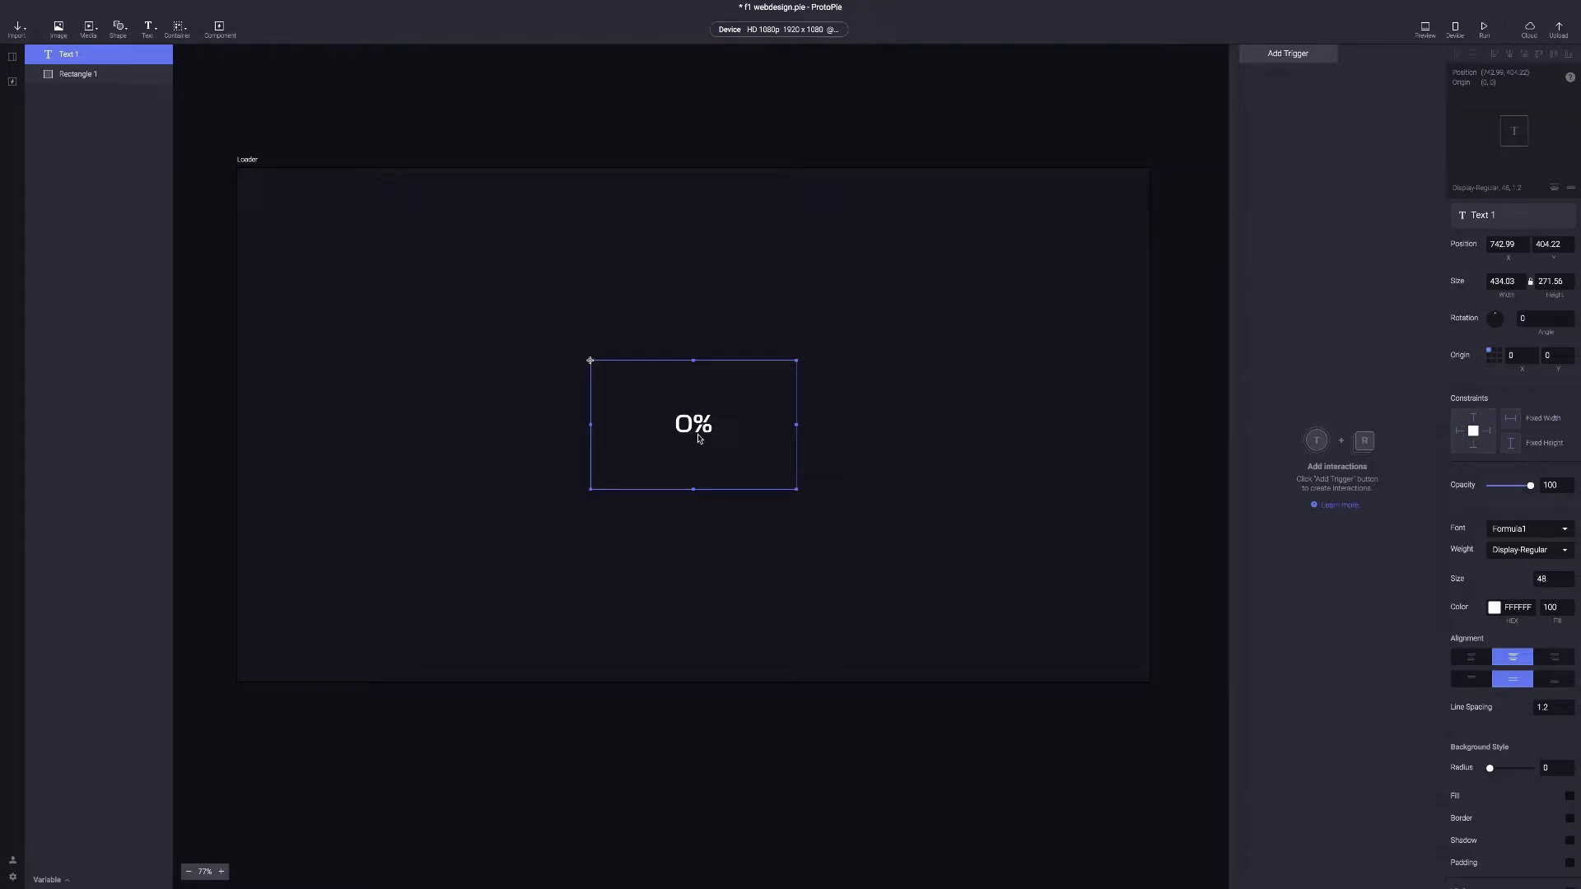
Add a new variable scoped only to the Loader scene
{"action": "left_click_drag", "start_coordinate": [1229, 413], "coordinate": [1157, 413]}
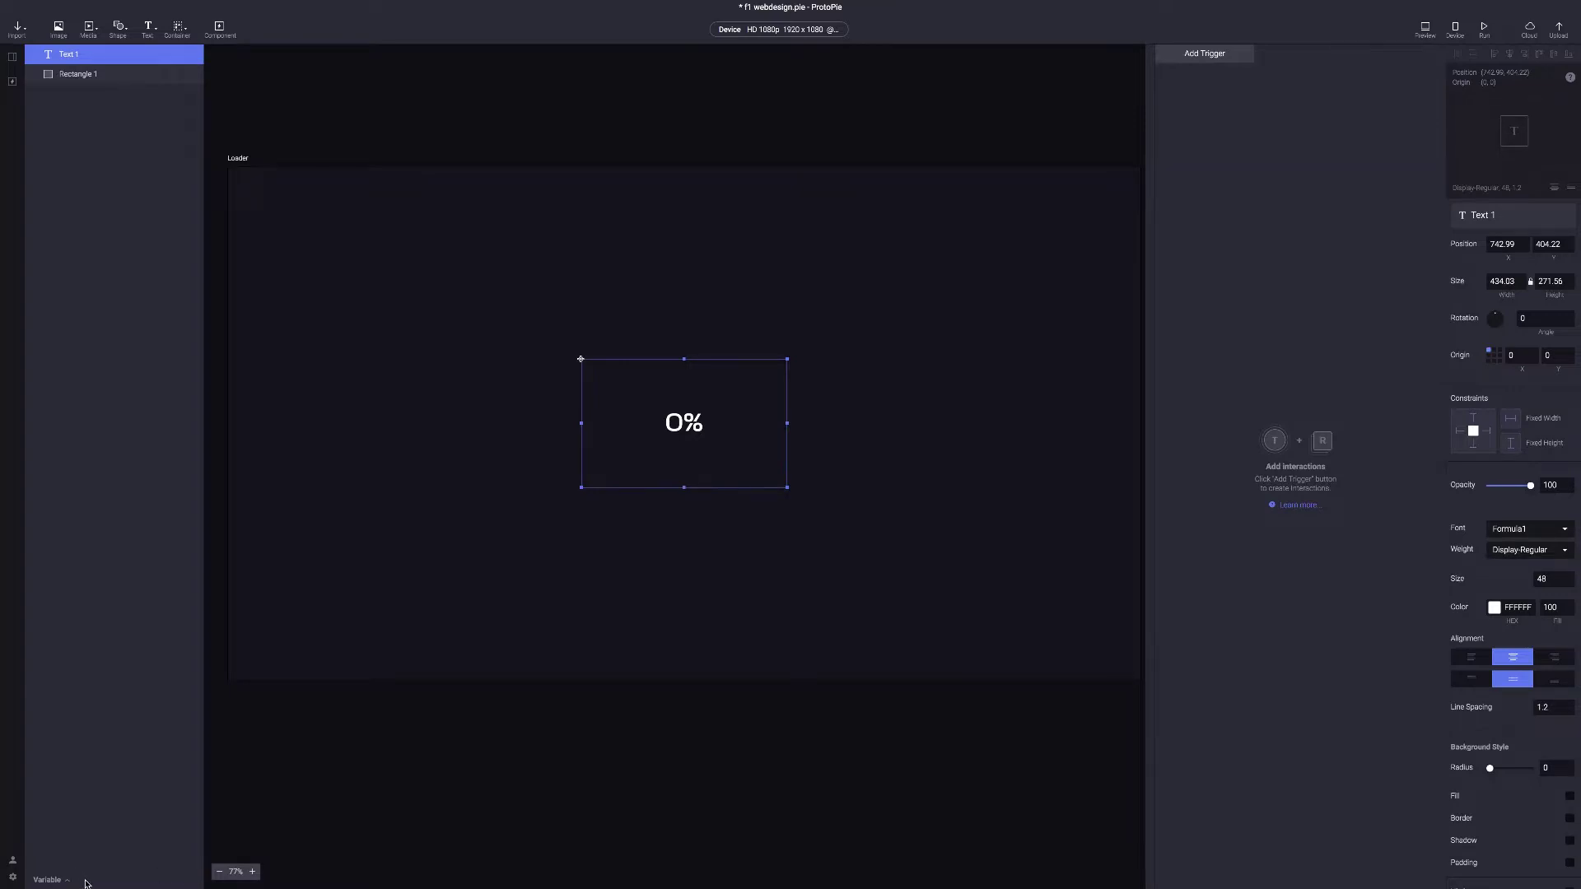
{"action": "left_click", "coordinate": [49, 879]}
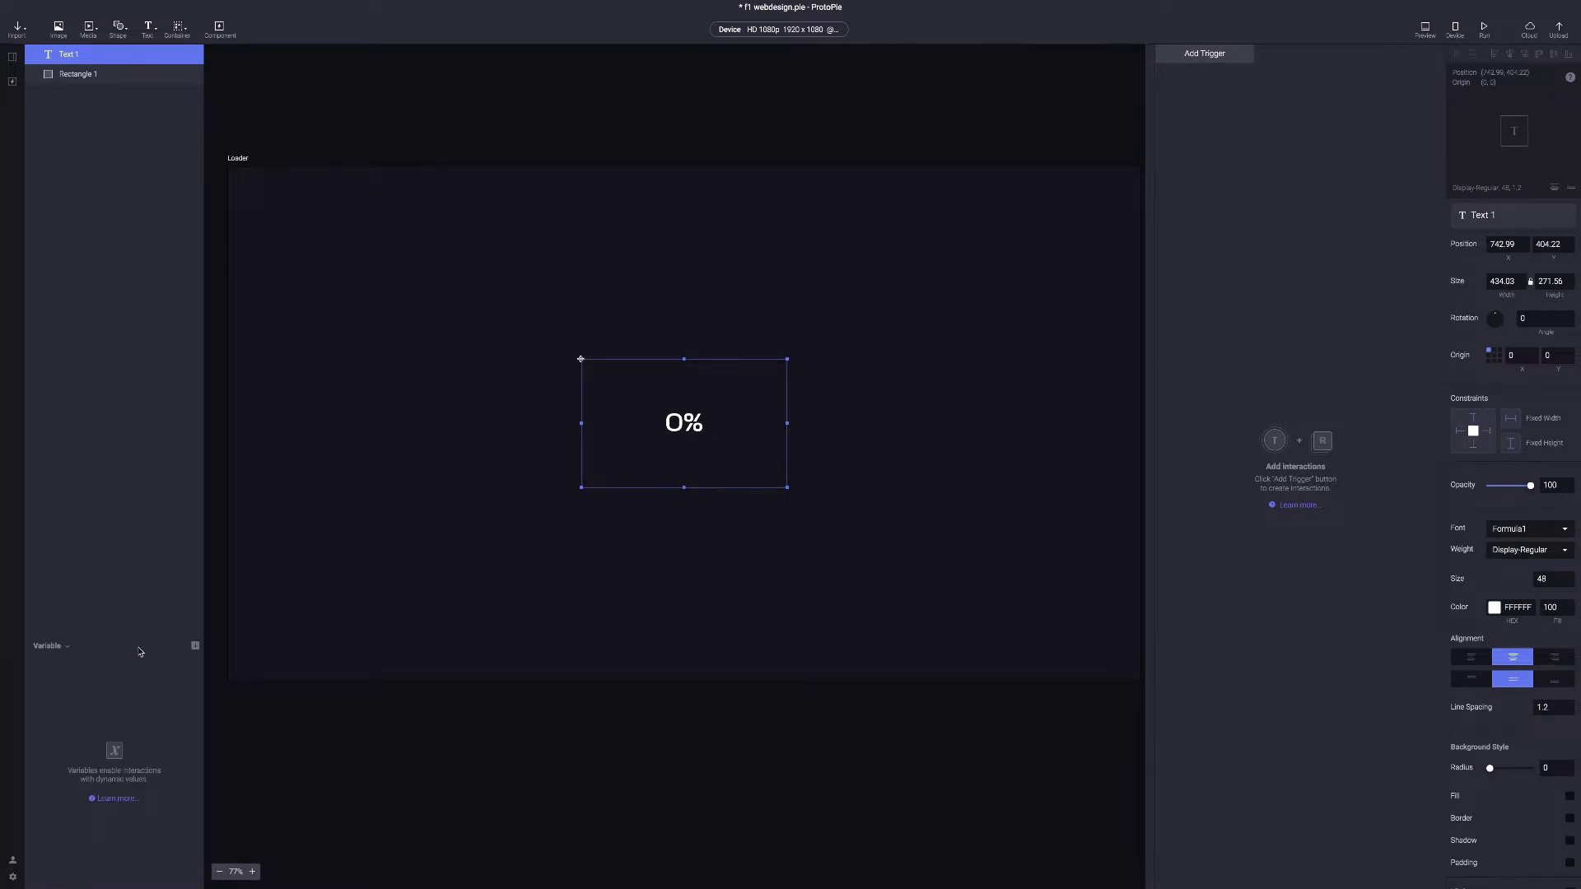
{"action": "left_click", "coordinate": [196, 648]}
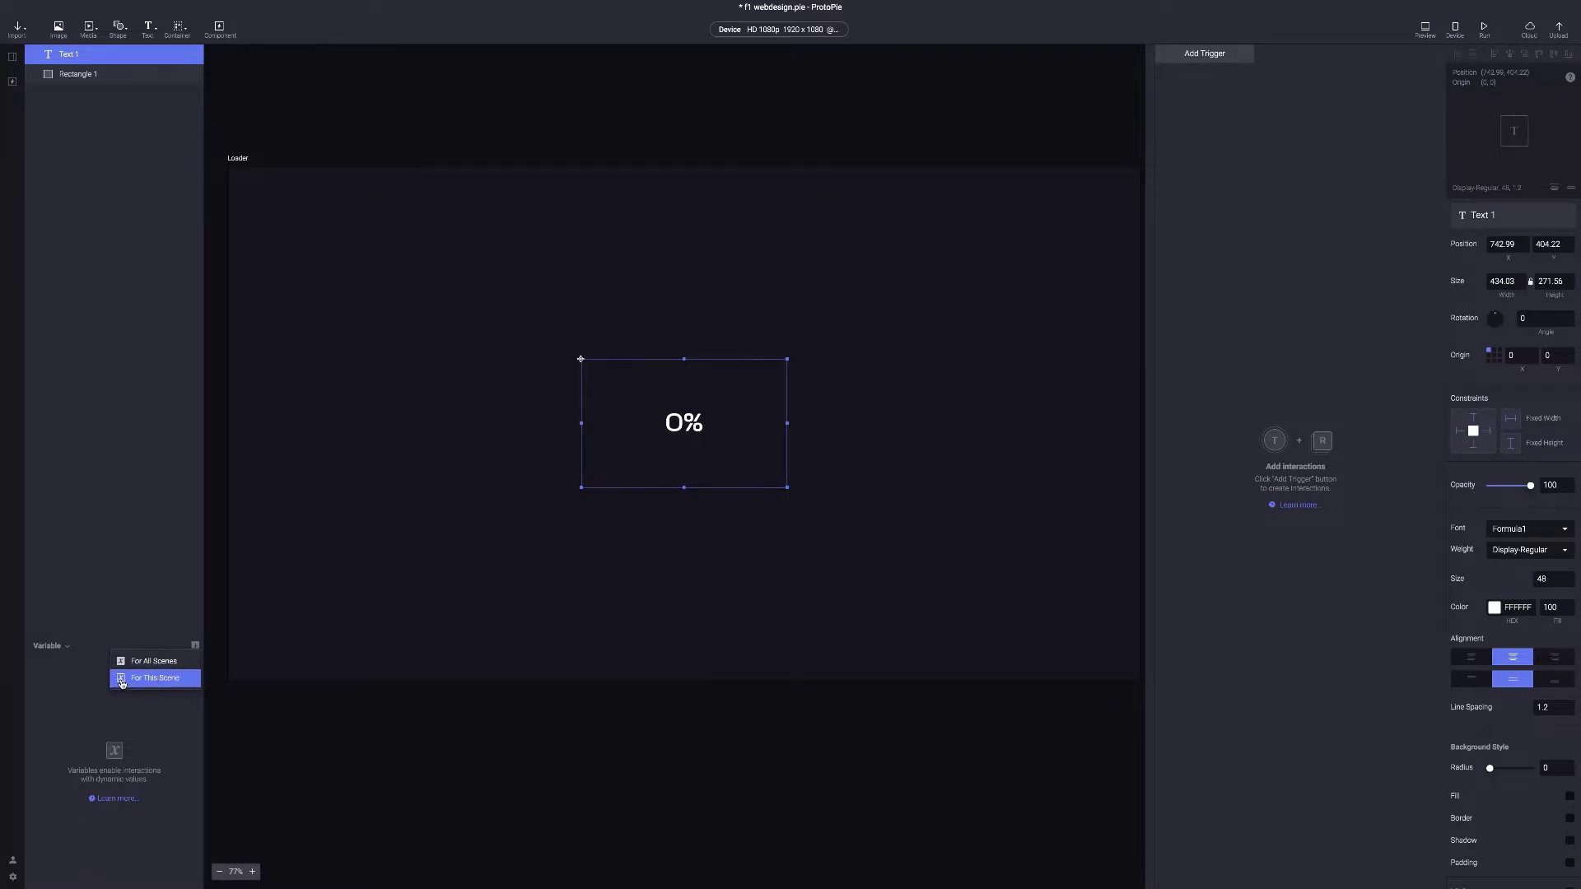
{"action": "left_click", "coordinate": [121, 679]}
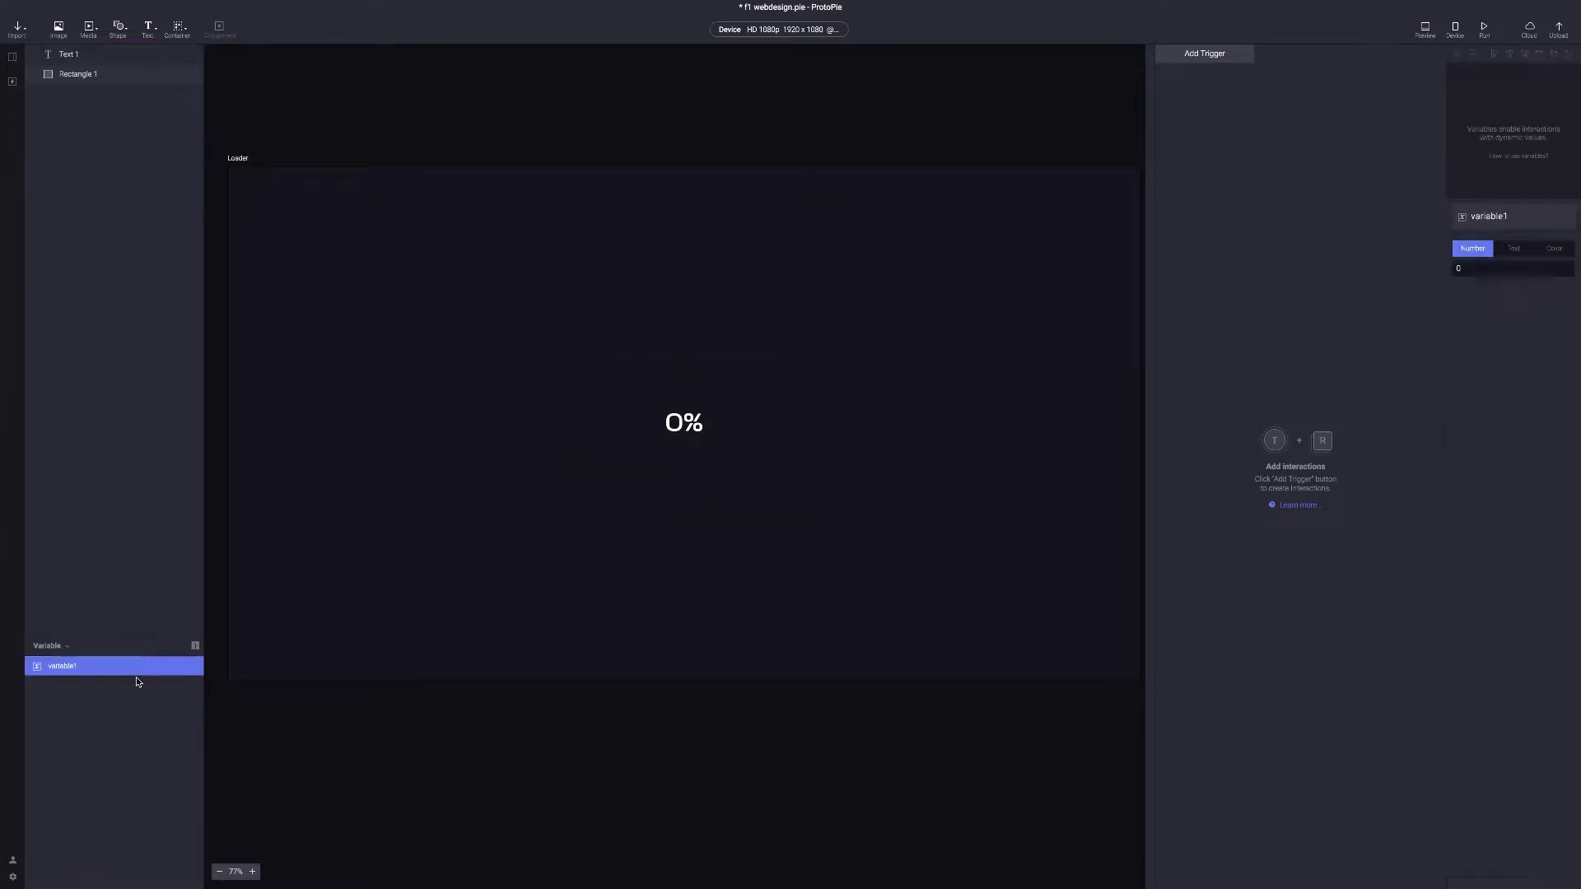
Keep the variable as a number starting at 0 and add a Start trigger with an Assign response
{"action": "left_click", "coordinate": [1503, 271]}
{"action": "key", "text": "Return"}
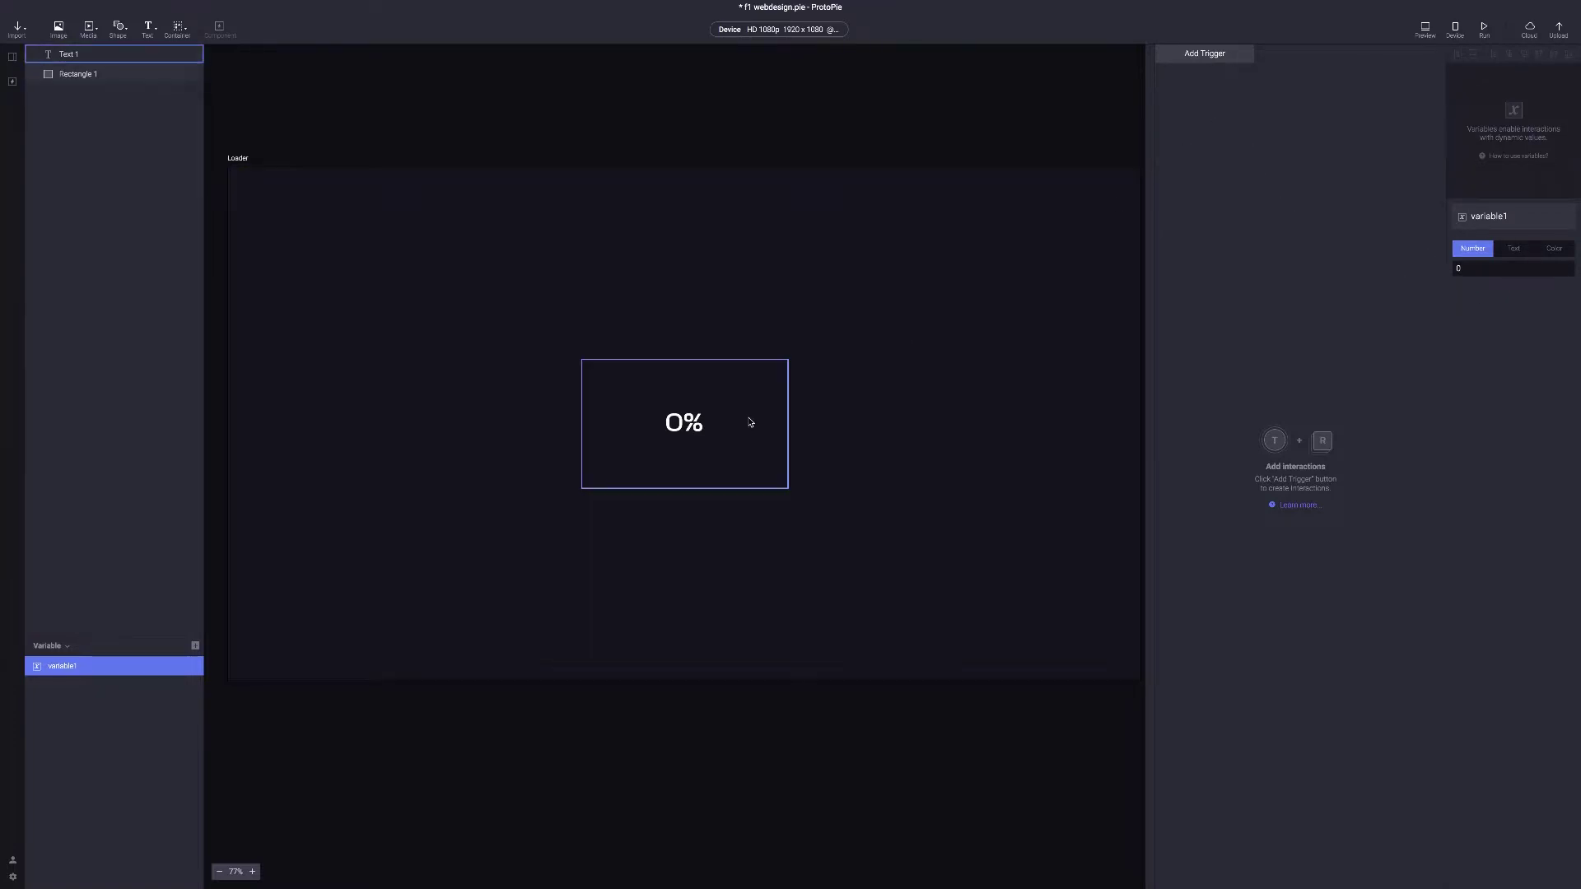
{"action": "left_click", "coordinate": [716, 424]}
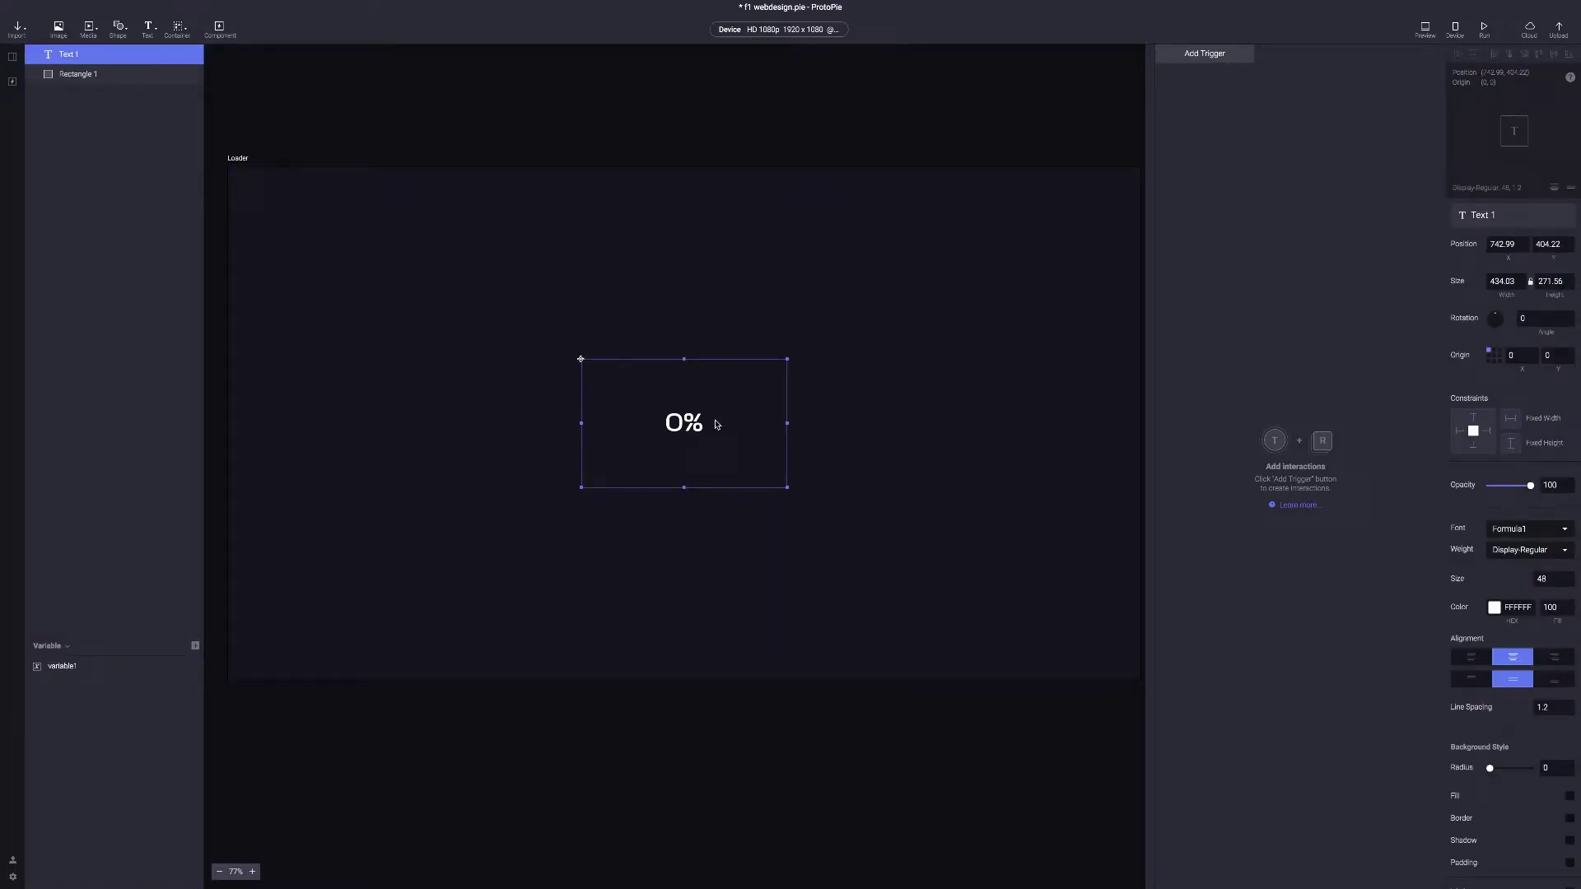
{"action": "left_click", "coordinate": [1204, 52]}
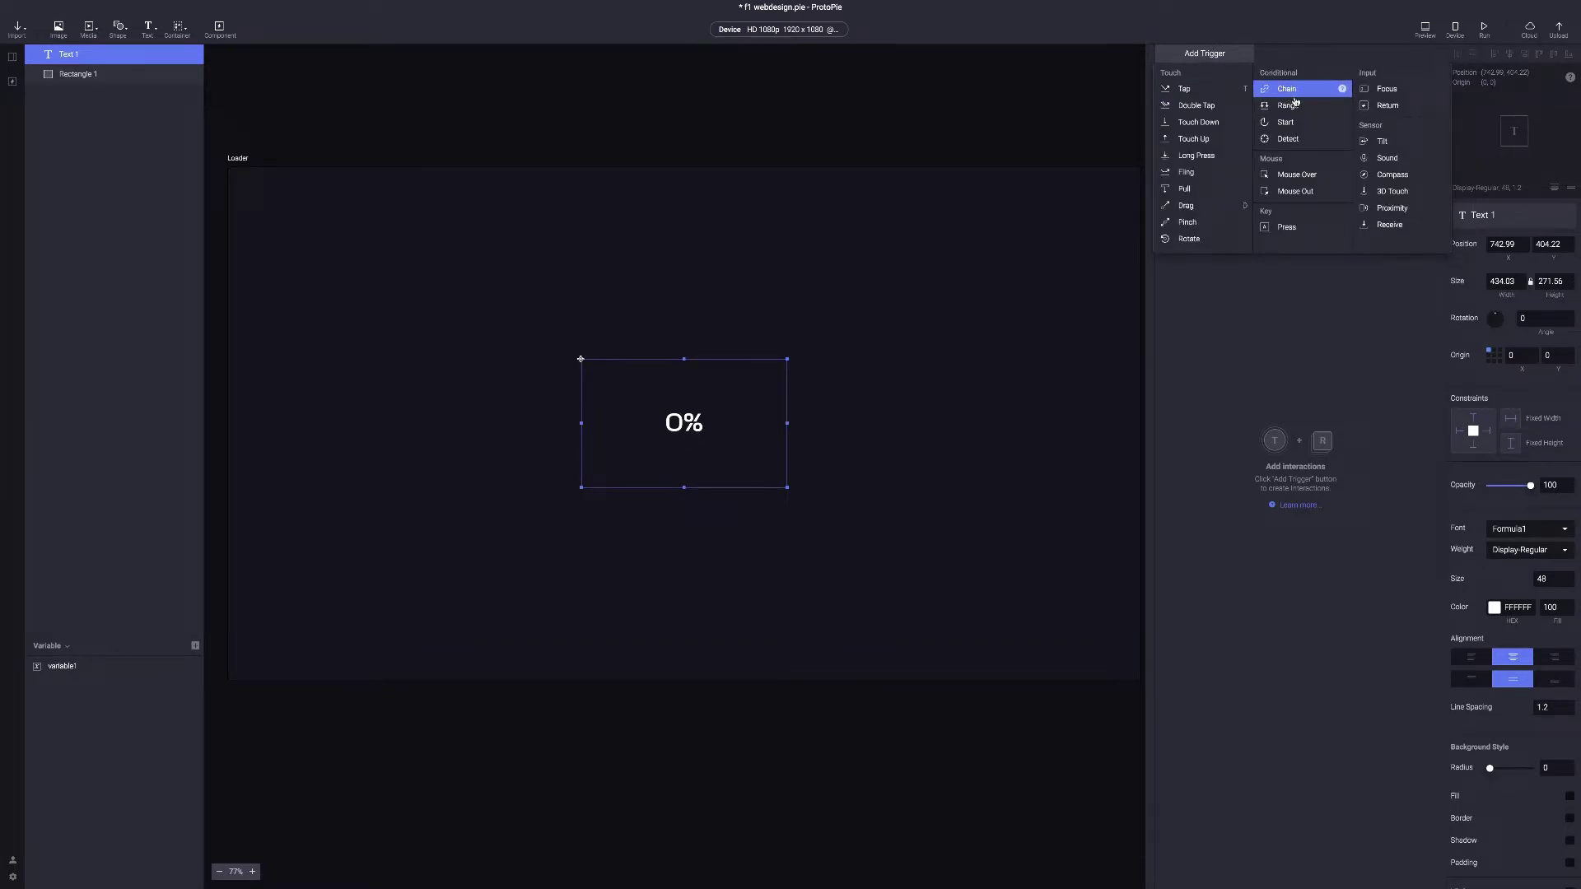
{"action": "left_click", "coordinate": [1294, 133]}
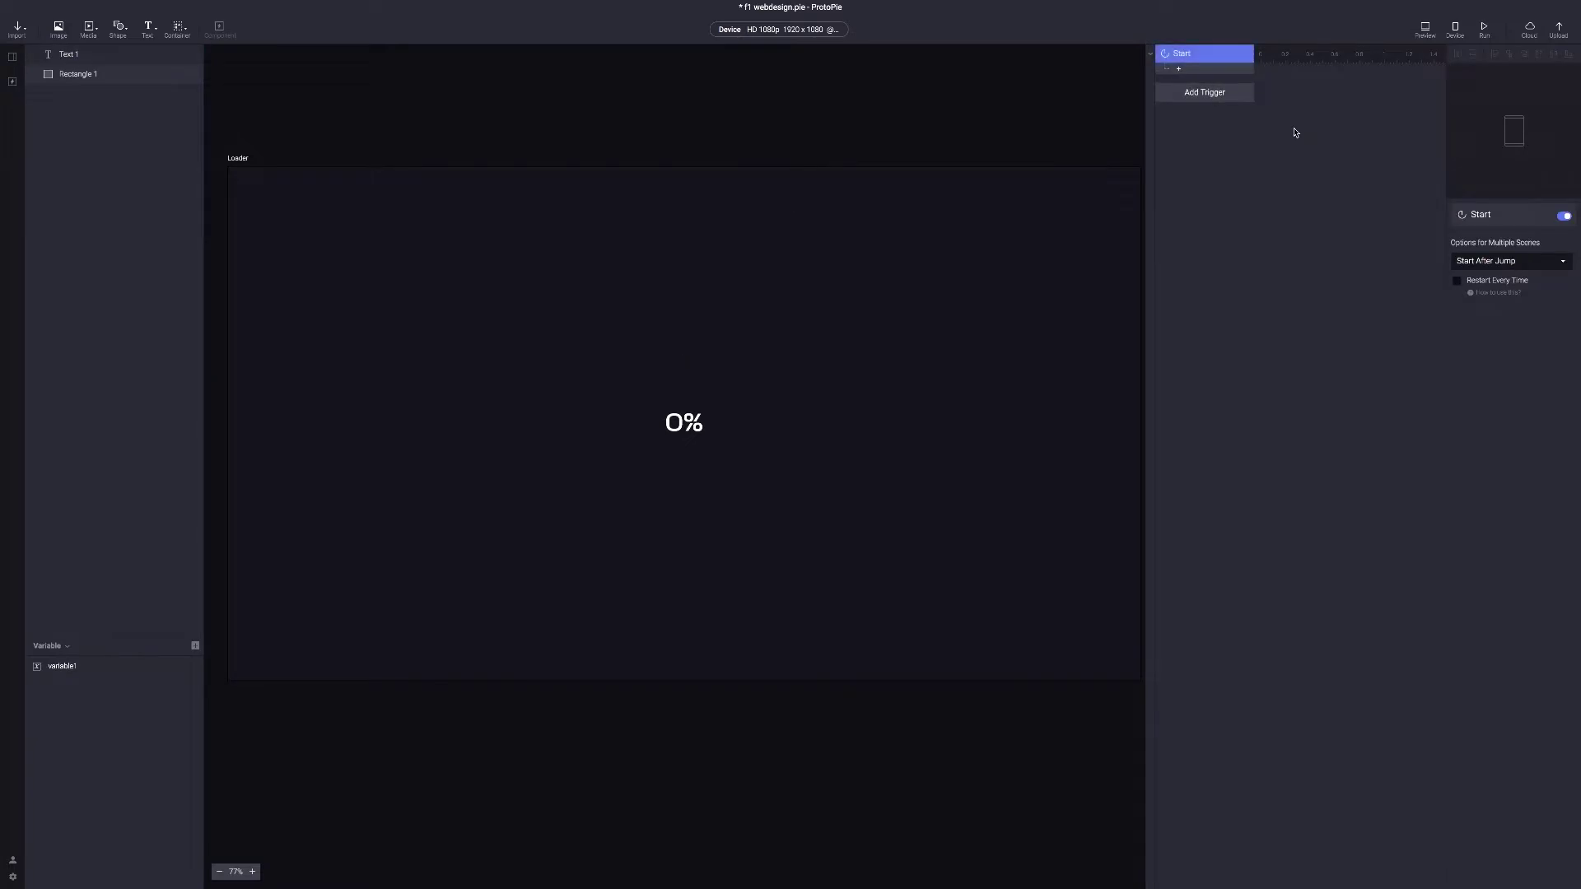
{"action": "left_click", "coordinate": [1179, 70]}
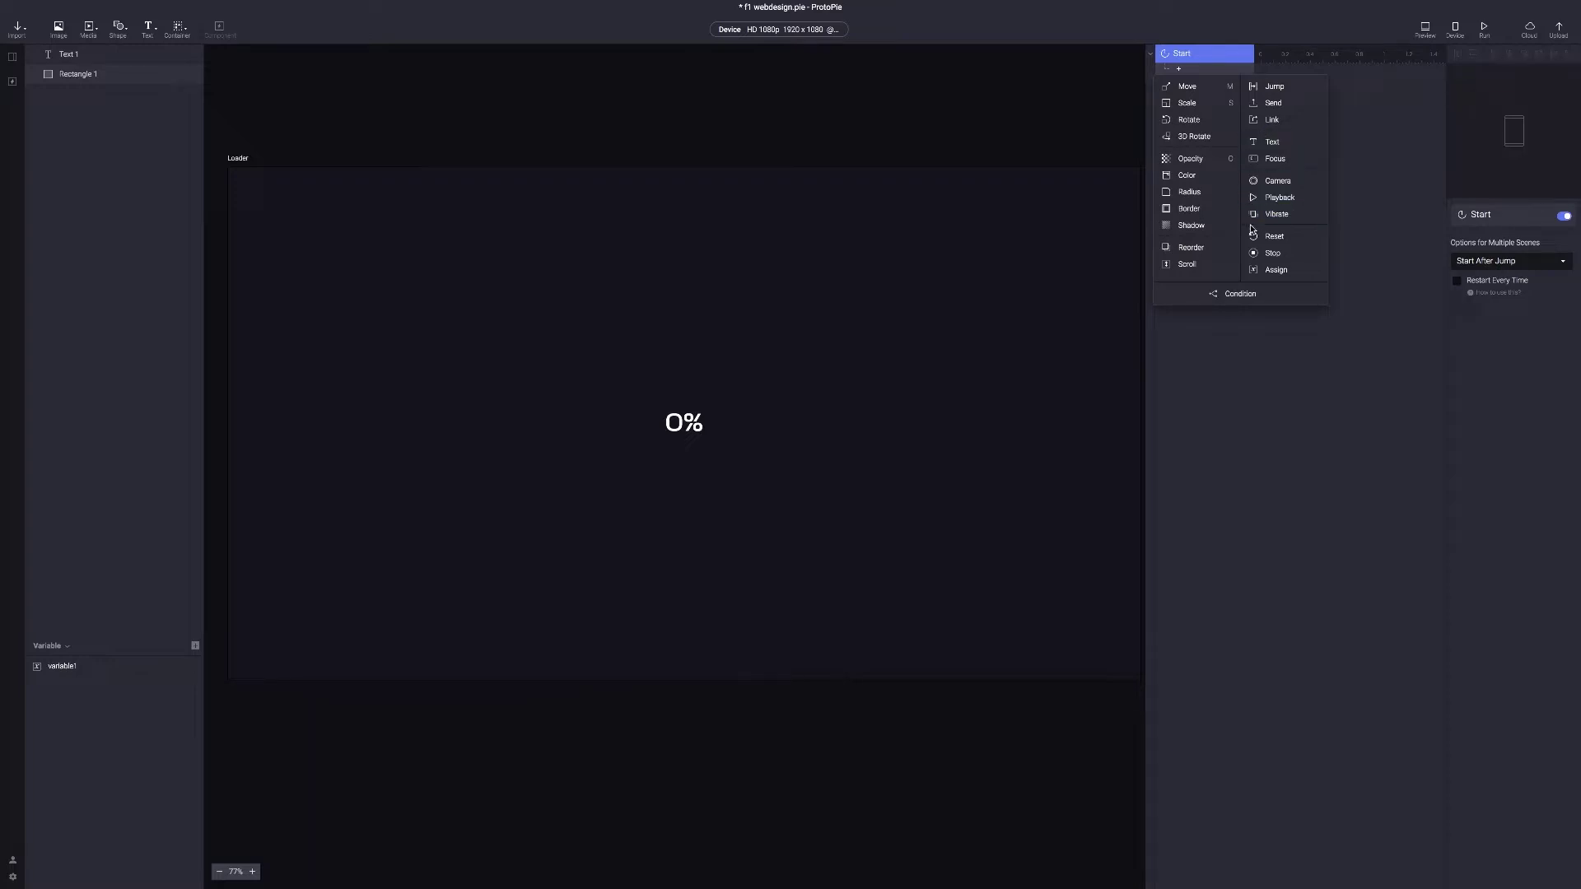
{"action": "left_click", "coordinate": [1284, 278]}
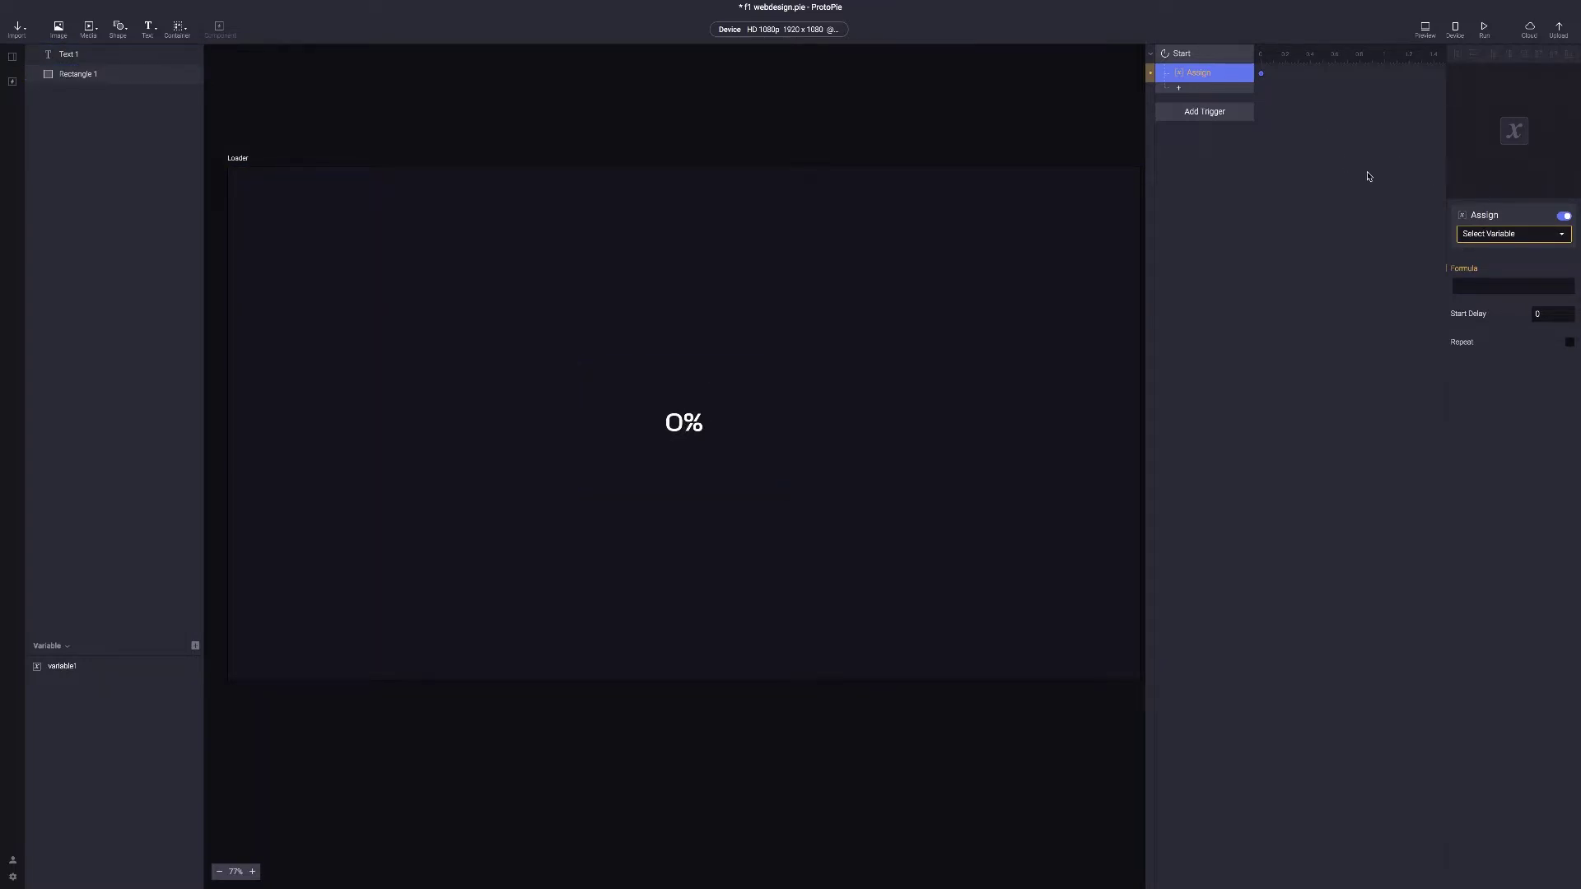
Make the Assign response target variable1 with the formula variable1 + 1
{"action": "left_click", "coordinate": [1499, 235]}
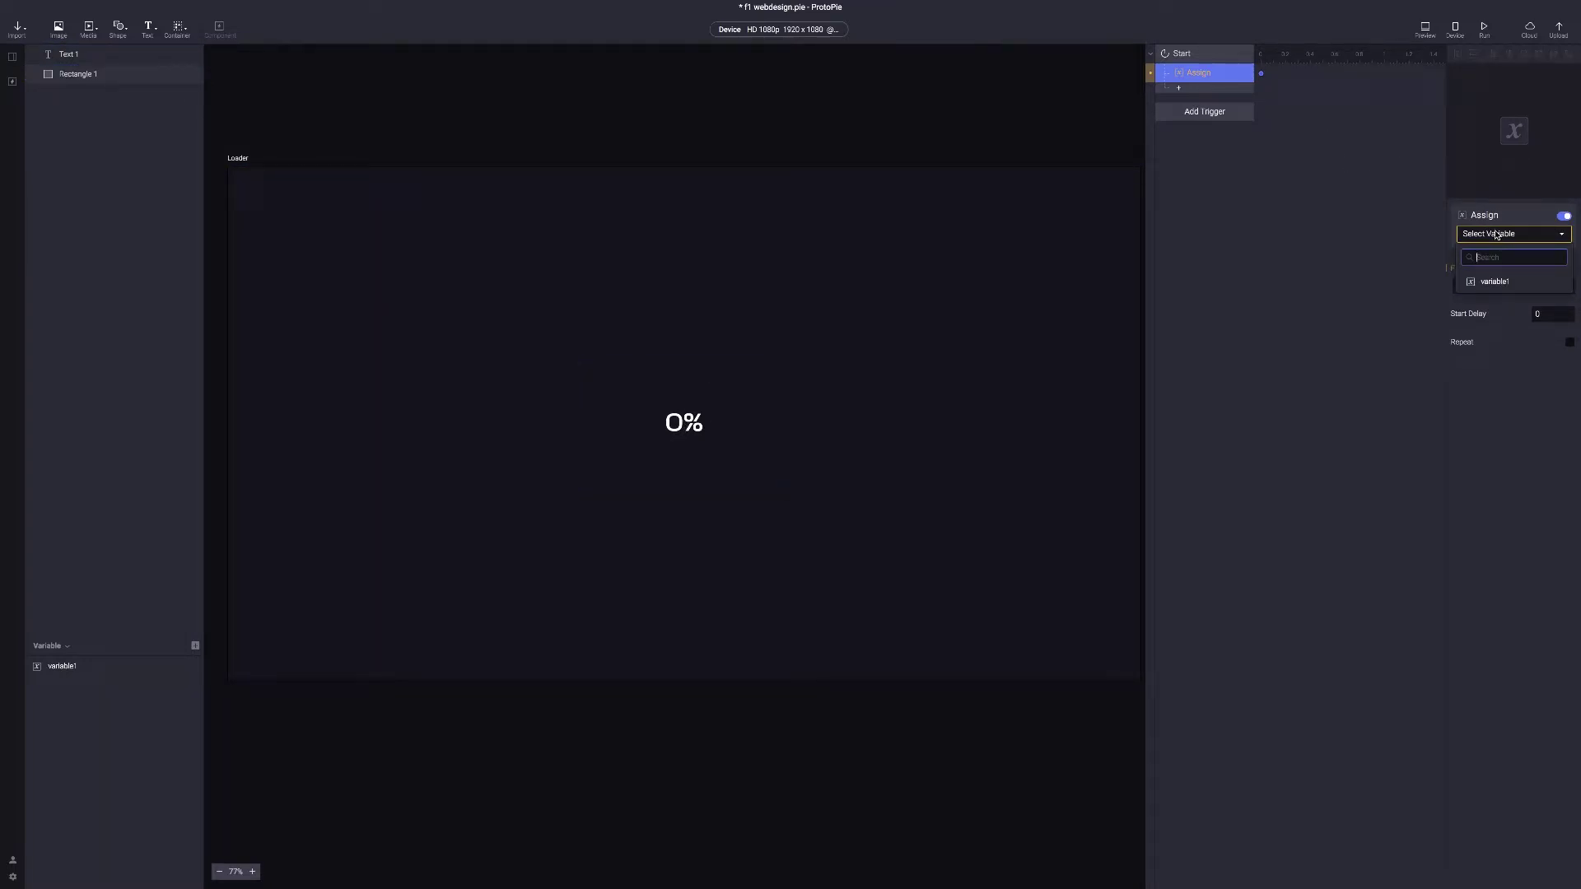
{"action": "left_click", "coordinate": [1498, 282]}
{"action": "left_click", "coordinate": [1500, 285]}
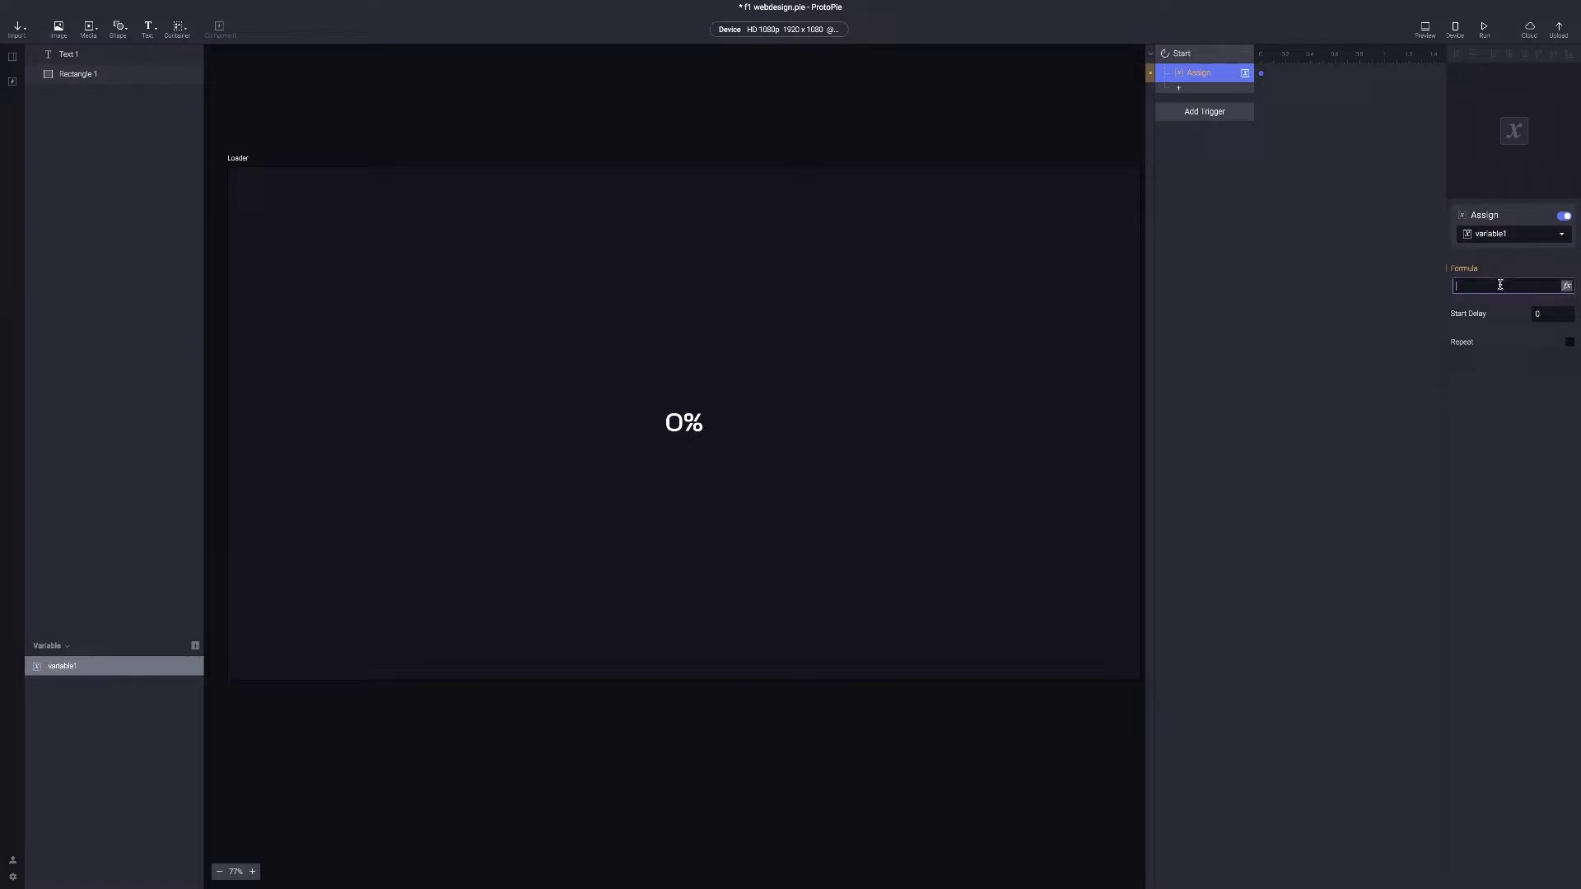
{"action": "left_click", "coordinate": [1564, 288]}
{"action": "left_click", "coordinate": [1532, 286]}
{"action": "left_click", "coordinate": [1373, 332]}
{"action": "type", "text": "+ 1"}
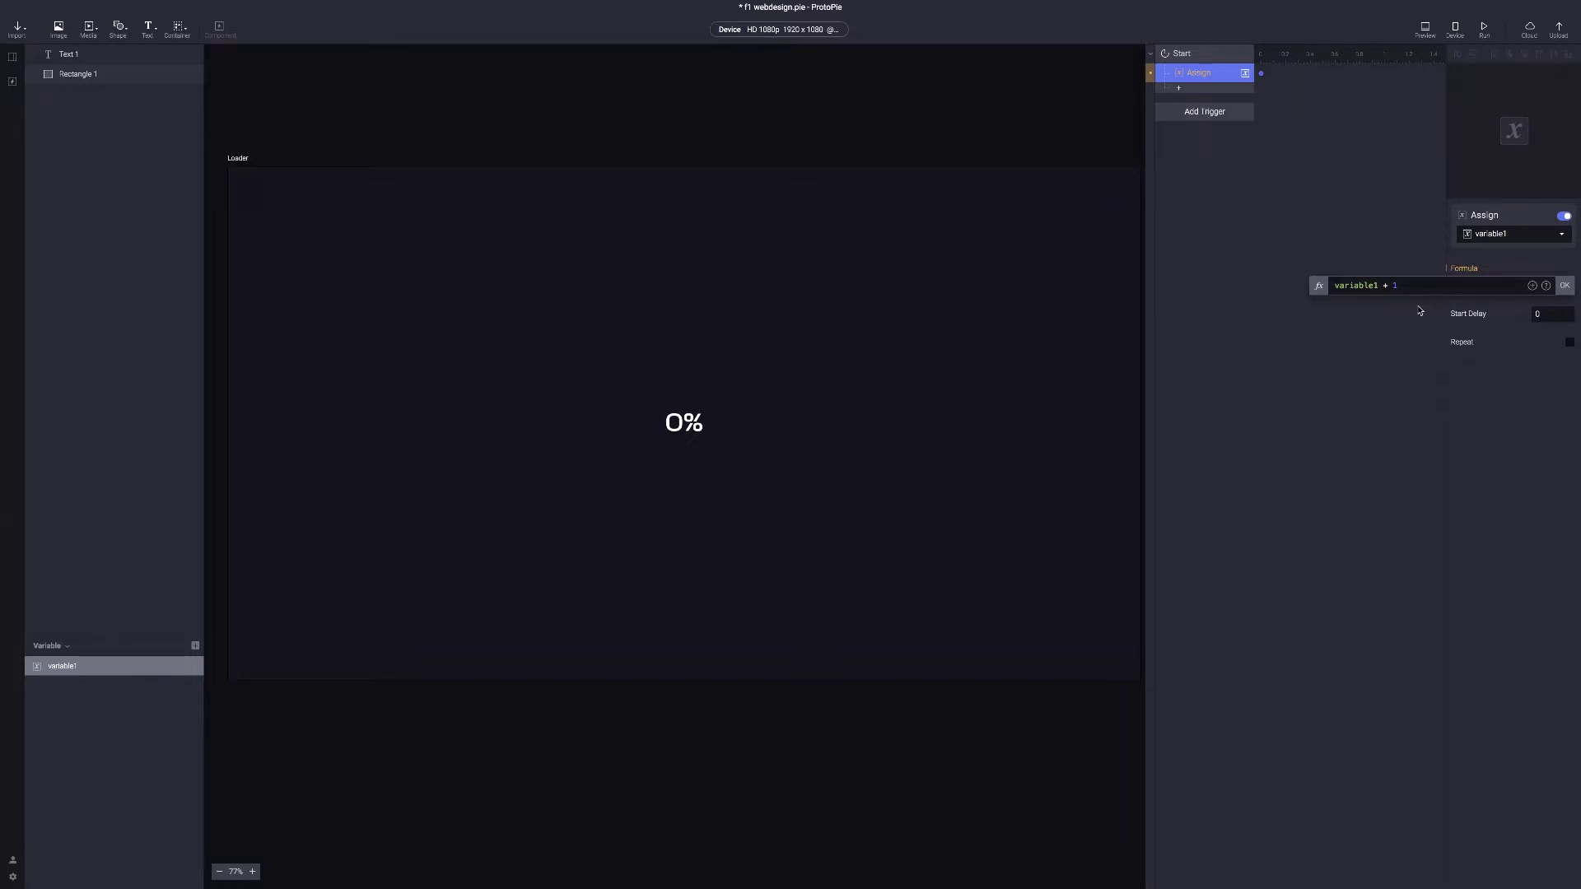
{"action": "left_click", "coordinate": [1467, 349]}
Repeat the Assign response 100 times at an interval of 0.04 seconds
{"action": "left_click", "coordinate": [1569, 342]}
{"action": "left_click", "coordinate": [1518, 358]}
{"action": "type", "text": "0"}
{"action": "left_click", "coordinate": [1551, 359]}
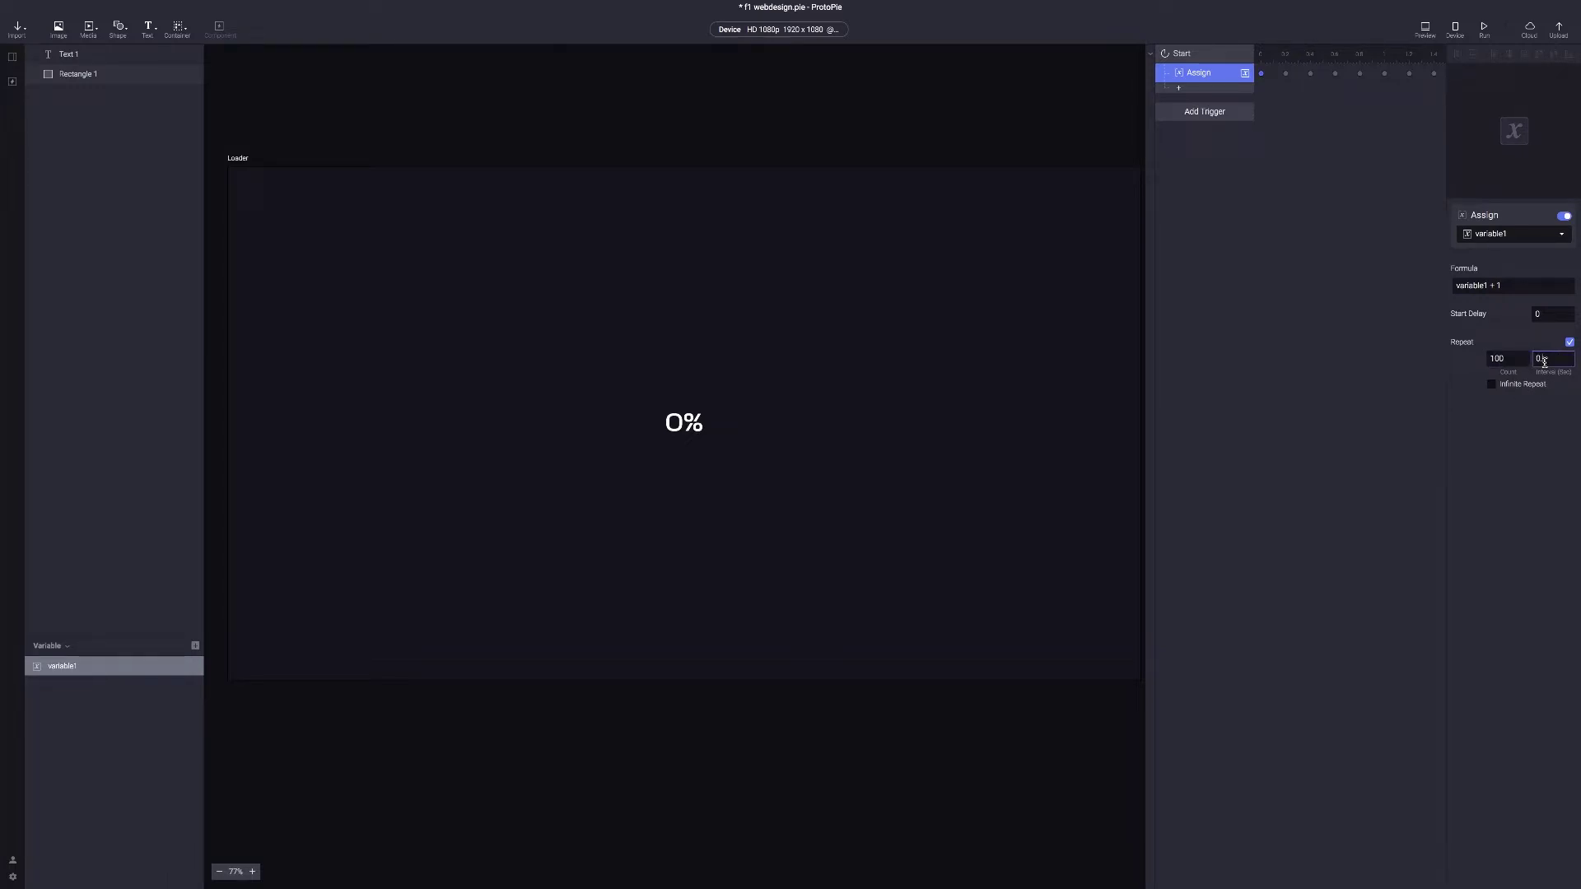
{"action": "type", "text": "04"}
{"action": "left_click", "coordinate": [1532, 414]}
Add a Text response to the Start trigger and target the Text 1 layer
{"action": "left_click", "coordinate": [1180, 88]}
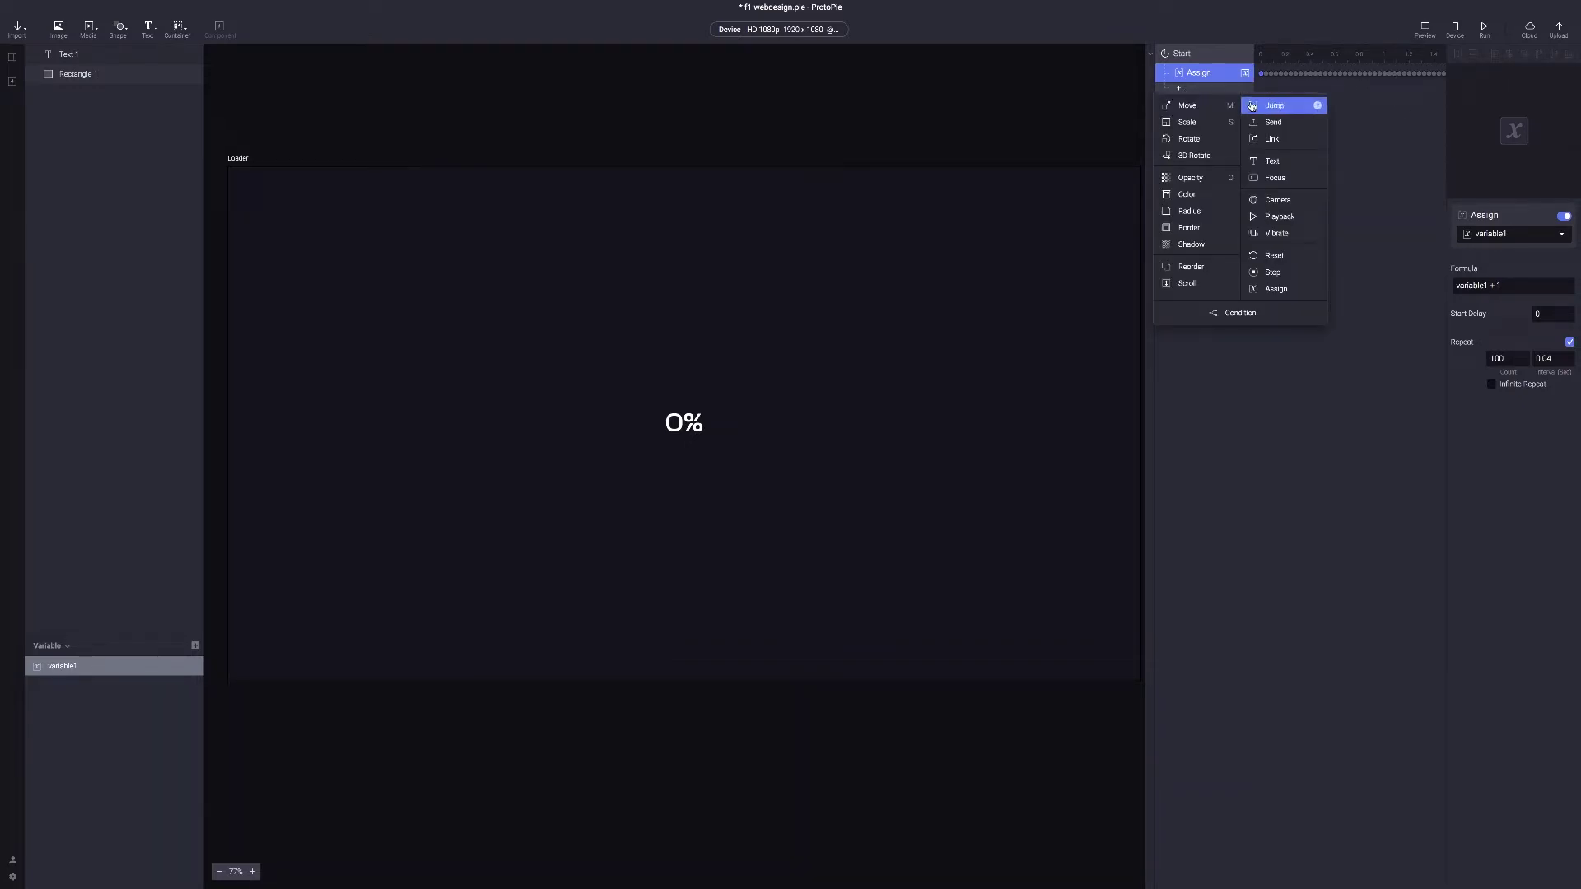
{"action": "left_click", "coordinate": [1268, 158]}
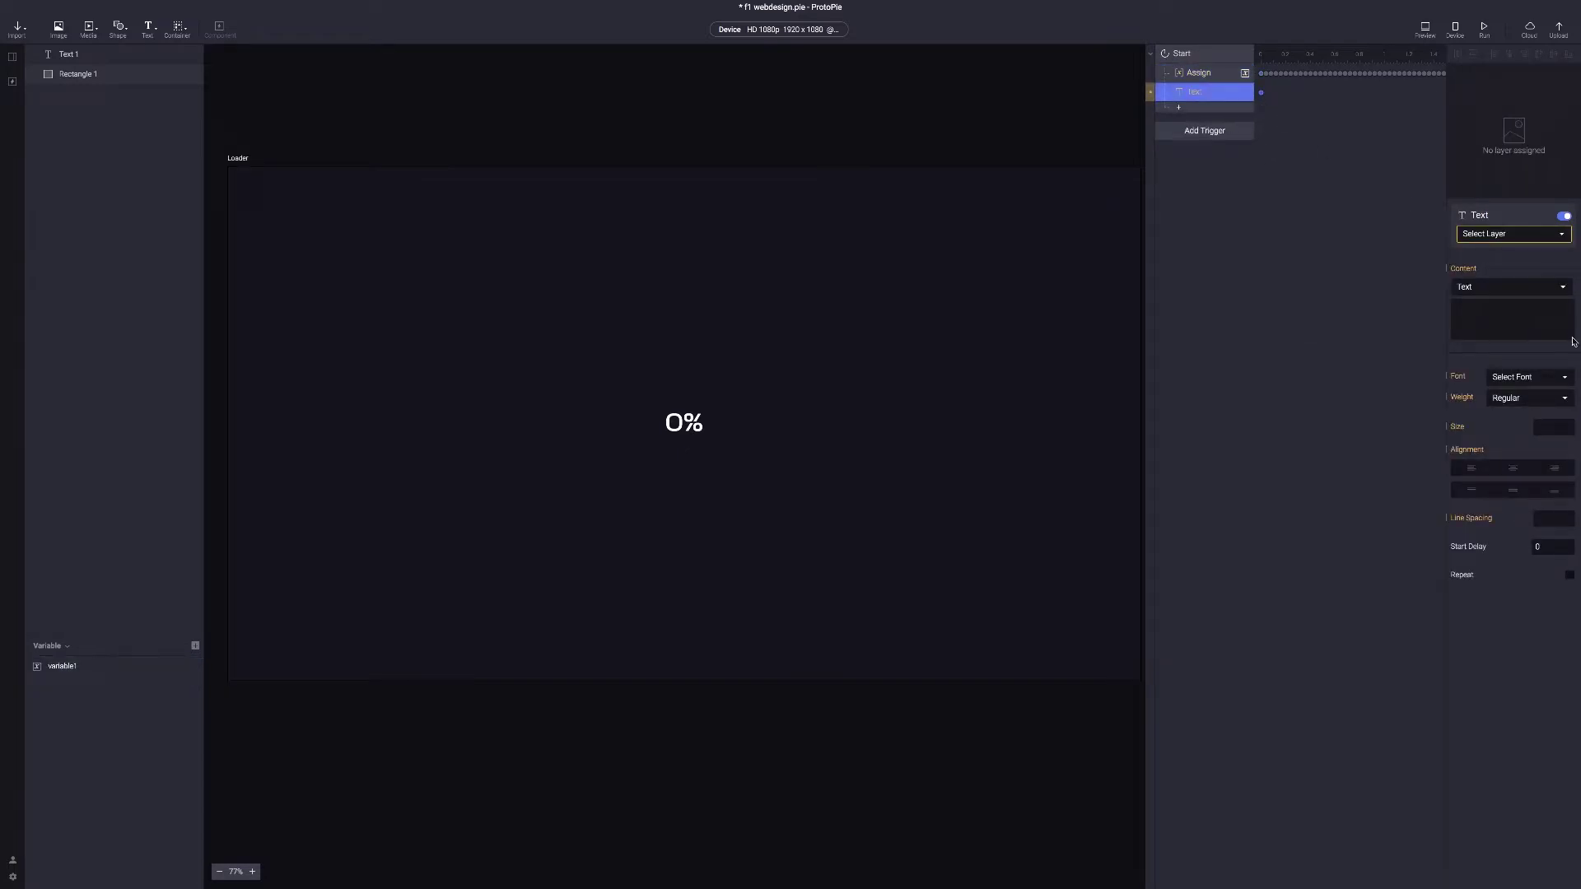
{"action": "left_click", "coordinate": [1488, 237]}
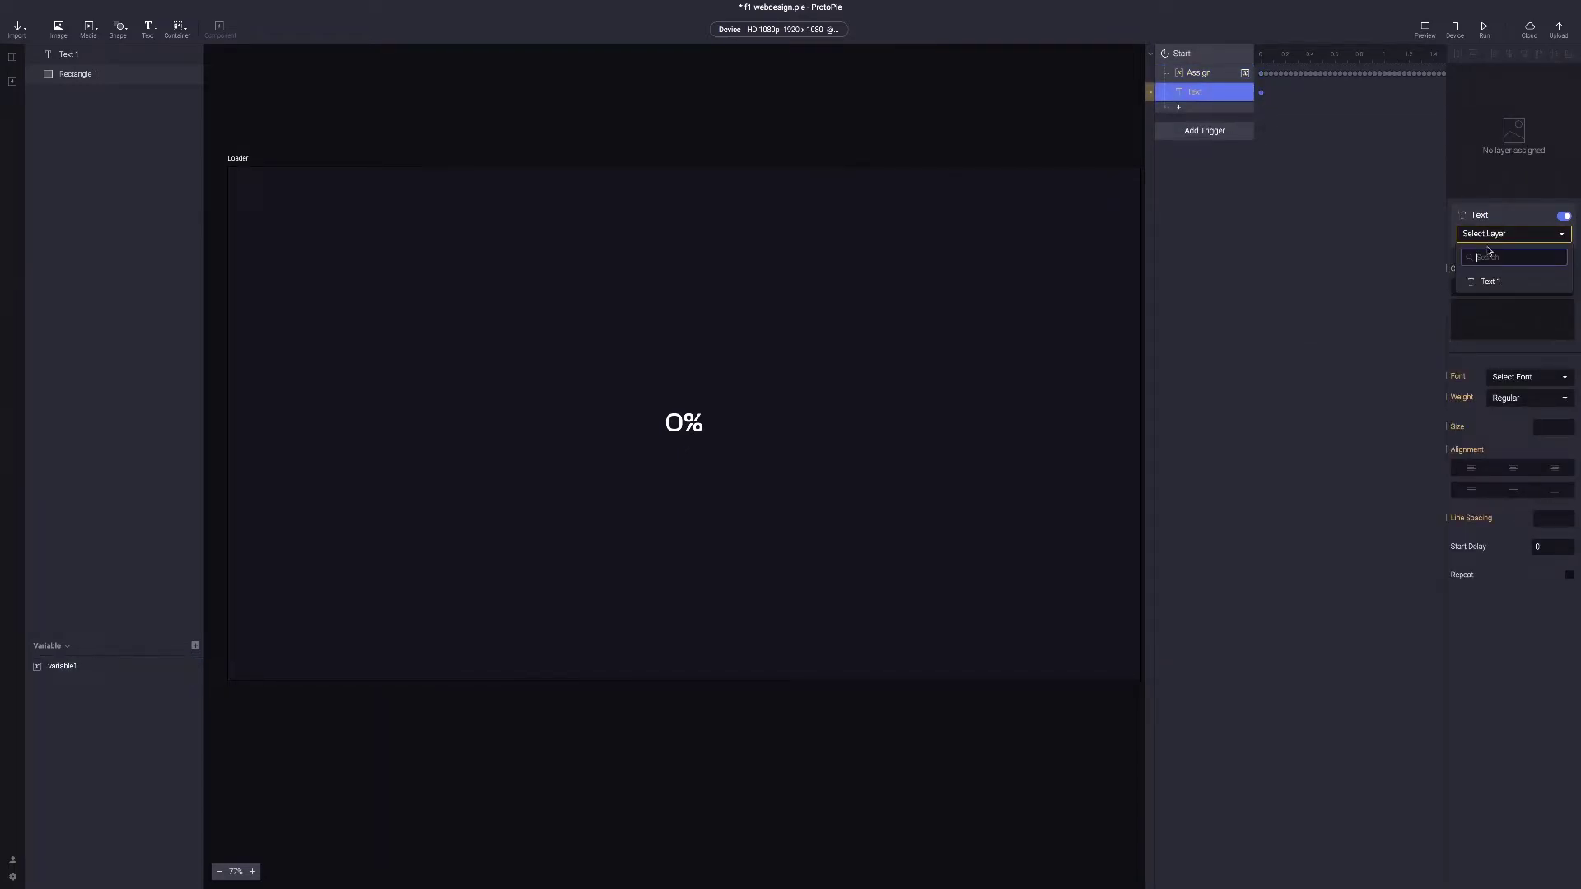
{"action": "left_click", "coordinate": [1491, 284]}
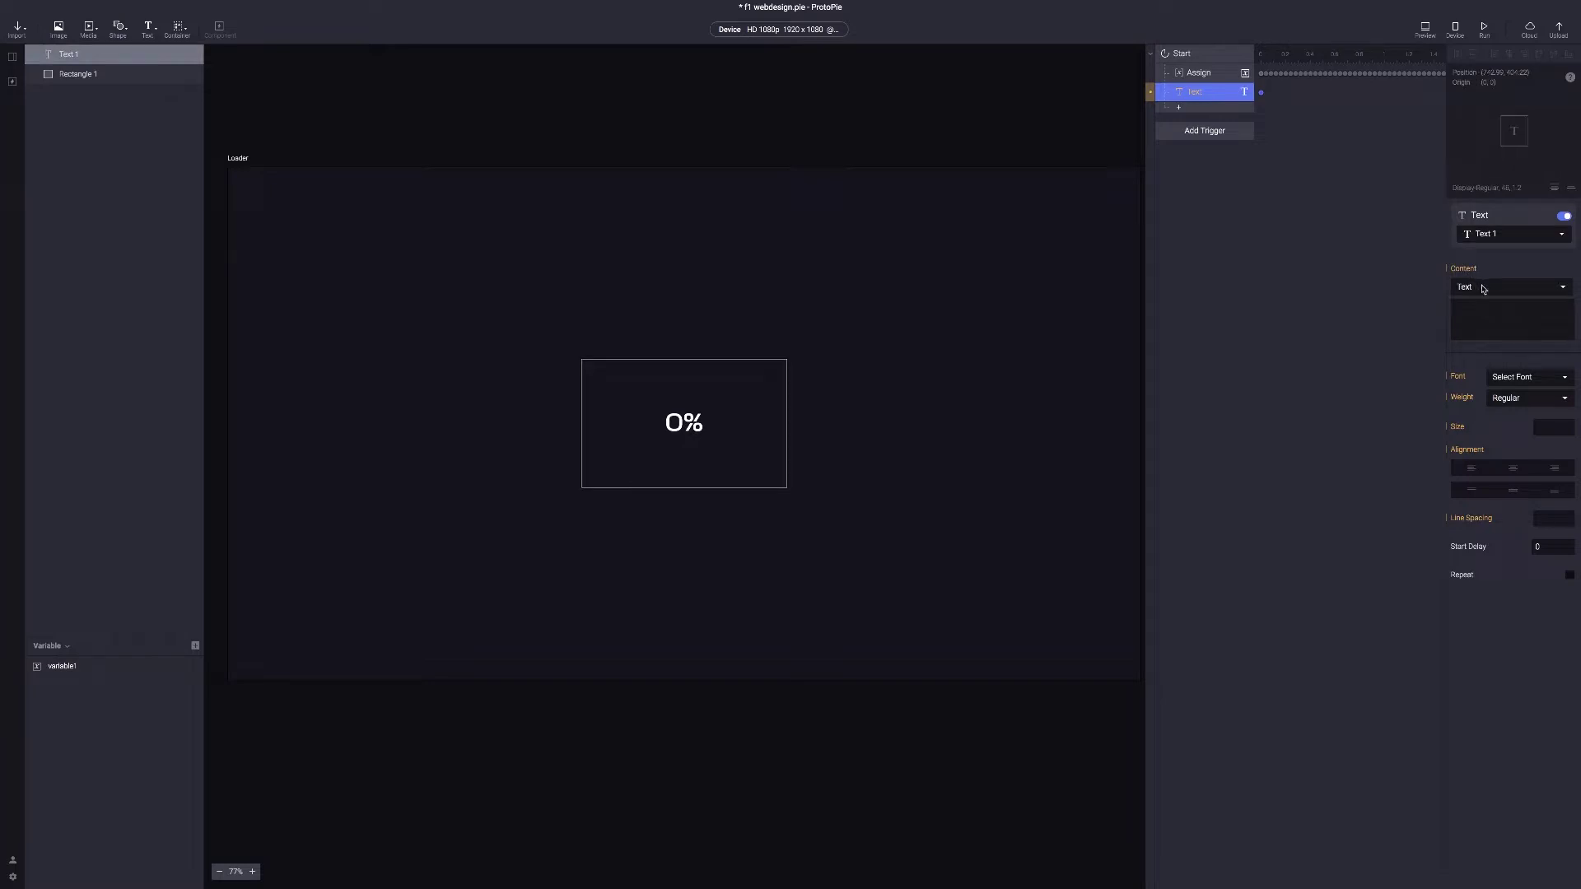
Switch the Text response's content to a formula and enter variable1 + "%"
{"action": "left_click", "coordinate": [1481, 287]}
{"action": "left_click", "coordinate": [1474, 298]}
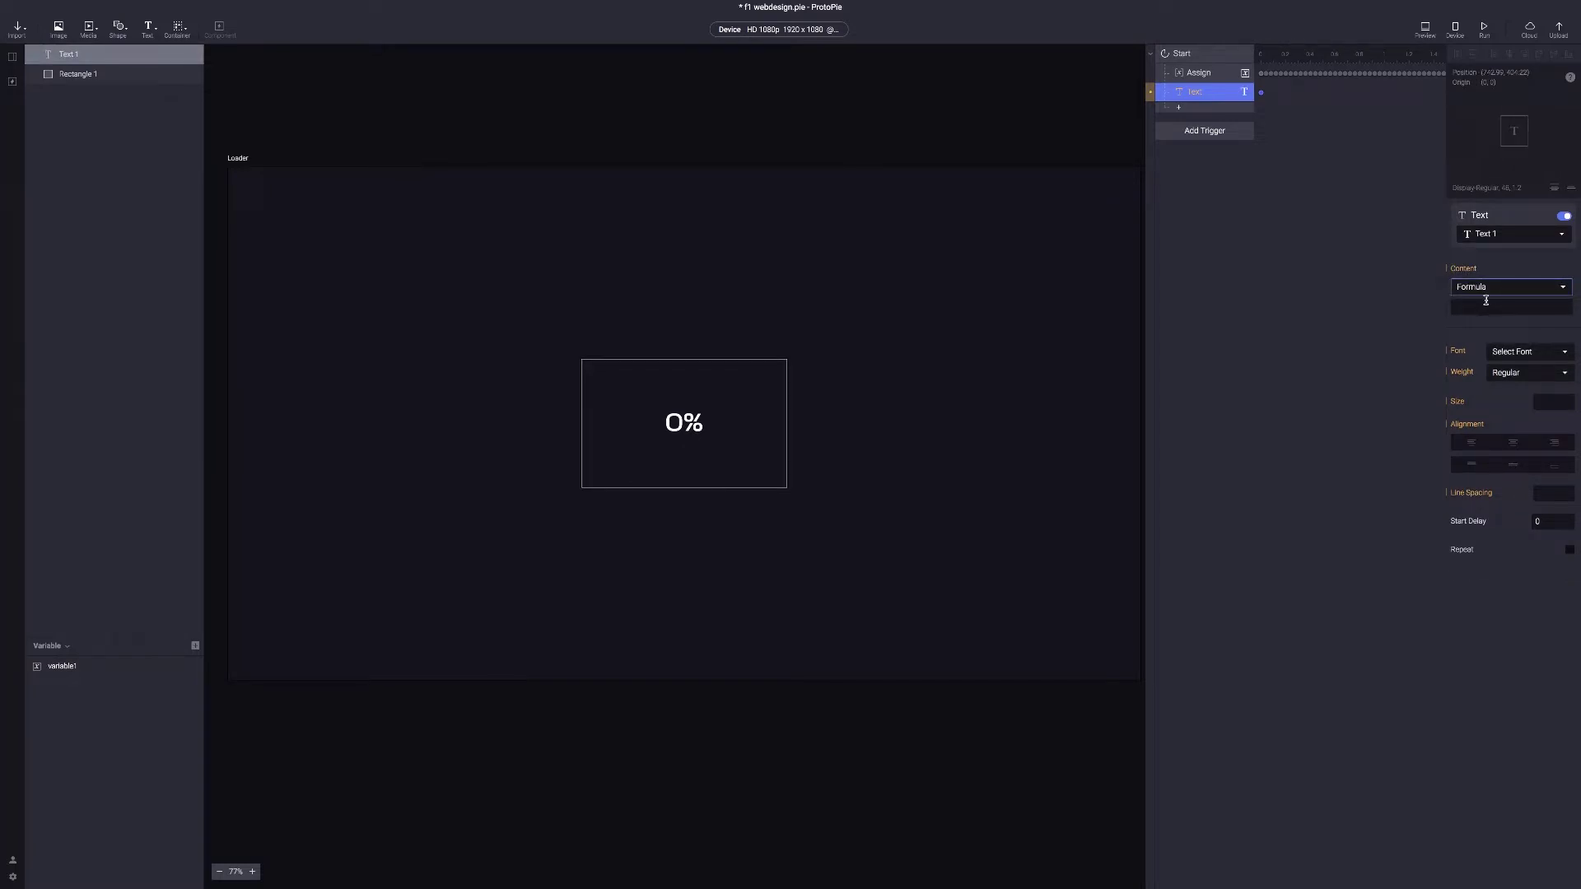
{"action": "left_click", "coordinate": [1564, 308]}
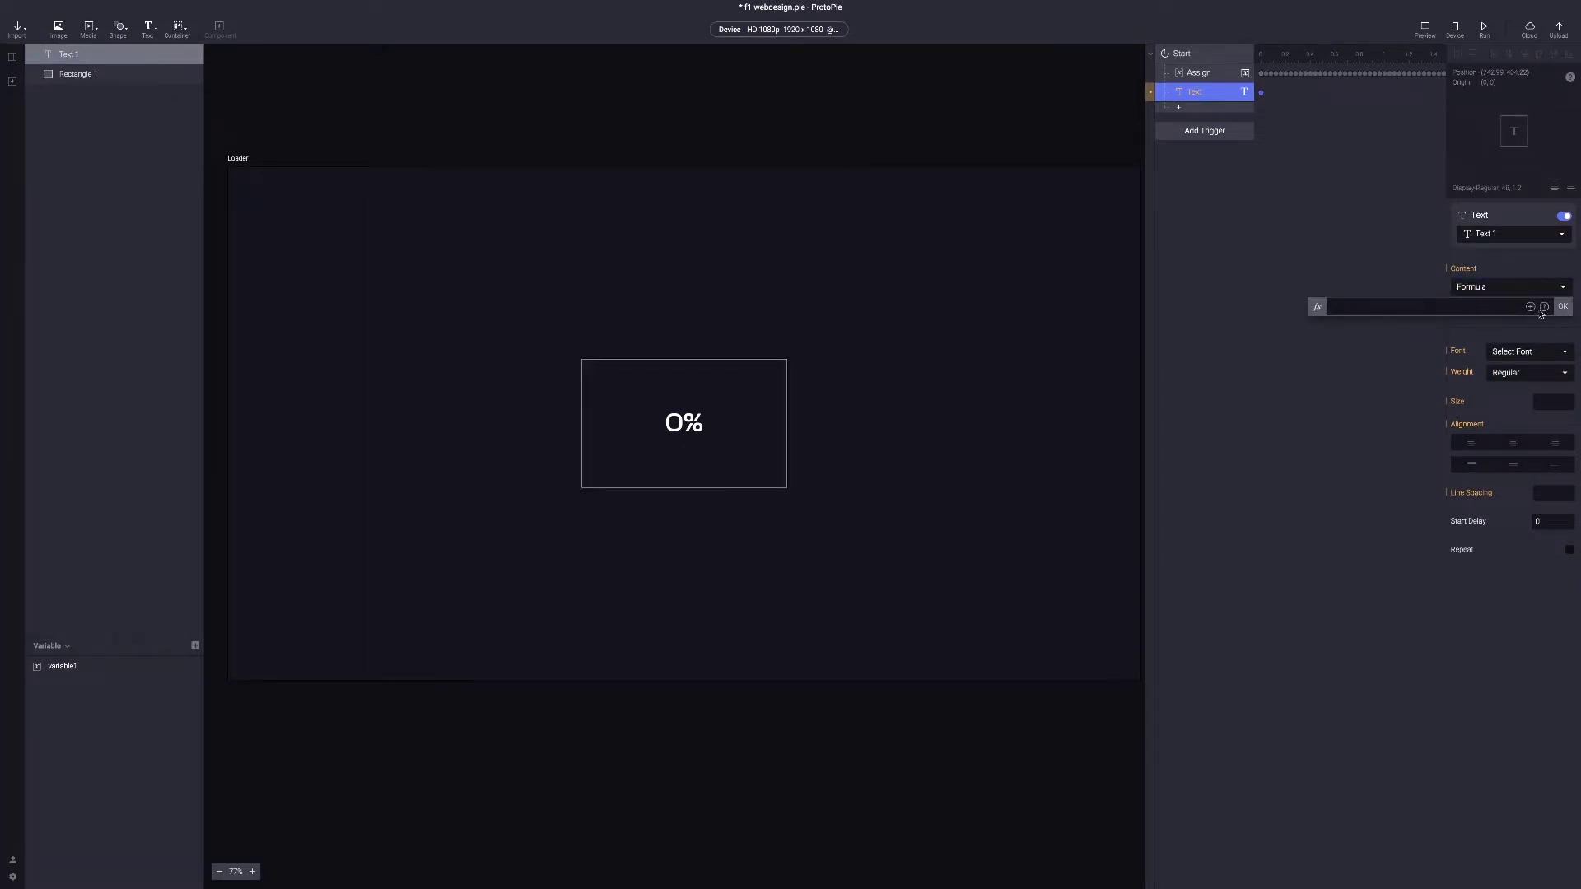
{"action": "left_click", "coordinate": [1530, 307]}
{"action": "left_click", "coordinate": [1393, 354]}
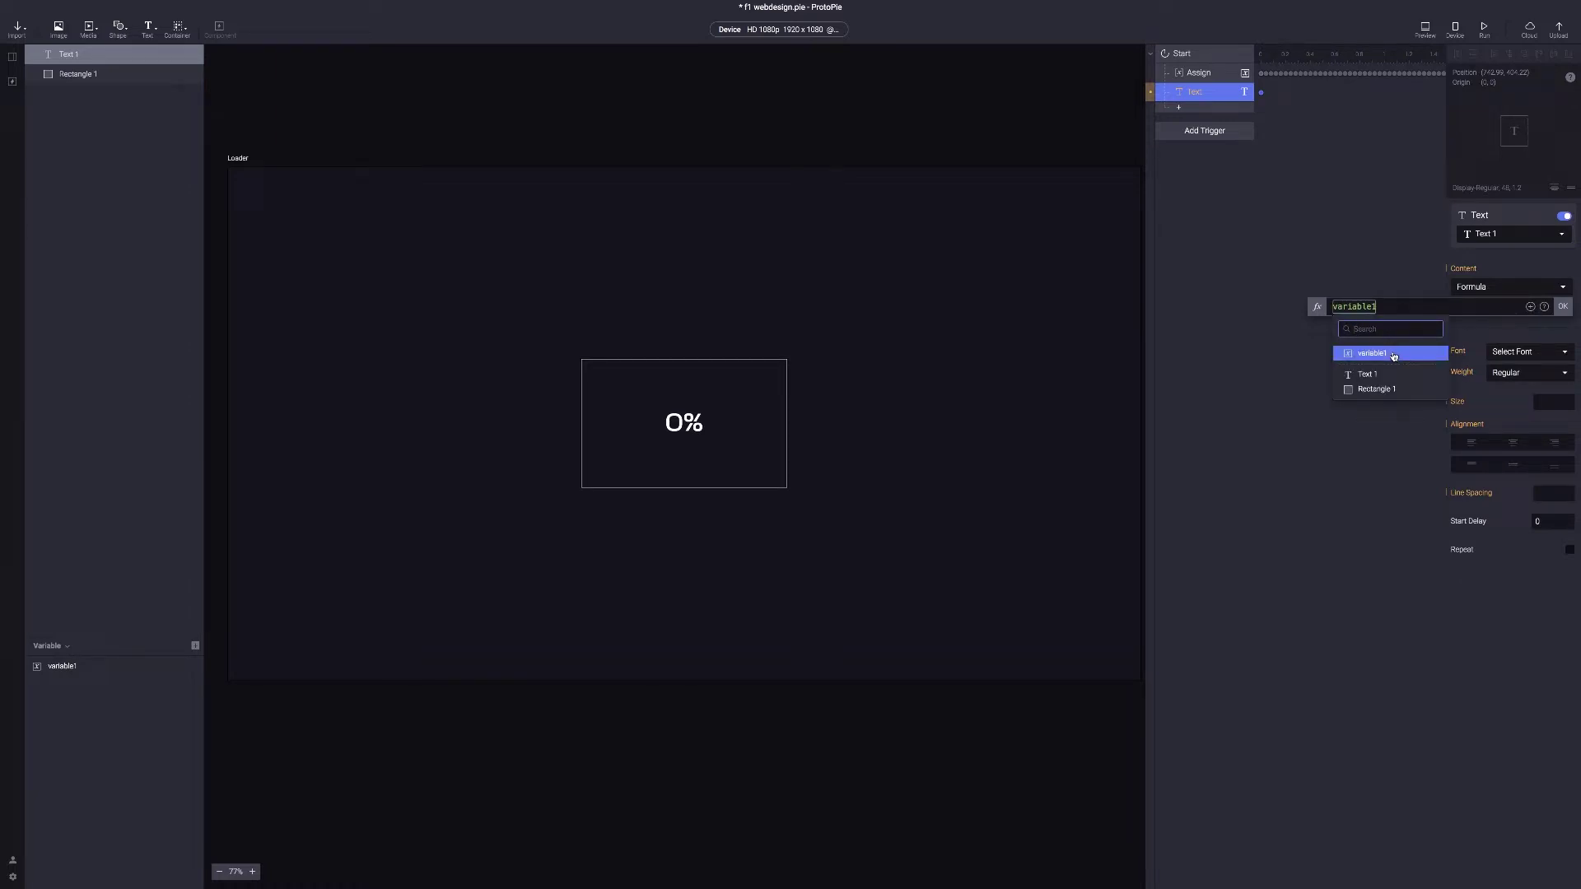
{"action": "left_click", "coordinate": [1394, 356]}
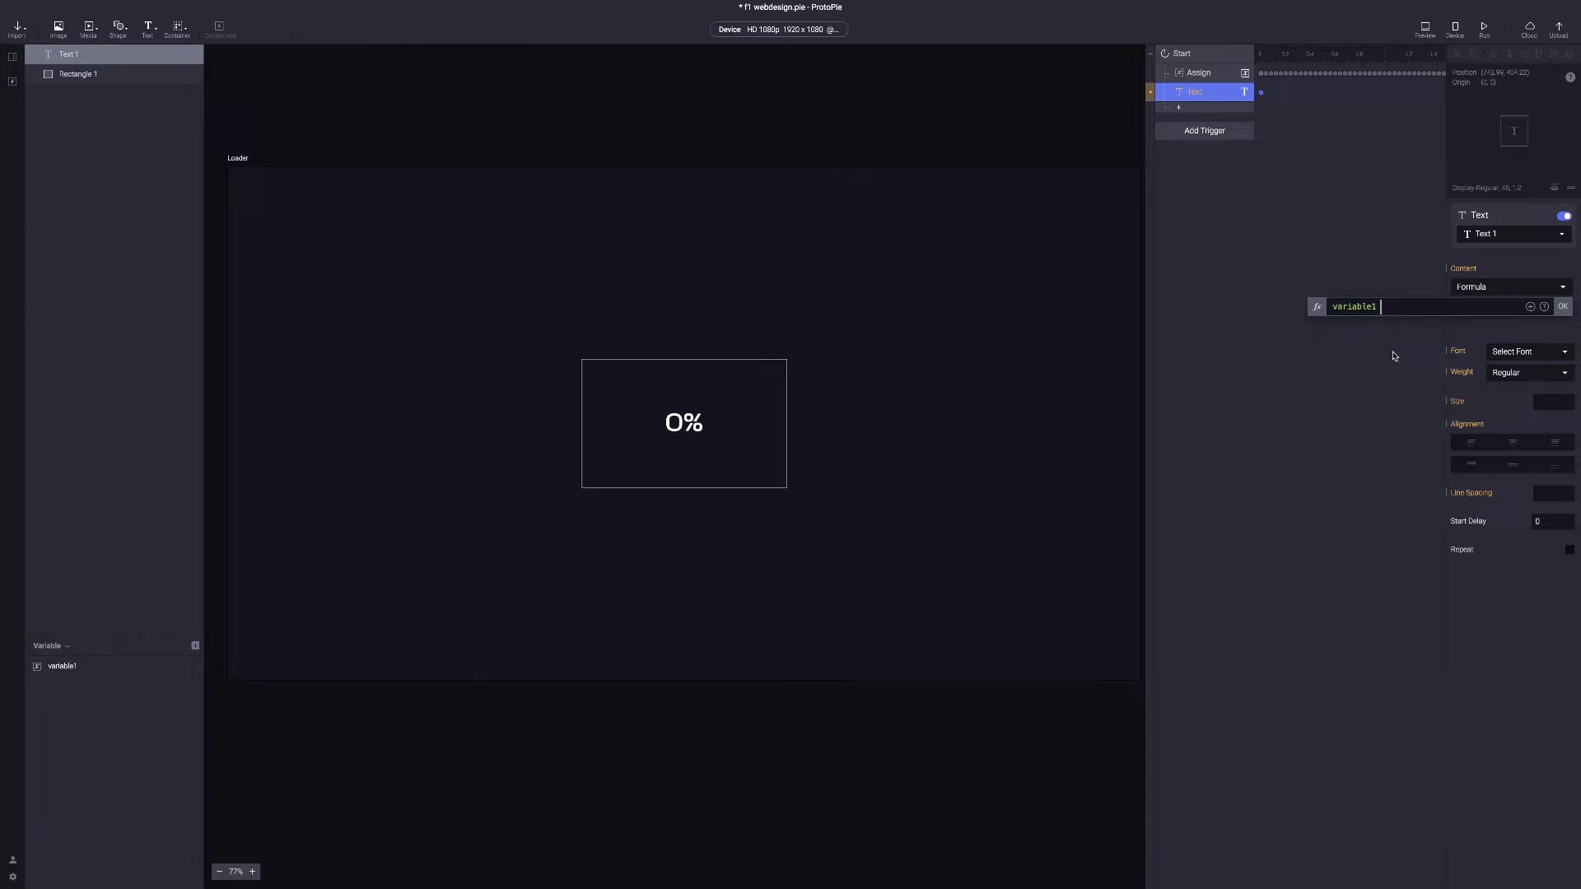
{"action": "type", "text": "+ \""}
{"action": "type", "text": "%"}
{"action": "key", "text": "BackSpace"}
{"action": "type", "text": "%"}
{"action": "key", "text": "Return"}
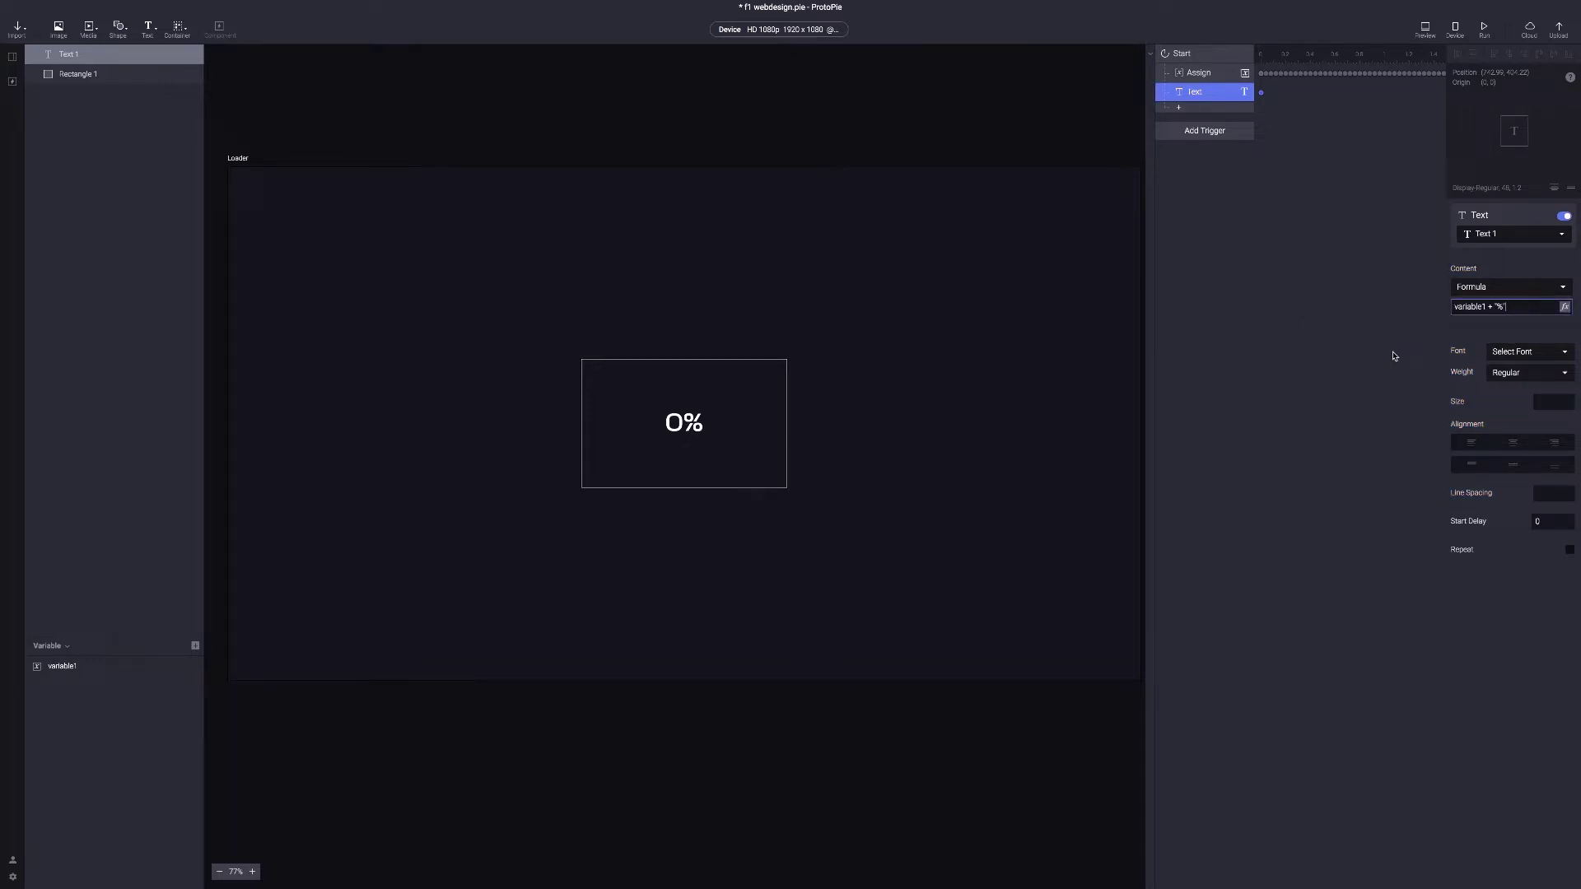
Repeat the Text response 100 times at 0.04-second intervals and preview the percentage counter
{"action": "left_click", "coordinate": [1569, 549]}
{"action": "left_click", "coordinate": [1507, 567]}
{"action": "type", "text": "00"}
{"action": "left_click", "coordinate": [1548, 568]}
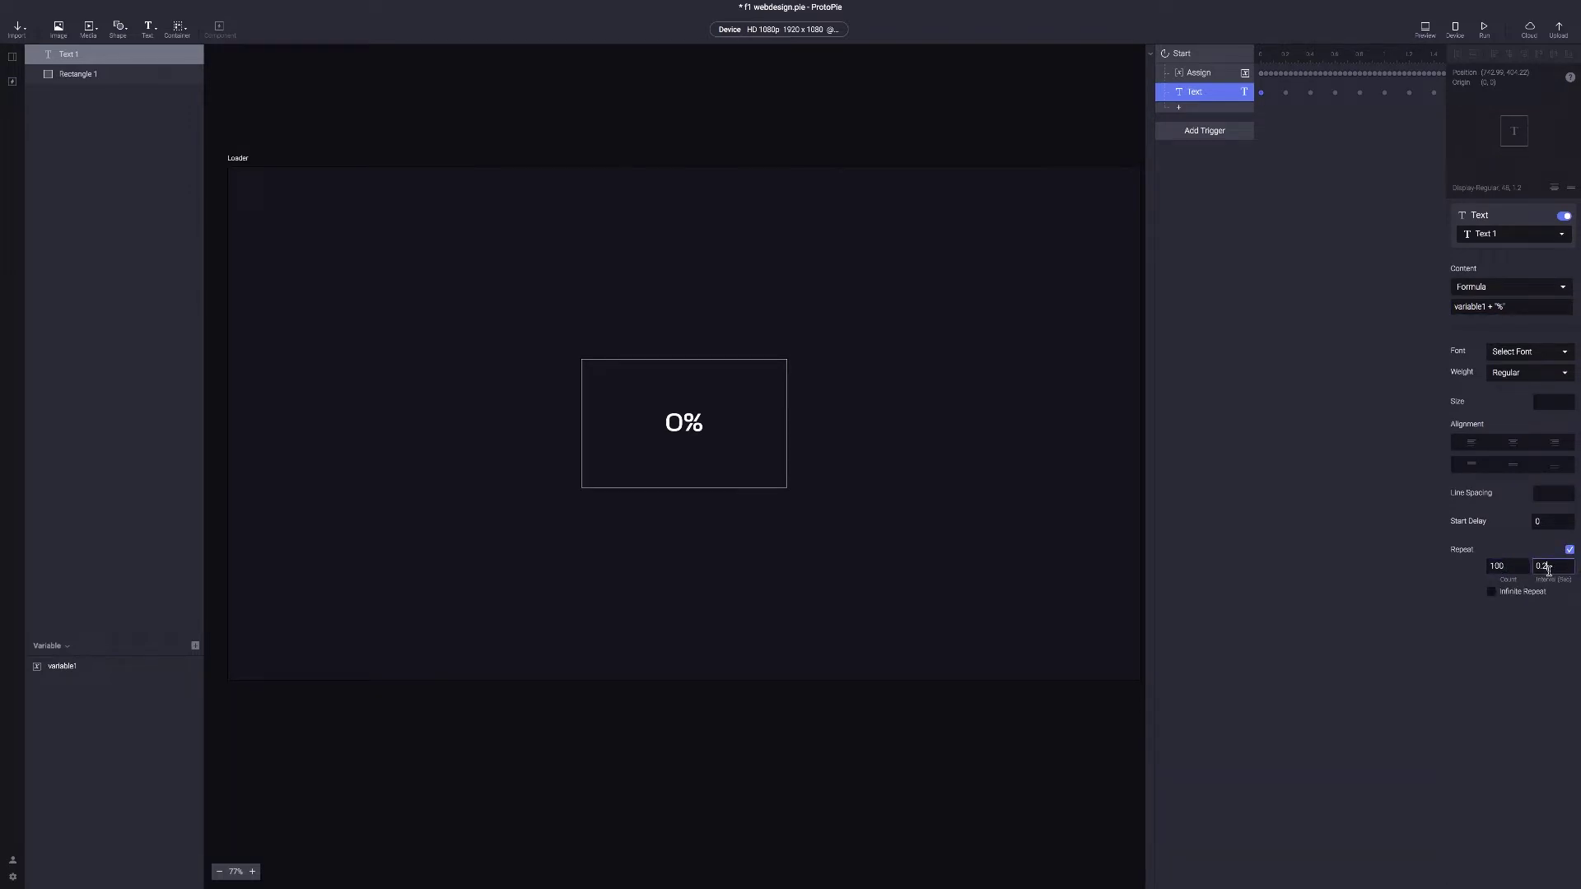
{"action": "left_click", "coordinate": [1512, 664]}
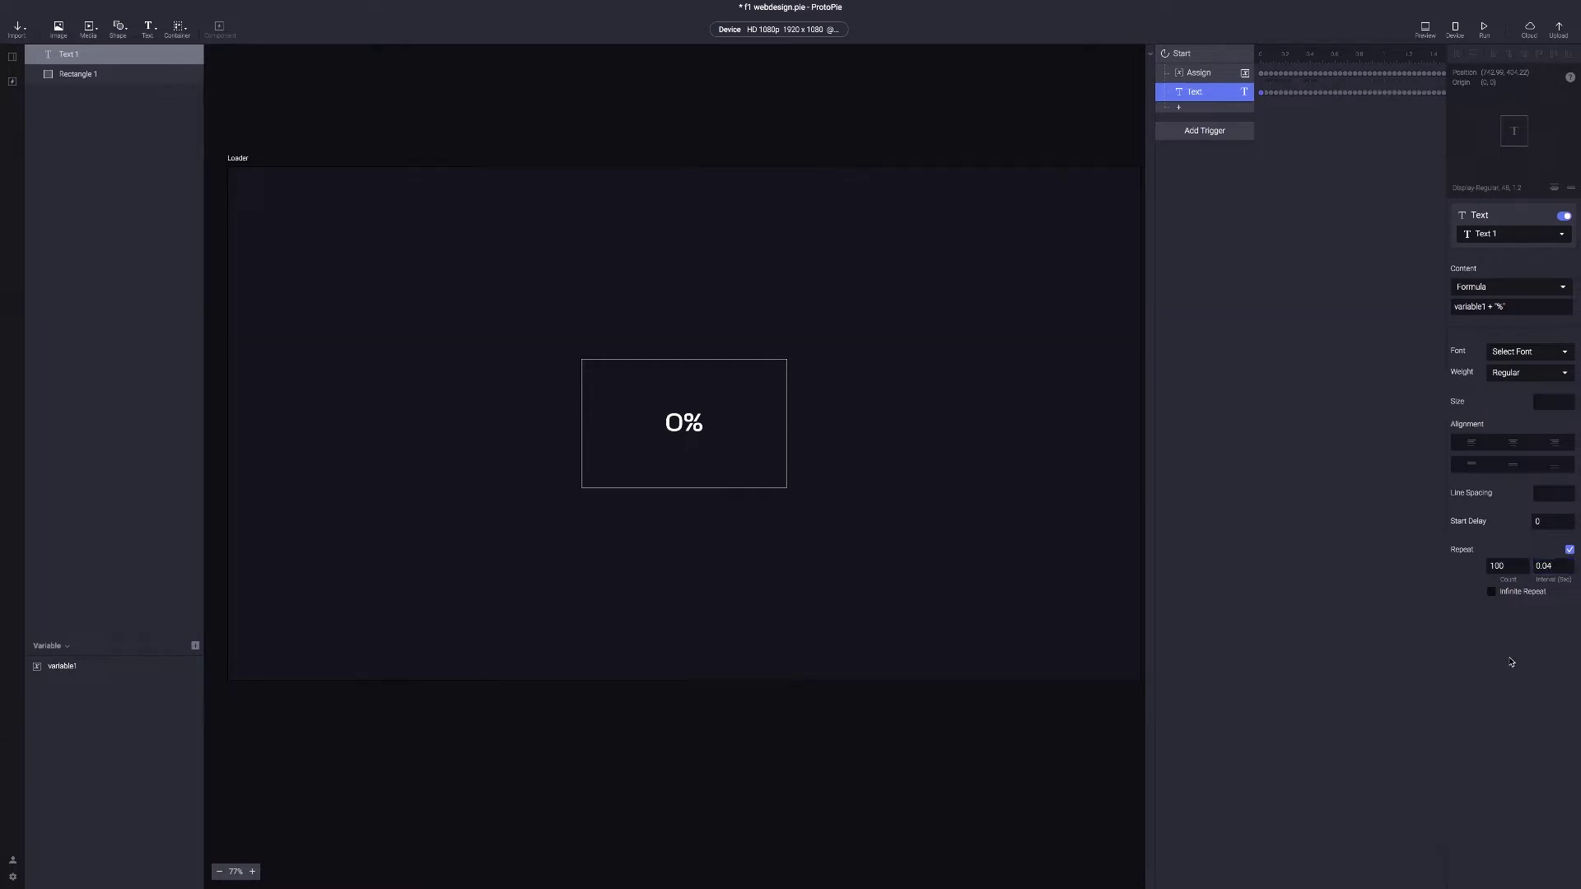
{"action": "left_click", "coordinate": [1425, 31]}
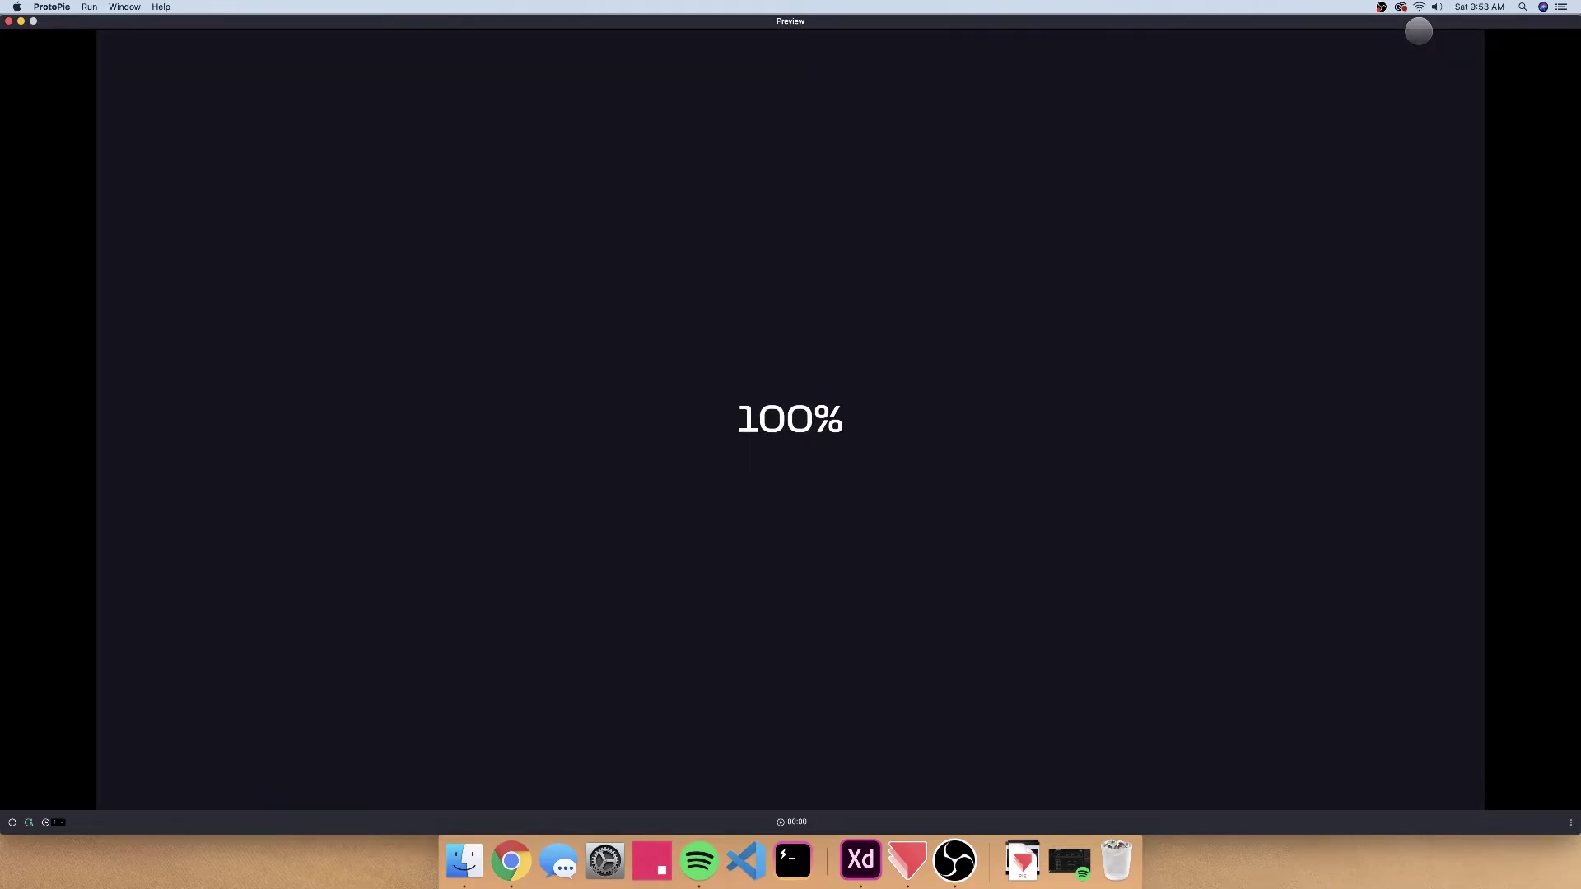
{"action": "key", "text": "super+w"}
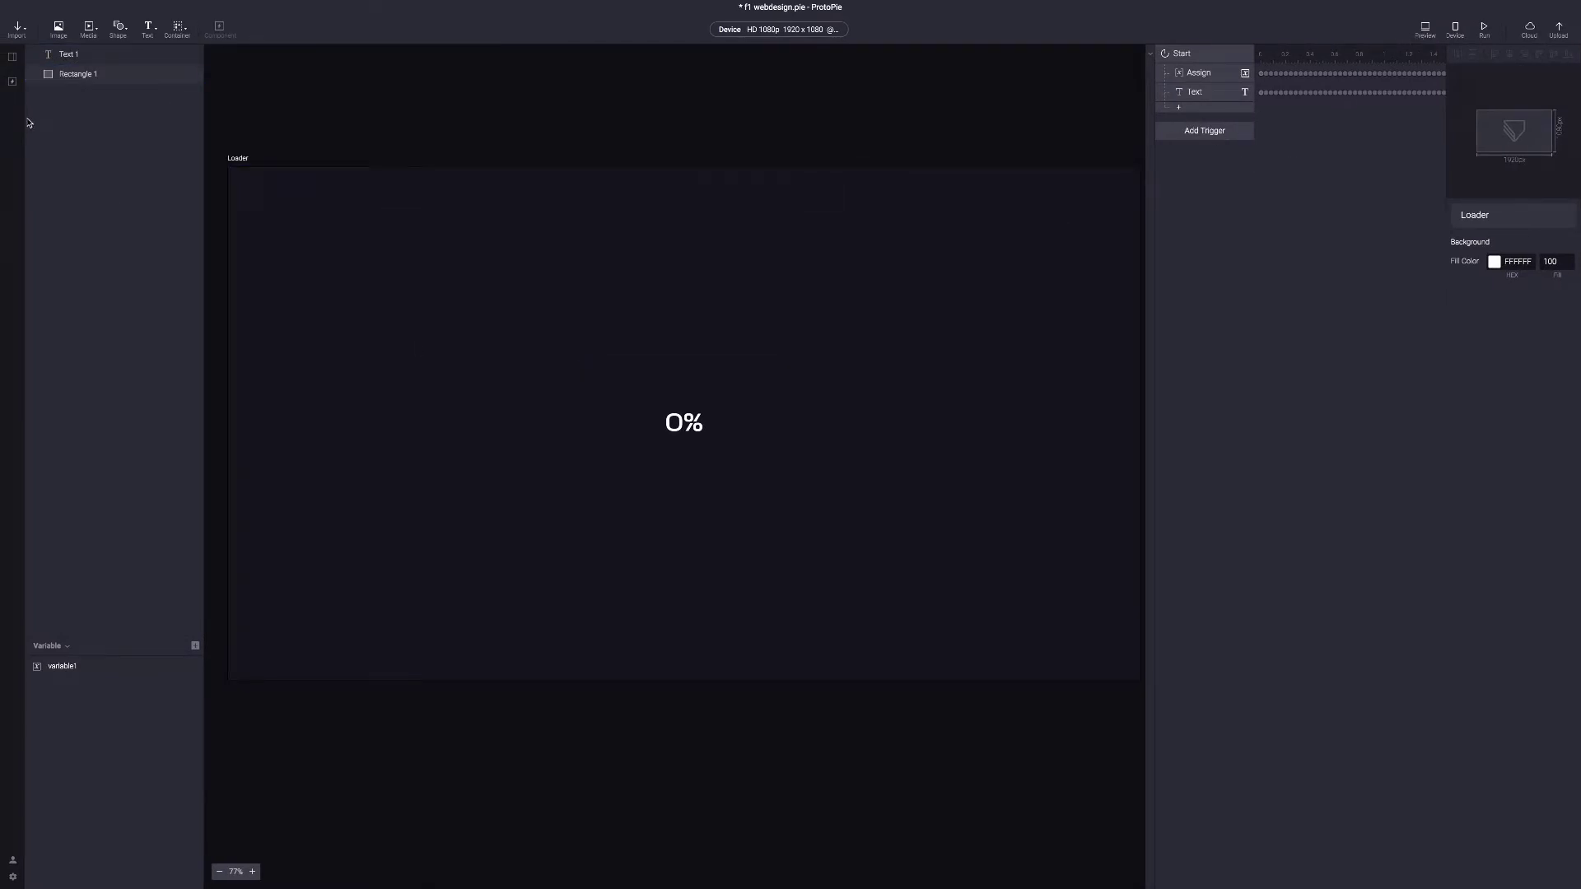
Add a 100 × 100 rectangle and place it horizontally centred just below the 0% text
{"action": "left_click", "coordinate": [117, 29]}
{"action": "left_click", "coordinate": [117, 55]}
{"action": "left_click_drag", "start_coordinate": [250, 197], "coordinate": [673, 479]}
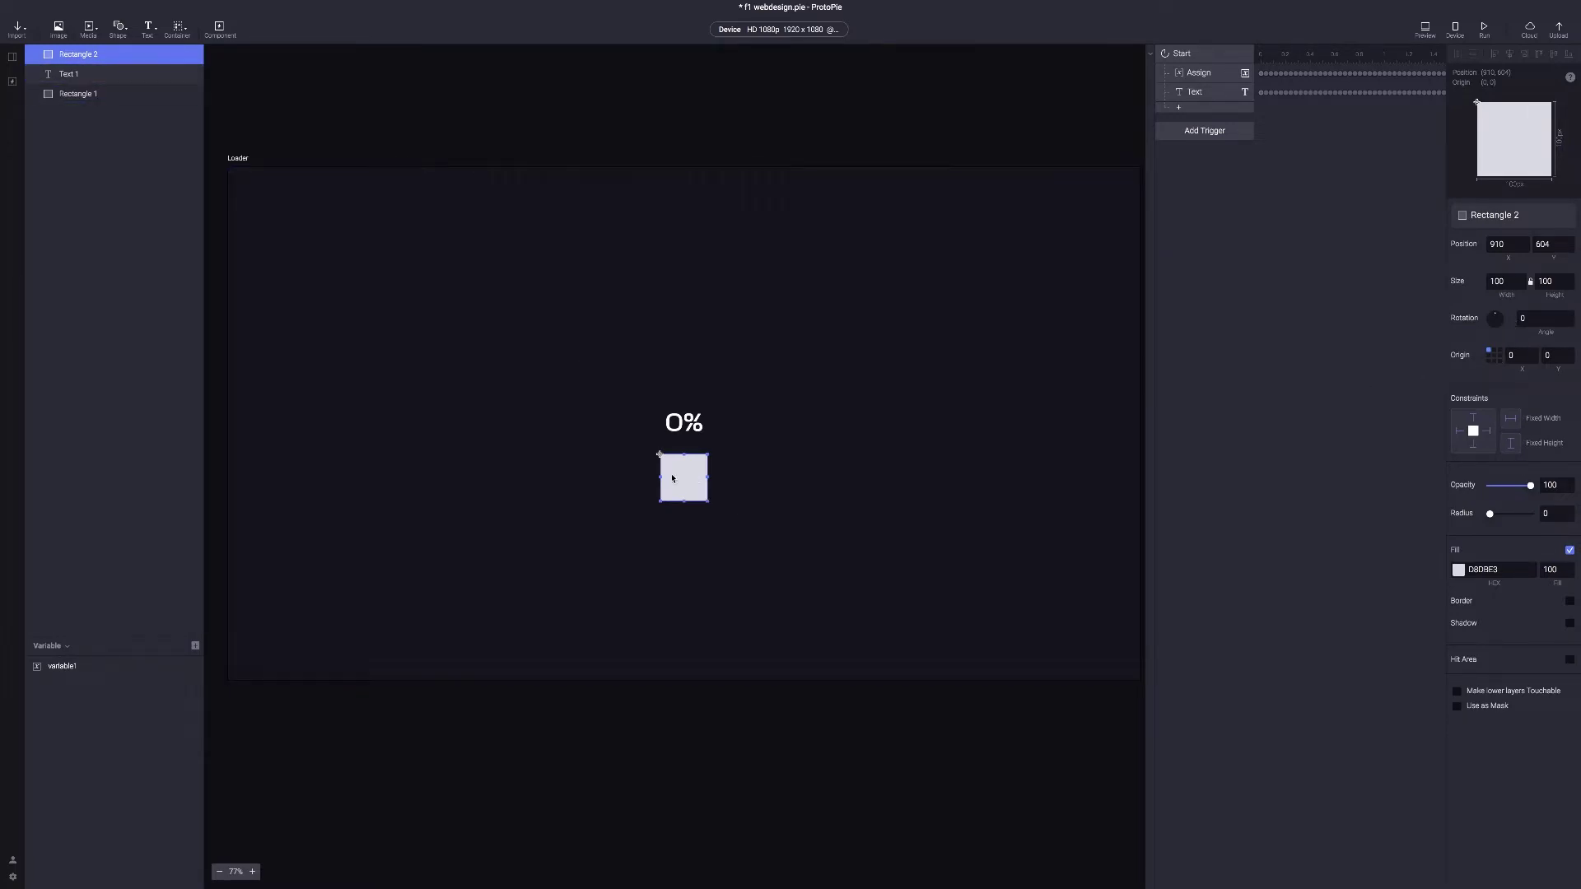
Set the new rectangle's origin to its centre and its size to 0 wide by 3 high
{"action": "left_click", "coordinate": [1493, 356]}
{"action": "left_click", "coordinate": [1505, 283]}
{"action": "type", "text": "0"}
{"action": "key", "text": "Tab"}
{"action": "type", "text": "3"}
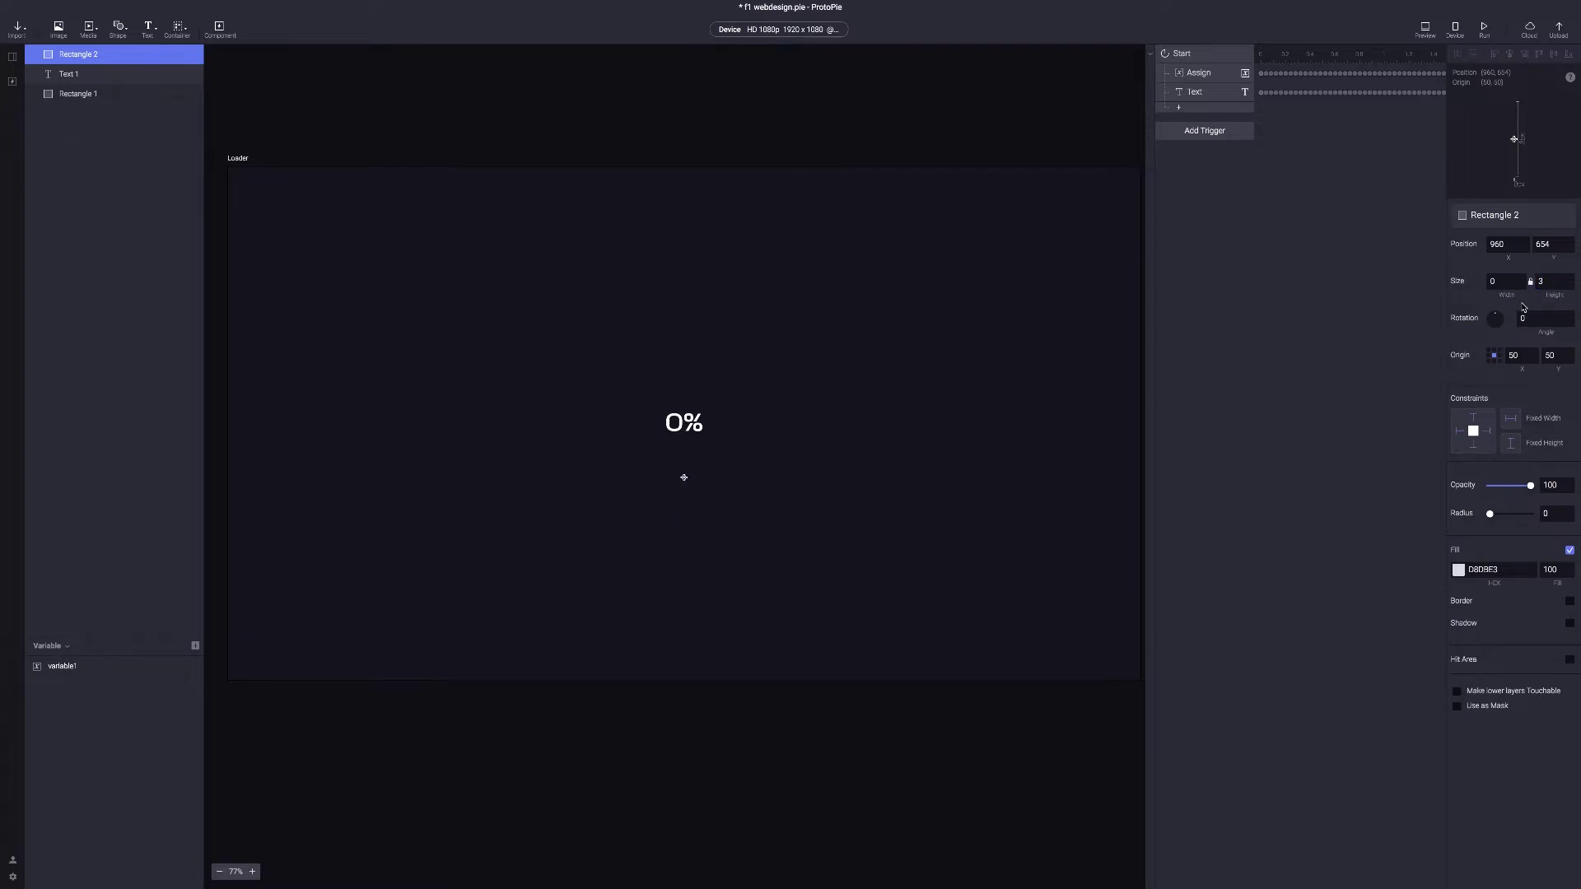
Add a Scale response for Rectangle 2 to the Start trigger, scaling it to a width of 150
{"action": "left_click", "coordinate": [1199, 108]}
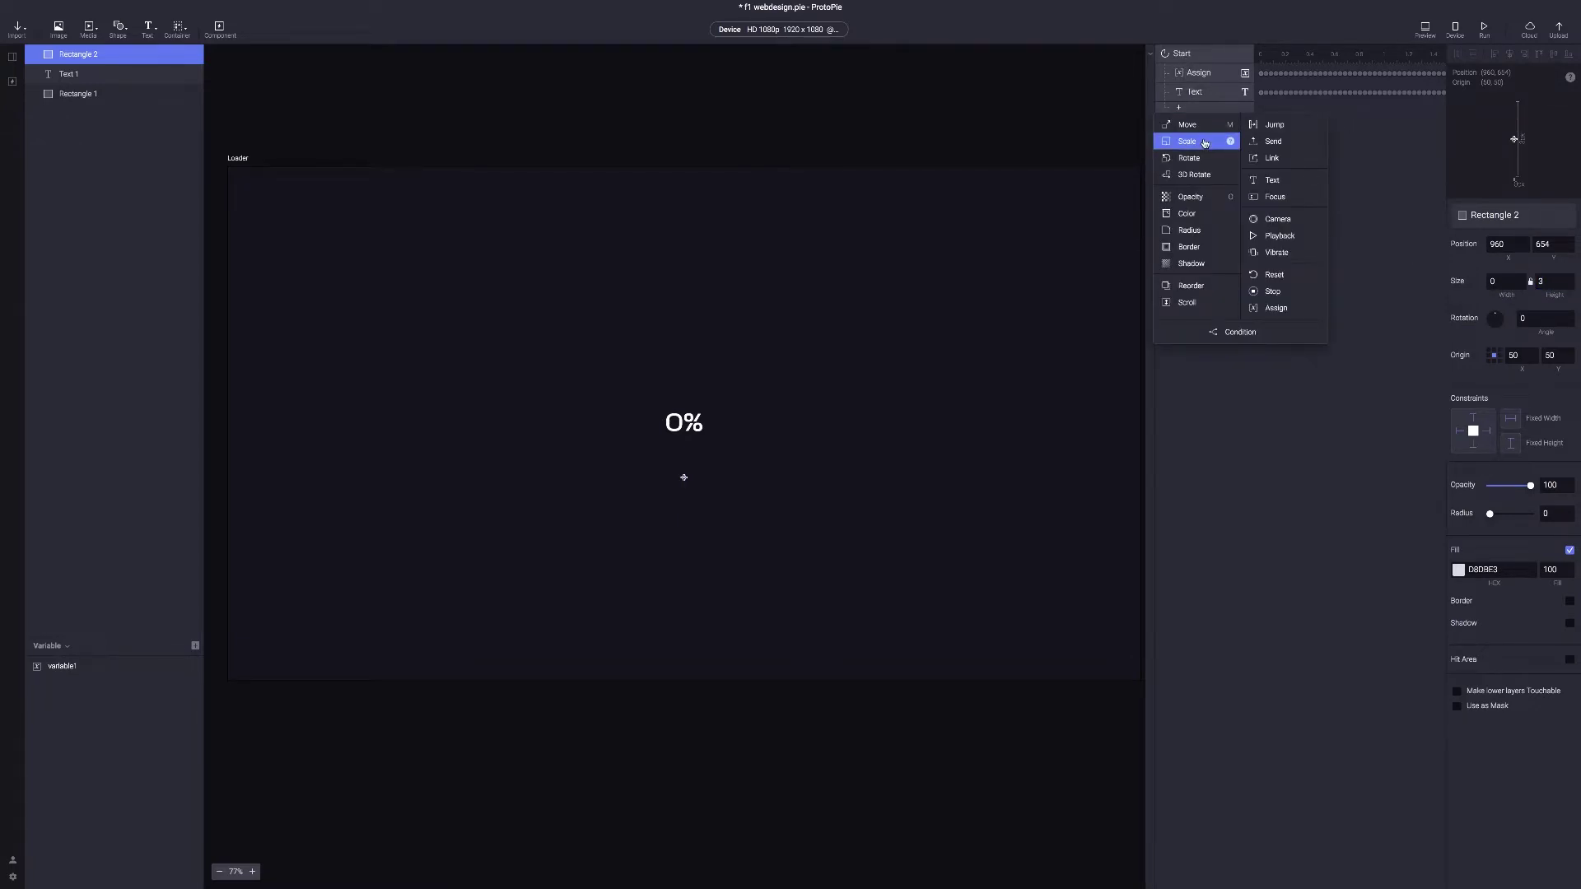
{"action": "left_click", "coordinate": [1204, 144]}
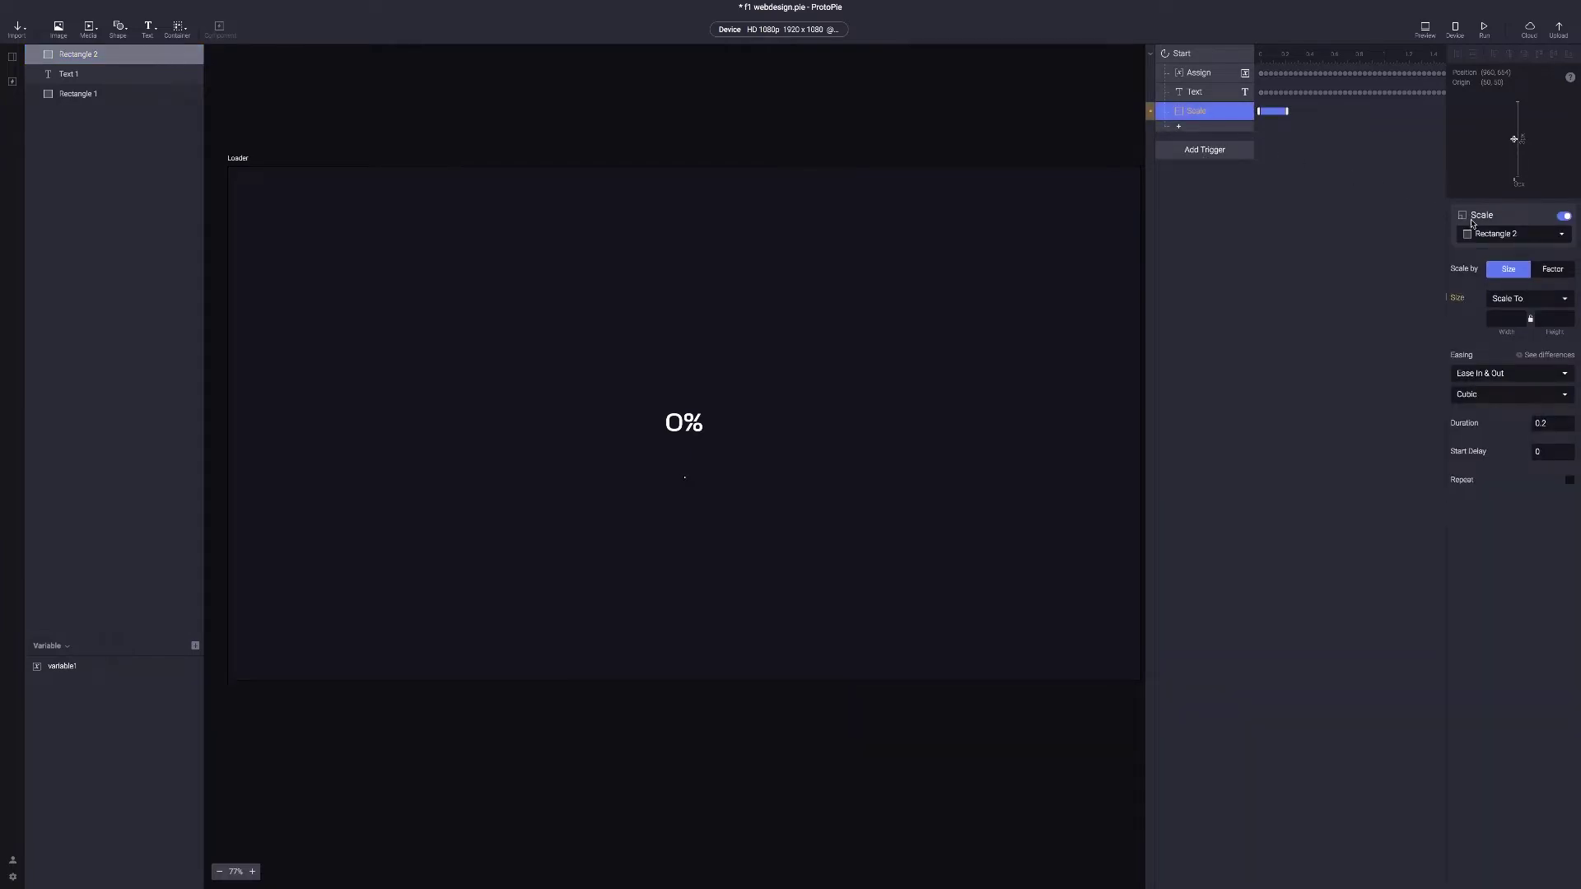
{"action": "left_click", "coordinate": [1499, 234]}
{"action": "left_click", "coordinate": [1494, 257]}
{"action": "left_click", "coordinate": [1505, 321]}
{"action": "key", "text": "Return"}
Give the Scale response linear easing and a 4-second duration to match the counter, and preview the loader animation
{"action": "left_click", "coordinate": [1521, 375]}
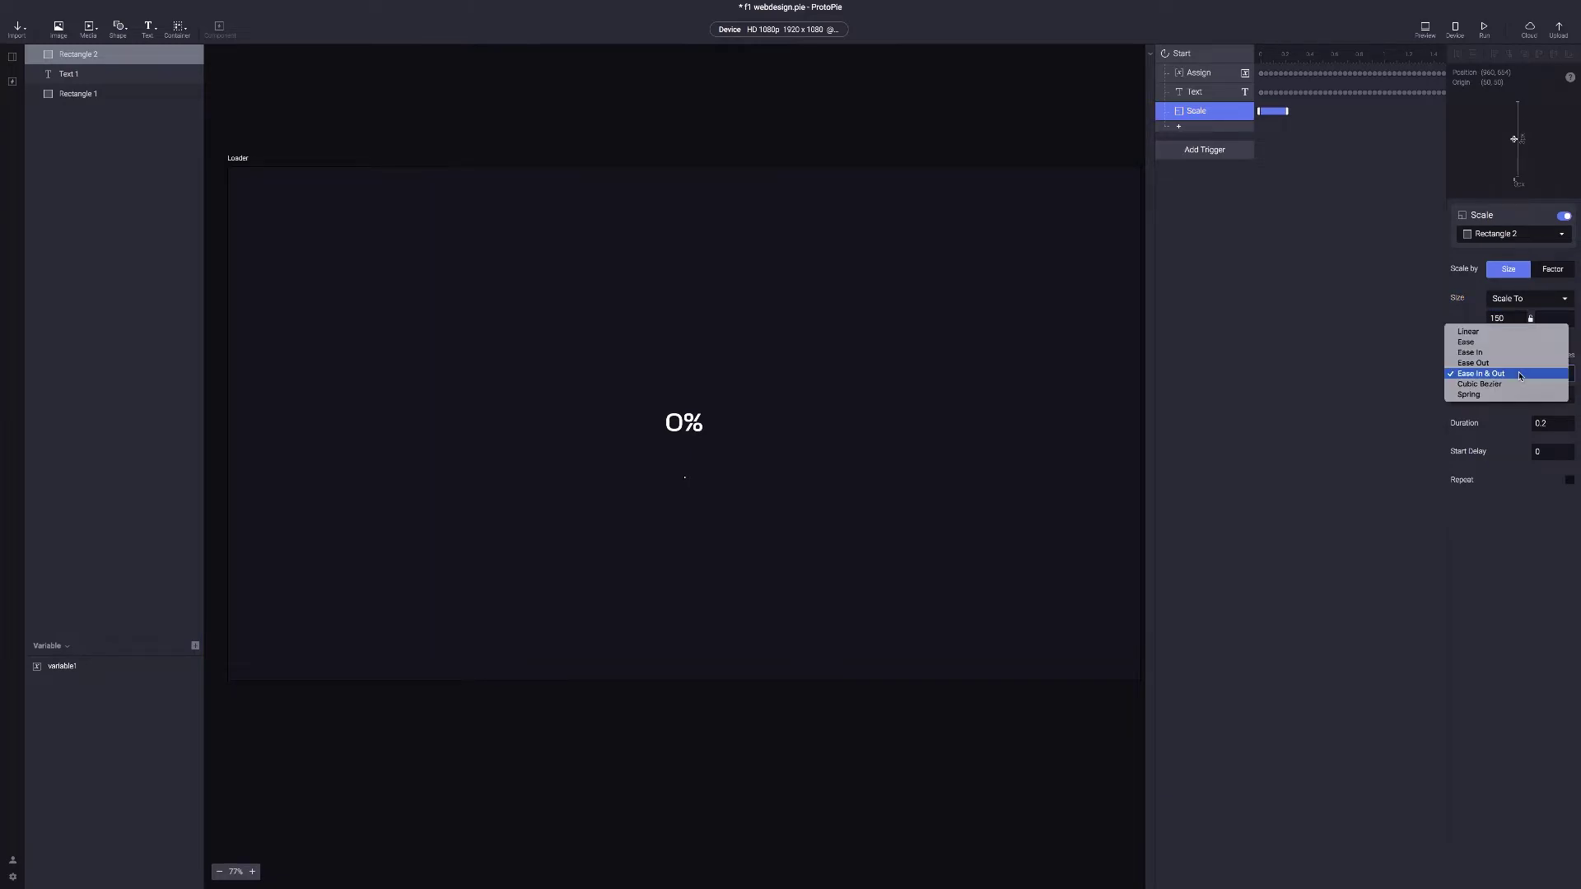
{"action": "left_click", "coordinate": [1491, 337]}
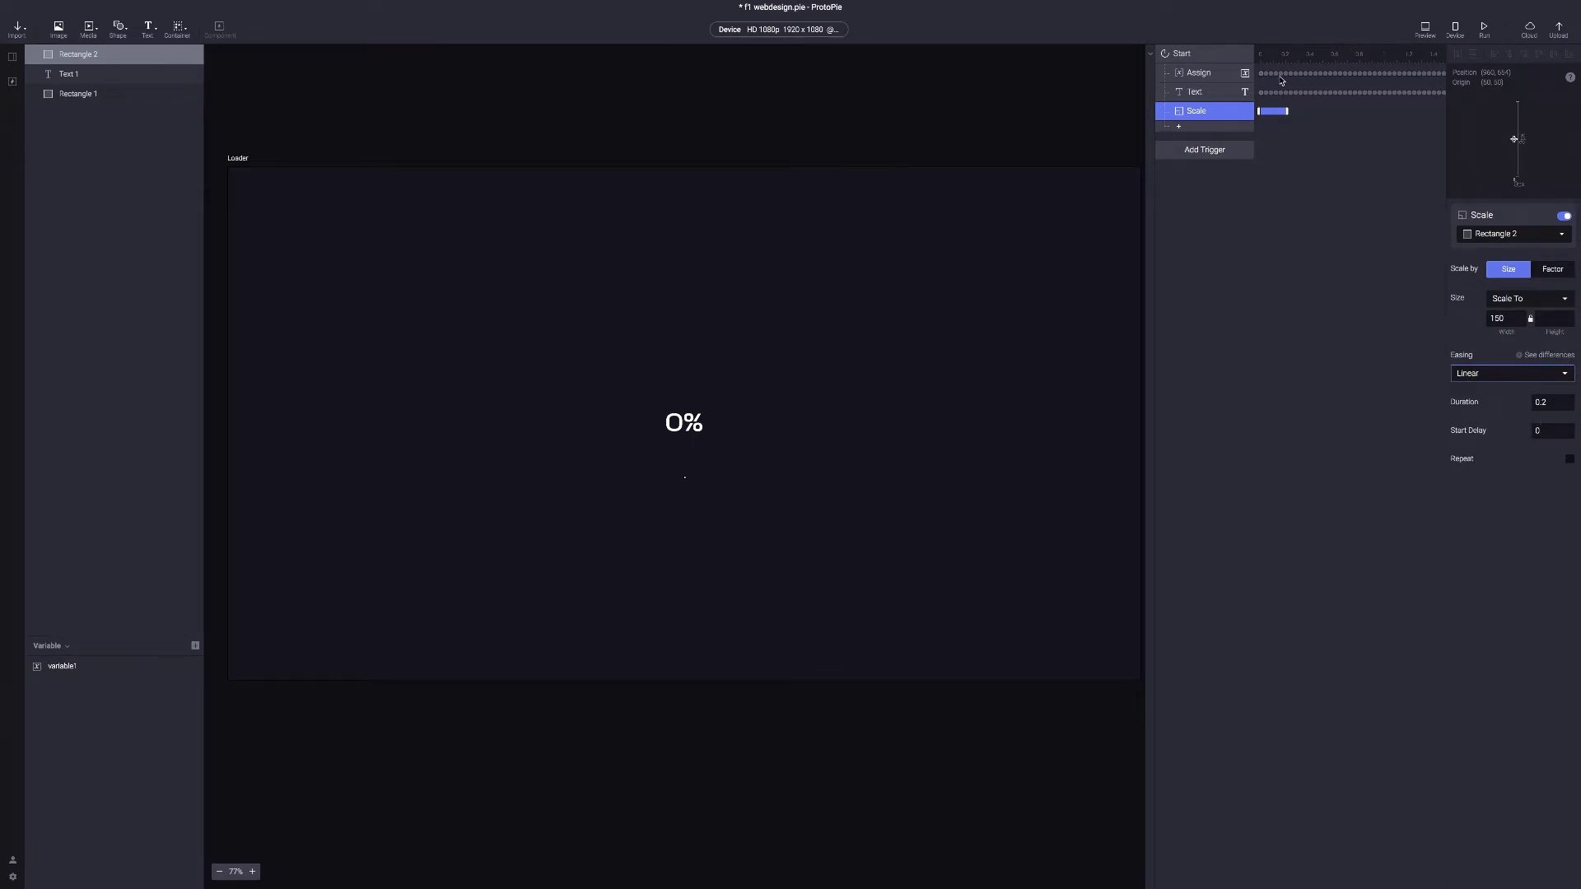
{"action": "scroll", "coordinate": [1307, 92], "scroll_direction": "right", "scroll_amount": 5}
{"action": "scroll", "coordinate": [1309, 92], "scroll_direction": "right", "scroll_amount": 4}
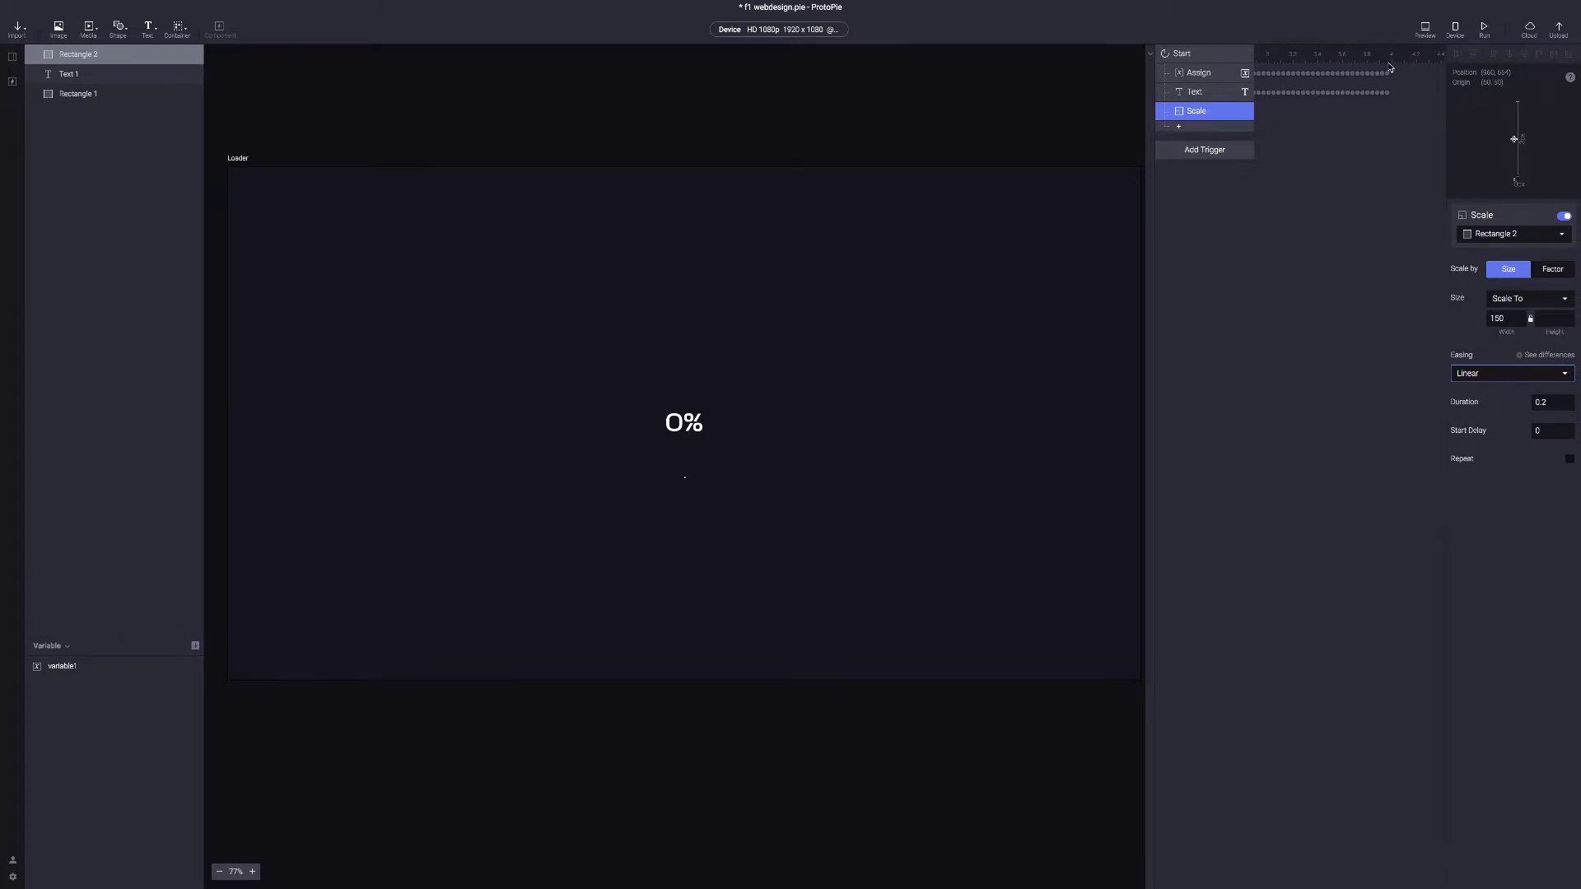
{"action": "left_click", "coordinate": [1547, 403]}
{"action": "type", "text": "4"}
{"action": "key", "text": "Return"}
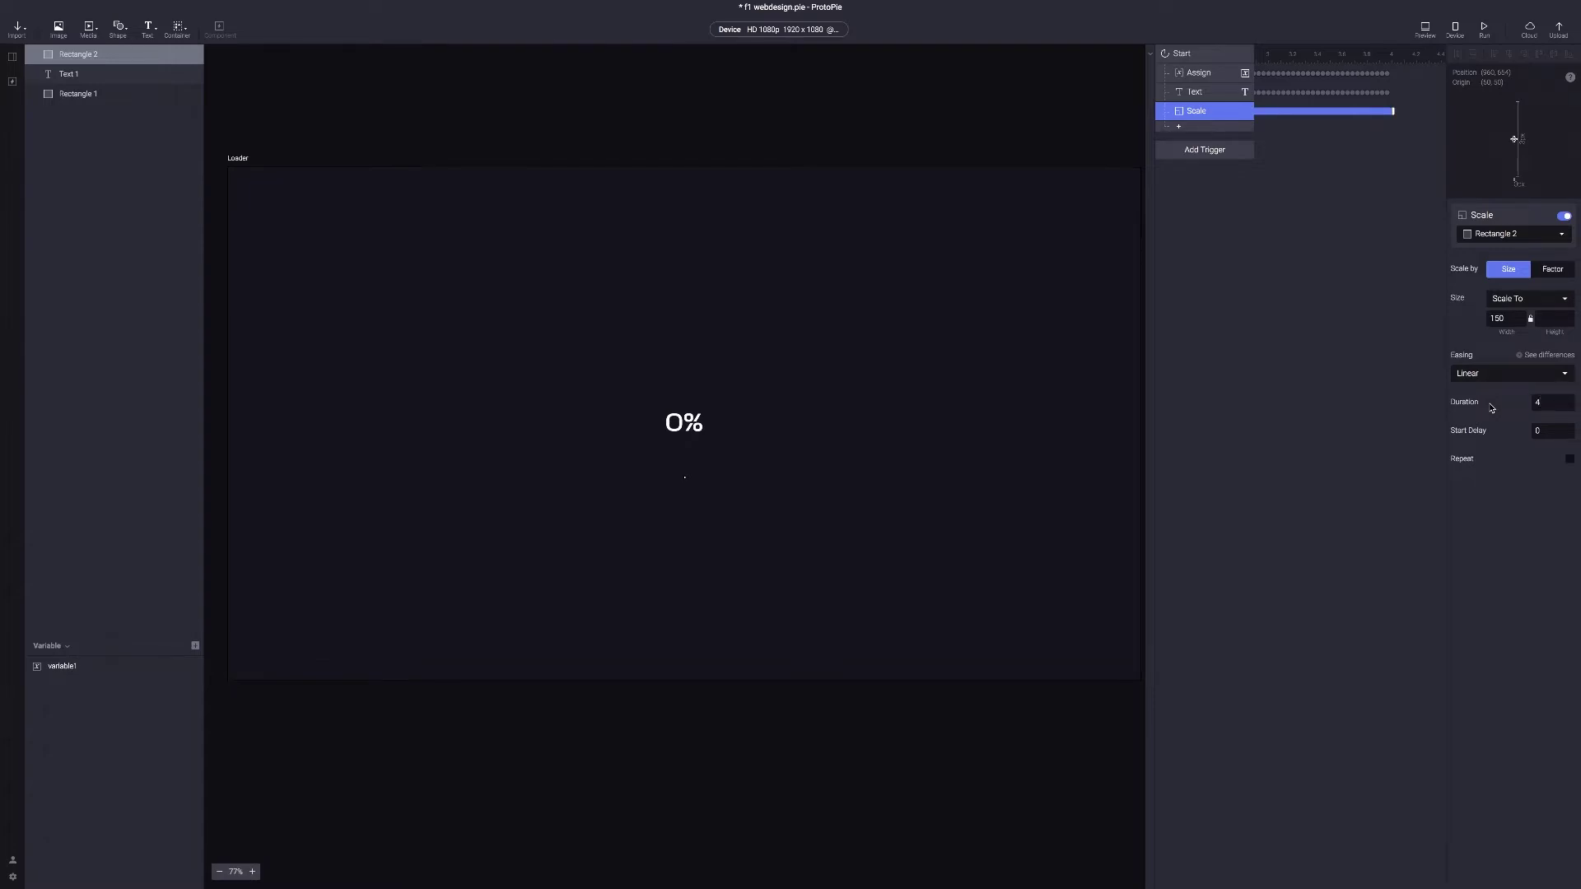
{"action": "key", "text": "super+p"}
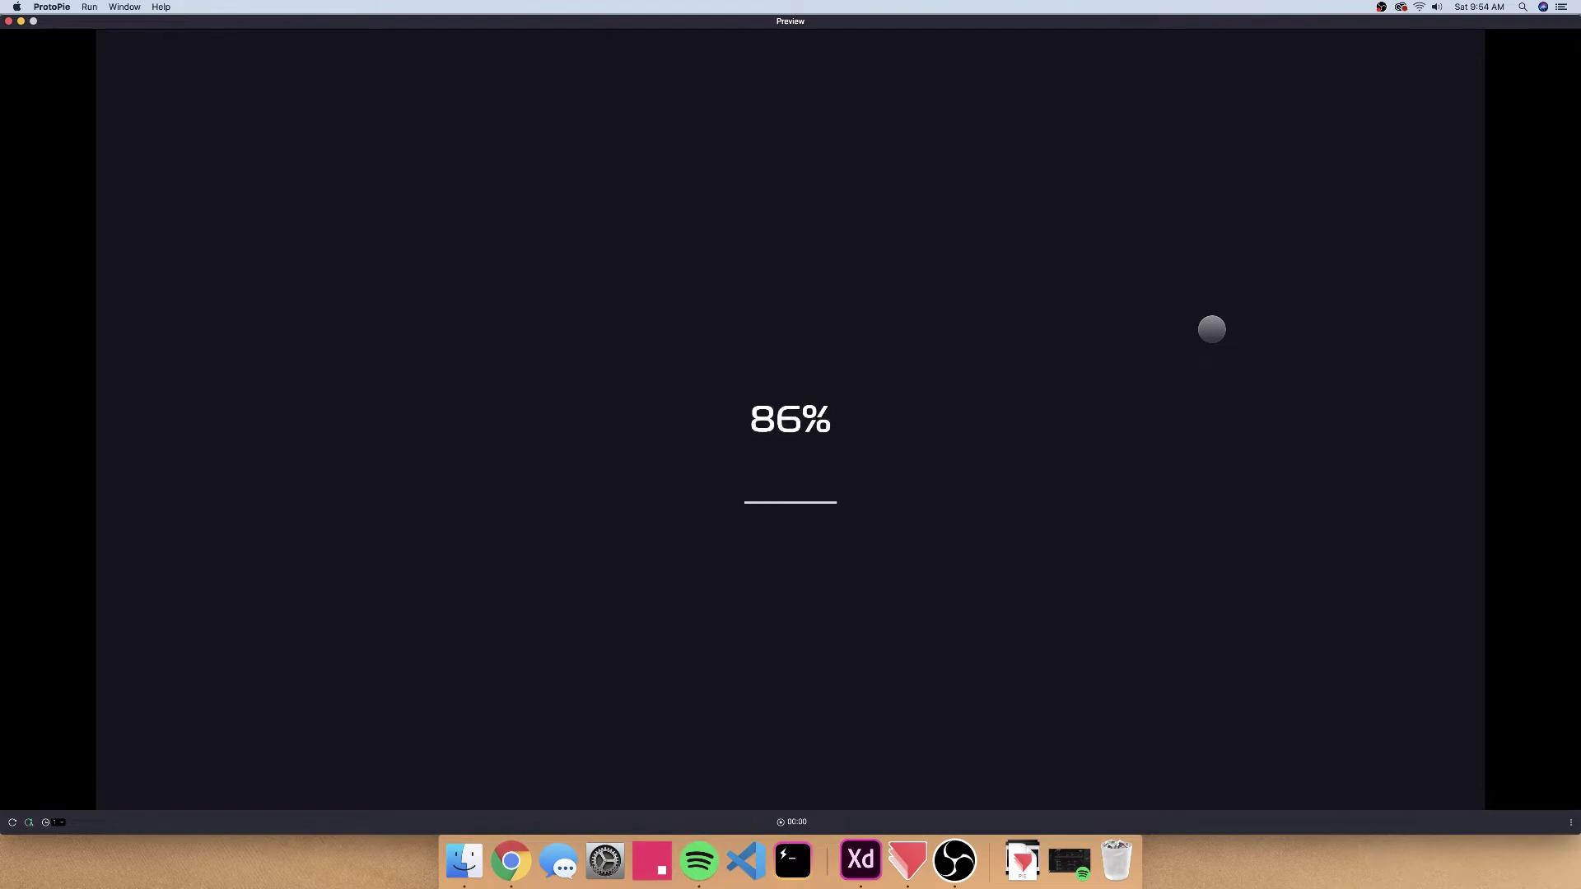
{"action": "key", "text": "super+w"}
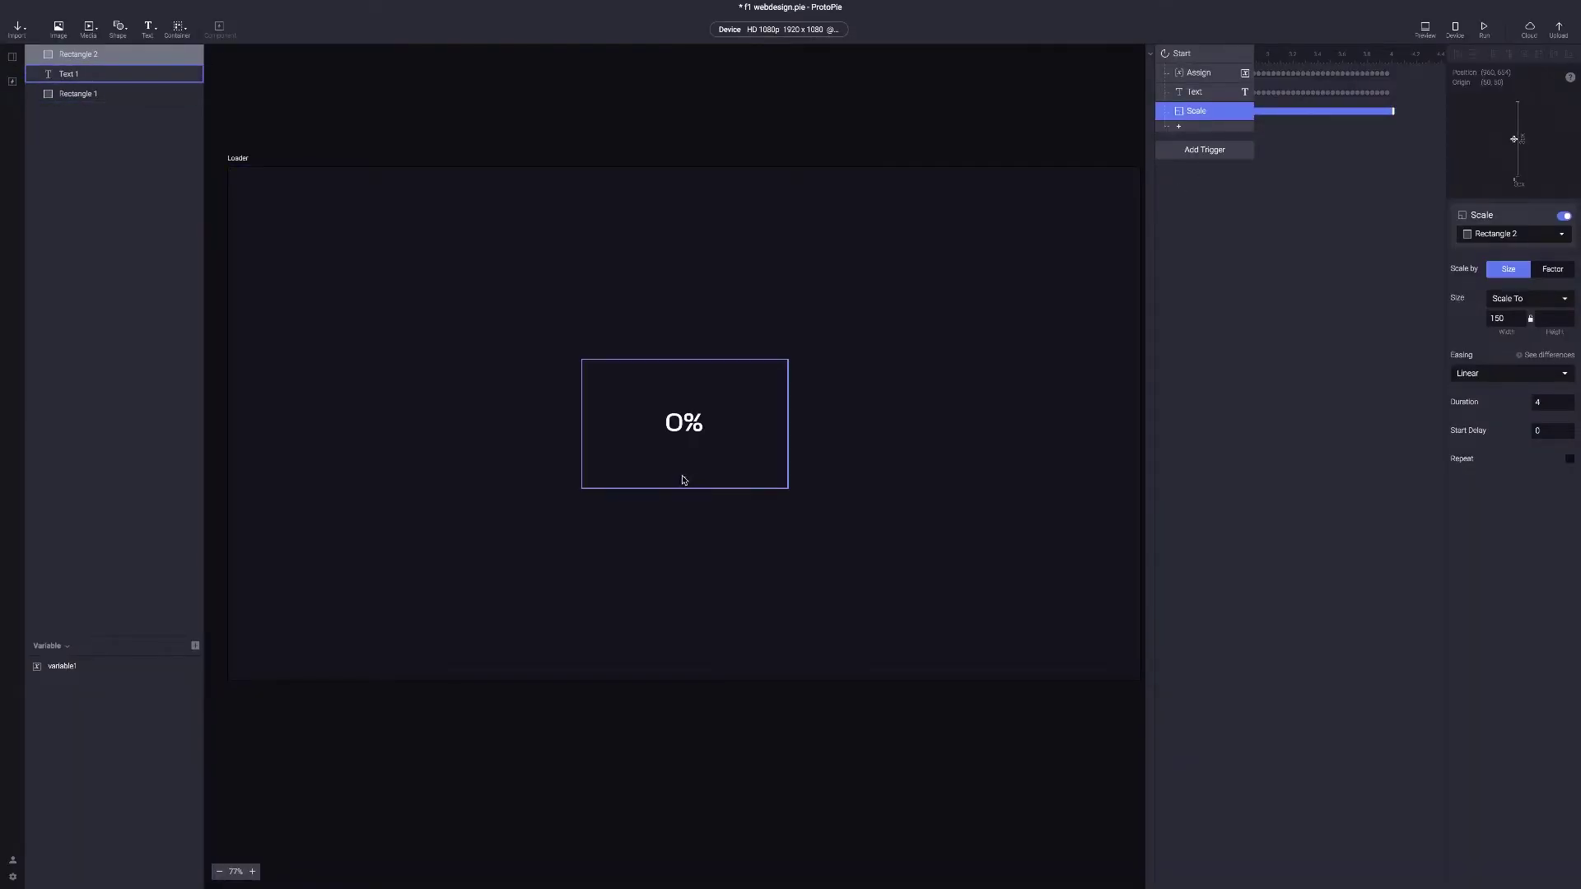
Change the fill colour of the Rectangle 2 loading bar to red, E20600
{"action": "left_click", "coordinate": [577, 429]}
{"action": "left_click", "coordinate": [139, 58]}
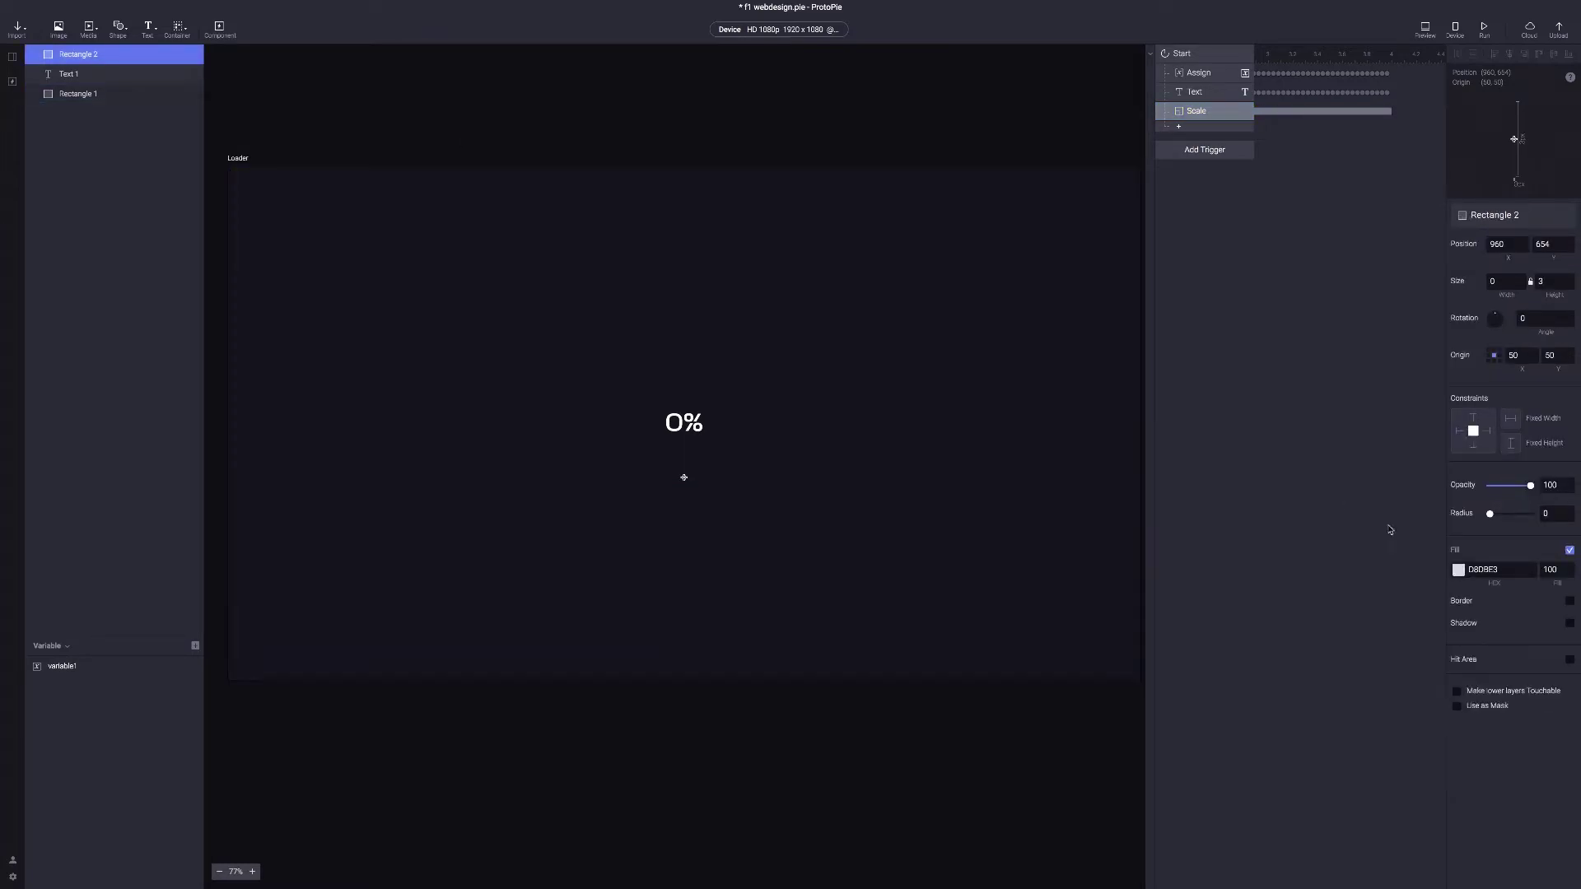
{"action": "left_click", "coordinate": [1514, 576]}
{"action": "type", "text": "E20600"}
{"action": "key", "text": "Return"}
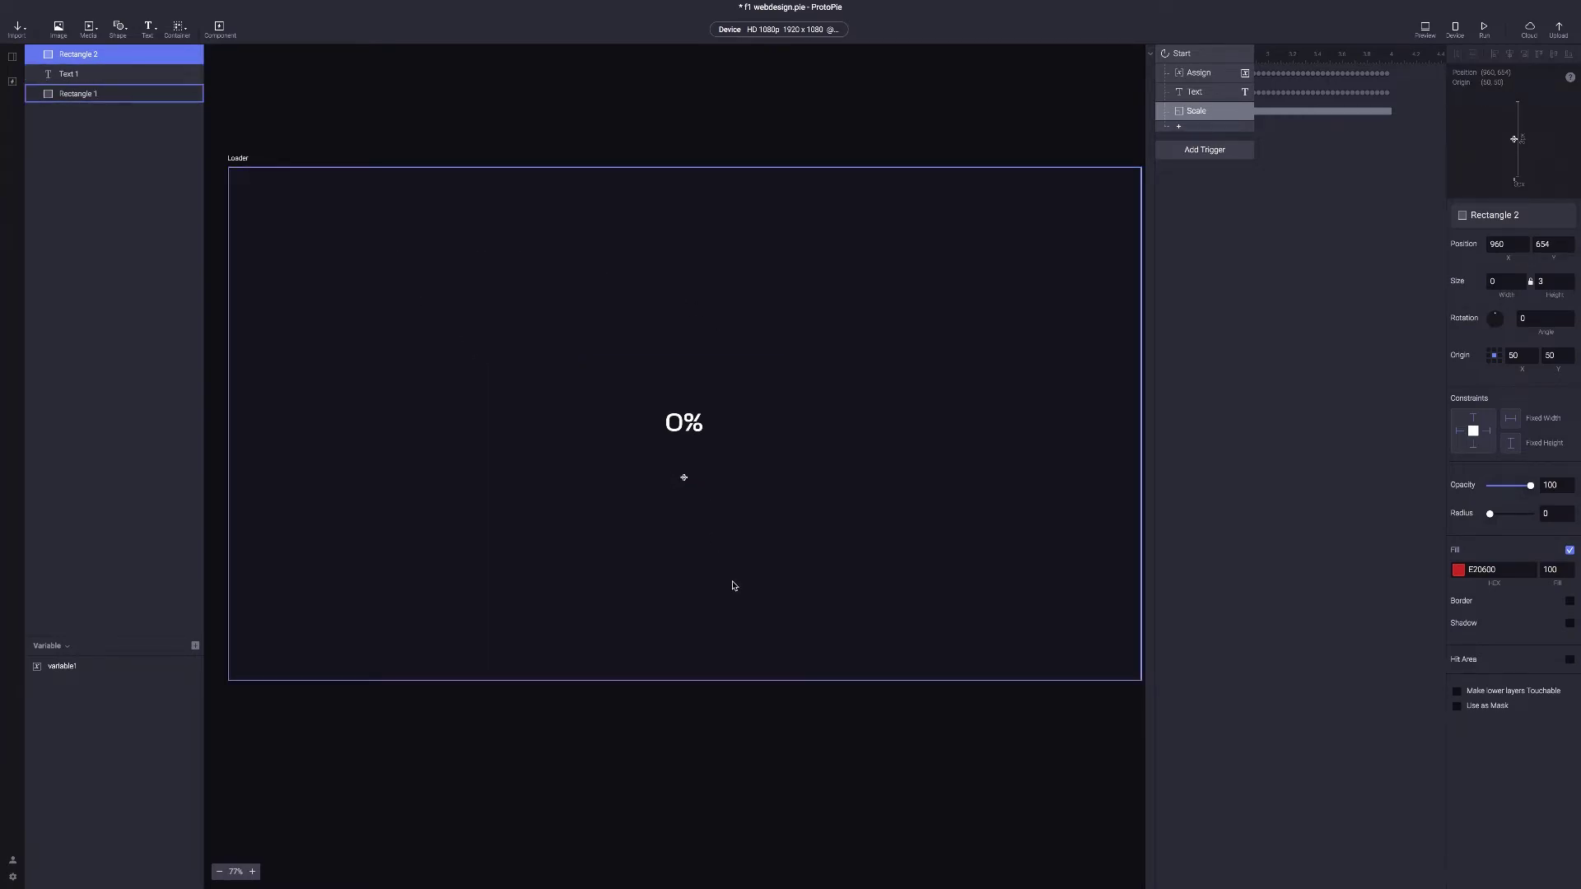
{"action": "left_click", "coordinate": [97, 94]}
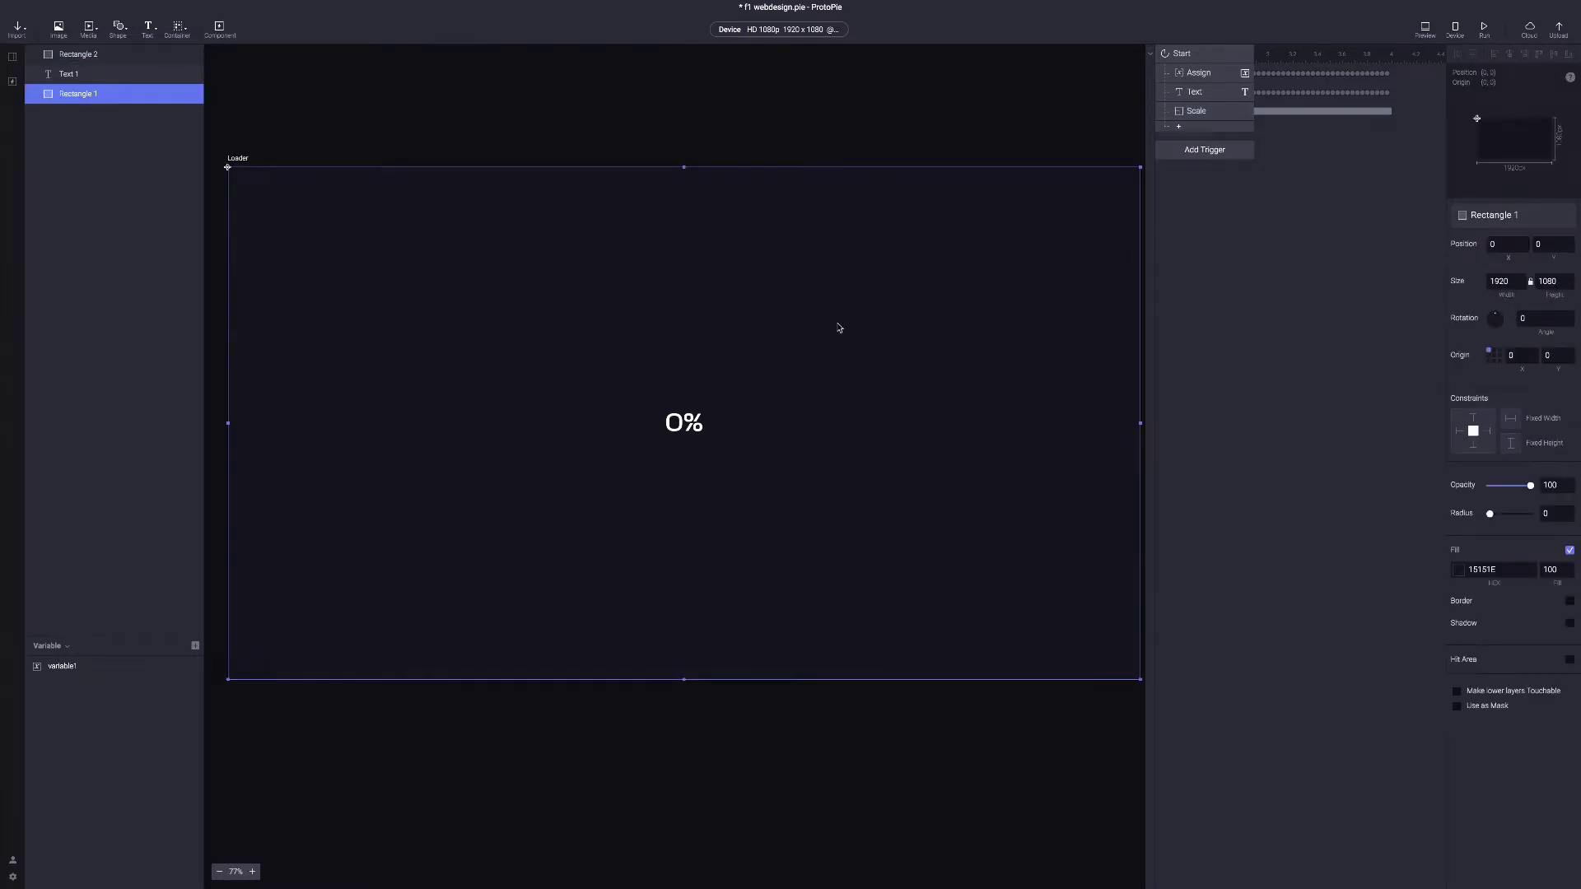
{"action": "left_click_drag", "start_coordinate": [901, 403], "coordinate": [900, 205]}
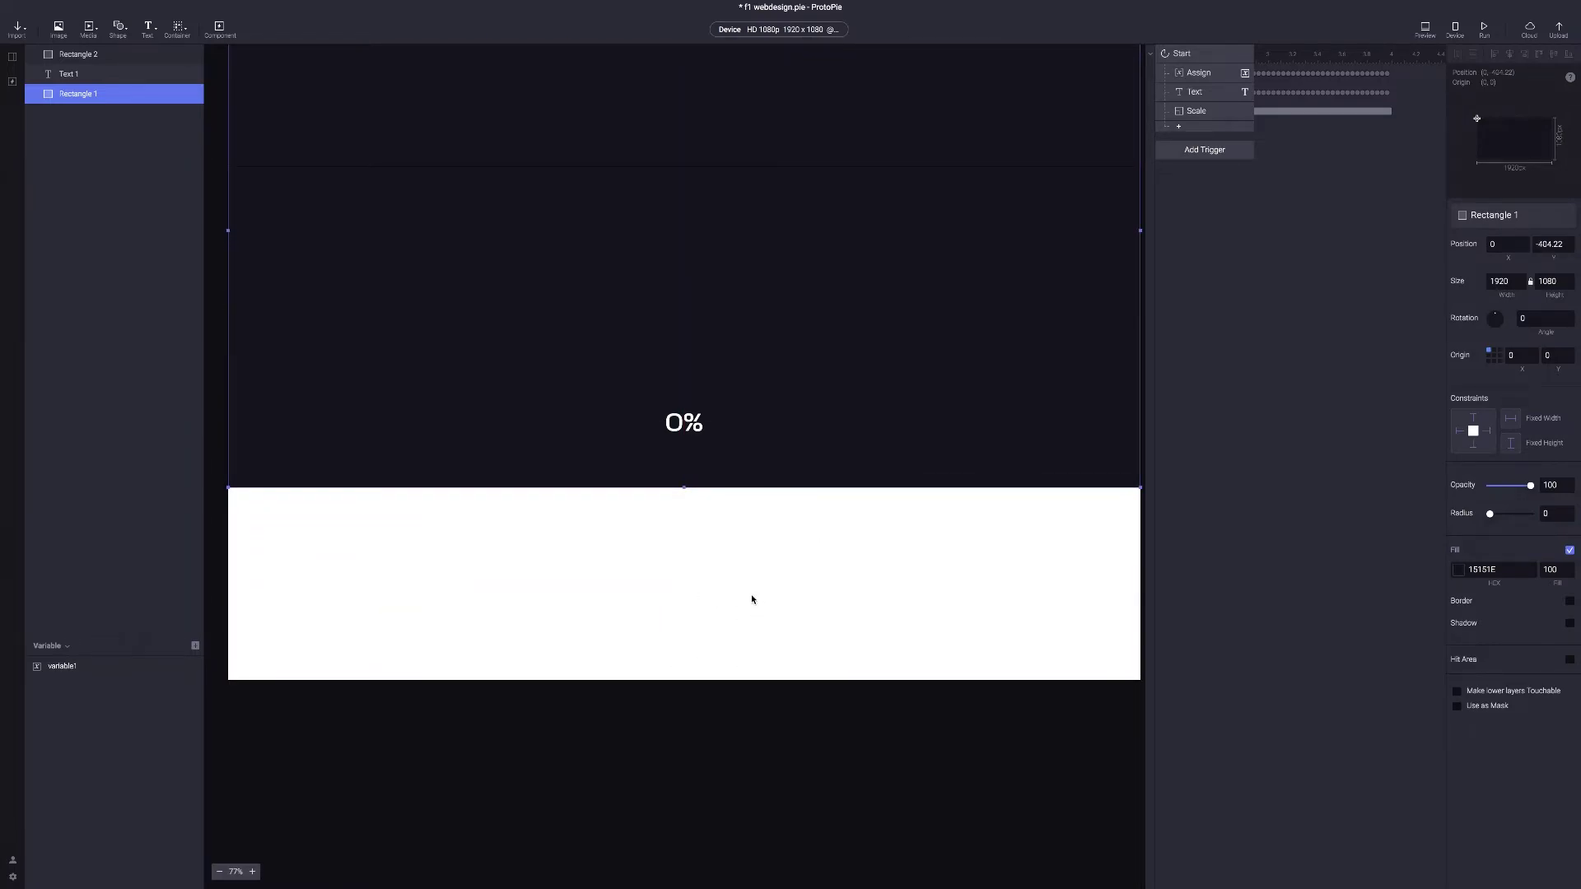
{"action": "left_click", "coordinate": [14, 64]}
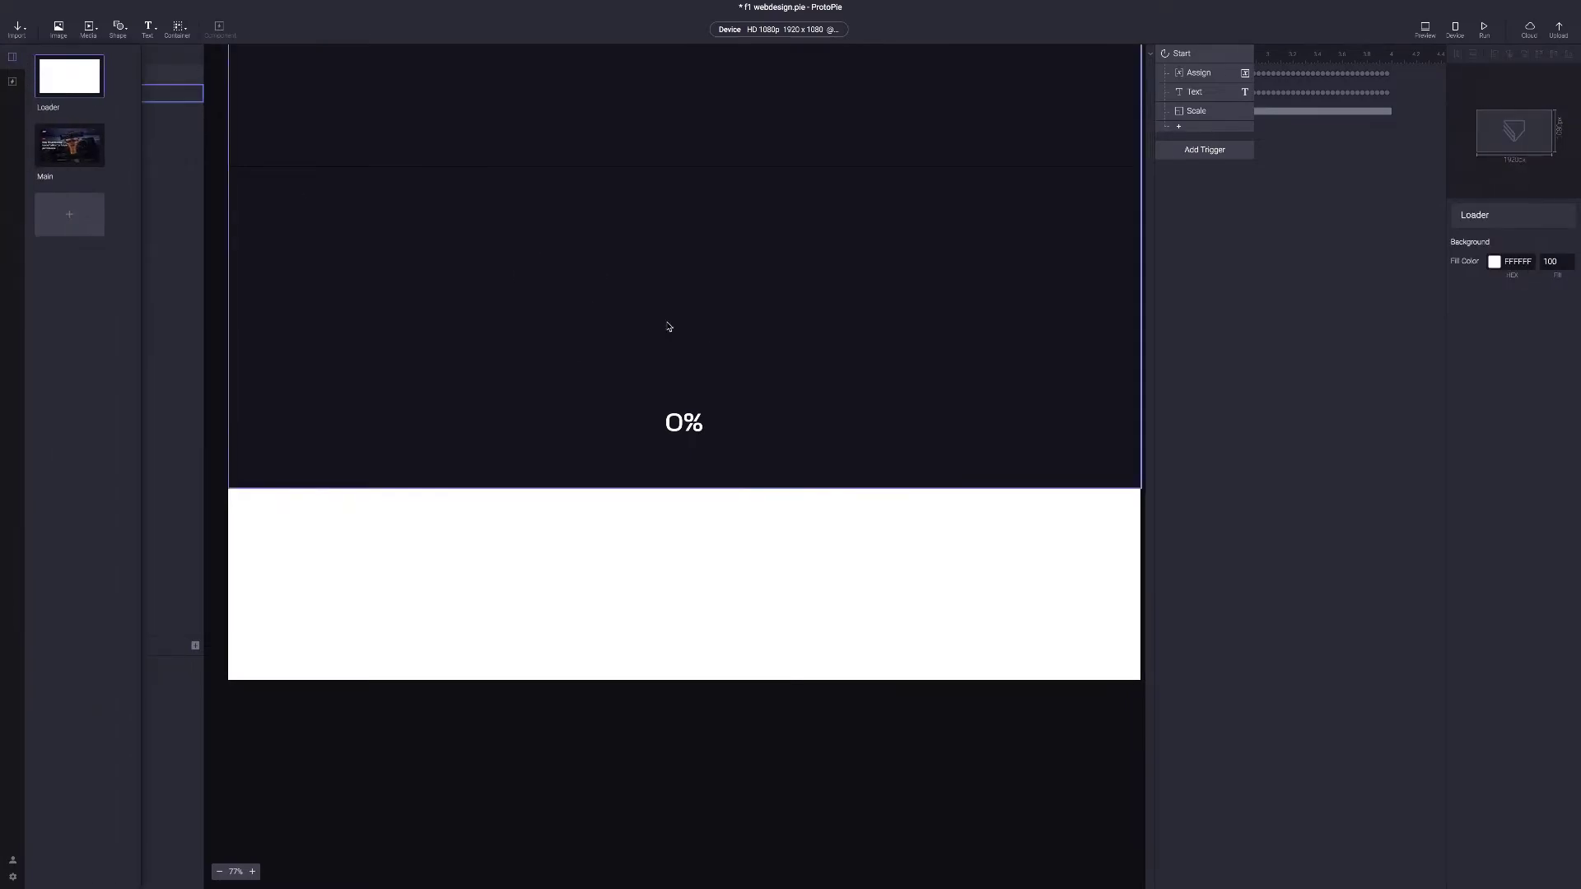
{"action": "left_click", "coordinate": [1094, 434]}
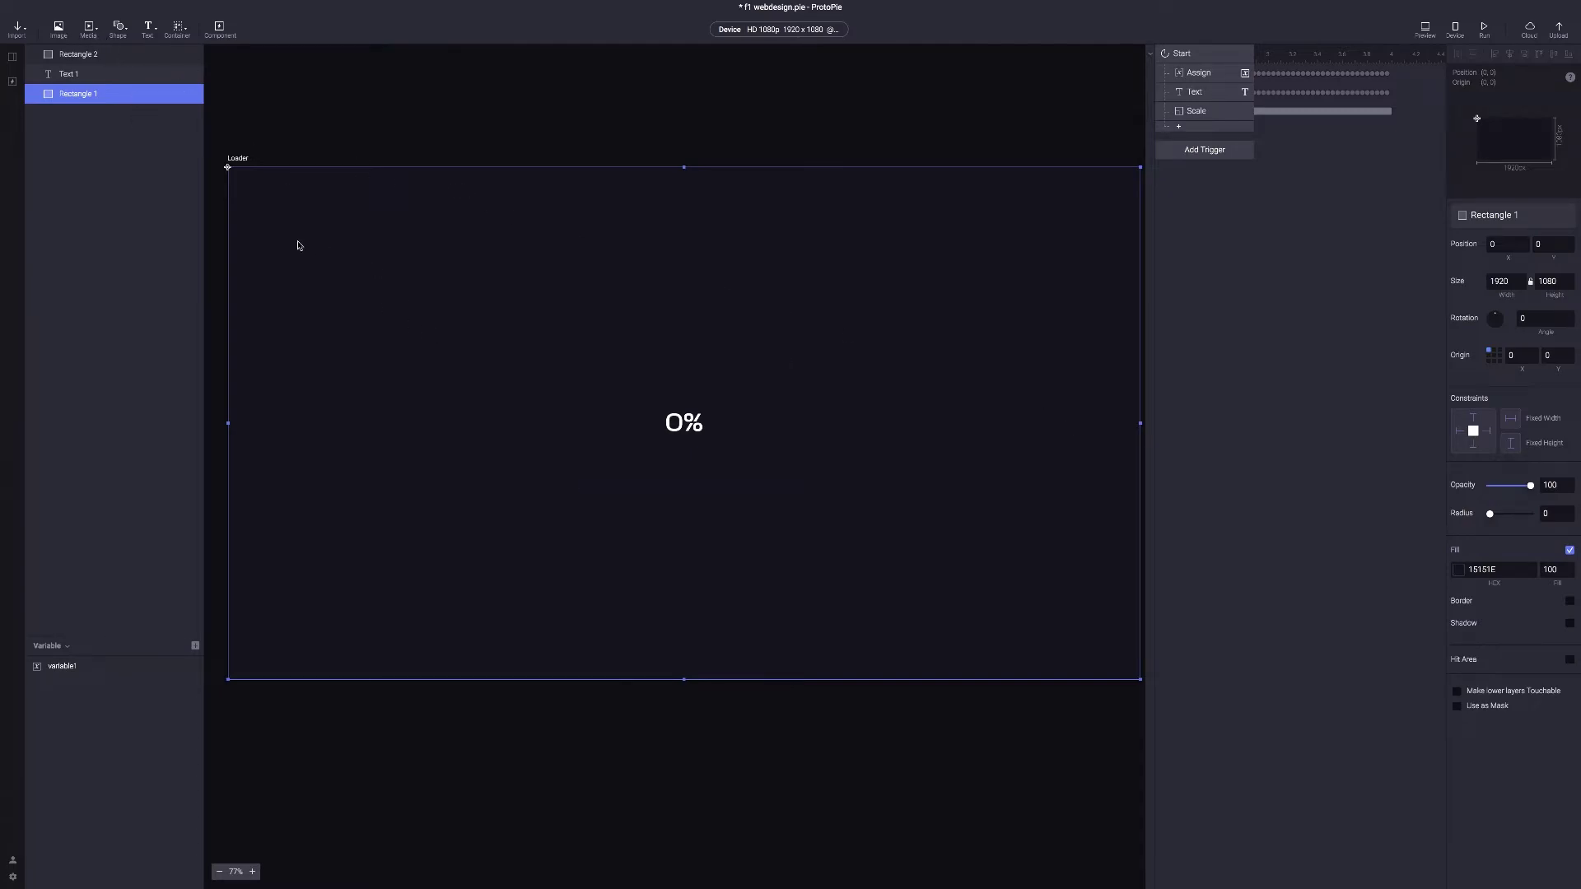
Copy the Slide 1 image from the Main scene into the Loader scene and place it beneath Rectangle 1
{"action": "left_click", "coordinate": [15, 61]}
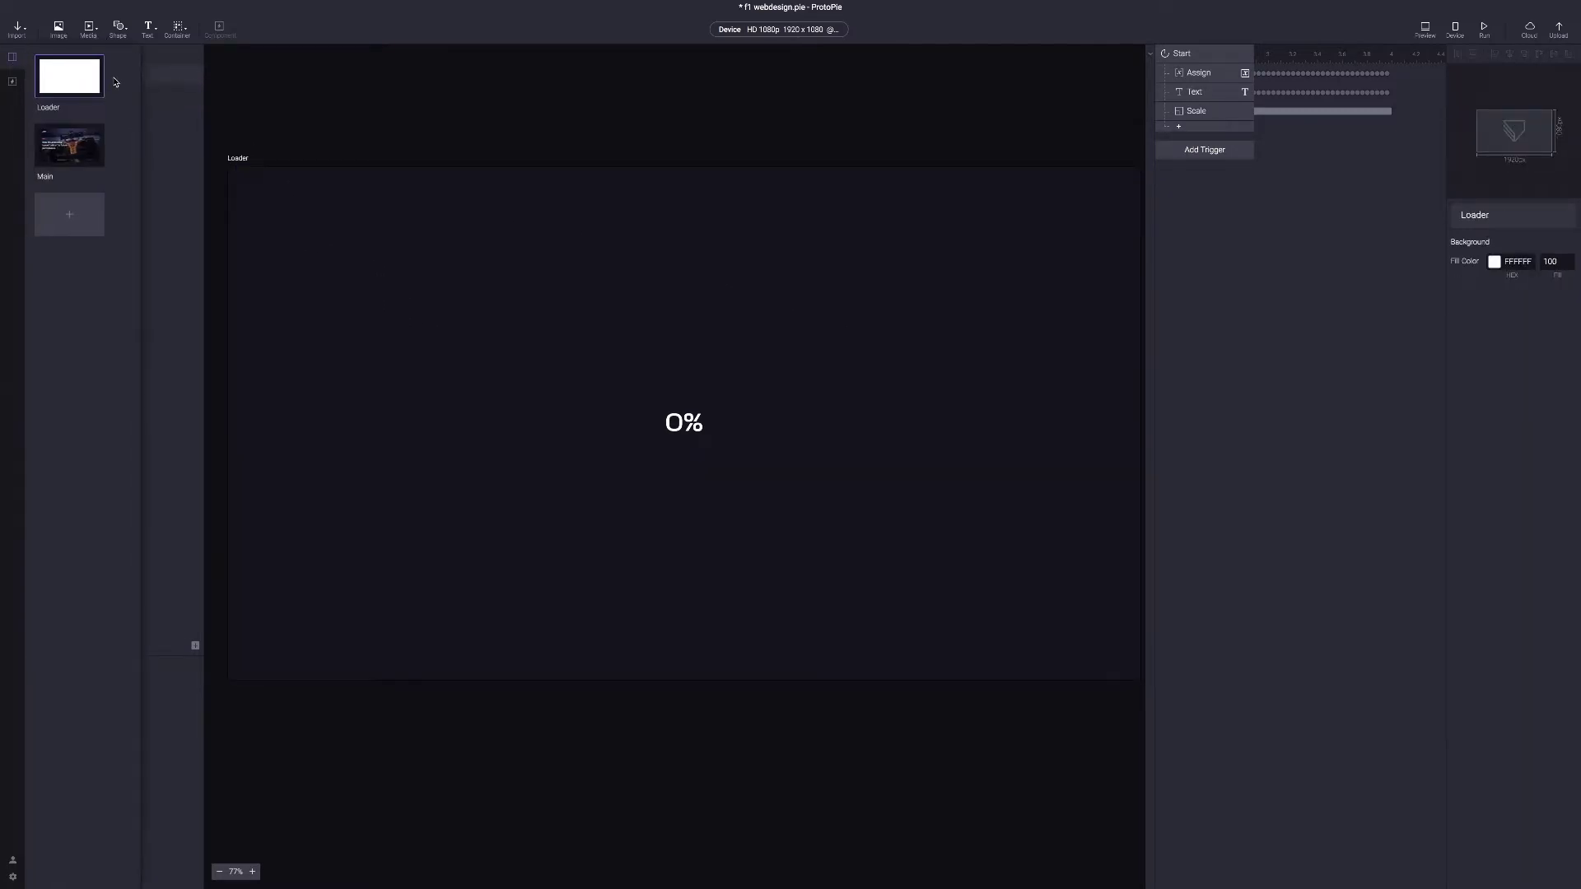
{"action": "left_click", "coordinate": [66, 149]}
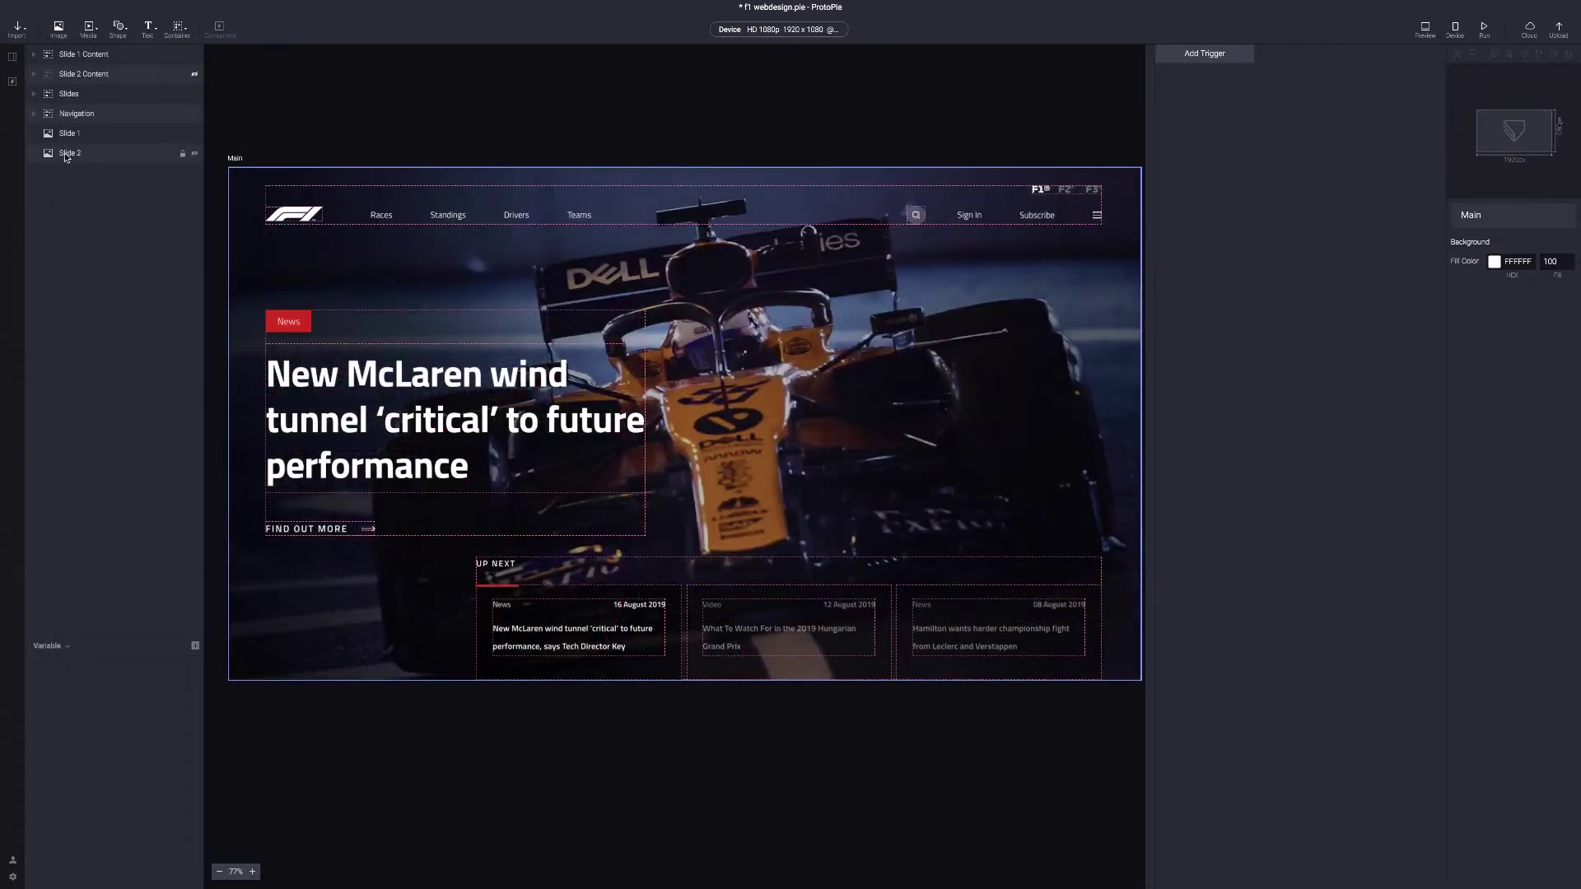
{"action": "left_click", "coordinate": [72, 140]}
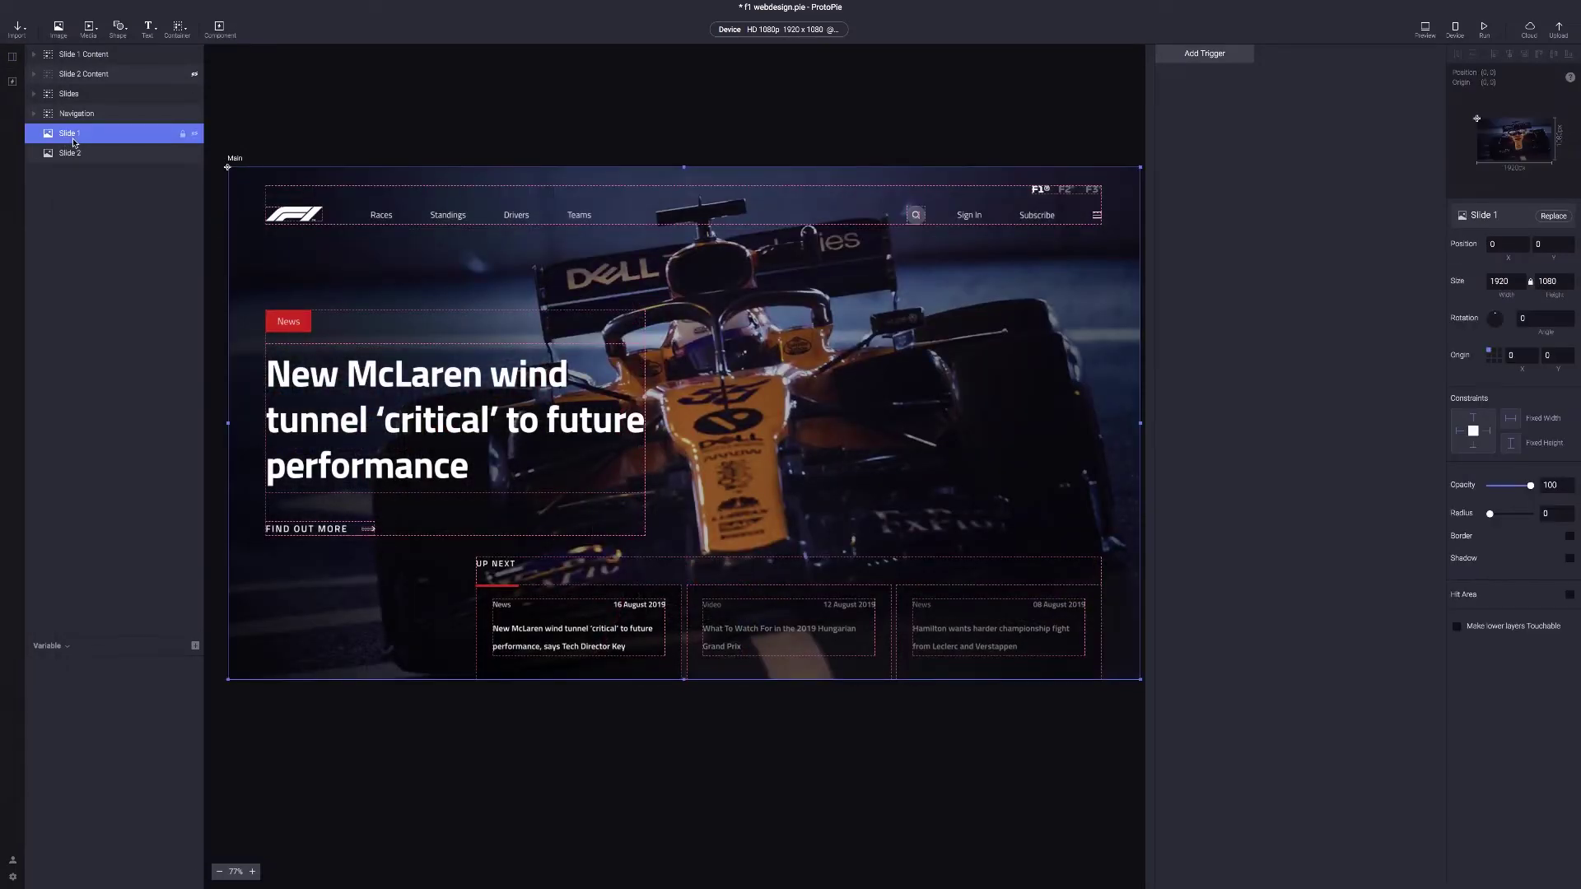
{"action": "left_click", "coordinate": [13, 61]}
{"action": "left_click", "coordinate": [66, 74]}
{"action": "key", "text": "ctrl+v"}
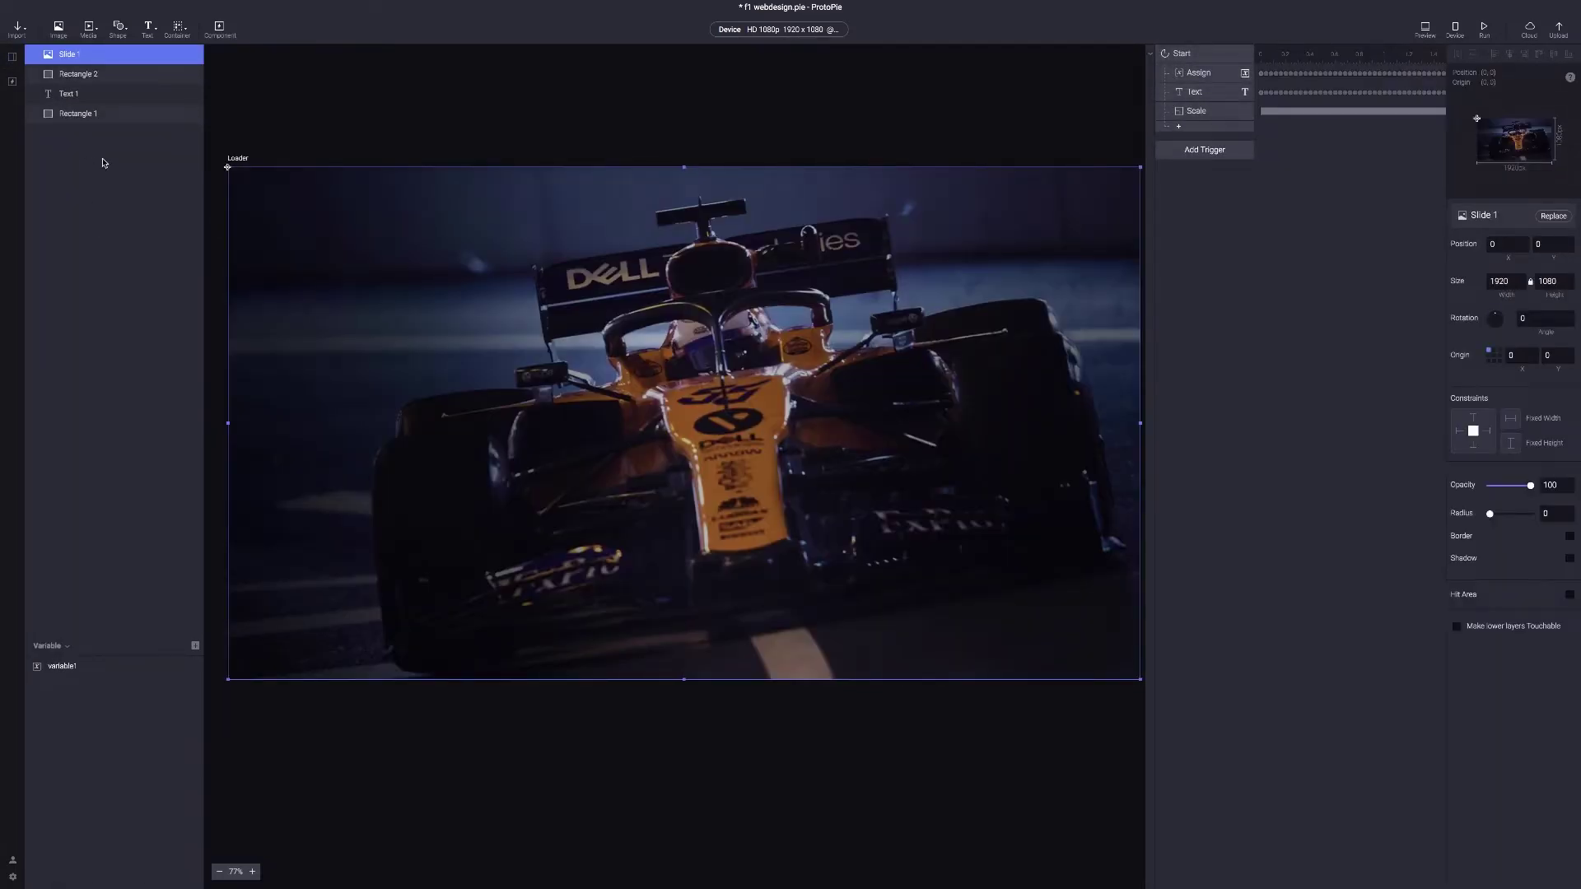
{"action": "left_click_drag", "start_coordinate": [78, 55], "coordinate": [114, 131]}
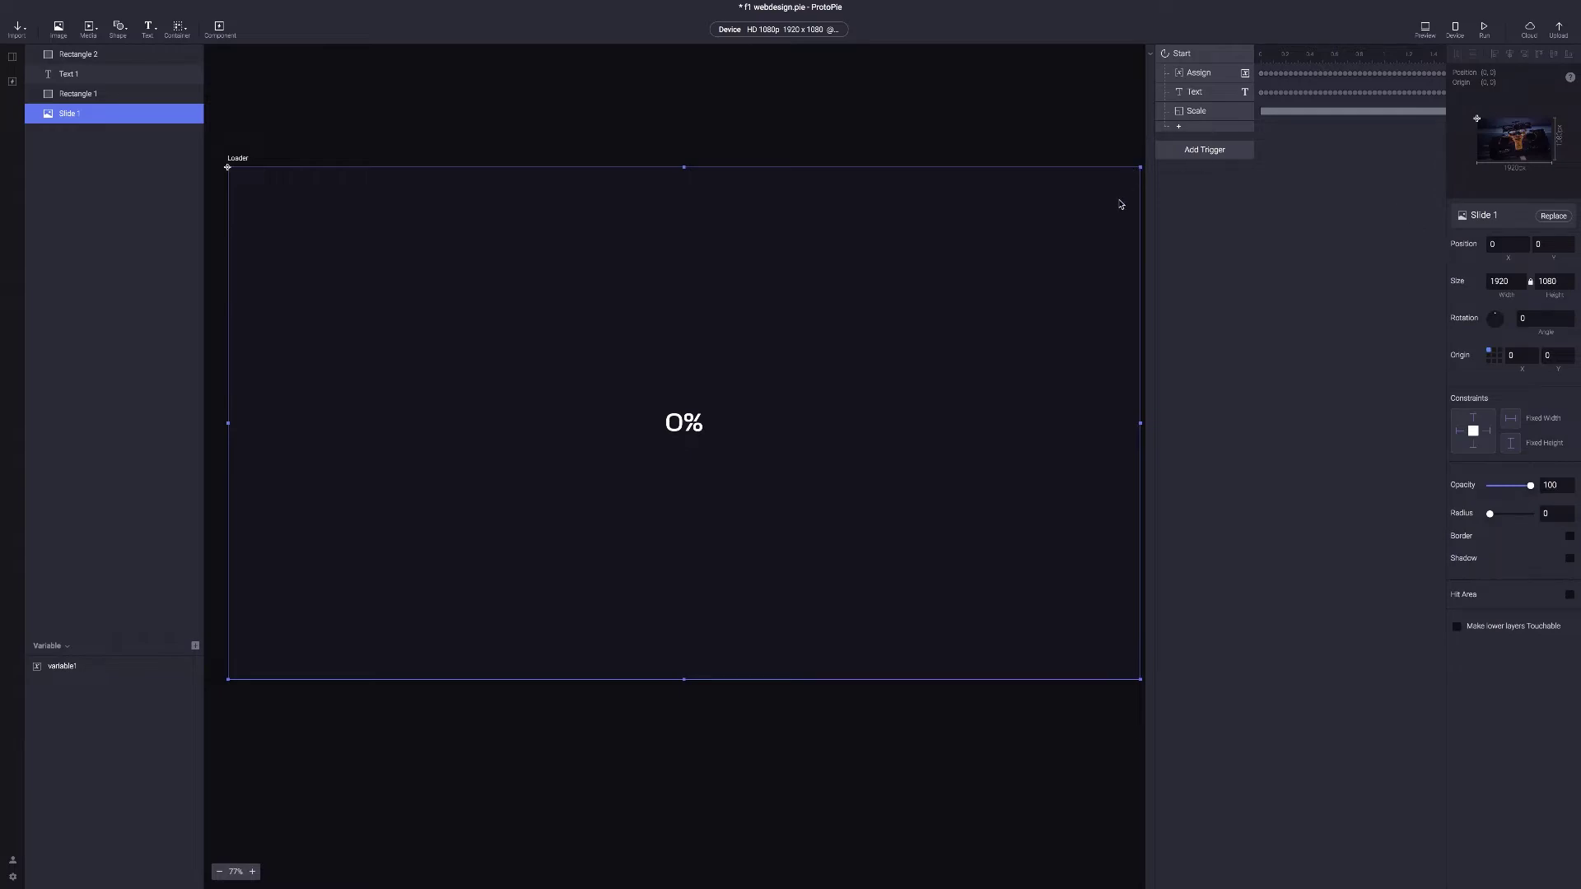
Preview the loader, then switch to the browser and replay the reference video's transition from the loader to the first slide
{"action": "key", "text": "super+Return"}
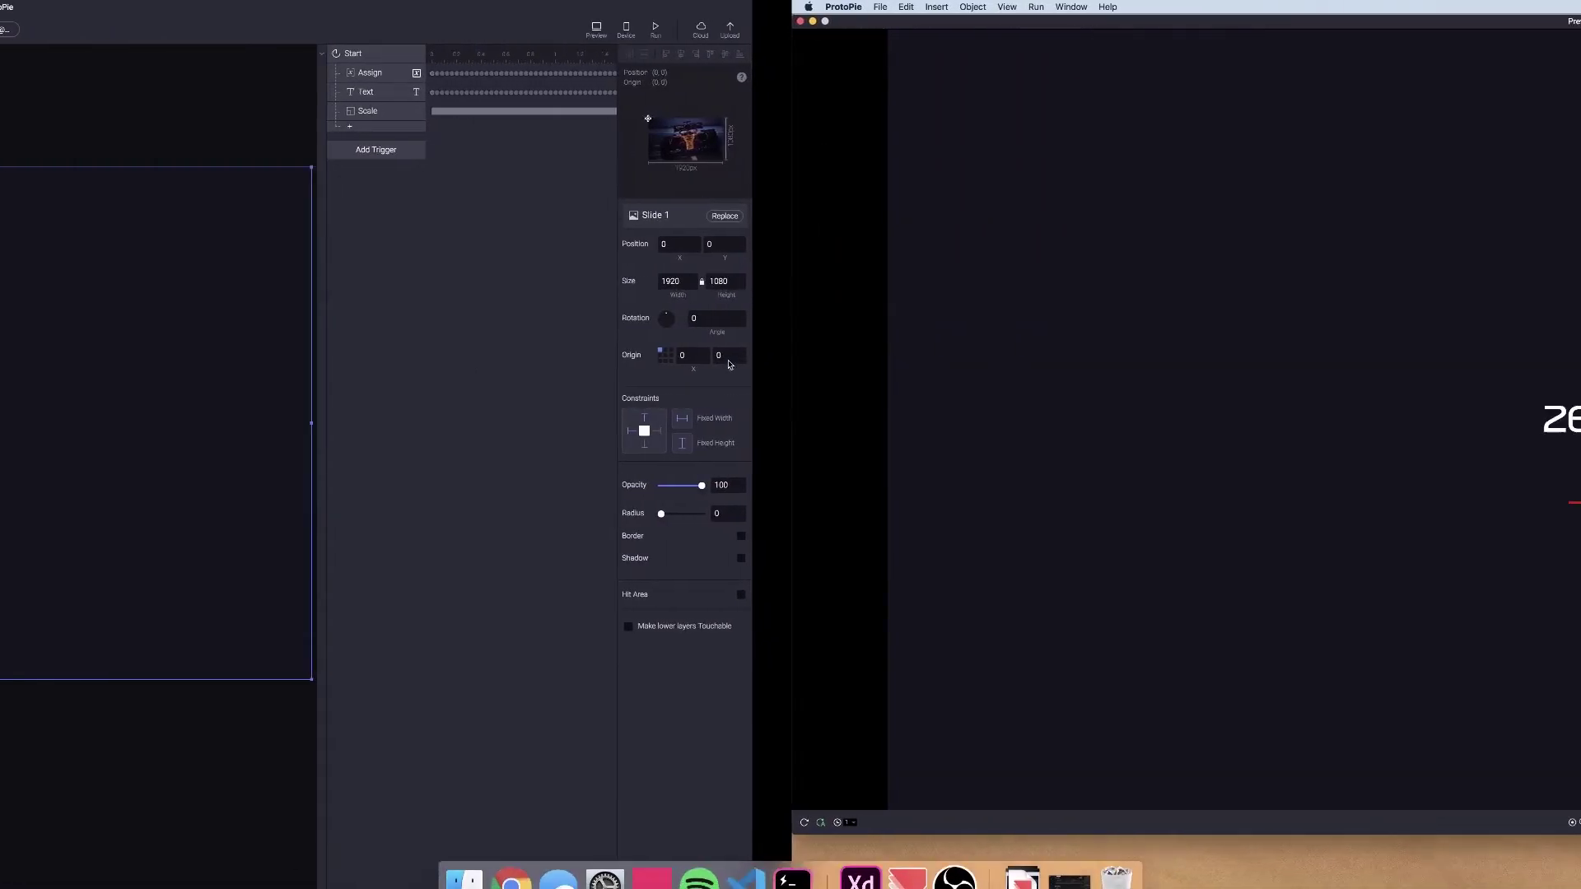
{"action": "key", "text": "ctrl+Right"}
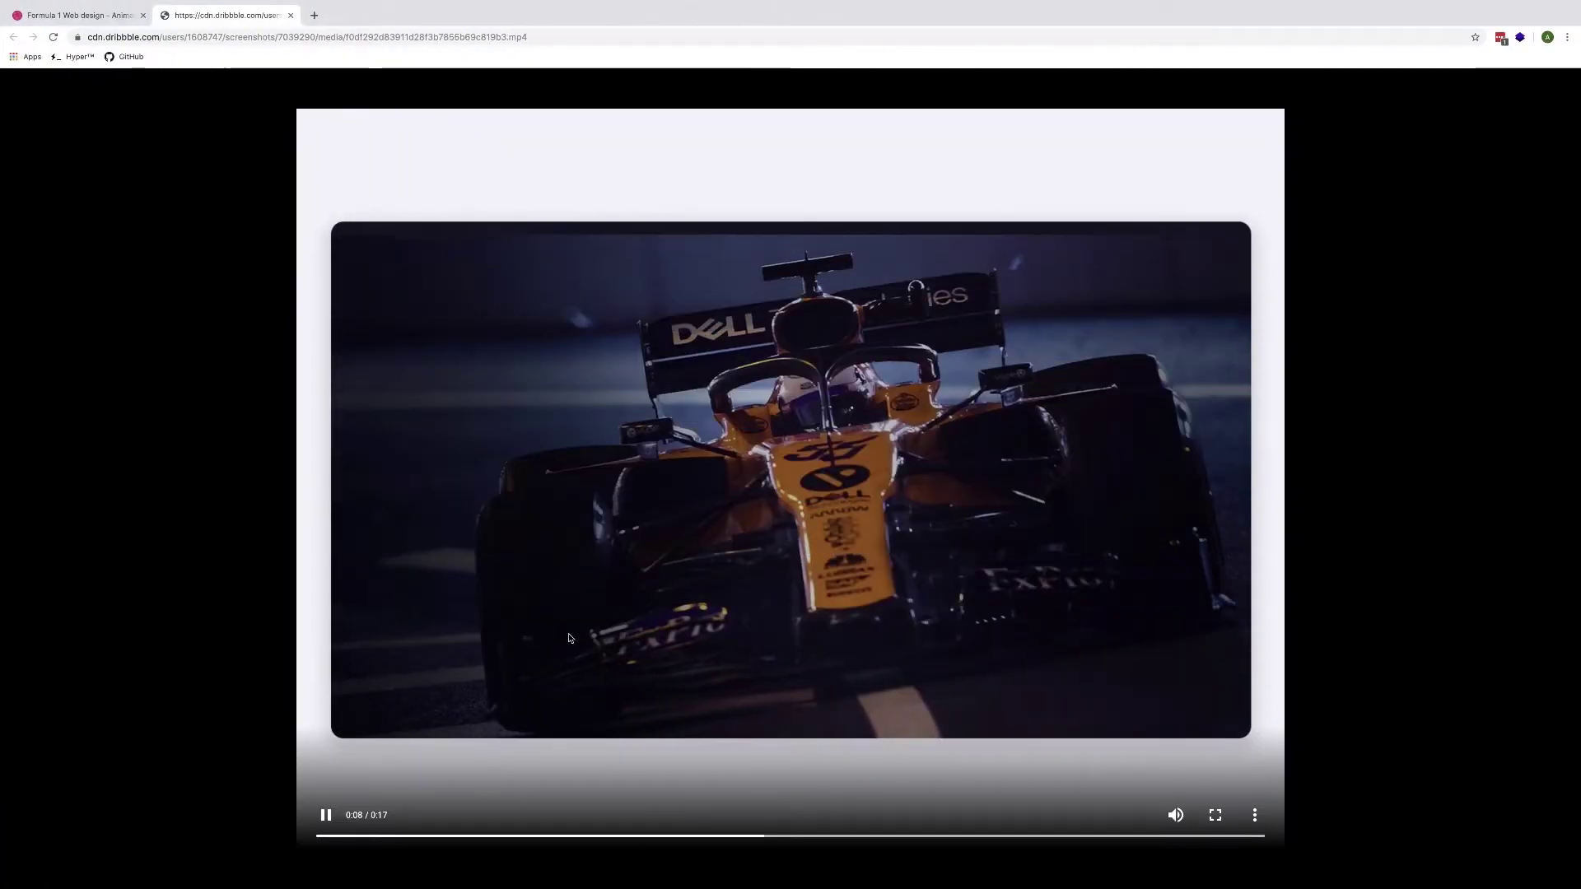
{"action": "left_click", "coordinate": [580, 836]}
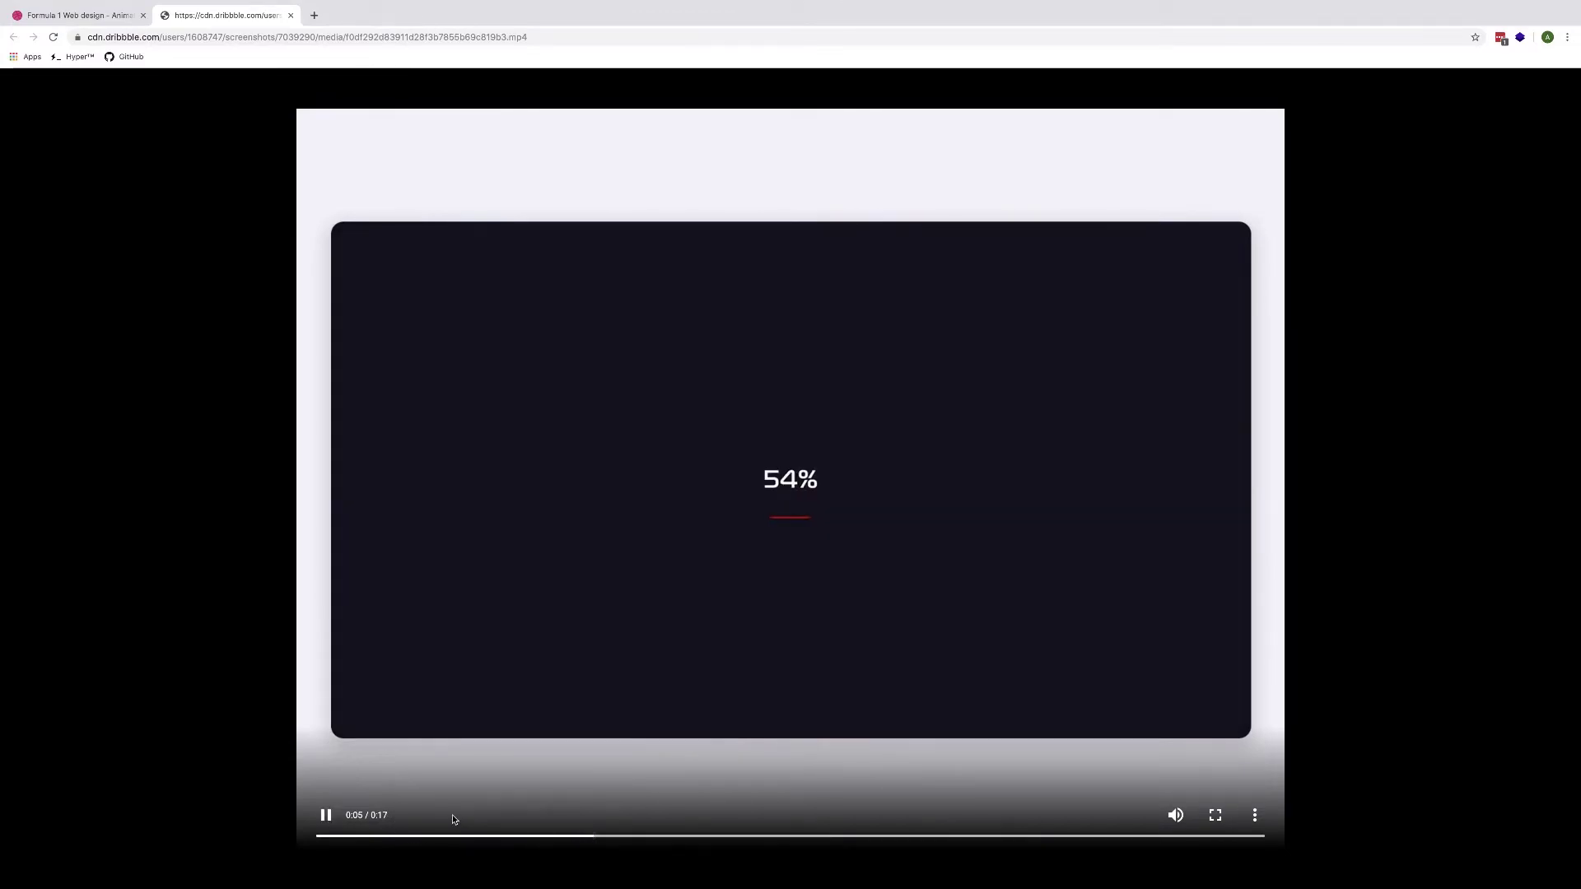
{"action": "left_click", "coordinate": [327, 815]}
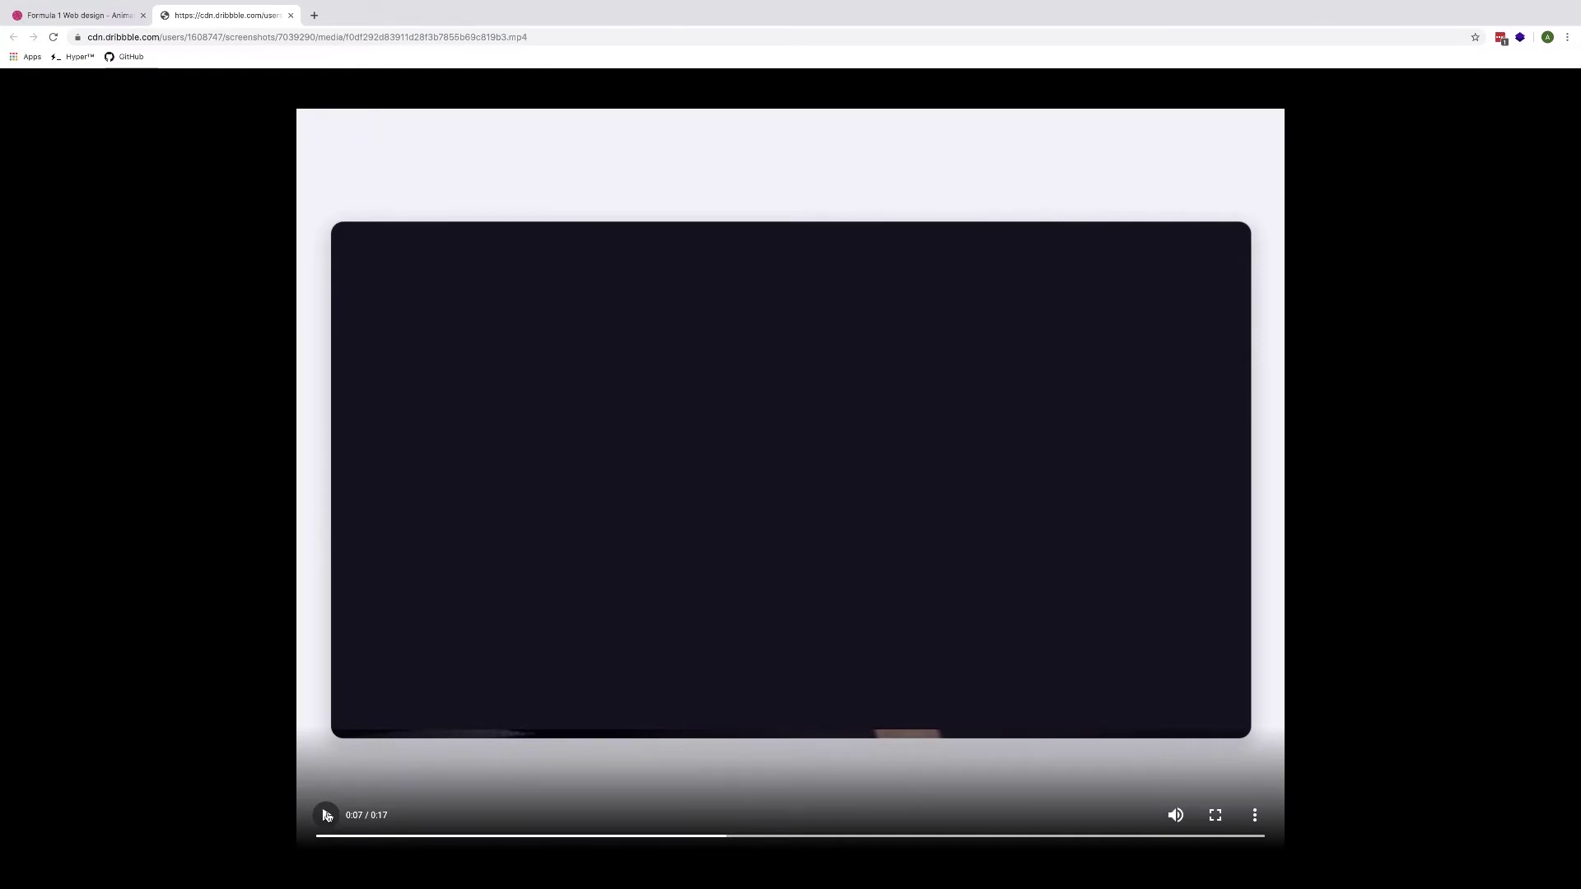
{"action": "left_click", "coordinate": [326, 815]}
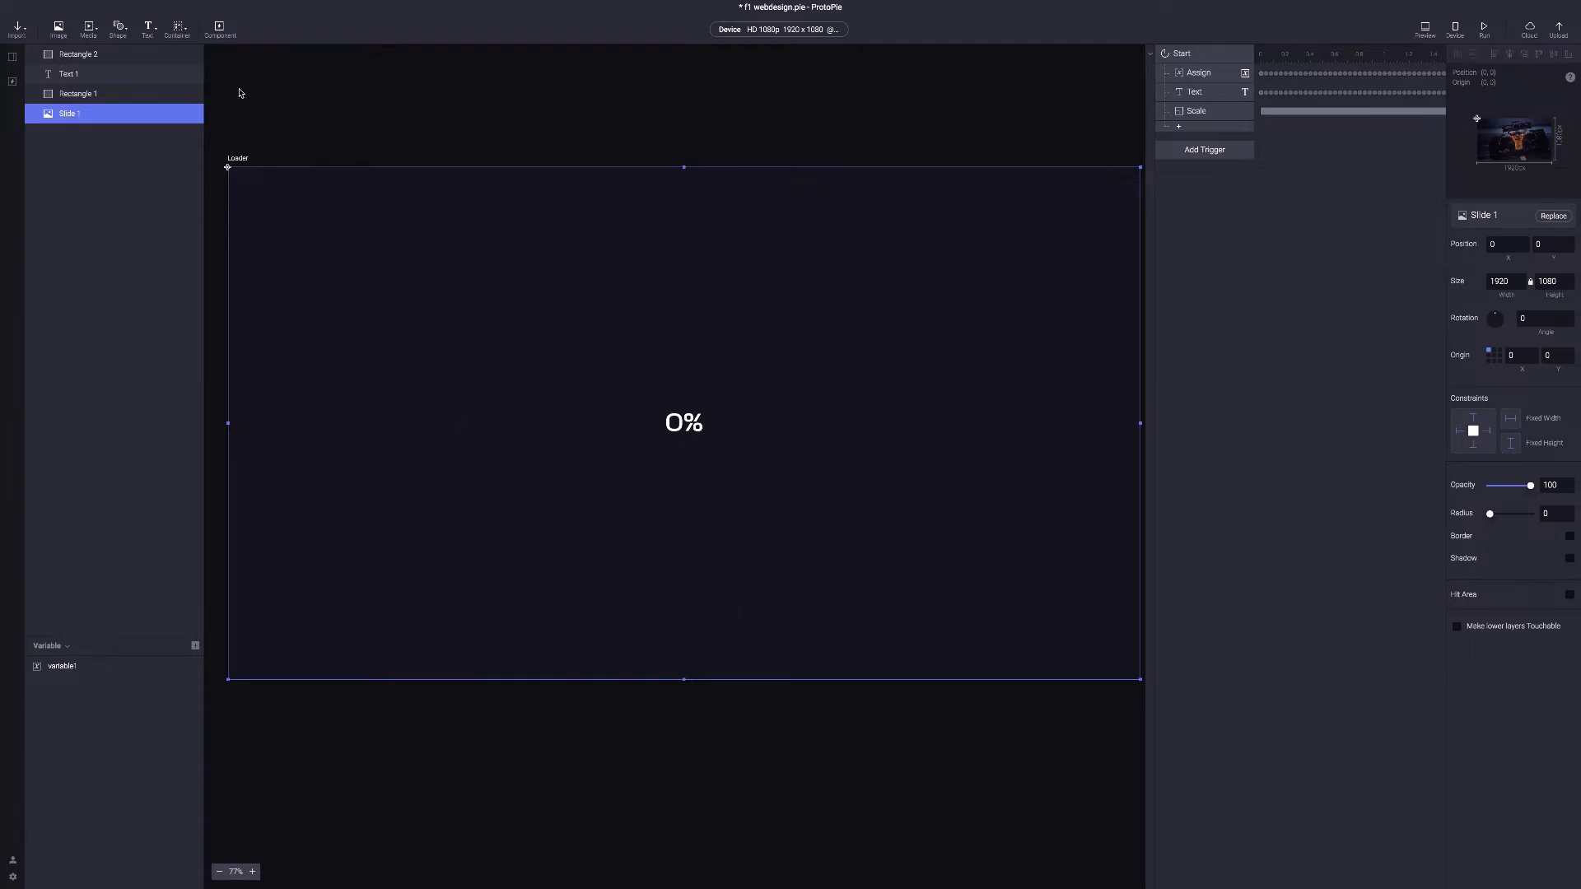
Add a scroll container to the Loader scene and move it above all other layers
{"action": "left_click", "coordinate": [178, 25]}
{"action": "left_click", "coordinate": [199, 71]}
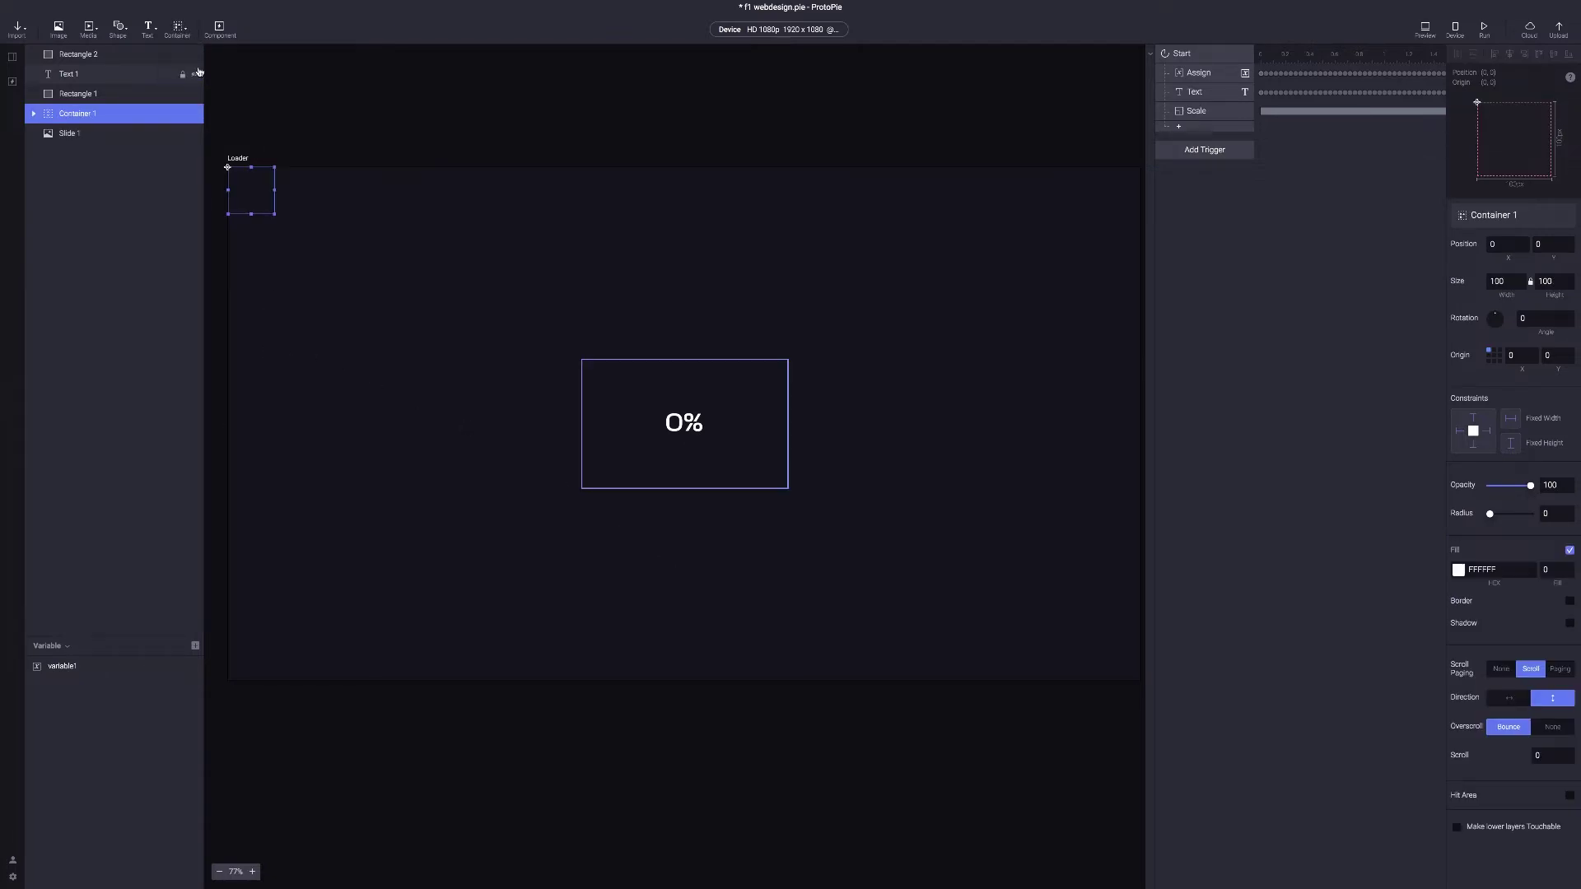
{"action": "left_click_drag", "start_coordinate": [96, 115], "coordinate": [116, 54]}
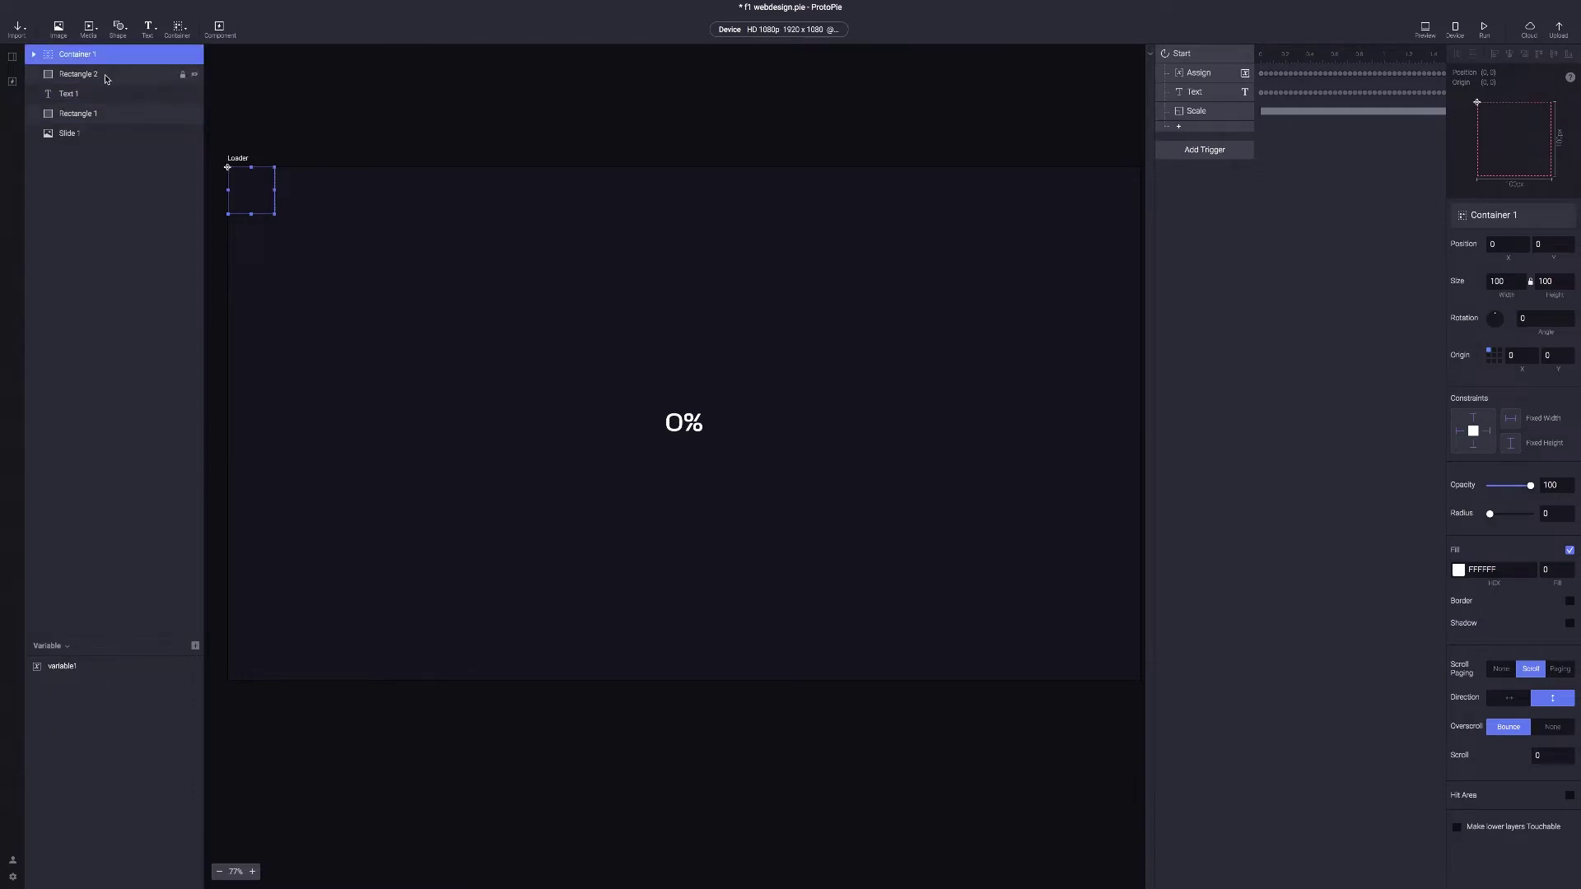
Rename the Text 1 layer as Progress and the Rectangle 2 layer as Progress Bar
{"action": "left_click", "coordinate": [105, 93]}
{"action": "left_click", "coordinate": [102, 113]}
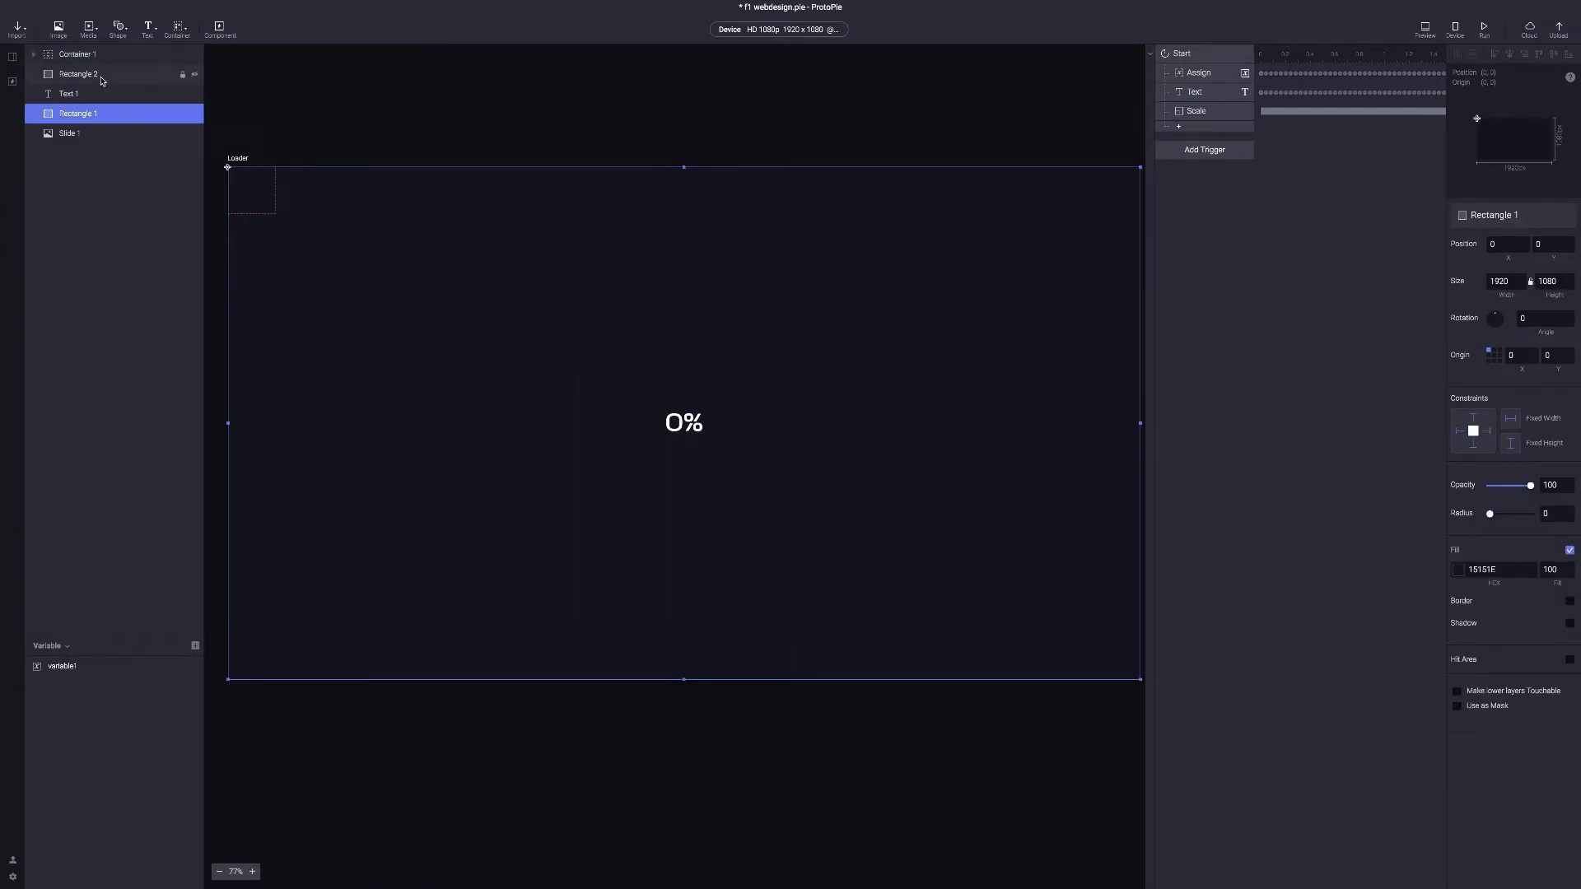
{"action": "left_click", "coordinate": [92, 93]}
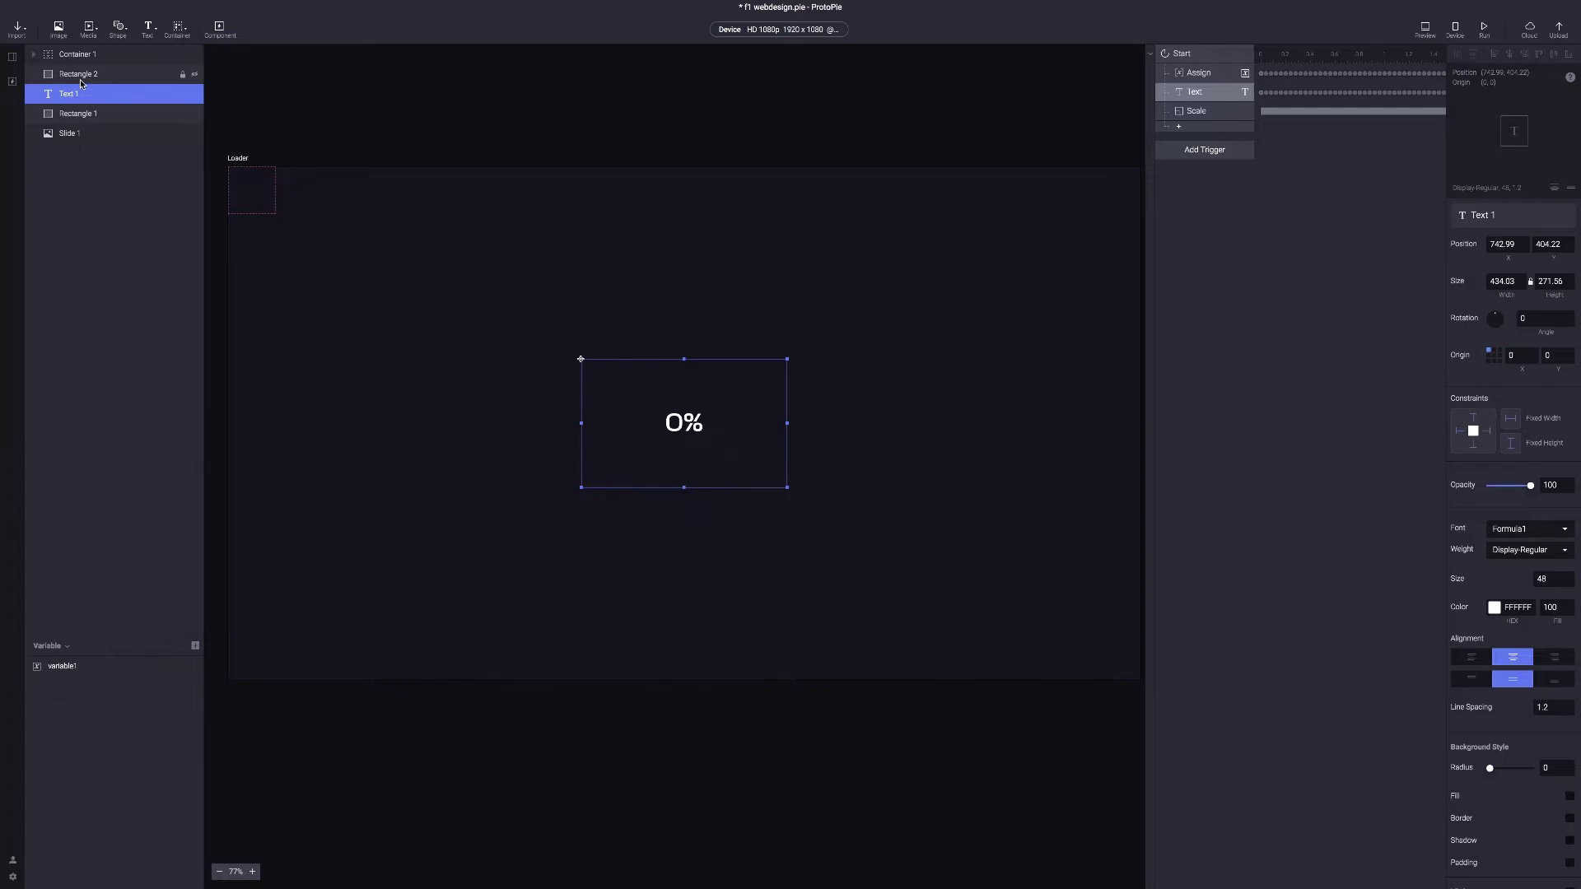
{"action": "left_click", "coordinate": [79, 80], "text": "shift"}
{"action": "double_click", "coordinate": [81, 97]}
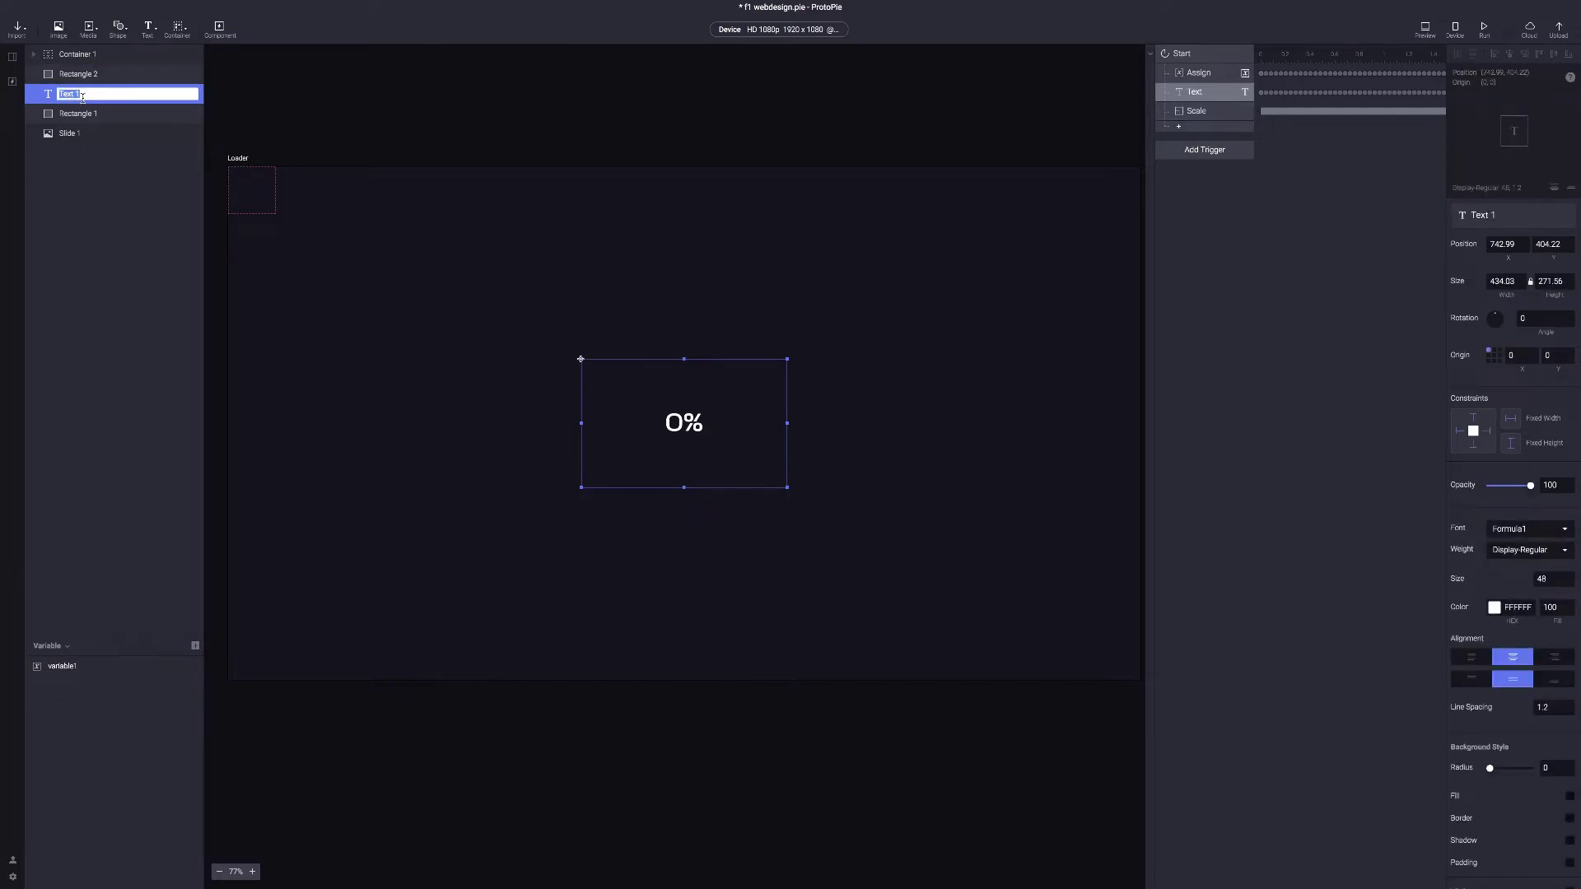
{"action": "type", "text": "Progress"}
{"action": "key", "text": "Return"}
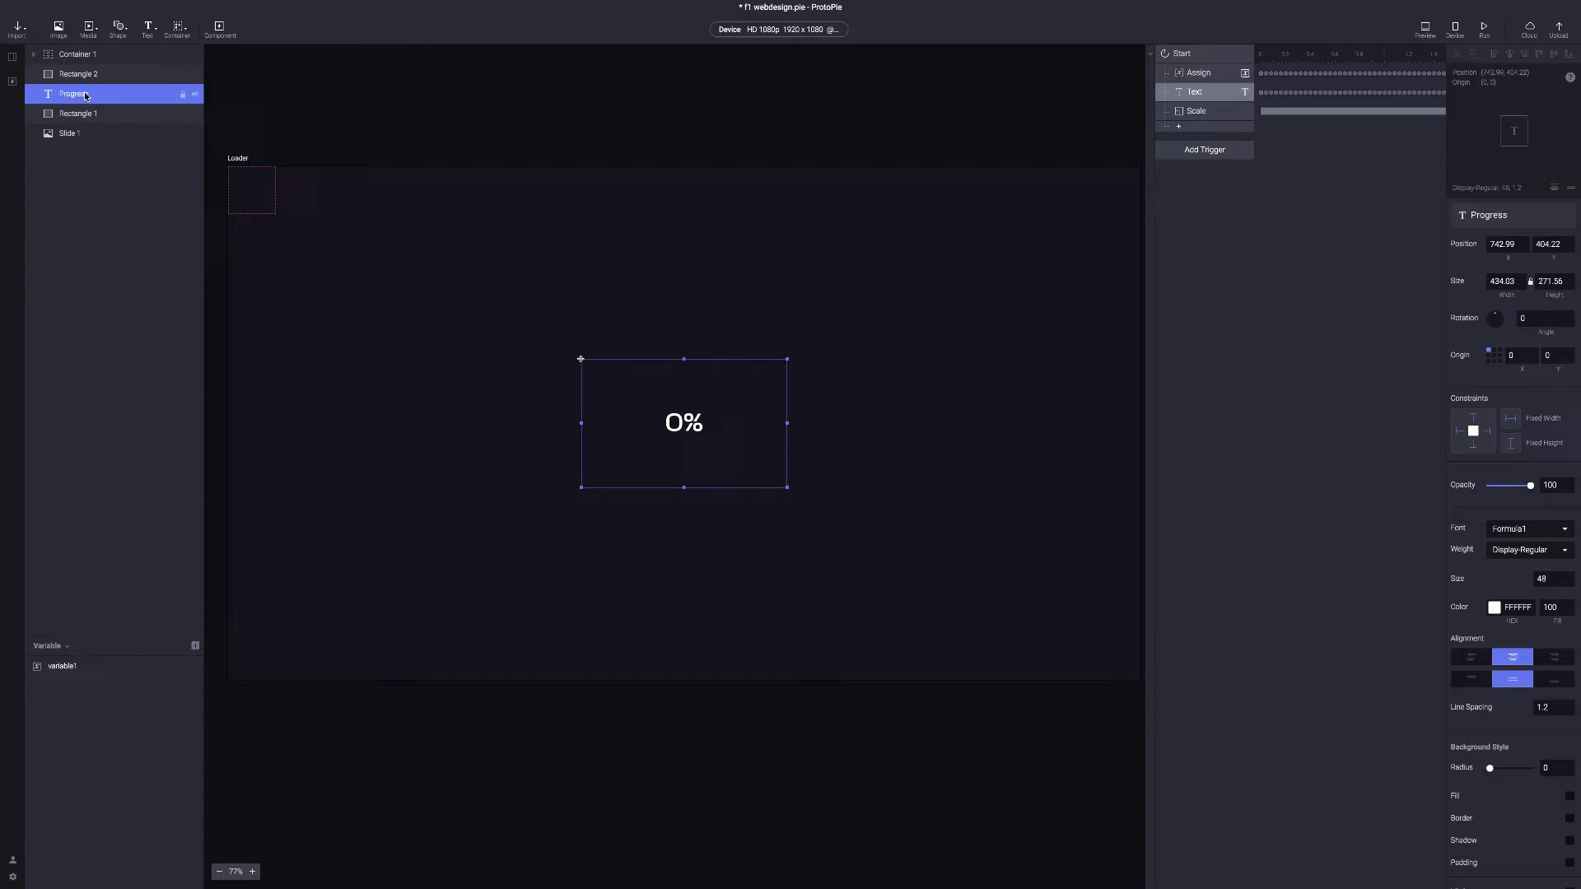
{"action": "double_click", "coordinate": [85, 79]}
{"action": "type", "text": "Prog"}
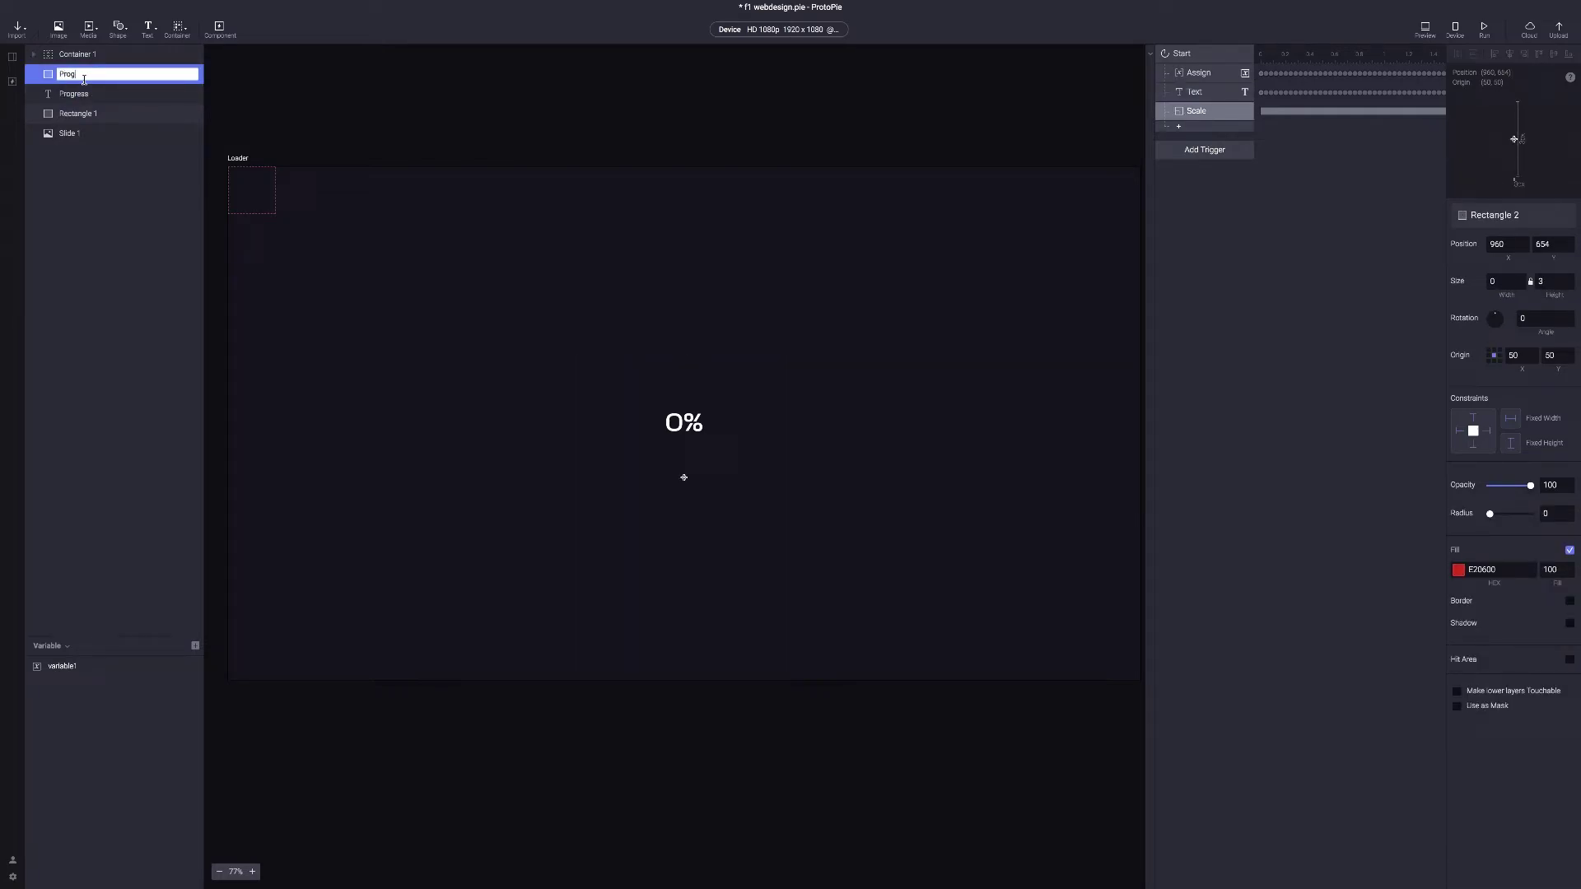
{"action": "type", "text": "ress Bar"}
{"action": "key", "text": "Return"}
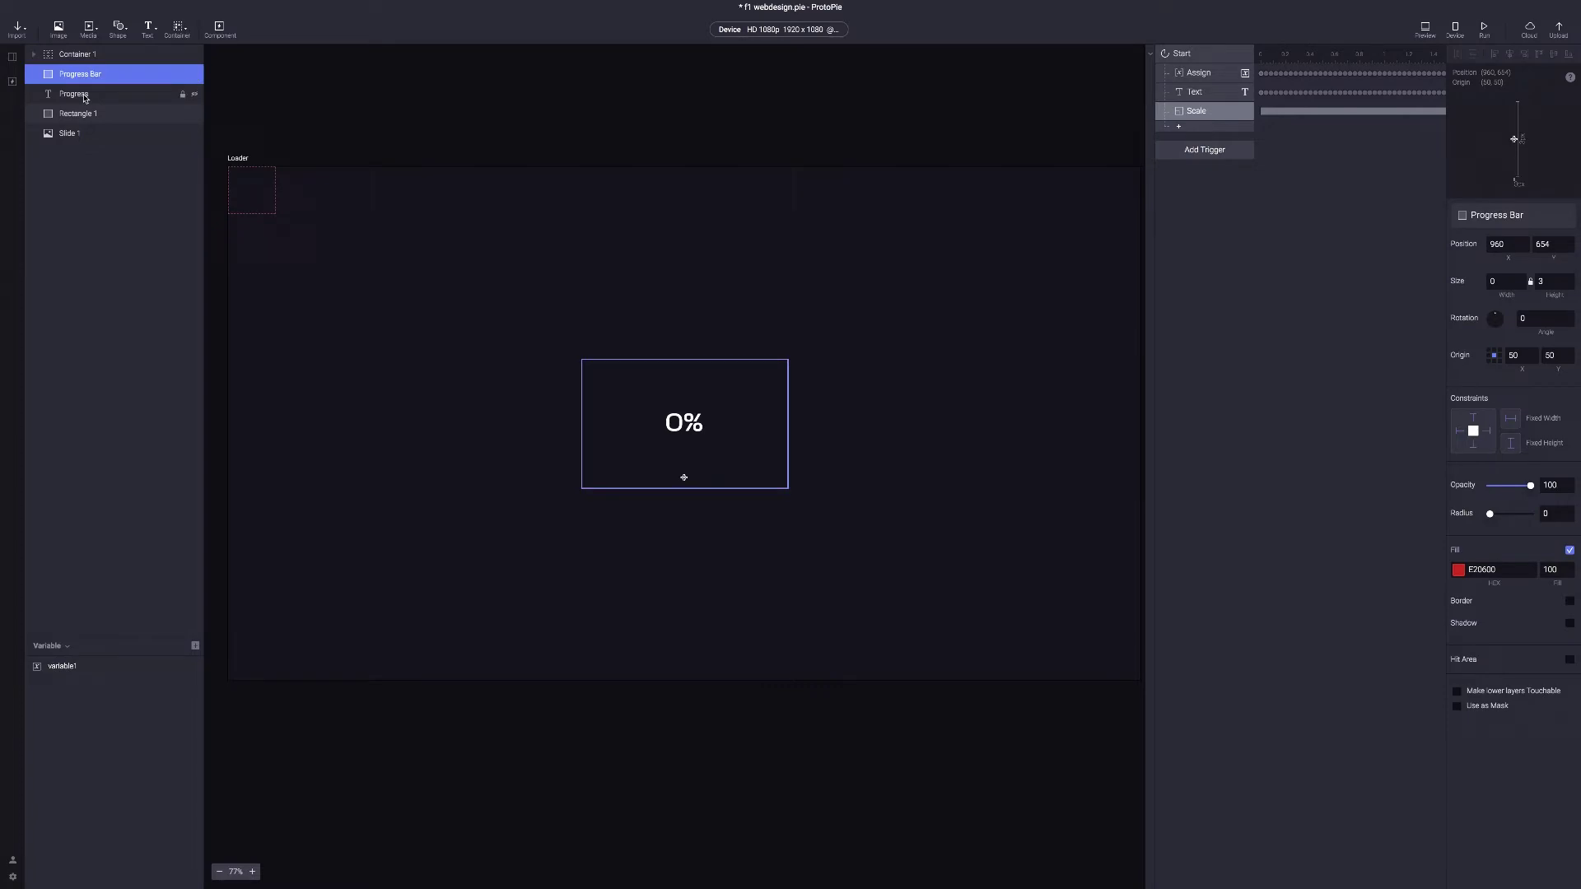
{"action": "left_click", "coordinate": [78, 76], "text": "shift"}
{"action": "left_click_drag", "start_coordinate": [158, 83], "coordinate": [139, 62]}
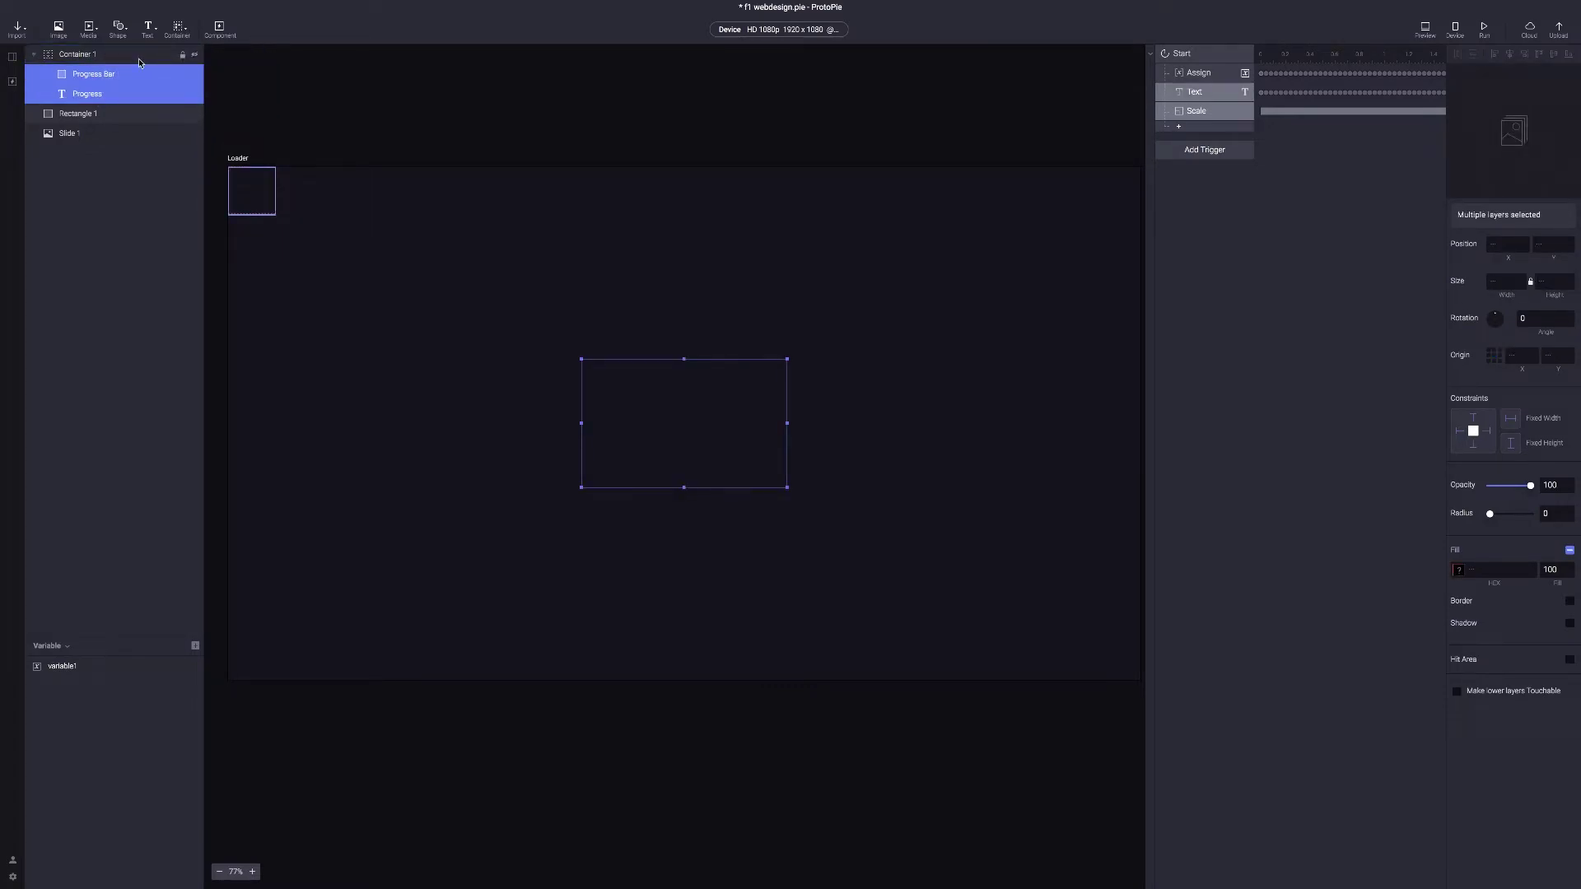
{"action": "key", "text": "ctrl+z"}
Move and resize Container 1 around the percentage text, 434.03 wide by 100 high at position 742.99, 490
{"action": "left_click", "coordinate": [88, 61]}
{"action": "left_click_drag", "start_coordinate": [230, 170], "coordinate": [788, 427]}
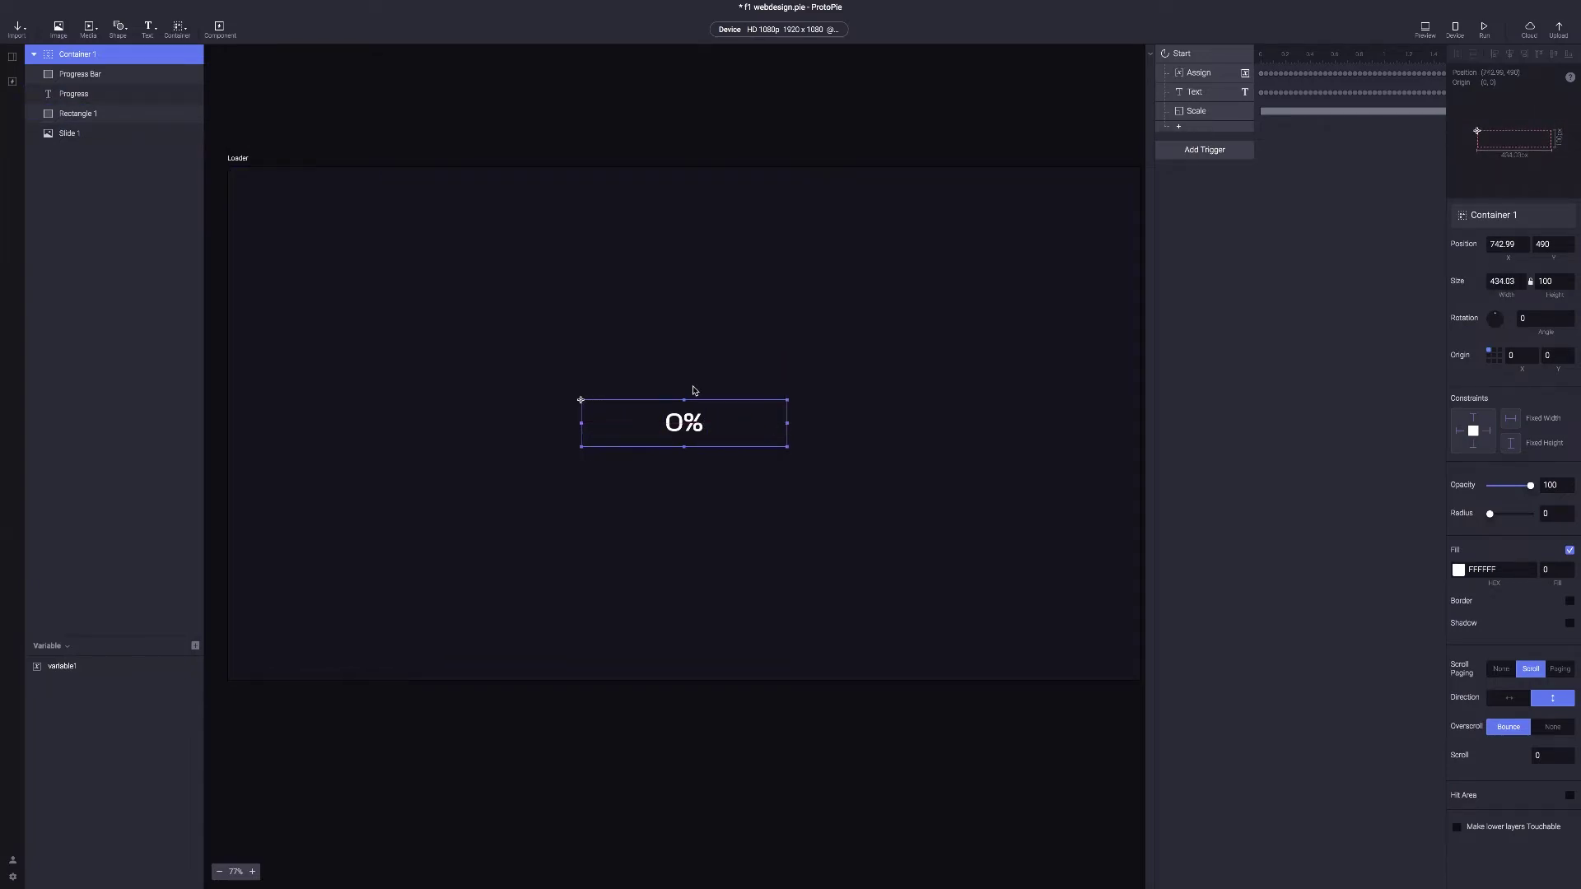
{"action": "left_click", "coordinate": [74, 96]}
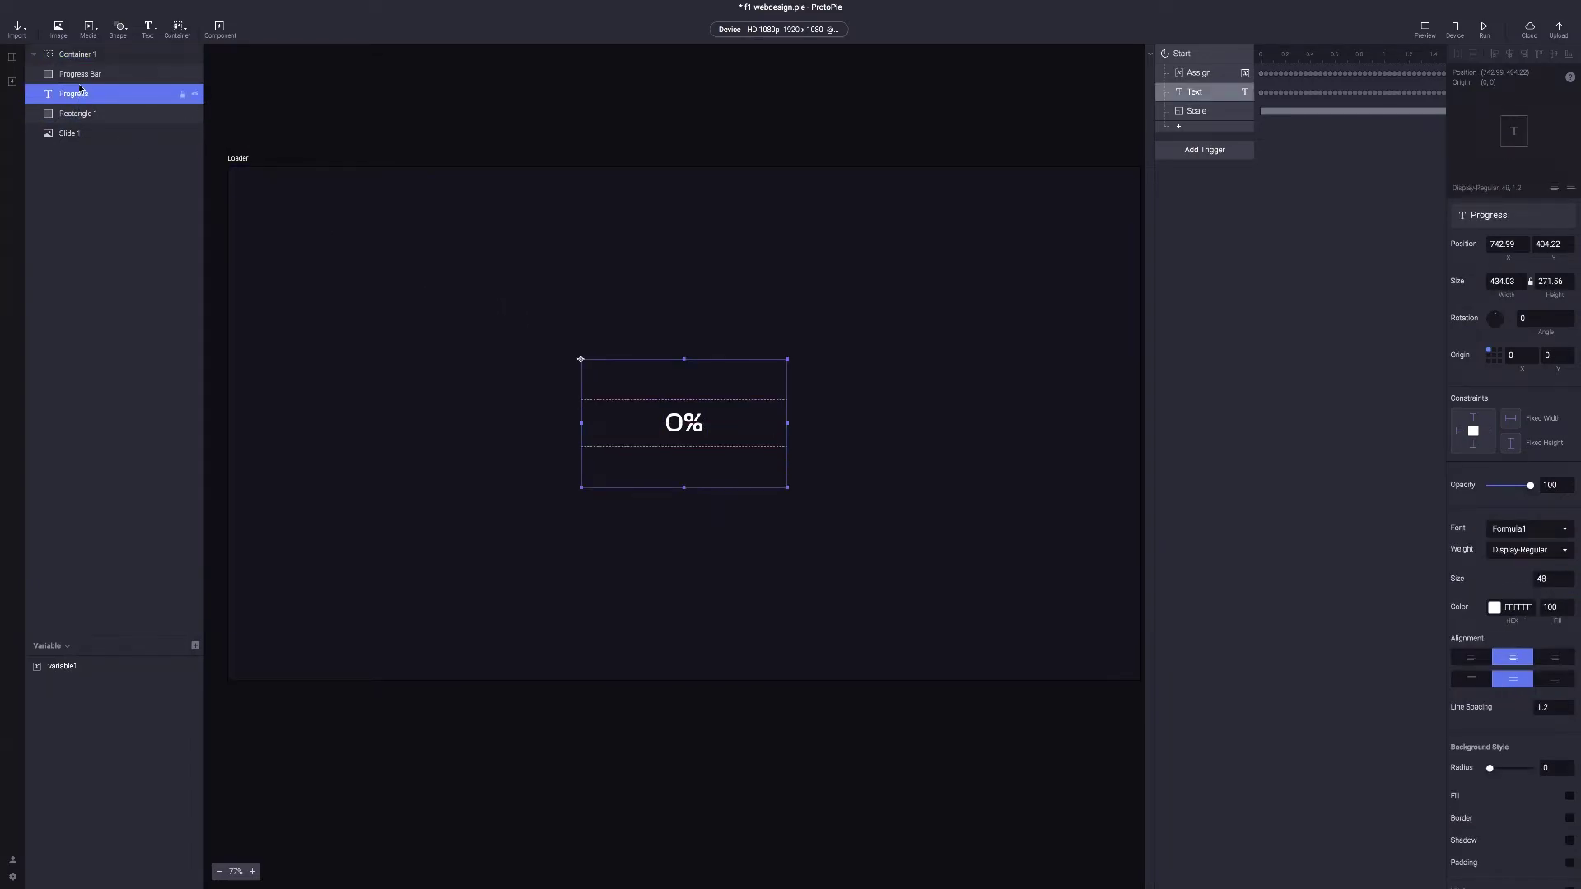
Move the Progress Bar closer to the percentage text at Y 630 and set its width to 0
{"action": "left_click", "coordinate": [79, 74]}
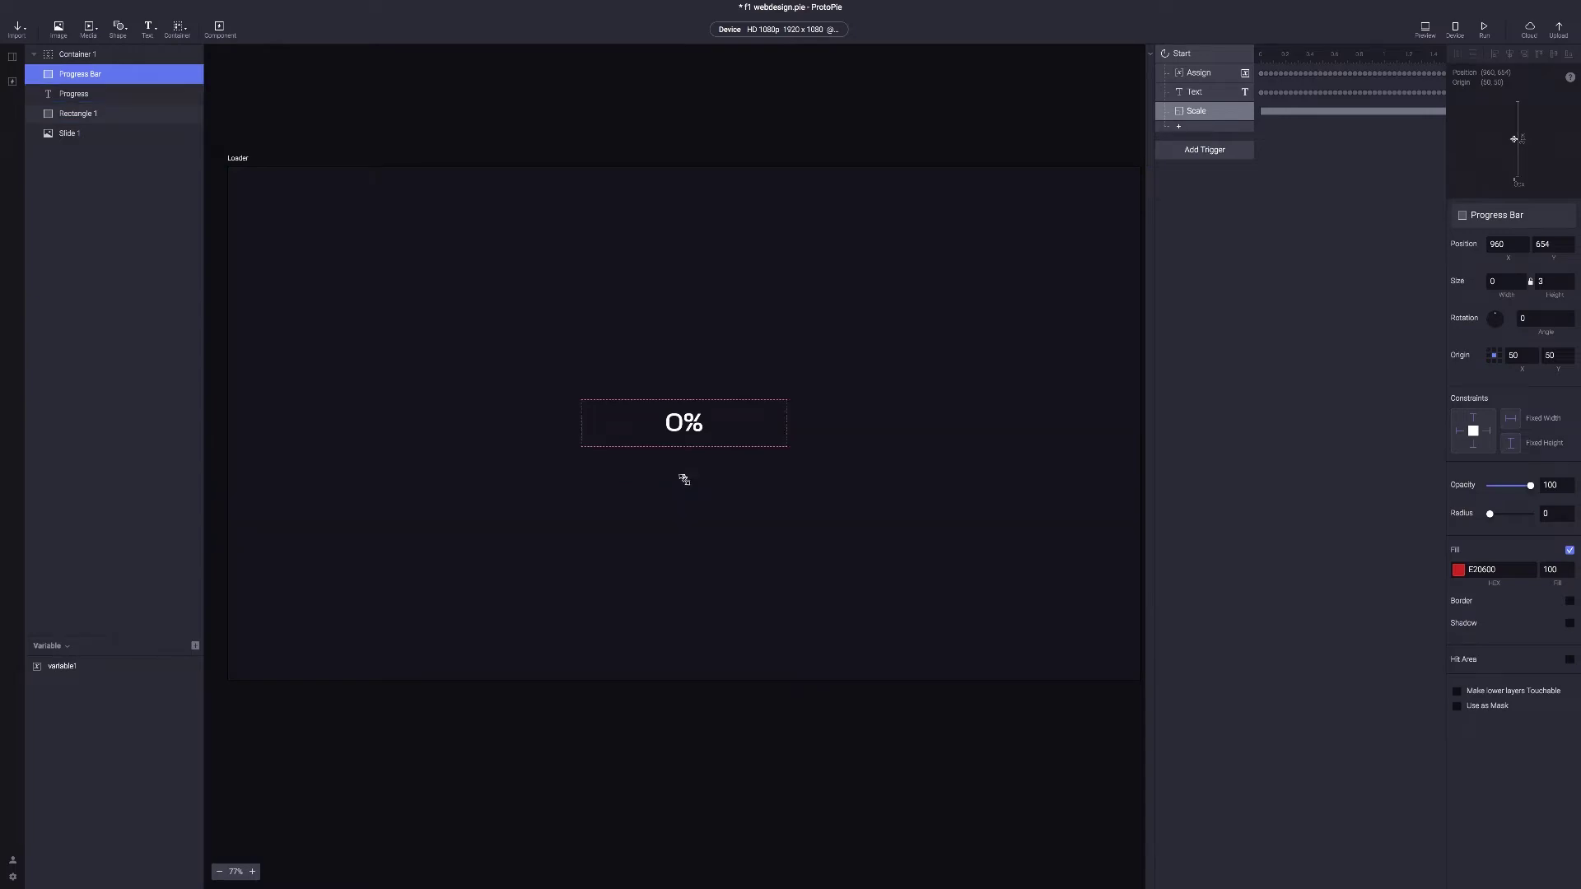
{"action": "left_click", "coordinate": [688, 482]}
{"action": "double_click", "coordinate": [708, 461]}
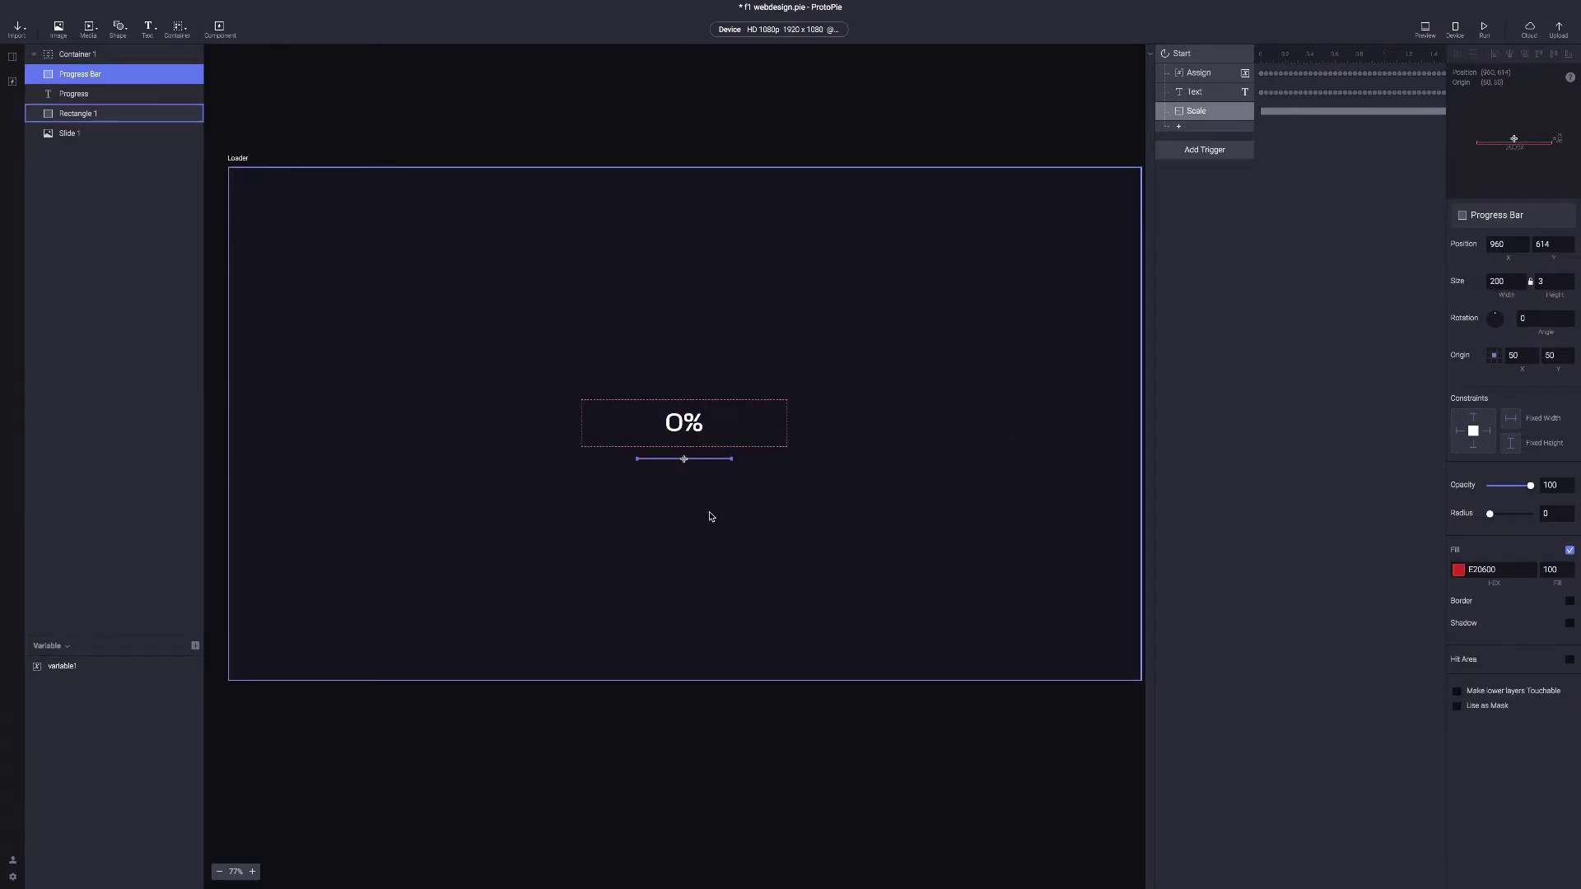
{"action": "key", "text": "Down"}
{"action": "key", "text": "Down"}
{"action": "key", "text": "Down"}
{"action": "key", "text": "Down"}
{"action": "key", "text": "Down"}
{"action": "key", "text": "Down"}
{"action": "key", "text": "Down"}
{"action": "left_click", "coordinate": [1551, 250]}
{"action": "type", "text": "630"}
{"action": "left_click", "coordinate": [1511, 281]}
{"action": "type", "text": "0"}
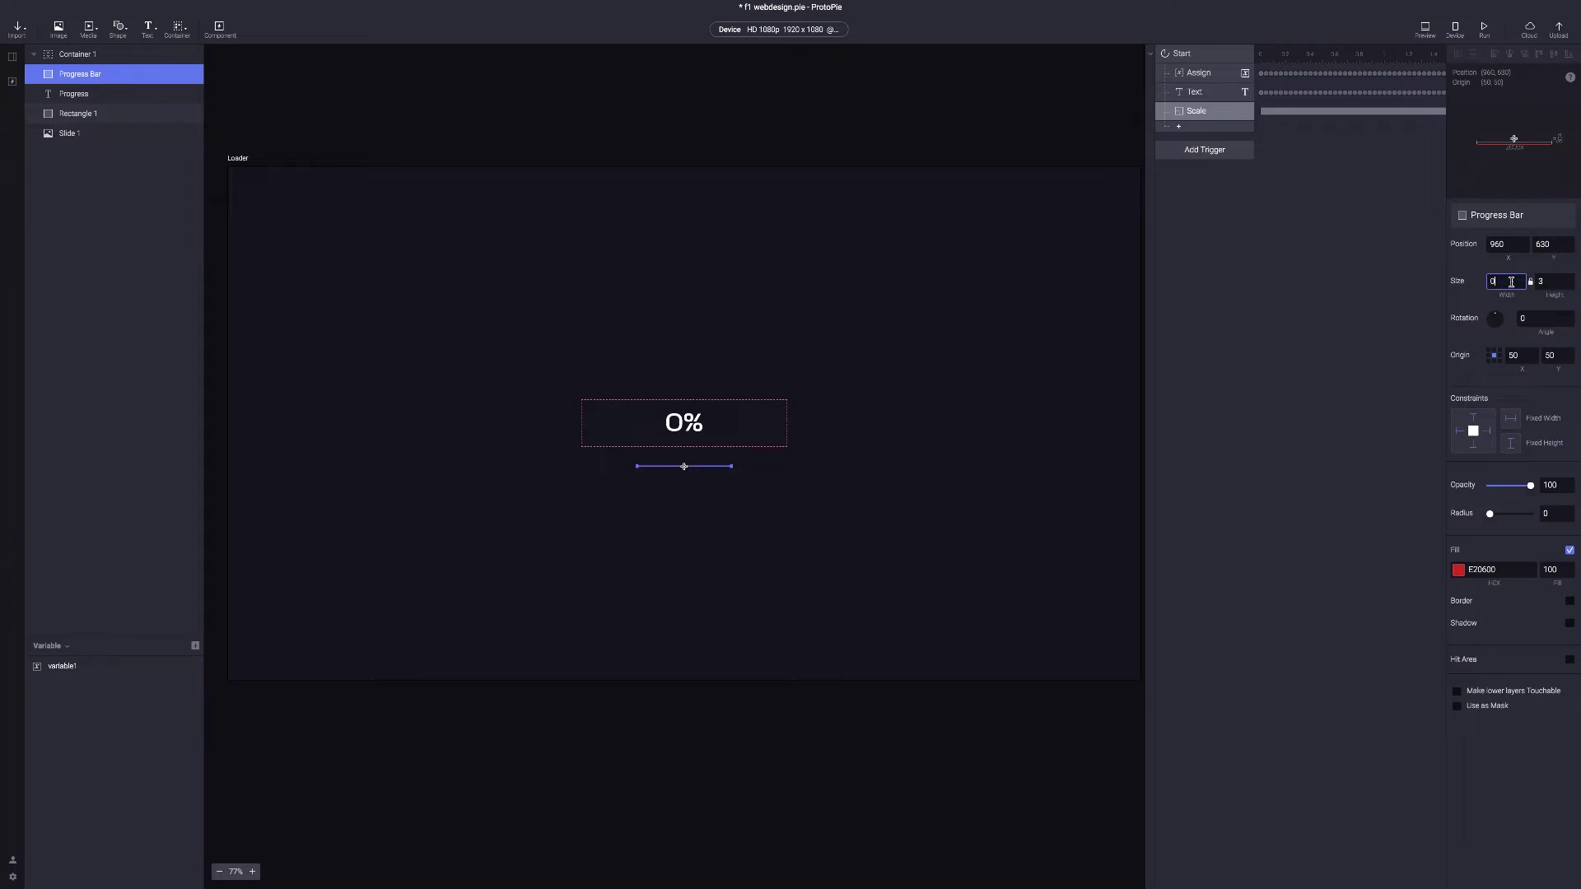
{"action": "key", "text": "Return"}
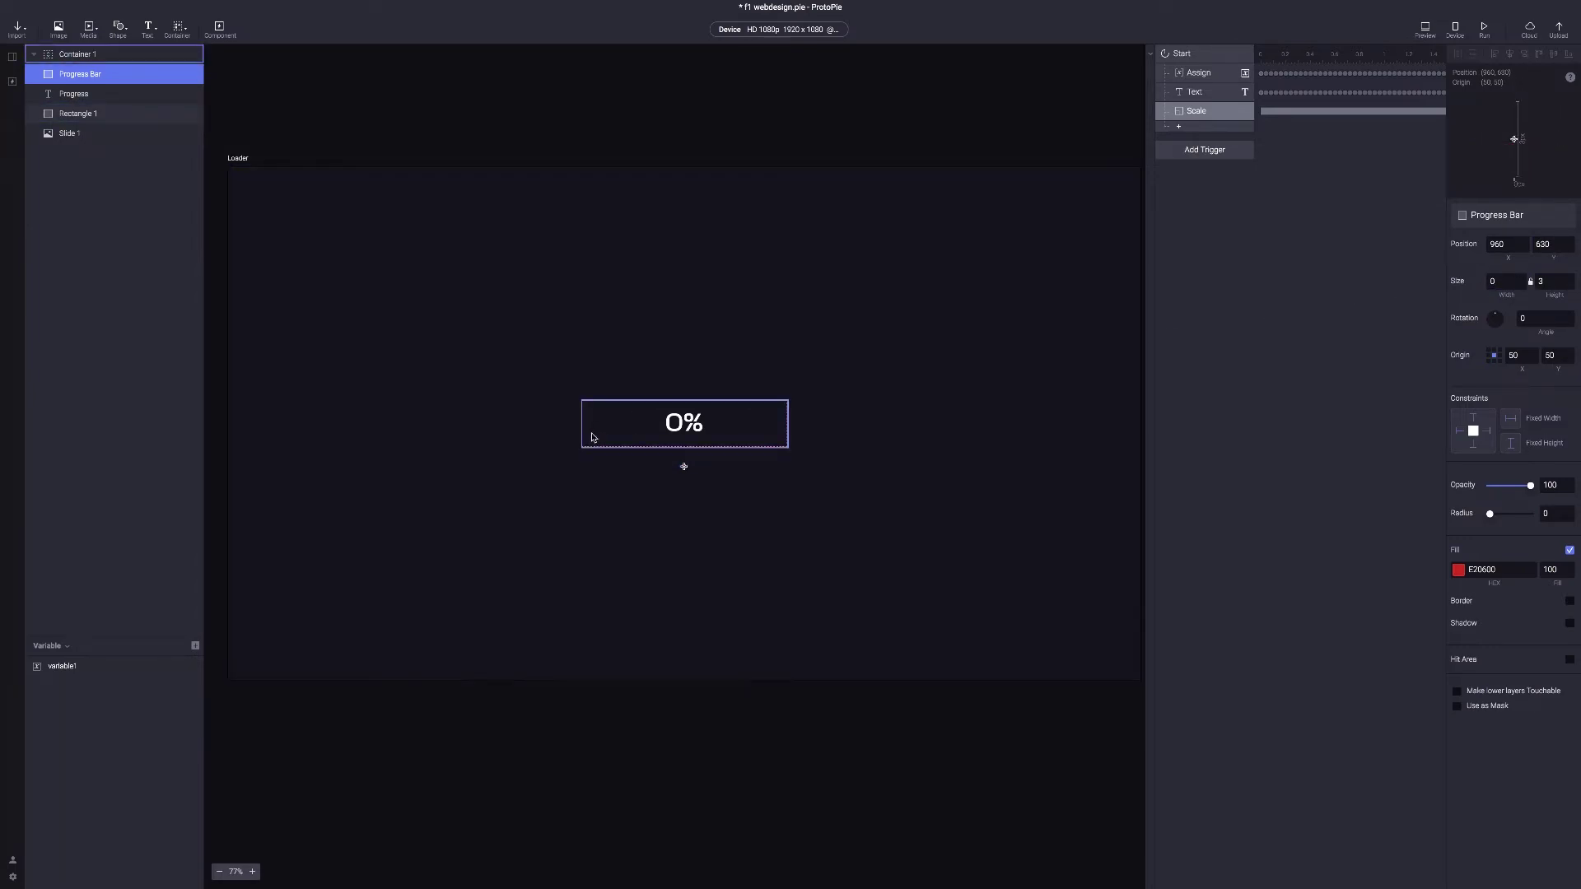
Enlarge Container 1 to a height of 271.56 at Y 404.22 and nest the Progress Bar and Progress layers inside it
{"action": "left_click", "coordinate": [88, 54]}
{"action": "left_click_drag", "start_coordinate": [684, 400], "coordinate": [682, 355]}
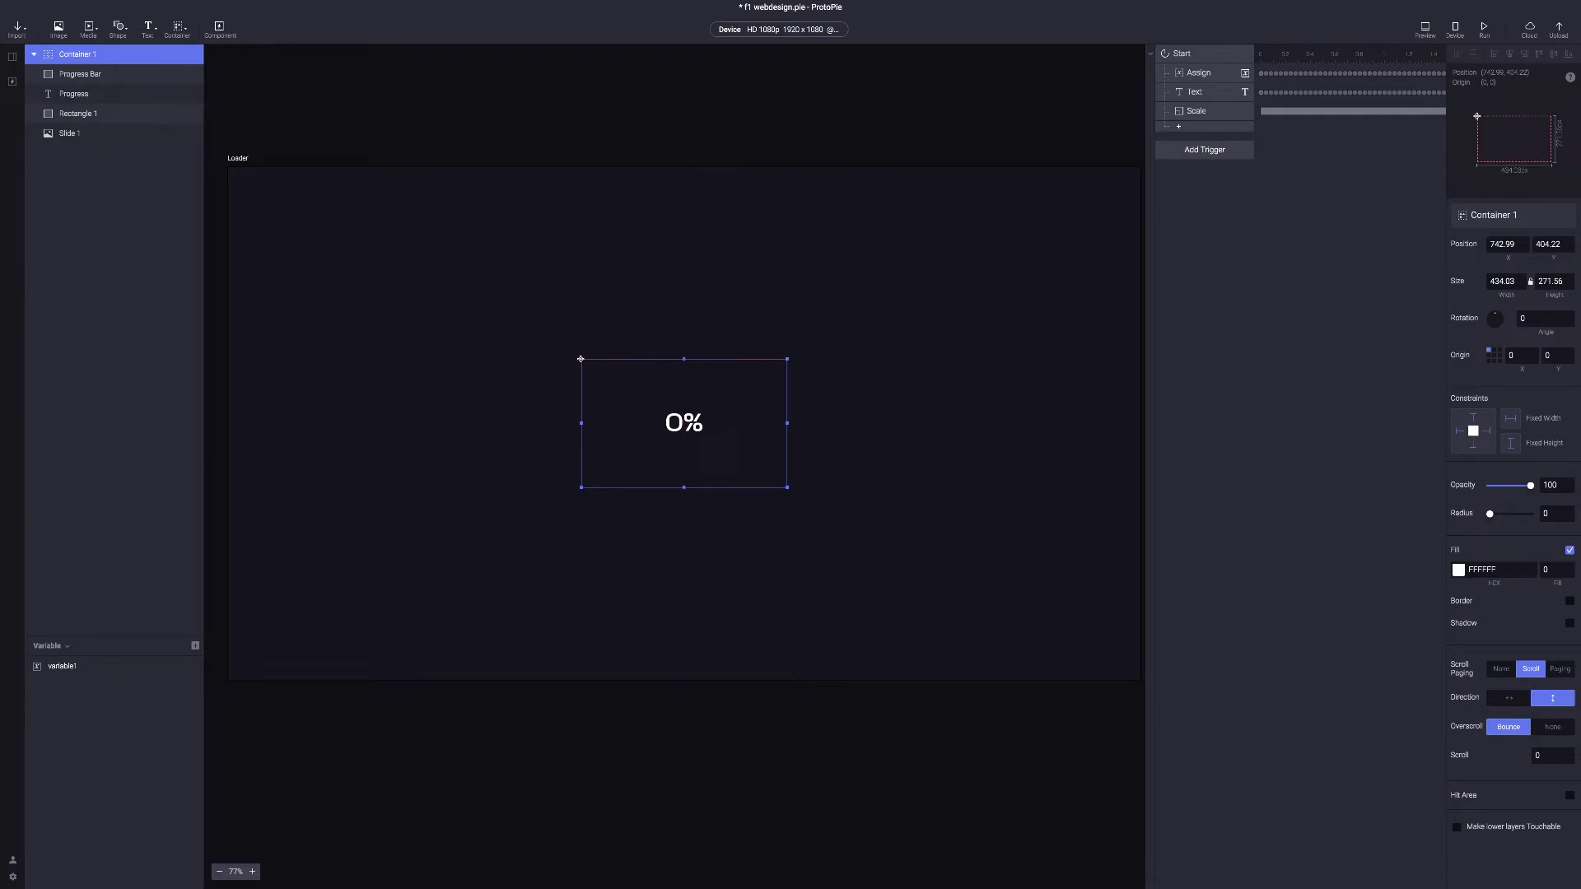
{"action": "left_click", "coordinate": [86, 74]}
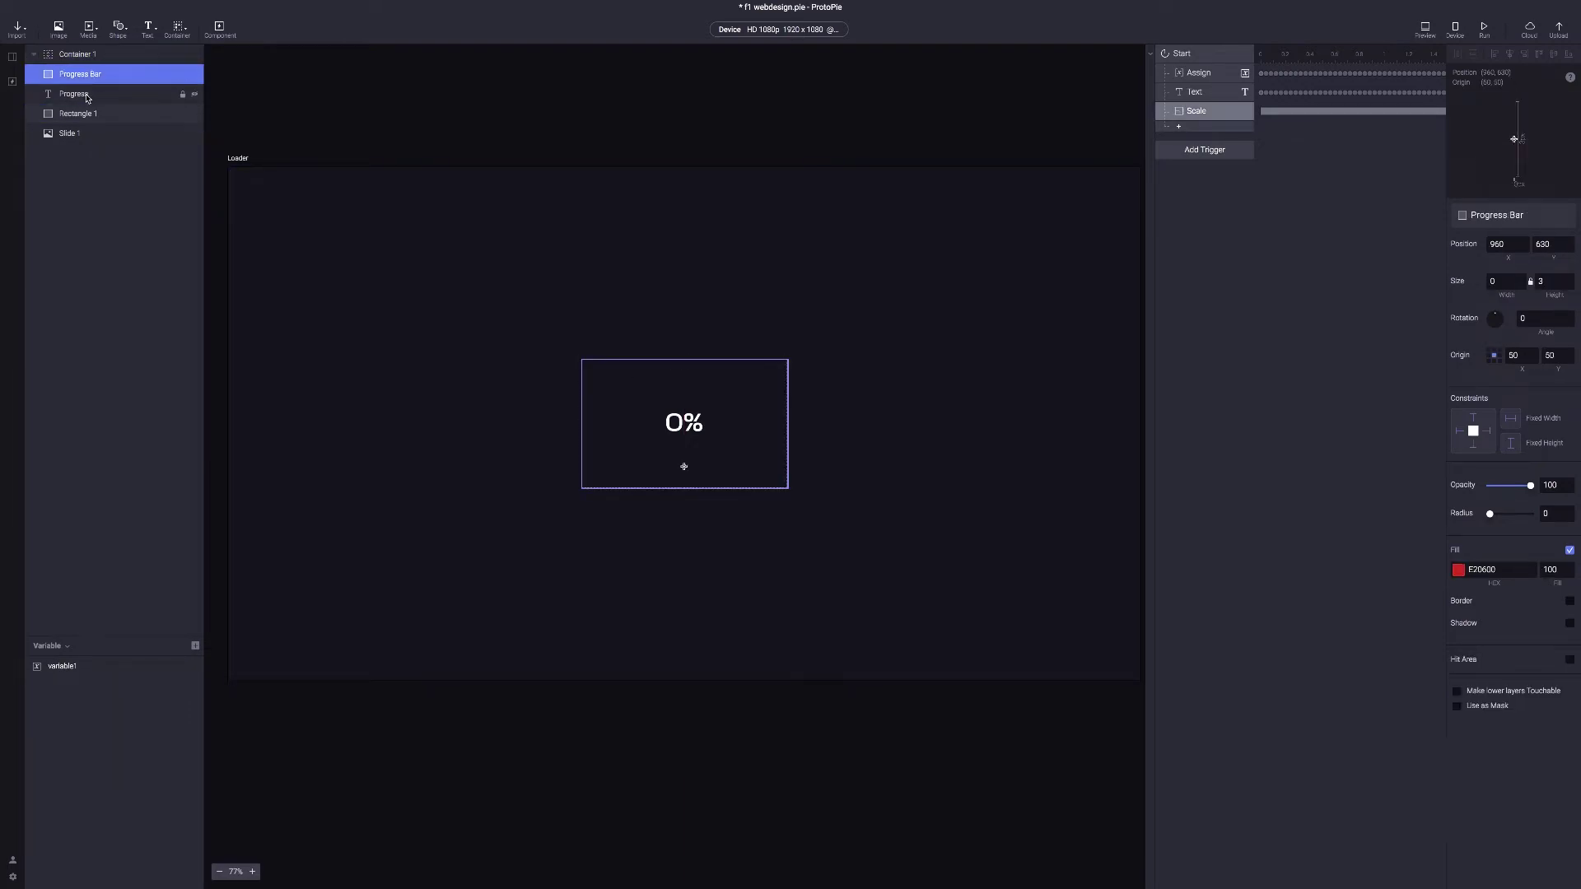
{"action": "left_click", "coordinate": [85, 96]}
{"action": "left_click", "coordinate": [65, 76], "text": "shift"}
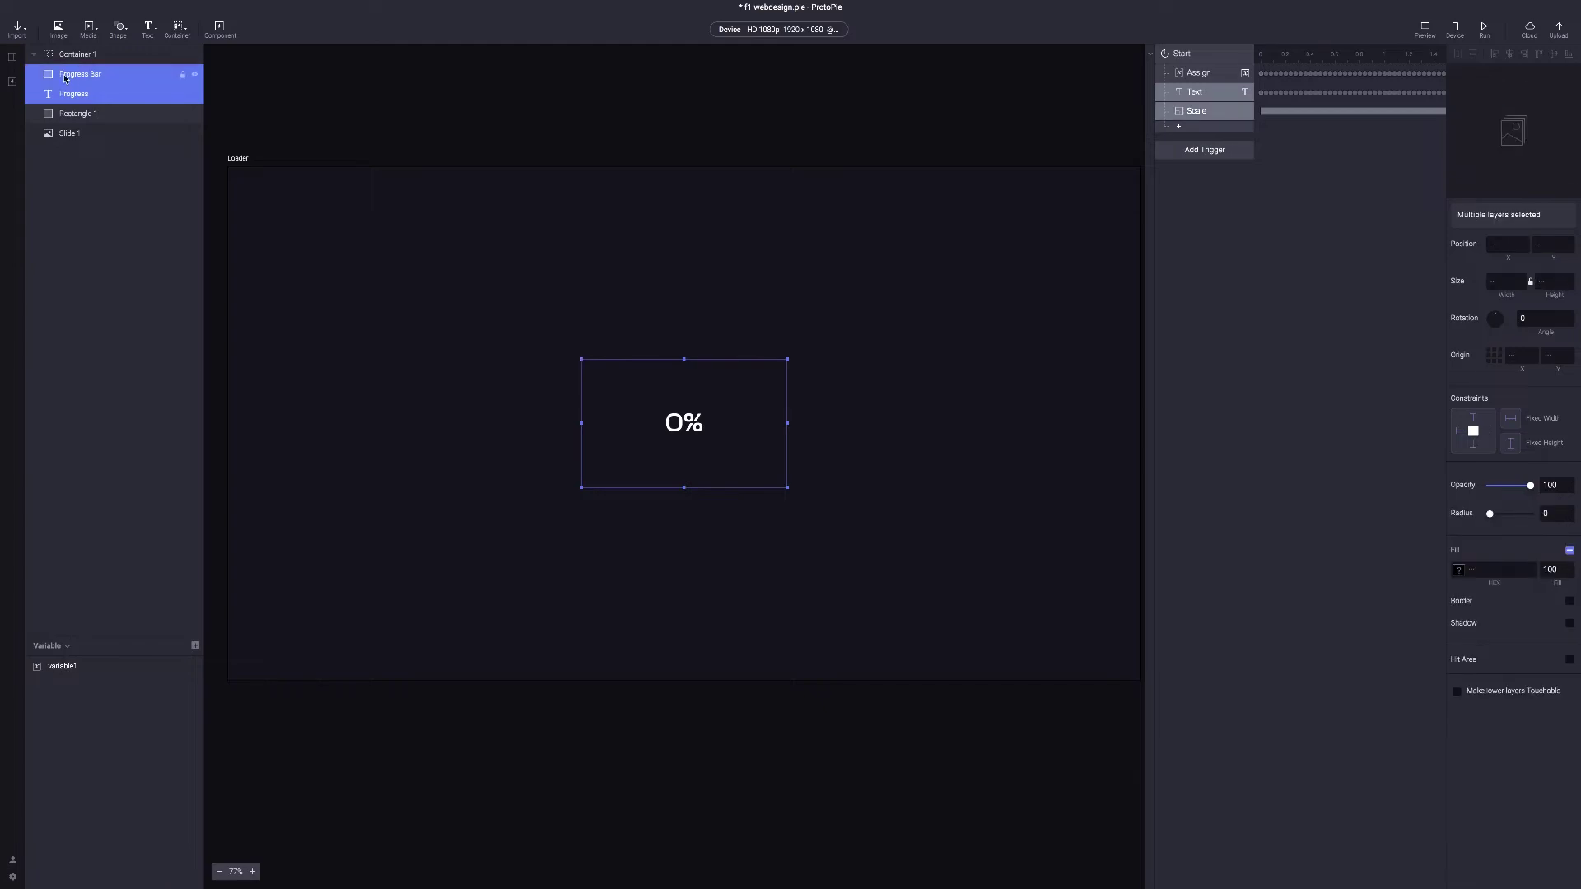
{"action": "left_click_drag", "start_coordinate": [65, 78], "coordinate": [88, 60]}
Rename Container 1 as "Masked layer" and collapse it in the layer list
{"action": "double_click", "coordinate": [71, 54]}
{"action": "type", "text": "Masked"}
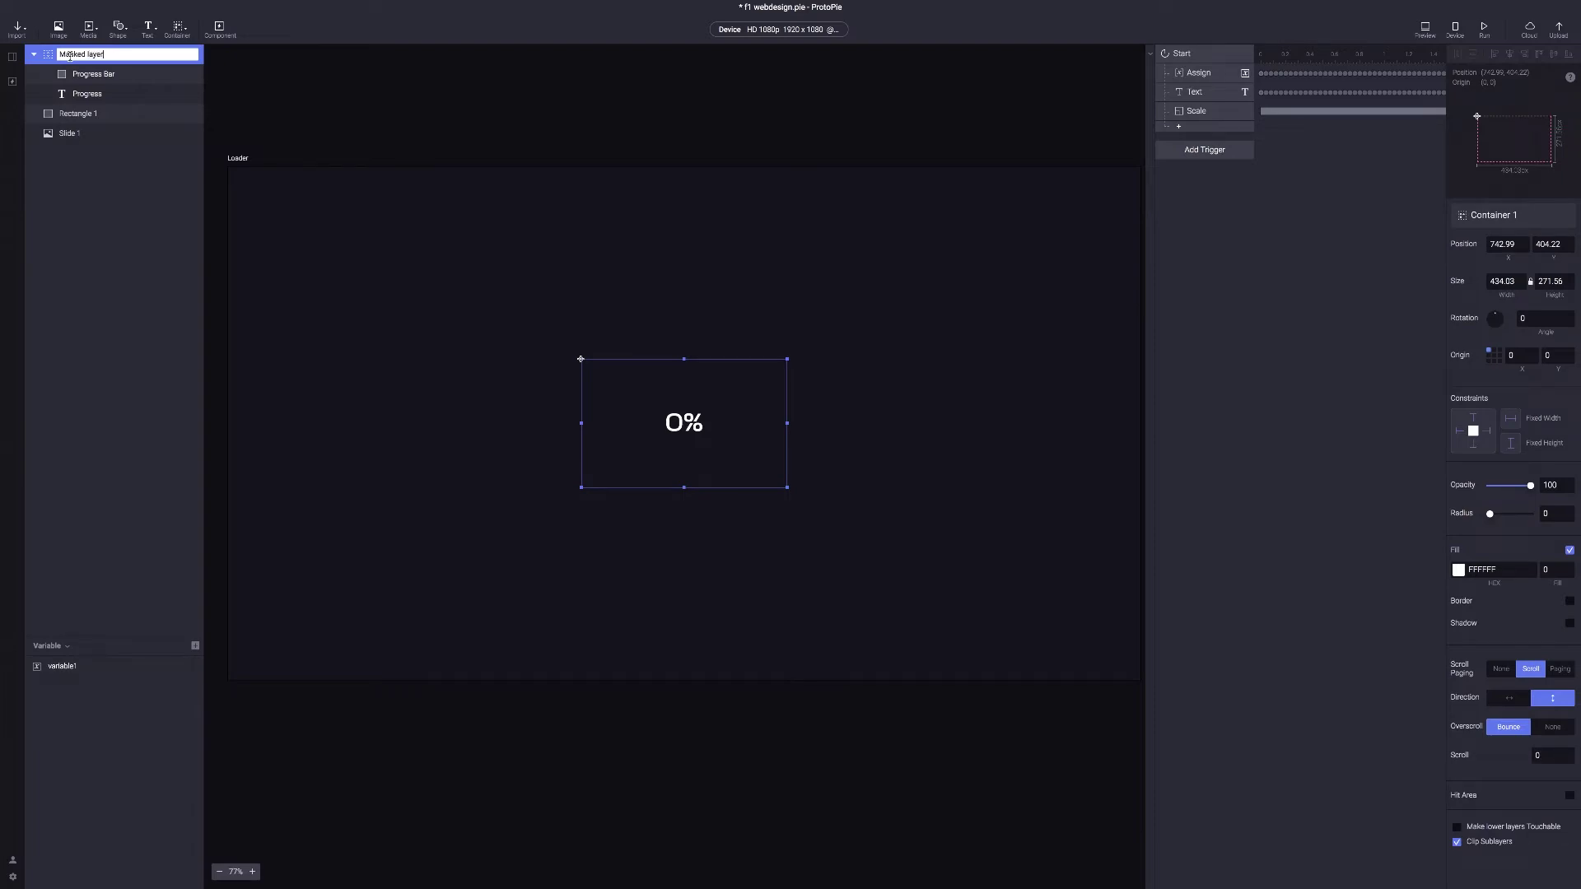
{"action": "type", "text": " layer"}
{"action": "key", "text": "Return"}
{"action": "left_click", "coordinate": [34, 55]}
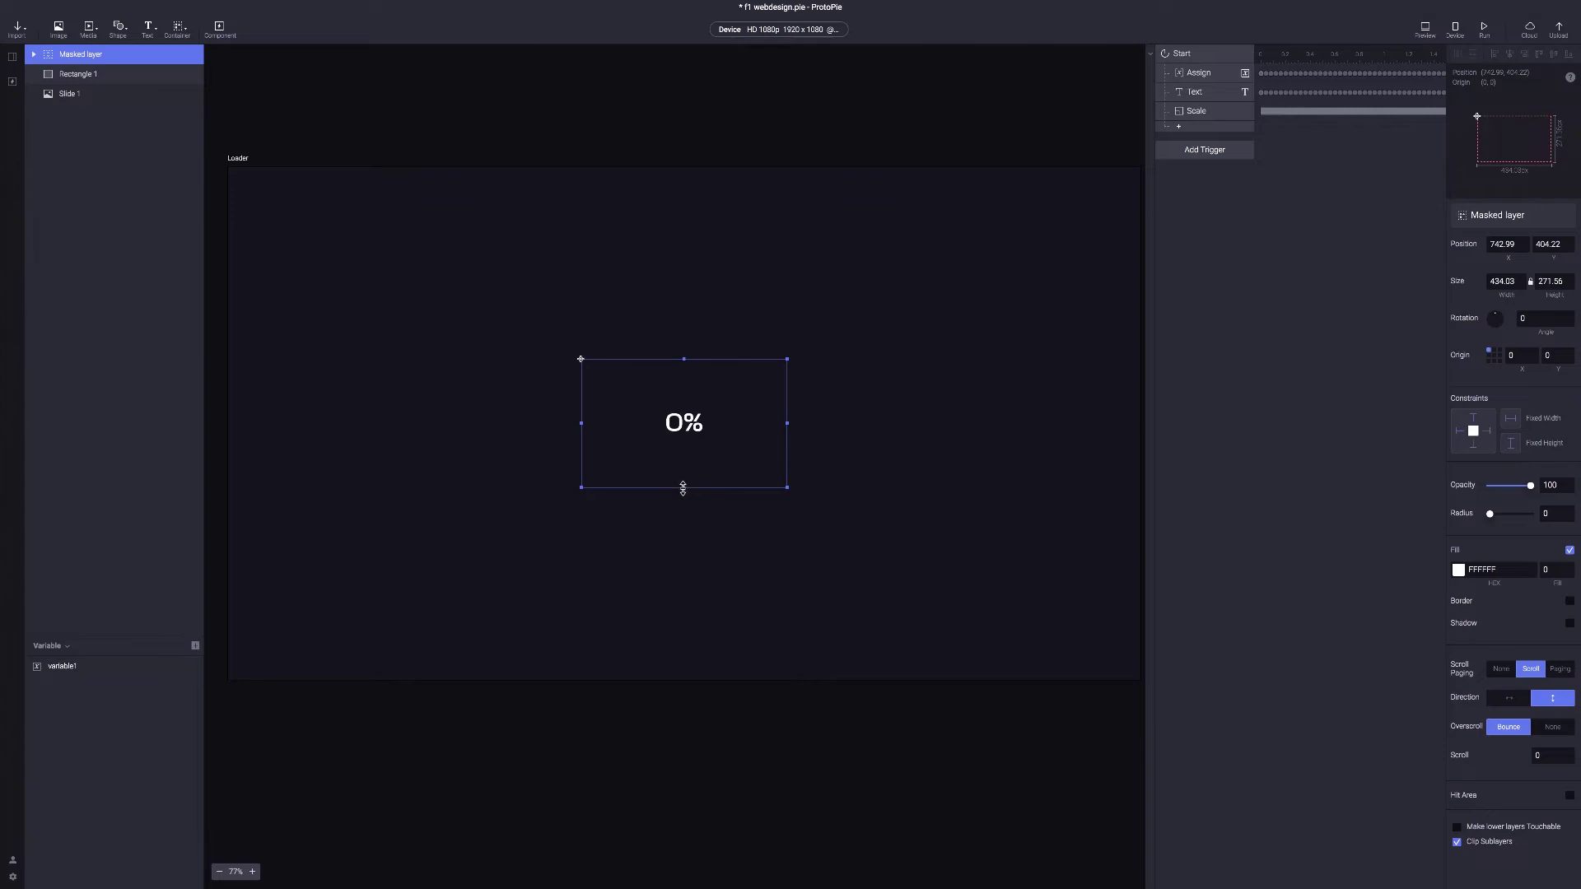
{"action": "left_click_drag", "start_coordinate": [684, 487], "coordinate": [784, 487]}
{"action": "scroll", "coordinate": [1316, 92], "scroll_direction": "right", "scroll_amount": 6}
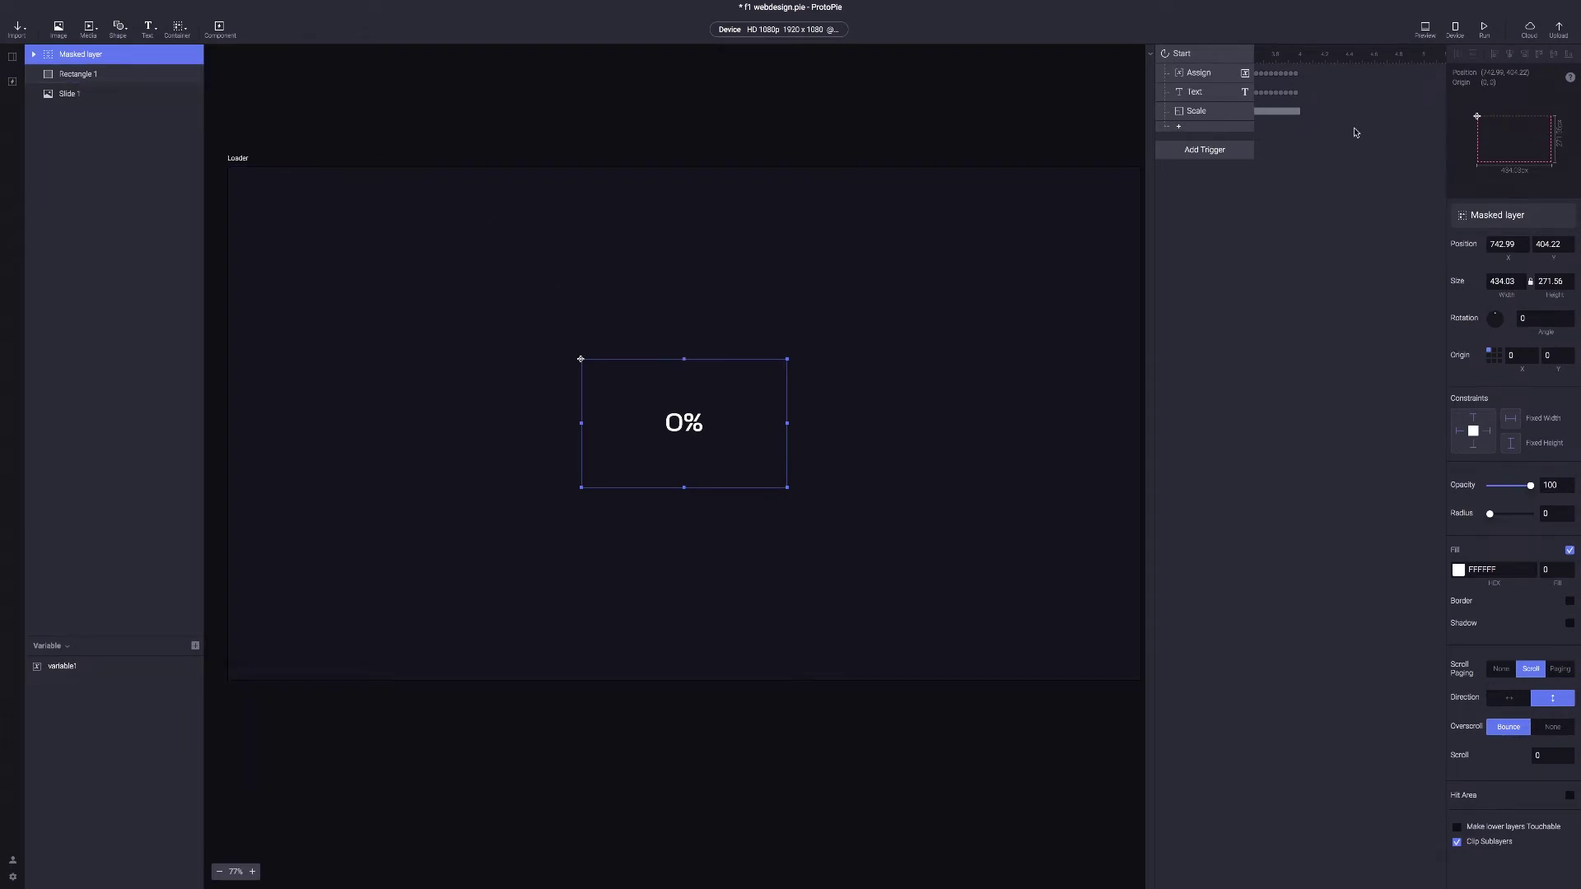
Add a Scale response for the Masked layer to height 0, and set the layer's origin to top centre (50, 0)
{"action": "left_click", "coordinate": [1201, 132]}
{"action": "left_click", "coordinate": [1293, 158]}
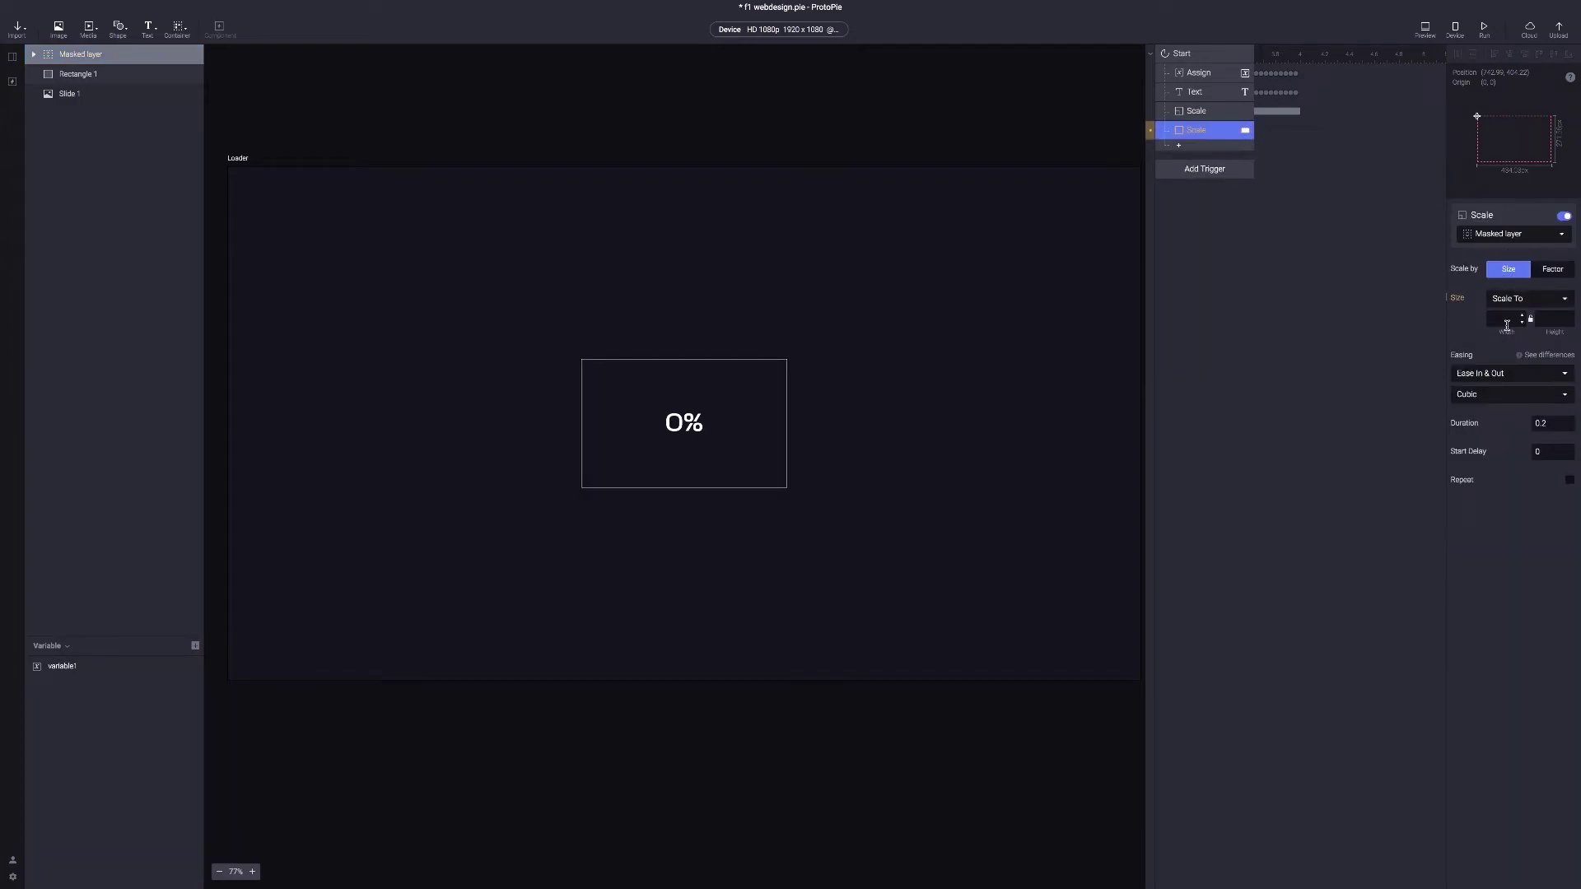
{"action": "left_click", "coordinate": [1552, 321]}
{"action": "left_click", "coordinate": [1215, 148]}
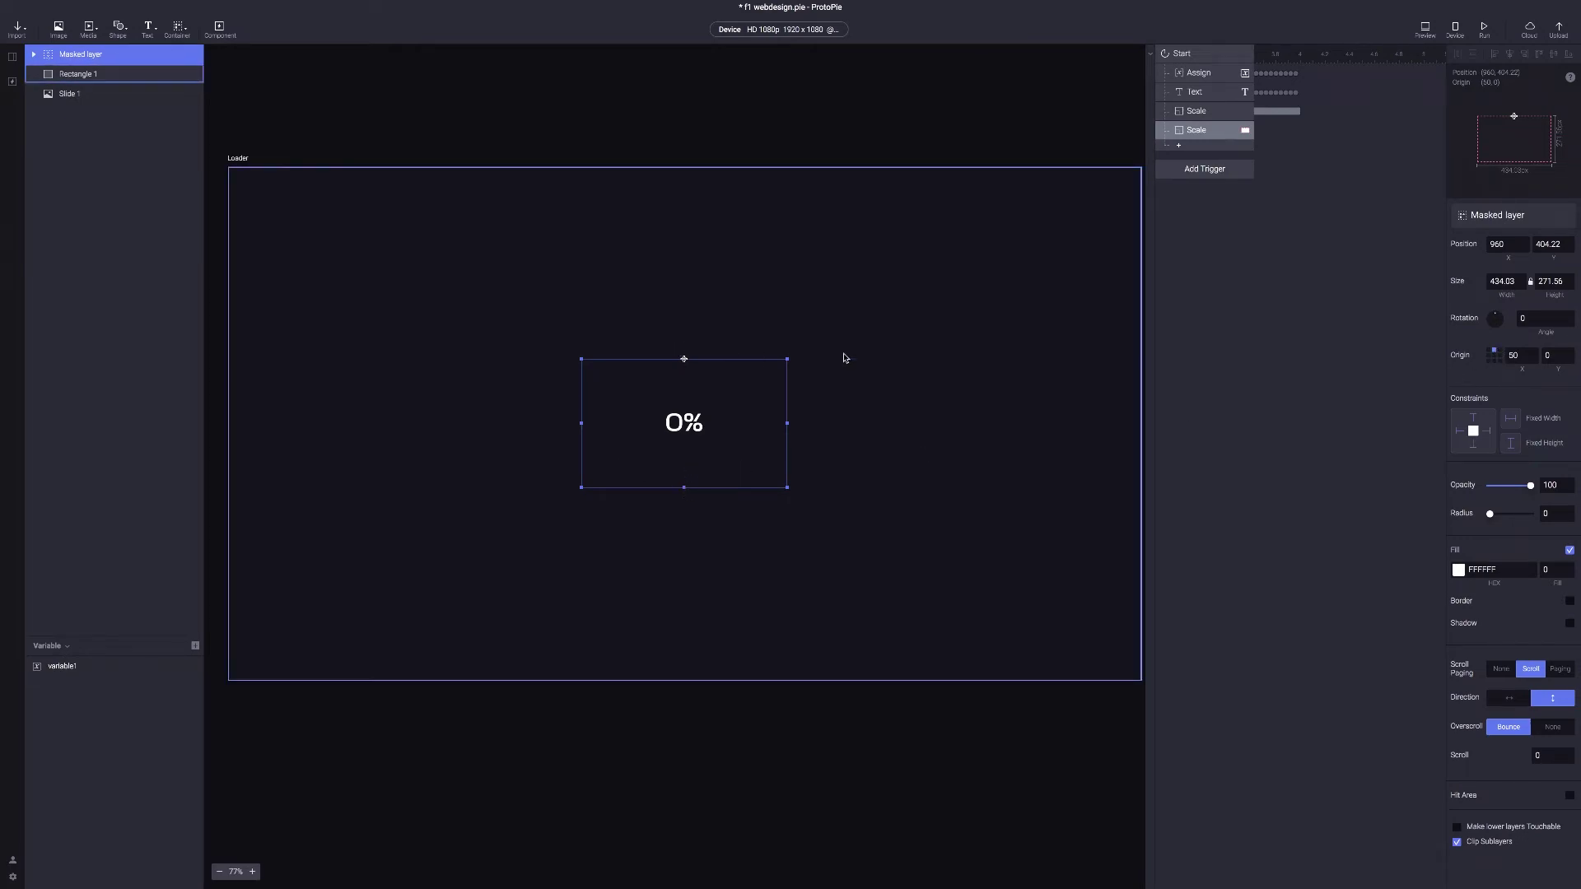
{"action": "left_click", "coordinate": [1198, 129]}
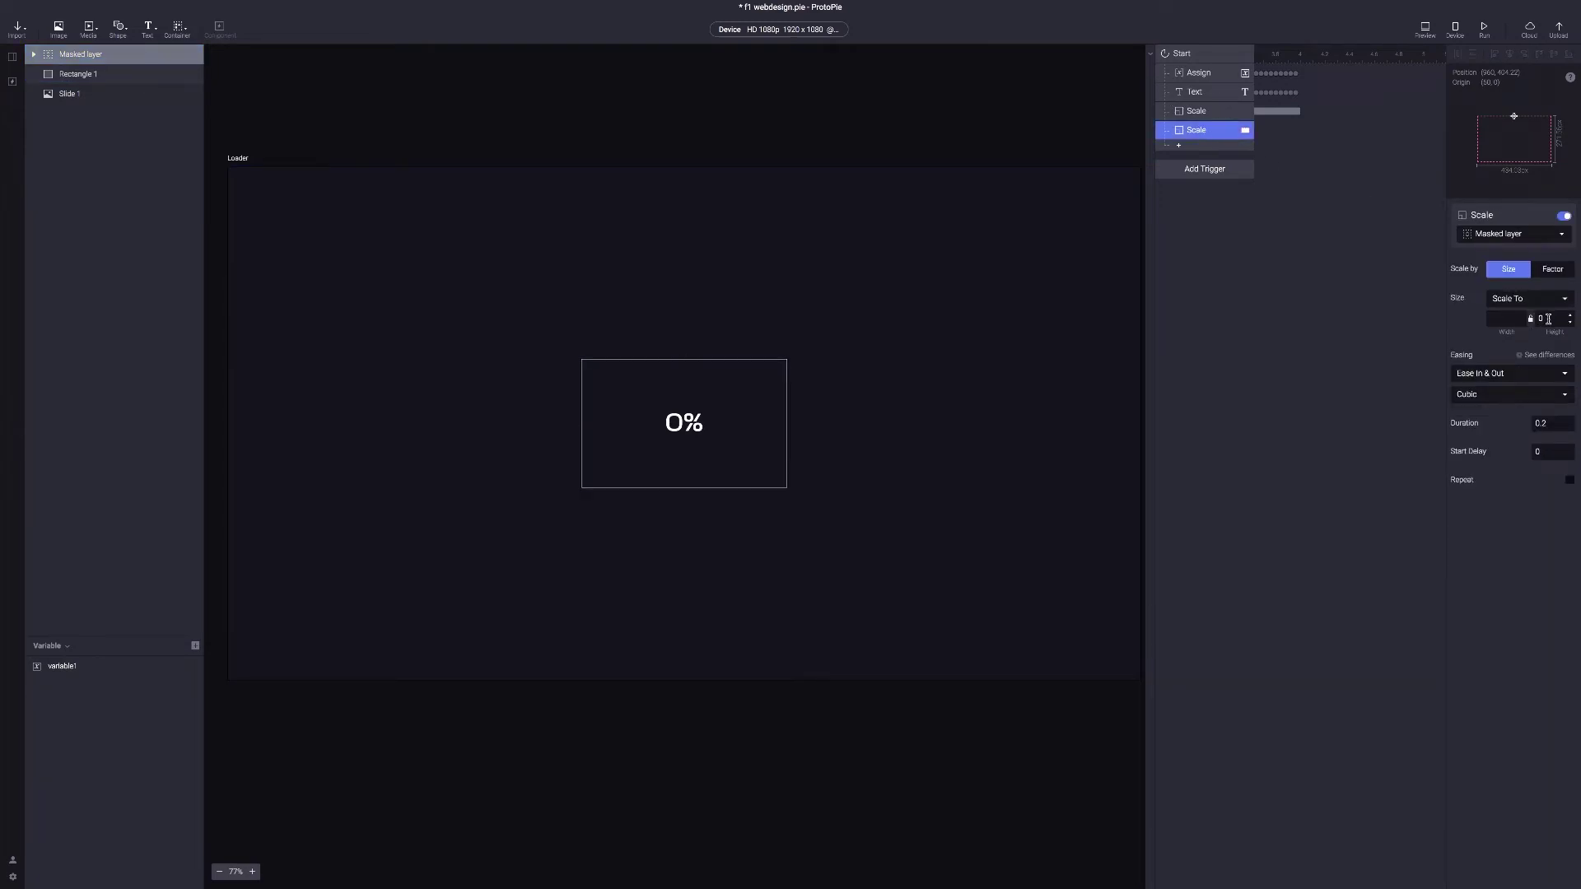
Give the Masked layer's Scale response a 0.6 duration, start delay 4 and Cubic Bezier easing of 0.6, 0.05, 0.2, 0.9
{"action": "left_click", "coordinate": [1545, 422]}
{"action": "type", "text": ".6"}
{"action": "left_click", "coordinate": [1514, 379]}
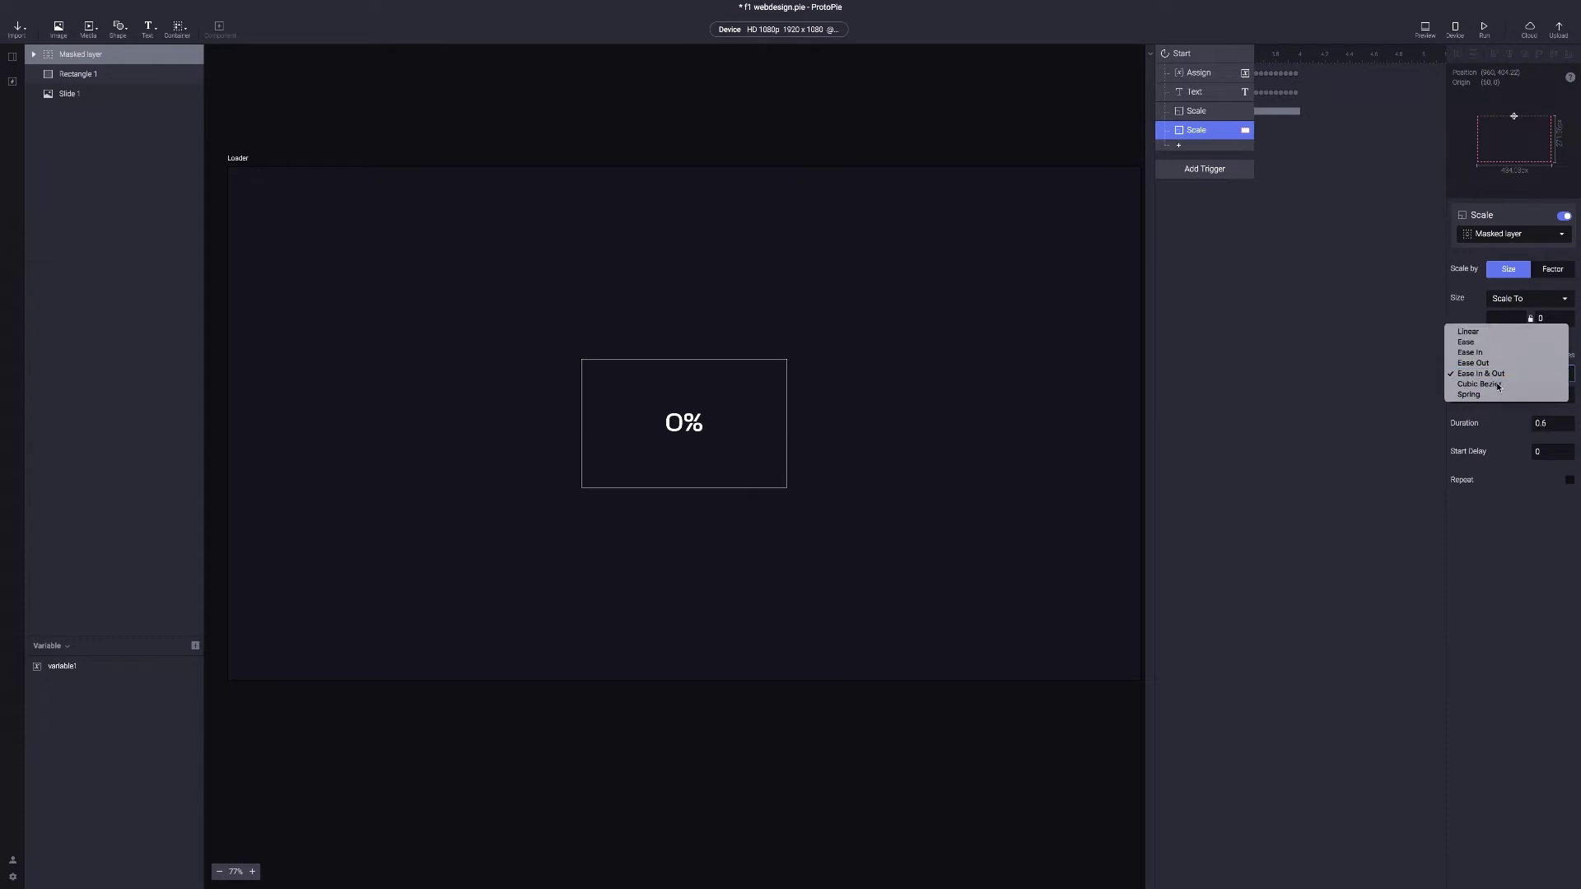
{"action": "left_click", "coordinate": [1498, 385]}
{"action": "left_click", "coordinate": [1473, 392]}
{"action": "left_click", "coordinate": [1474, 392]}
{"action": "left_click", "coordinate": [1495, 394]}
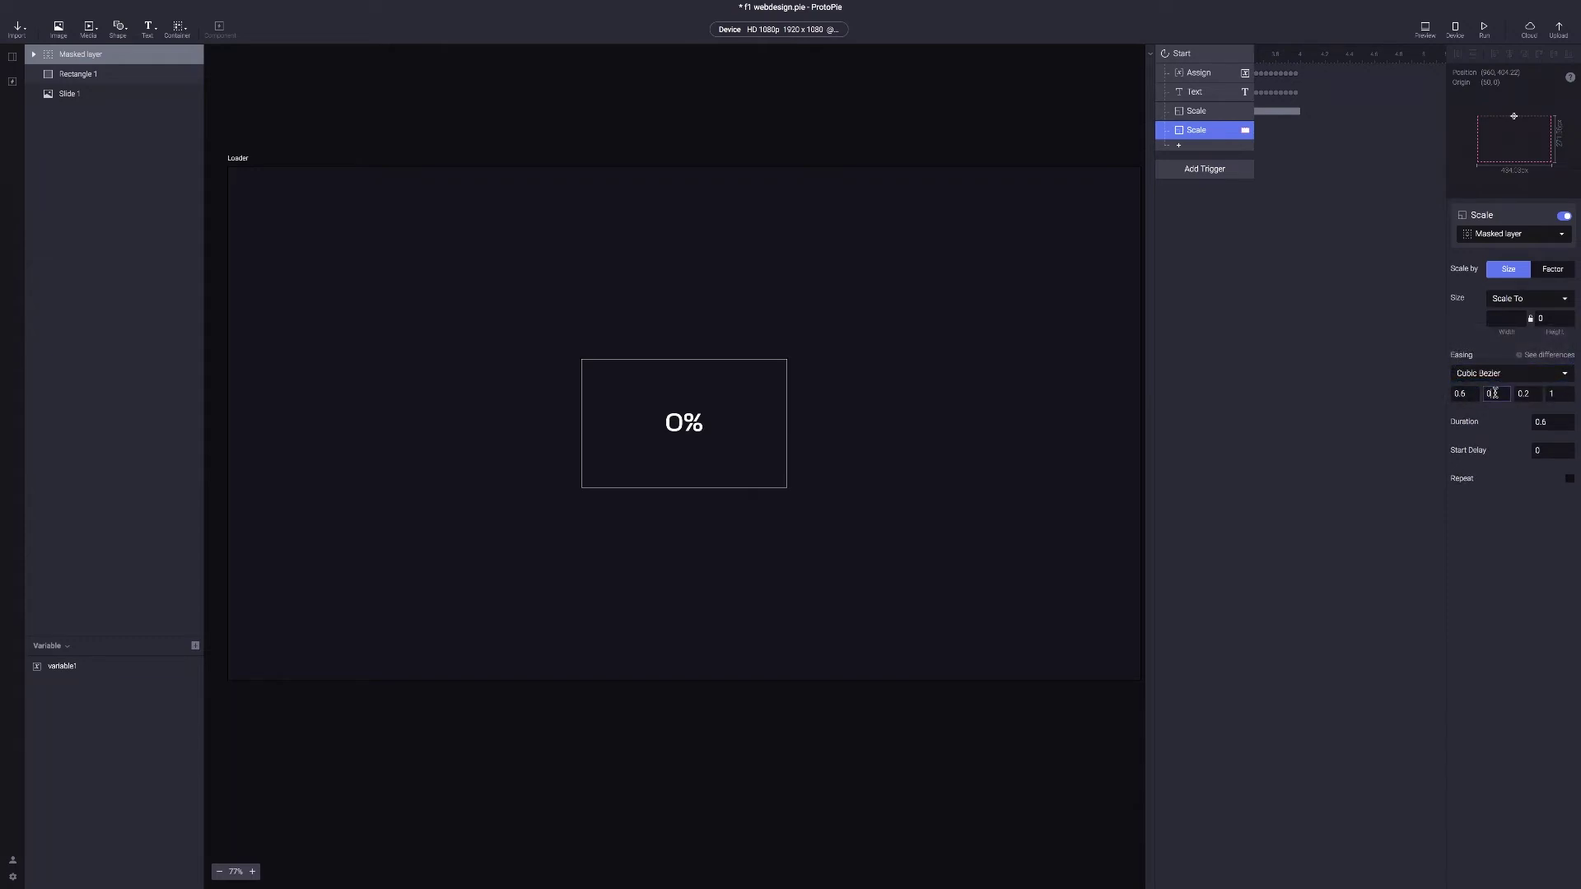
{"action": "type", "text": ".85"}
{"action": "key", "text": "Tab"}
{"action": "key", "text": "Tab"}
{"action": "key", "text": "Tab"}
{"action": "key", "text": "Tab"}
{"action": "key", "text": "Return"}
Preview the loader animation and set the Masked layer's Scale duration to 0.8
{"action": "left_click", "coordinate": [1424, 31]}
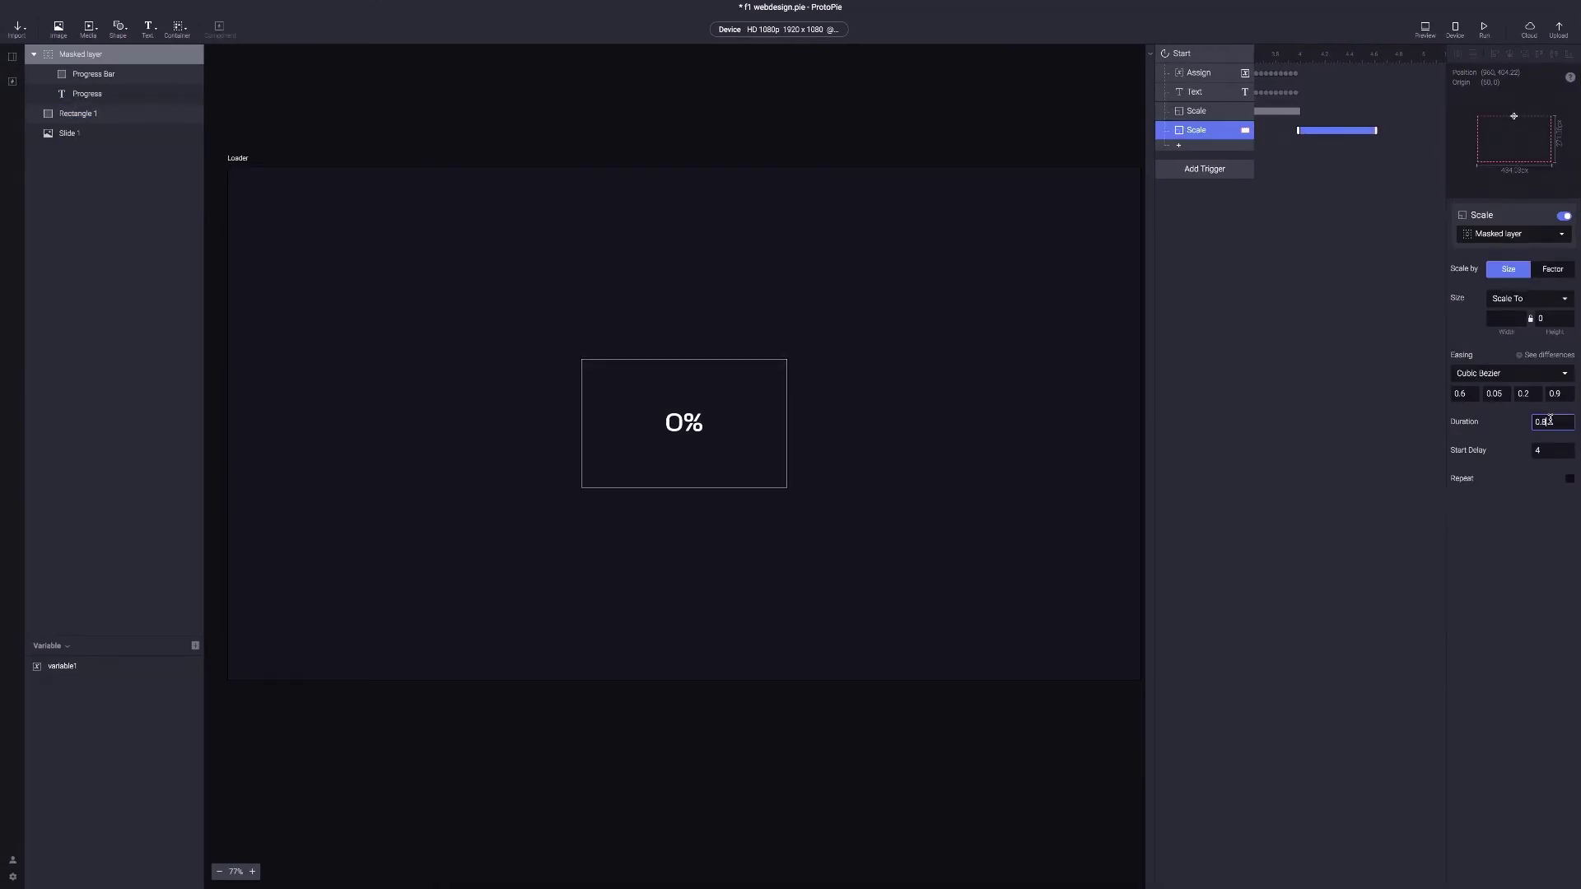
{"action": "key", "text": "Return"}
Rename the Rectangle 1 layer as "Background"
{"action": "left_click", "coordinate": [547, 337]}
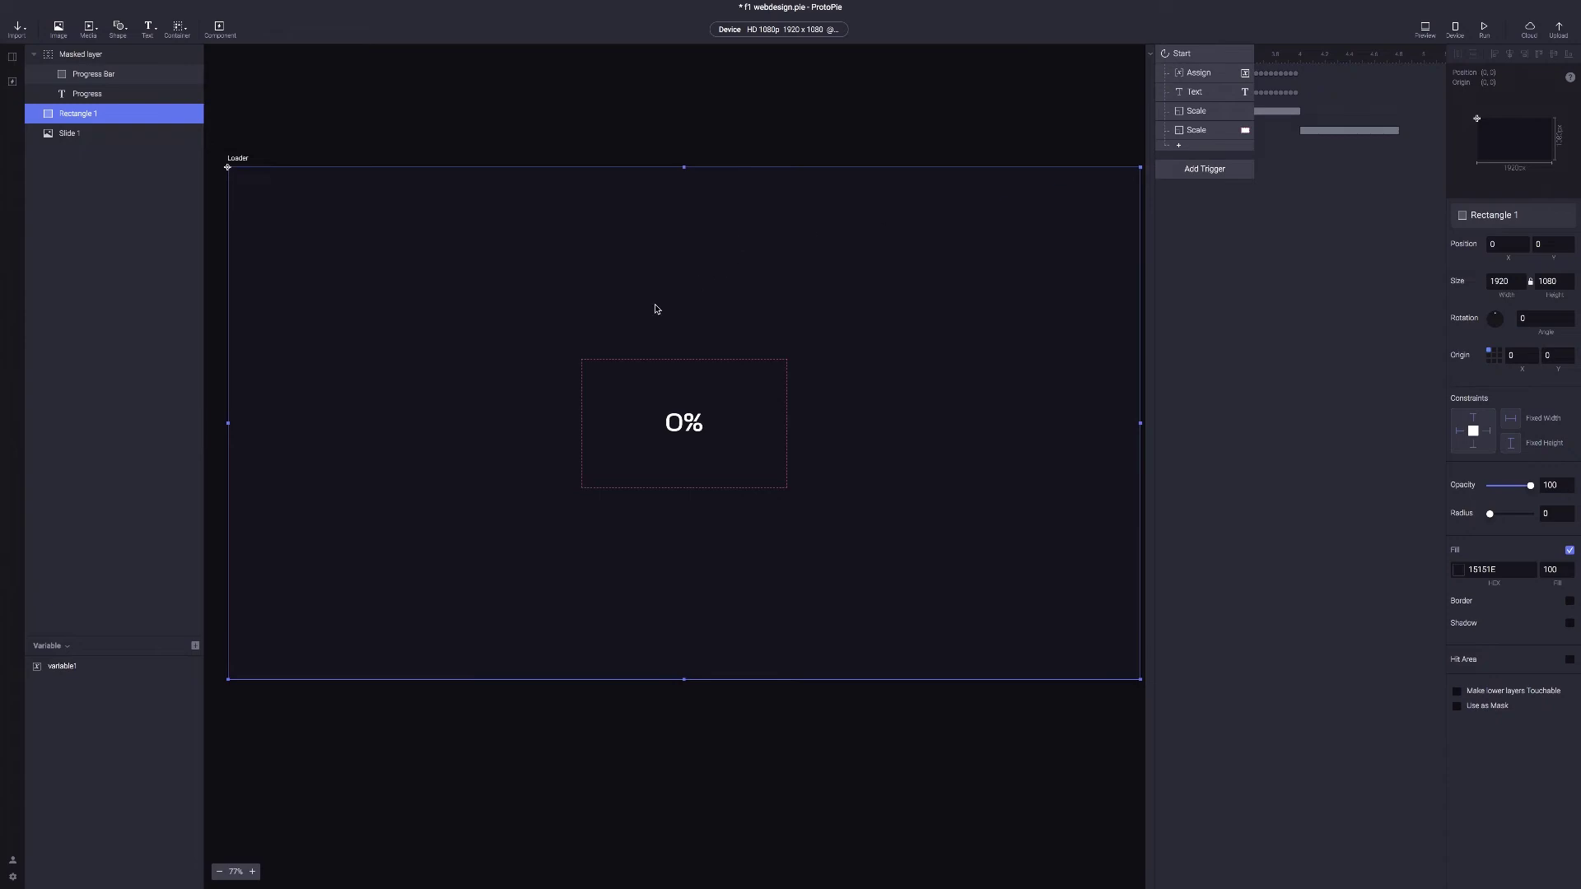
{"action": "double_click", "coordinate": [85, 120]}
{"action": "type", "text": "Back"}
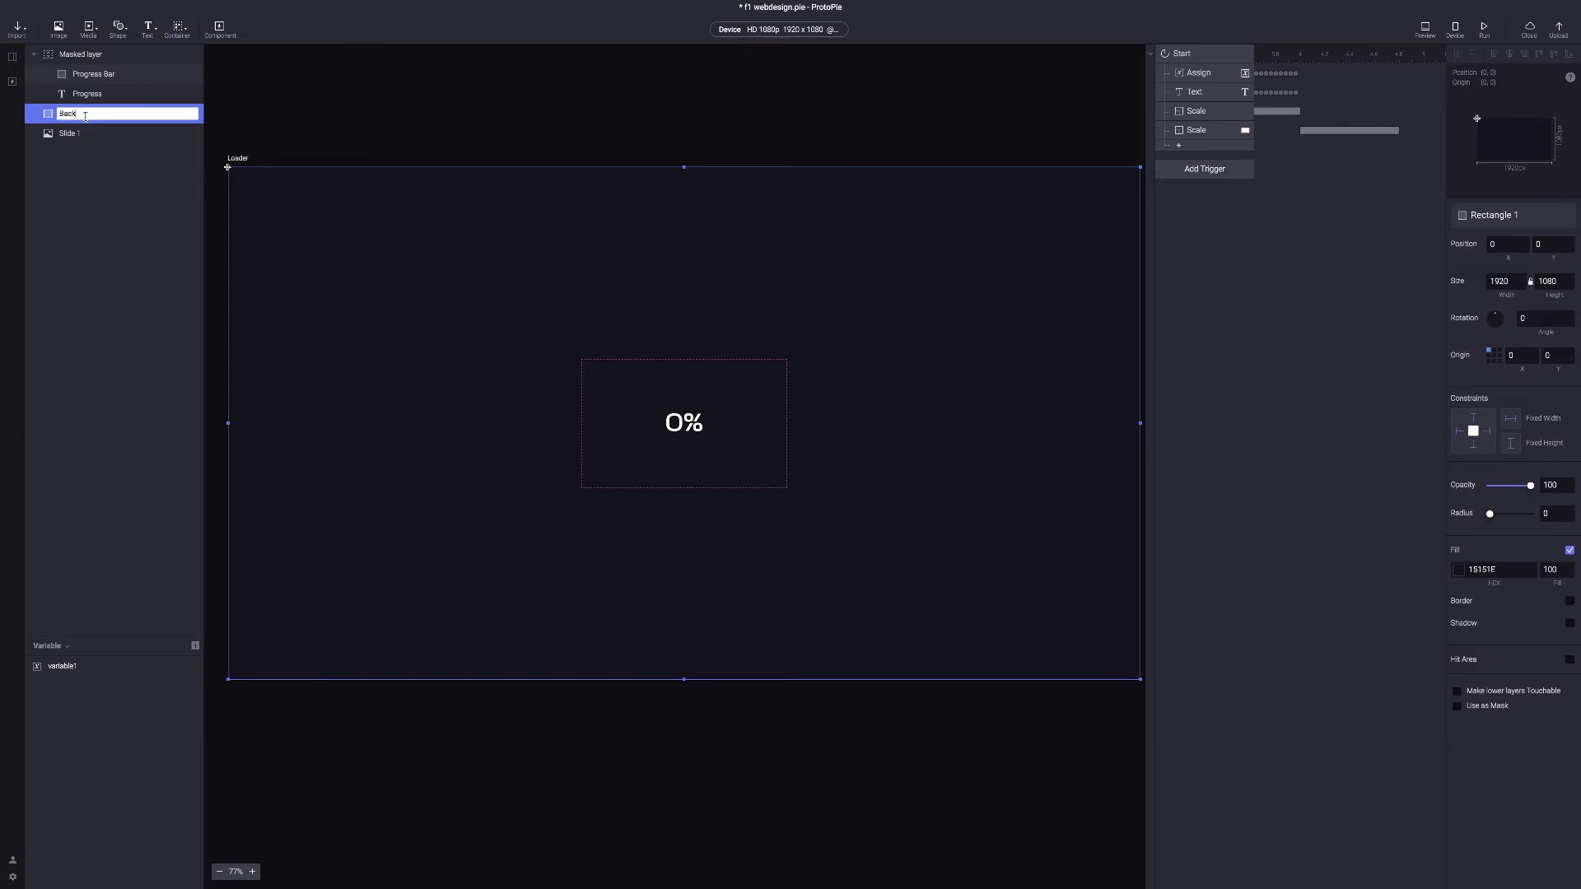
{"action": "type", "text": "ground"}
{"action": "key", "text": "Return"}
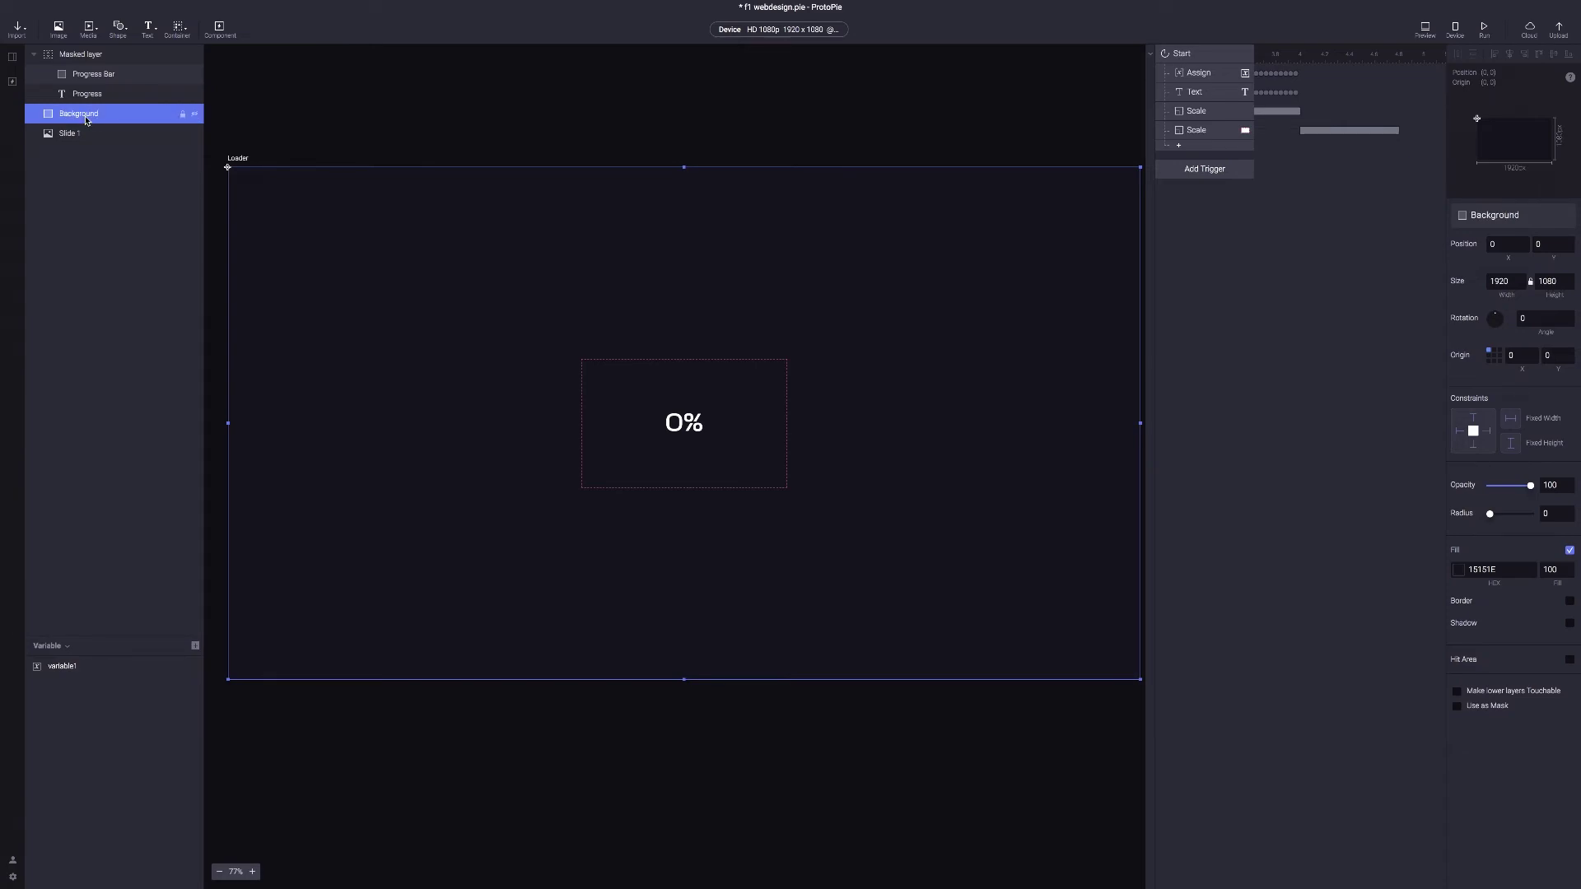
Set the Background layer's origin to top centre (50, 0) and add a Scale response for it under the Start trigger
{"action": "left_click", "coordinate": [1494, 352]}
{"action": "left_click", "coordinate": [1200, 151]}
{"action": "mouse_move", "coordinate": [1193, 176]}
{"action": "left_click", "coordinate": [1271, 255]}
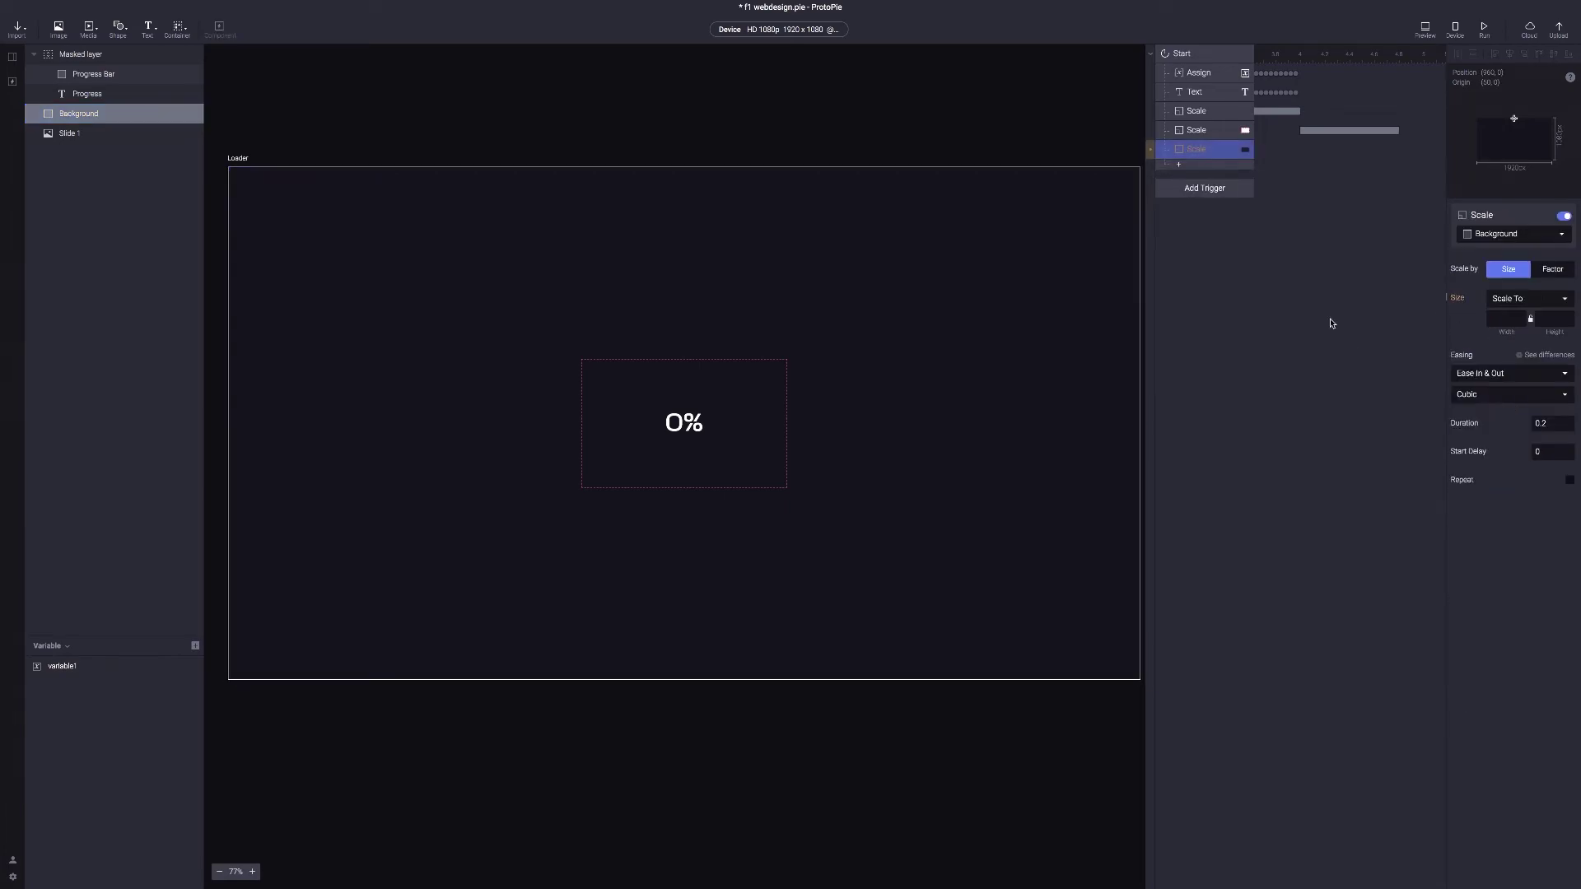
Set the Background's Scale response to a start delay of 4.6 and a duration of 1
{"action": "left_click", "coordinate": [1536, 451]}
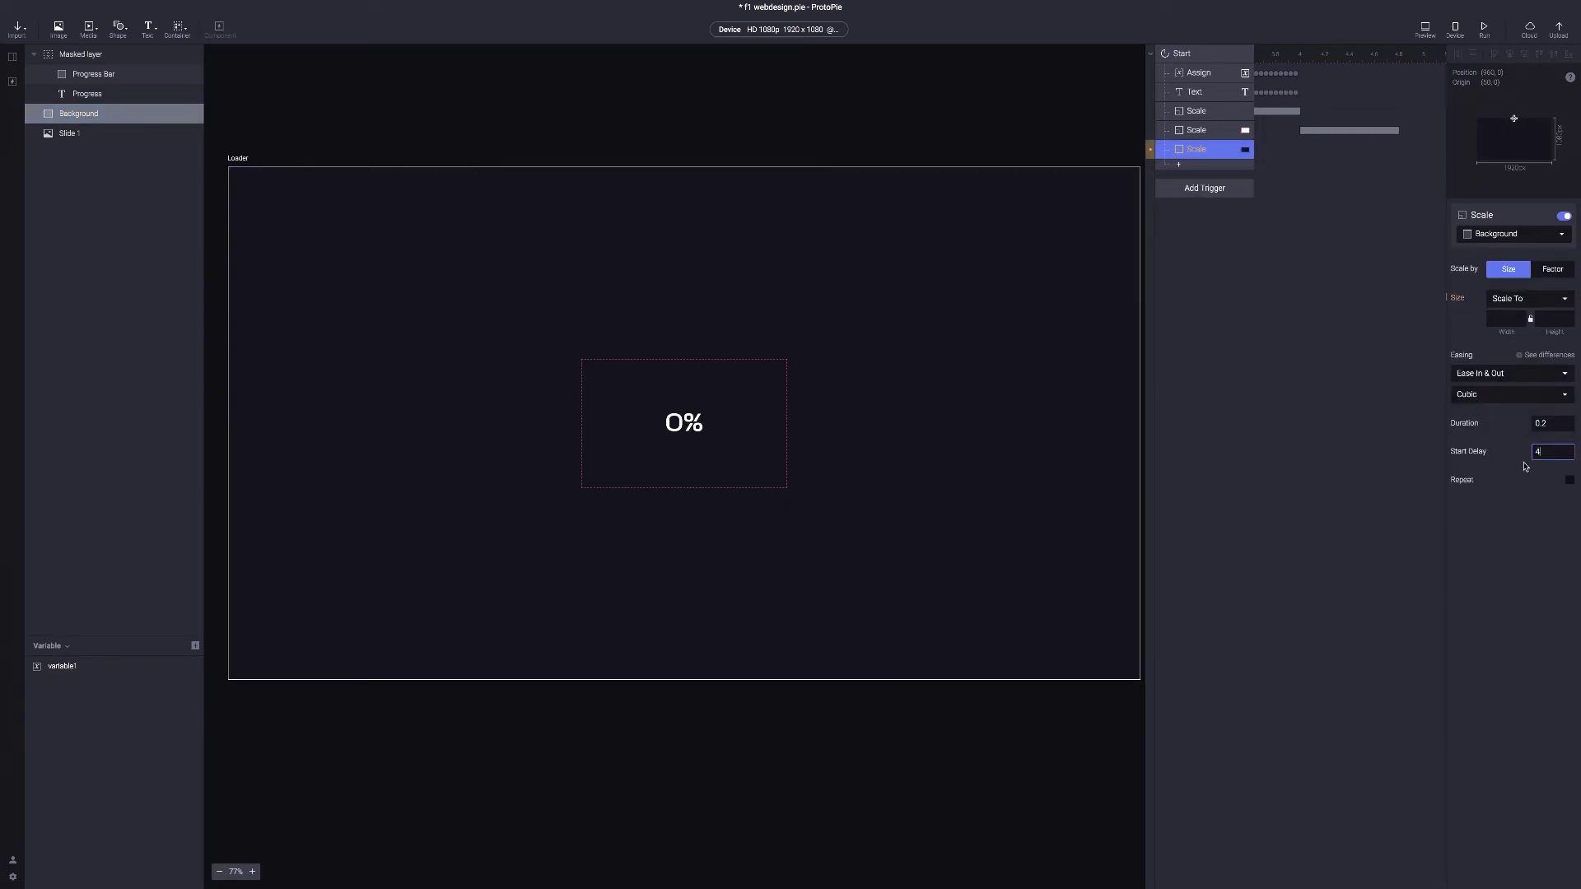
{"action": "type", "text": "4.6"}
{"action": "key", "text": "Return"}
{"action": "left_click", "coordinate": [1557, 423]}
{"action": "type", "text": "1"}
Change the Background's Scale easing to Cubic Bezier with values 0.6, 0.05, 0.2 and 0.9
{"action": "left_click", "coordinate": [1491, 375]}
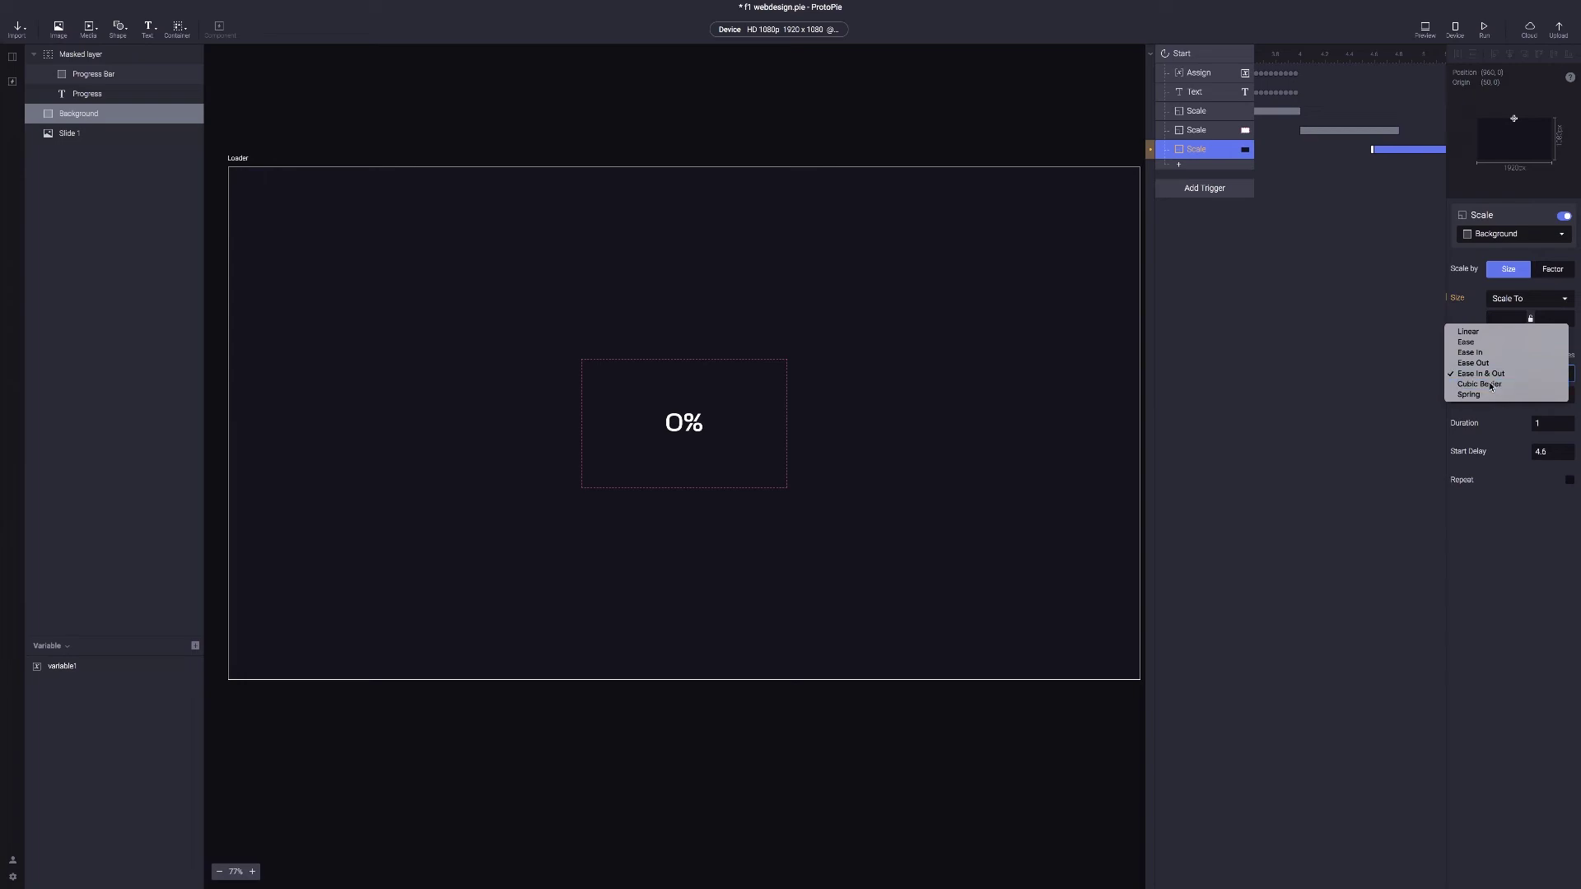
{"action": "left_click", "coordinate": [1492, 384]}
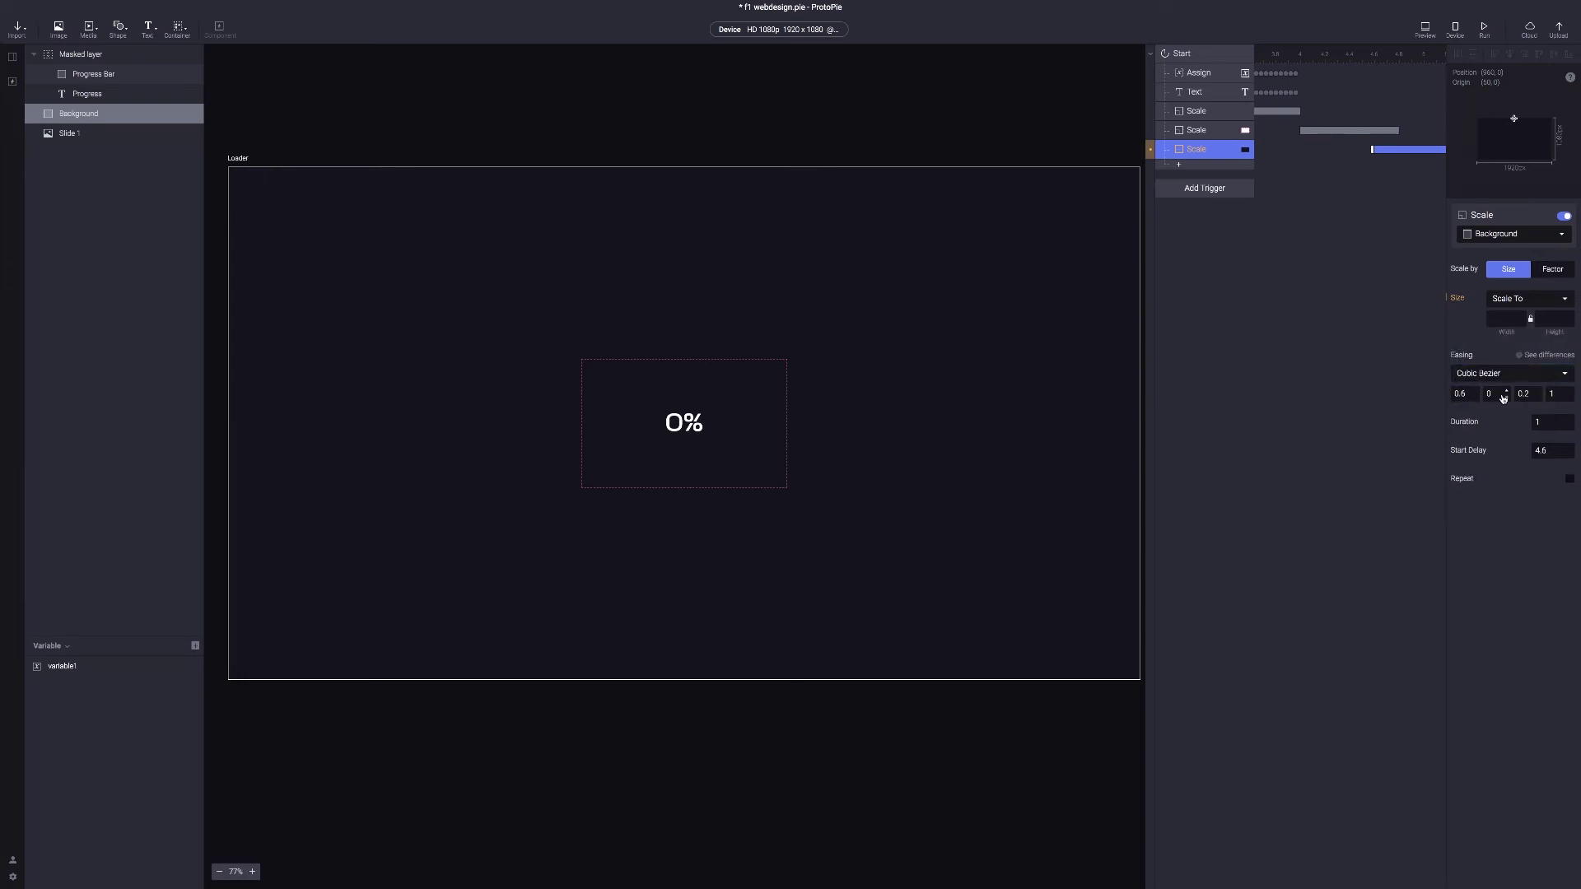
{"action": "left_click", "coordinate": [1493, 395]}
{"action": "type", "text": ".25"}
{"action": "key", "text": "Tab"}
{"action": "key", "text": "Tab"}
Try scaling the Background to width 0 and preview the loader animation
{"action": "left_click", "coordinate": [1500, 319]}
{"action": "type", "text": "0"}
{"action": "key", "text": "Return"}
{"action": "left_click", "coordinate": [1424, 34]}
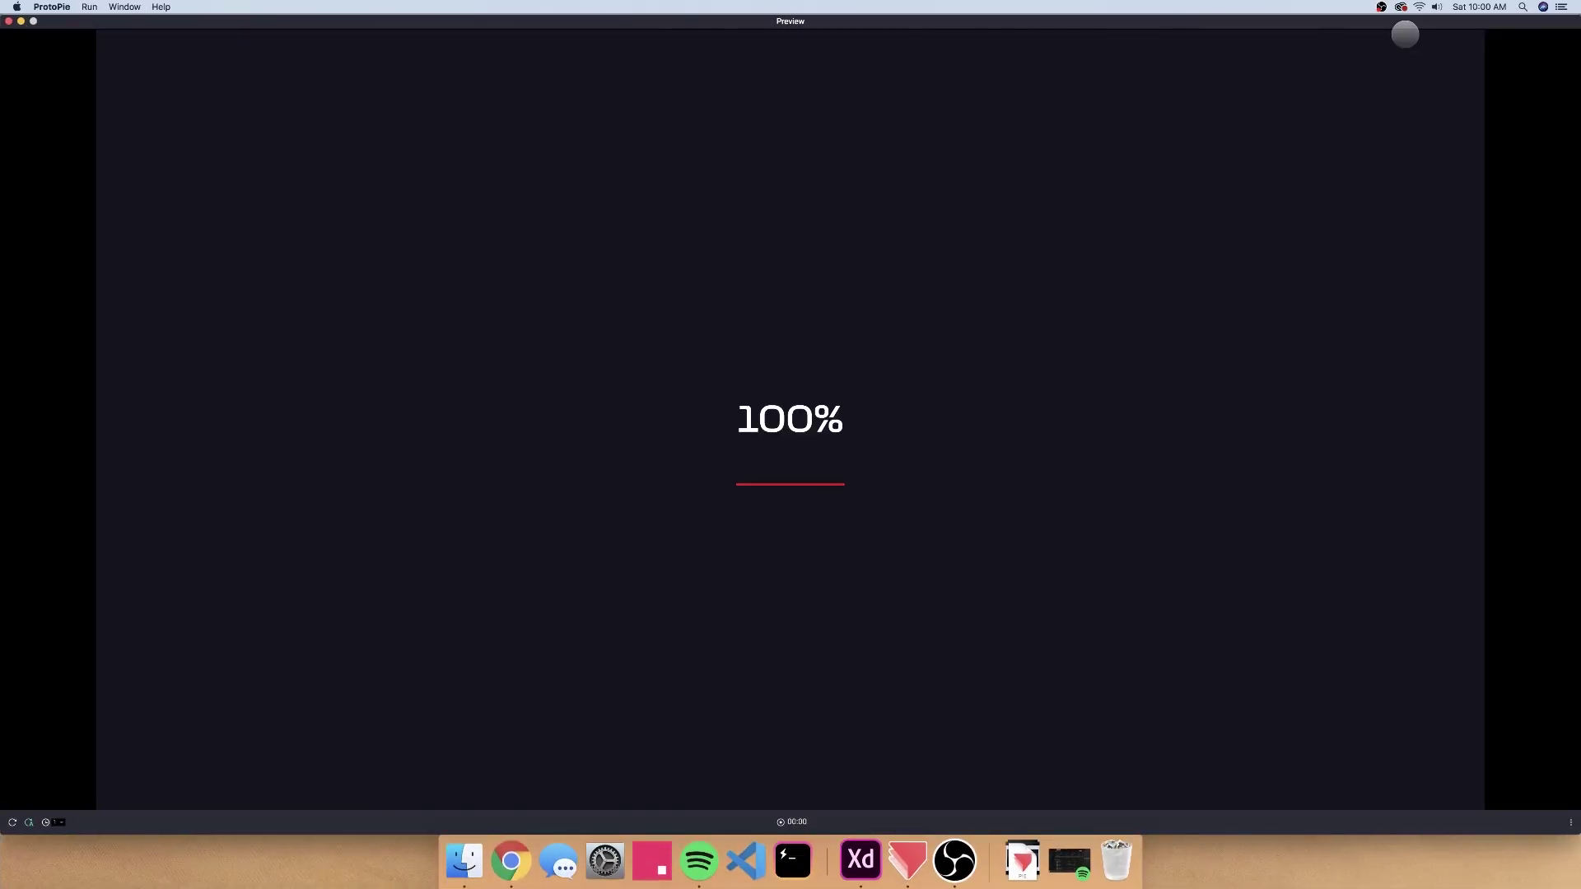
{"action": "key", "text": "super+w"}
Clear the Background's target width in its Scale response and set the target height to 0
{"action": "left_click", "coordinate": [1505, 319]}
{"action": "key", "text": "BackSpace"}
{"action": "left_click", "coordinate": [1551, 320]}
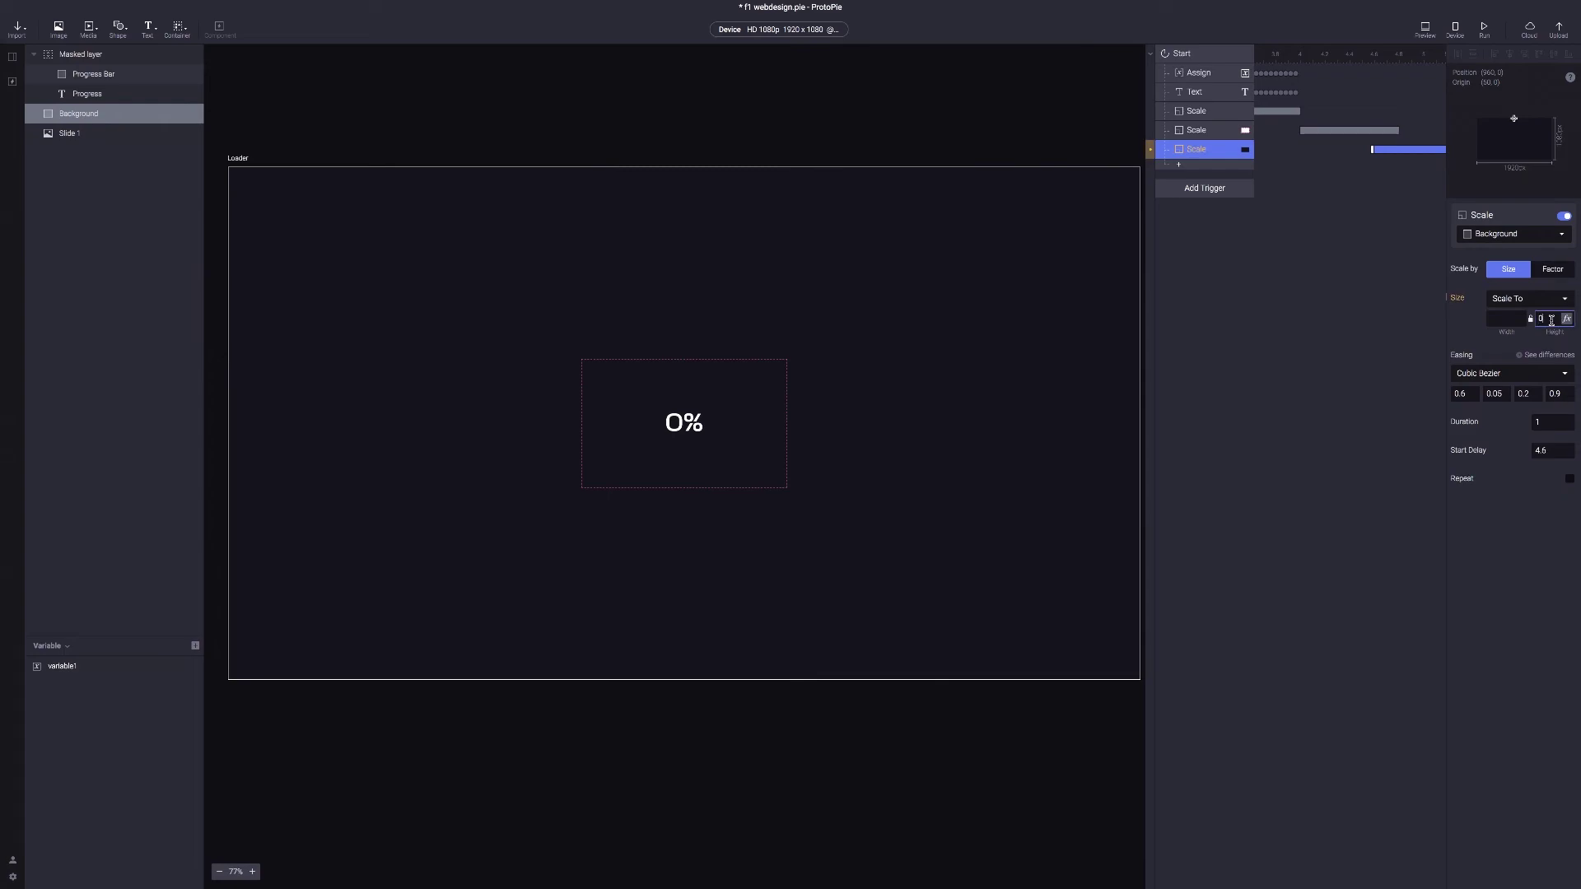
{"action": "left_click", "coordinate": [1375, 335]}
Add a Jump response to the Start trigger that goes to the Main scene
{"action": "left_click", "coordinate": [1207, 159]}
{"action": "left_click", "coordinate": [1232, 170]}
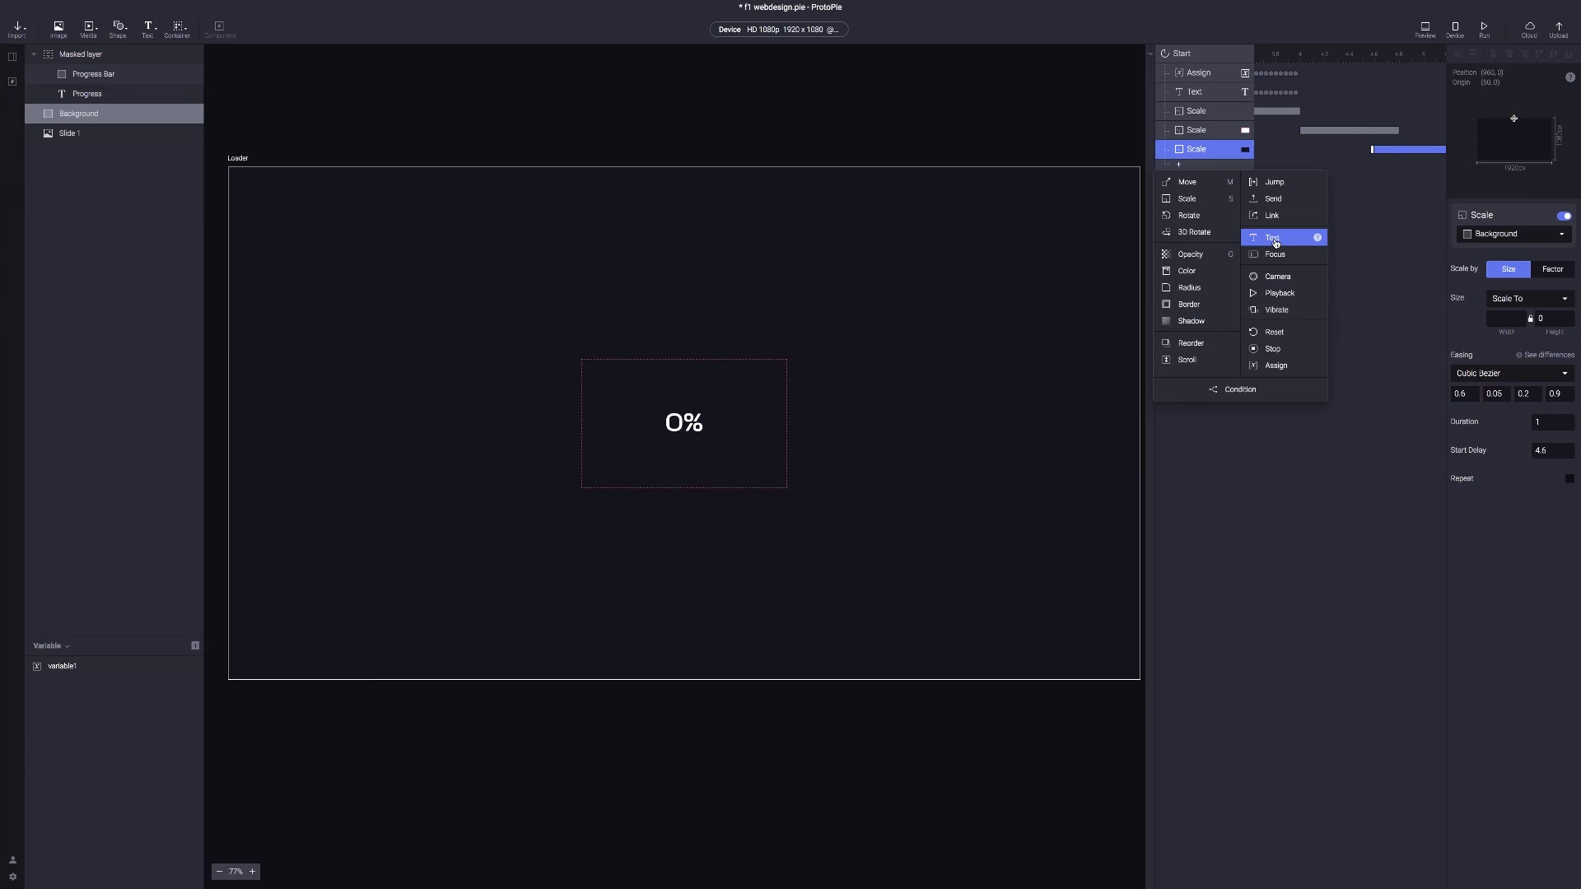
{"action": "left_click", "coordinate": [1274, 182]}
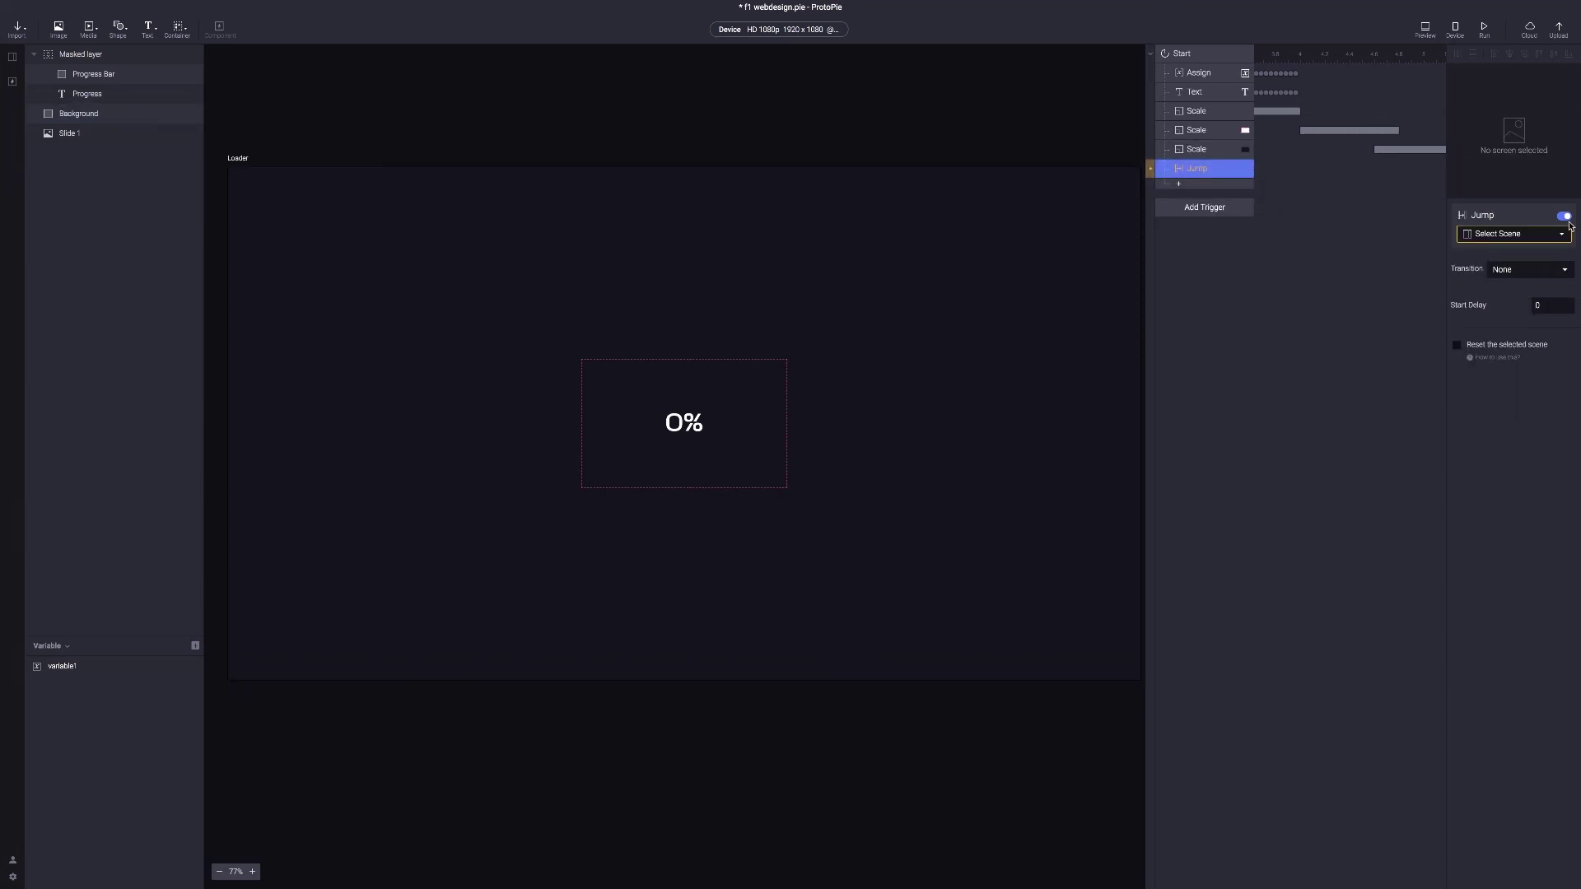
{"action": "left_click", "coordinate": [1541, 235]}
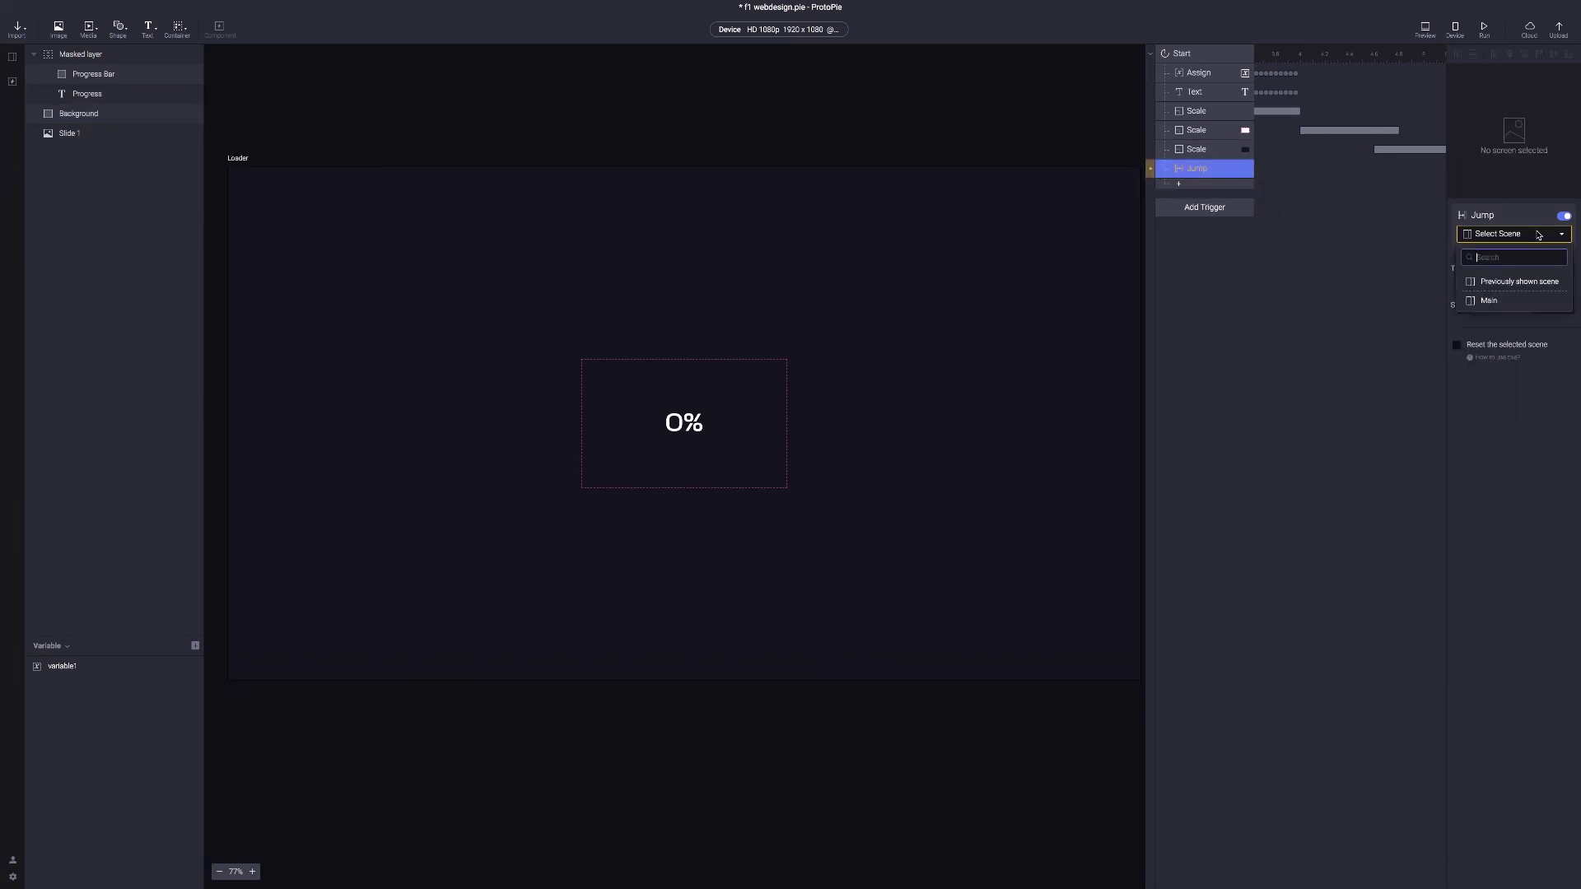
{"action": "left_click", "coordinate": [1511, 310]}
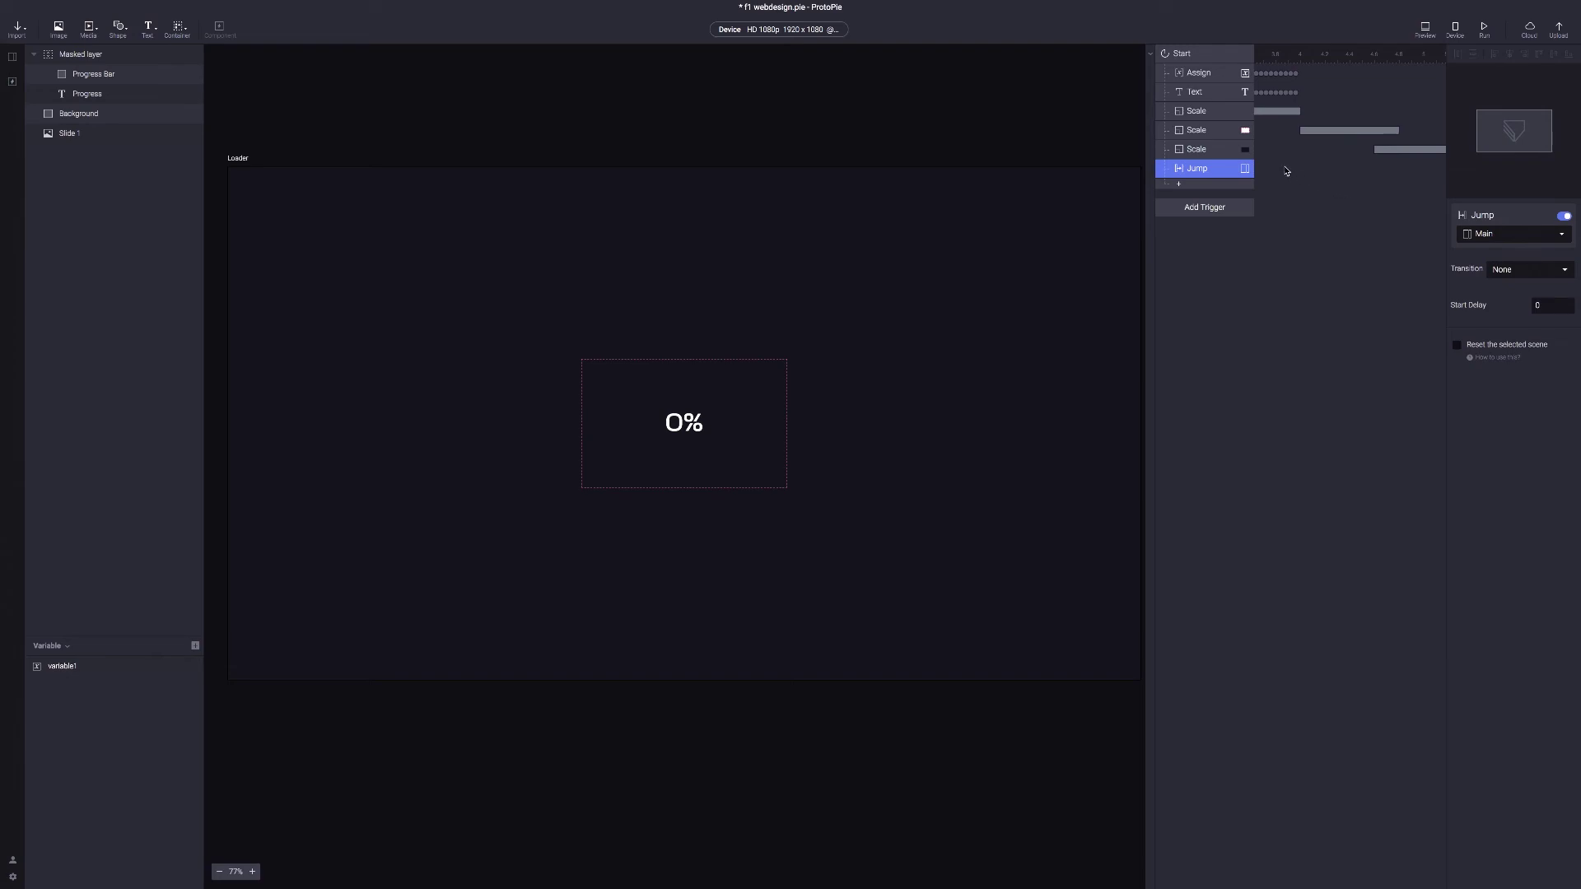
Set the Jump response's start delay to 5.6 to match the end of the Background's scaling
{"action": "scroll", "coordinate": [1317, 177], "scroll_direction": "left", "scroll_amount": 5}
{"action": "scroll", "coordinate": [1286, 170], "scroll_direction": "left", "scroll_amount": 4}
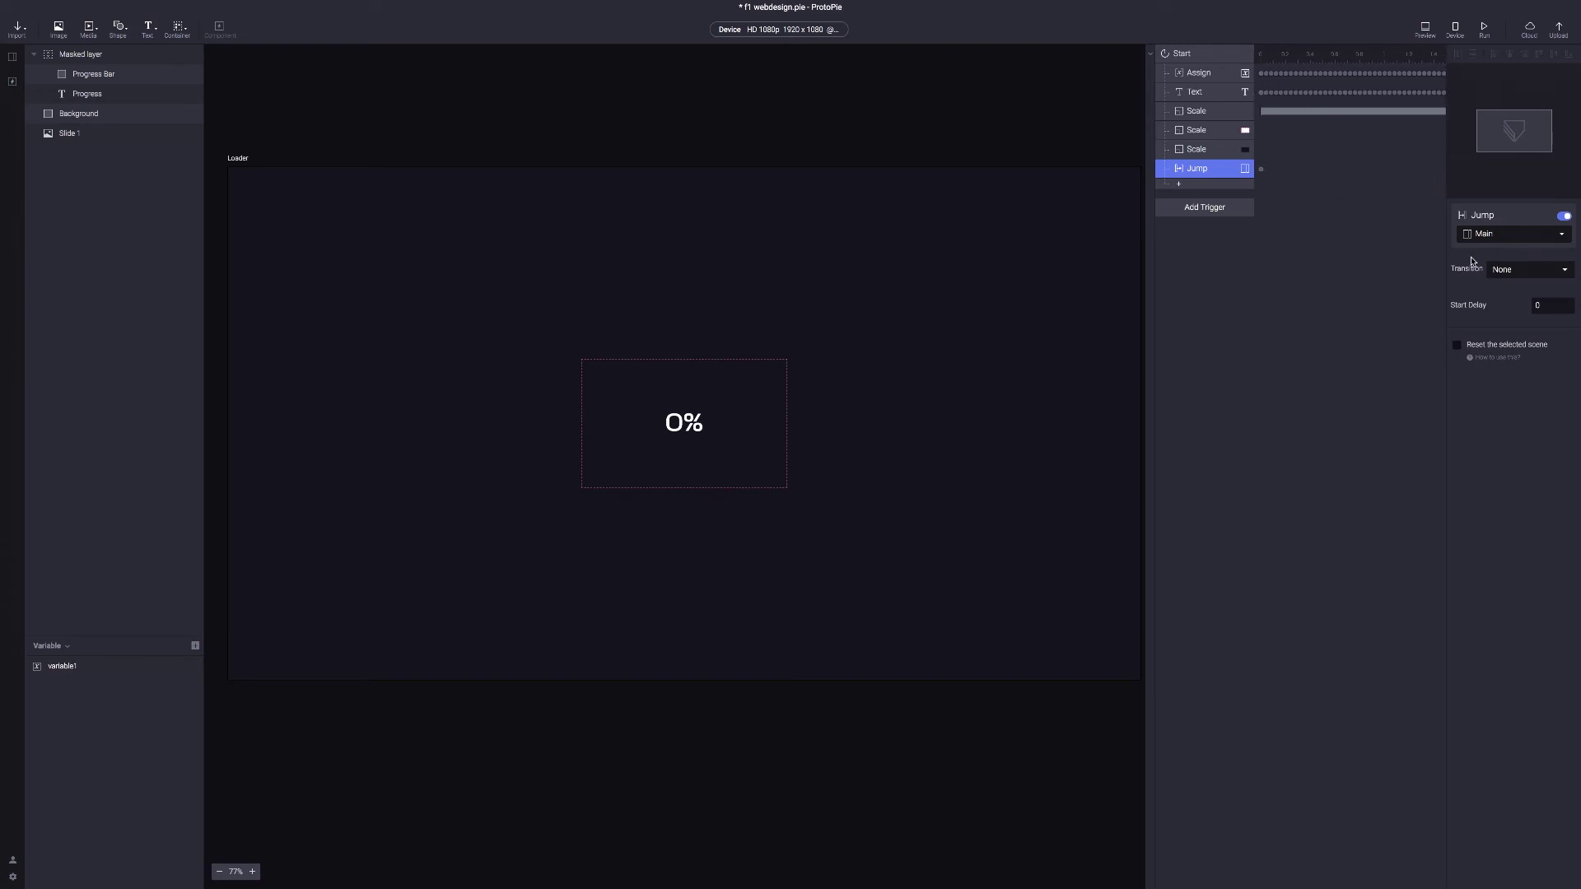
{"action": "scroll", "coordinate": [1352, 164], "scroll_direction": "right", "scroll_amount": 14}
{"action": "scroll", "coordinate": [1353, 166], "scroll_direction": "left", "scroll_amount": 3}
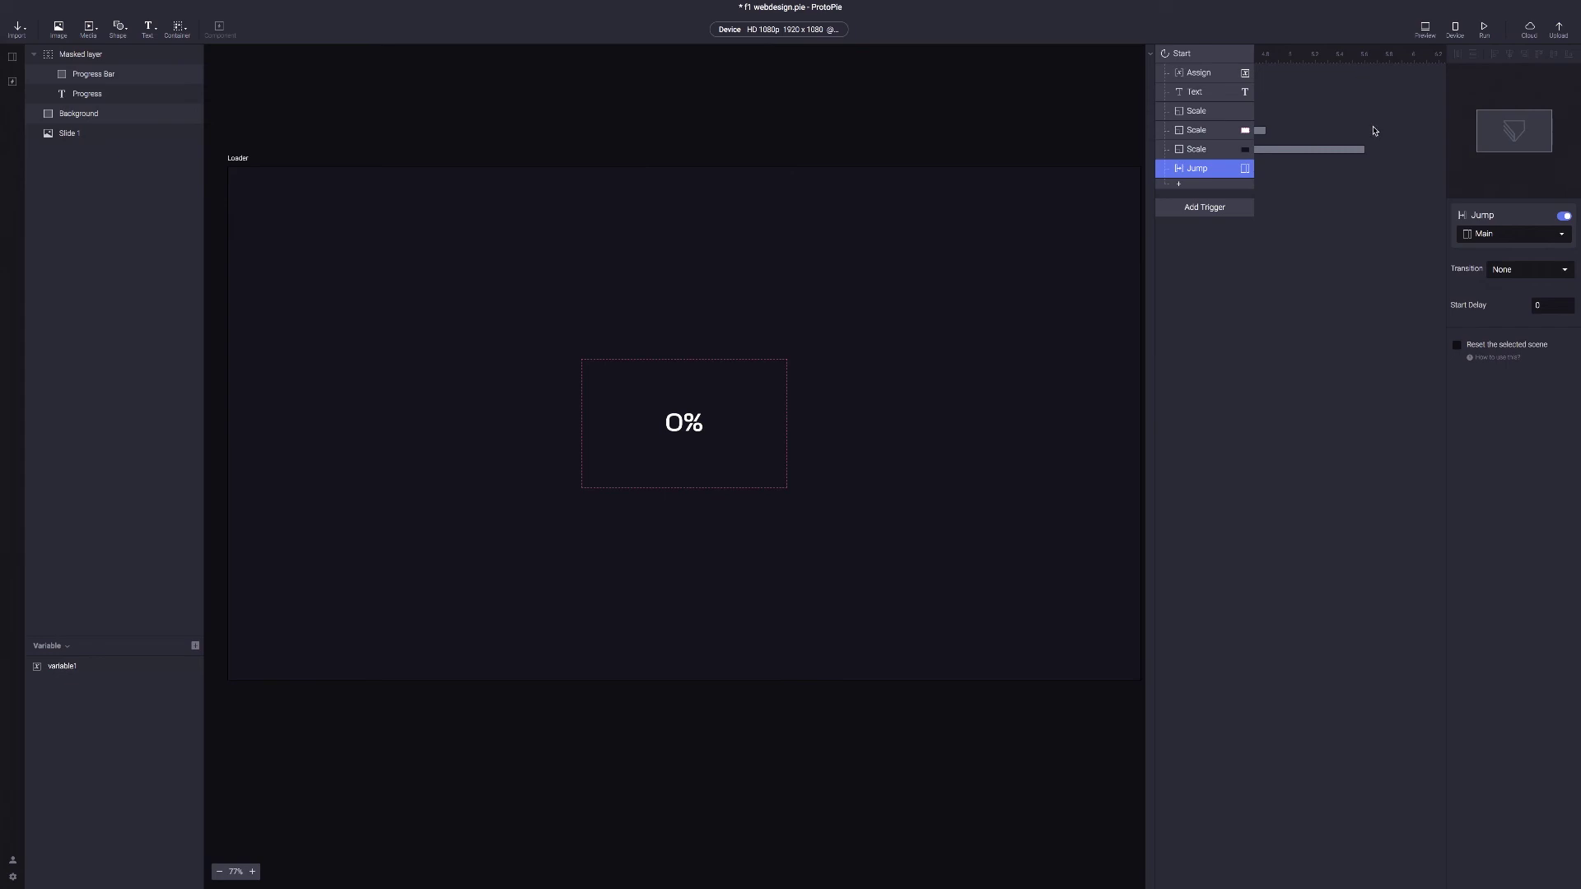
{"action": "left_click", "coordinate": [1552, 310]}
{"action": "type", "text": "5.6"}
{"action": "key", "text": "Return"}
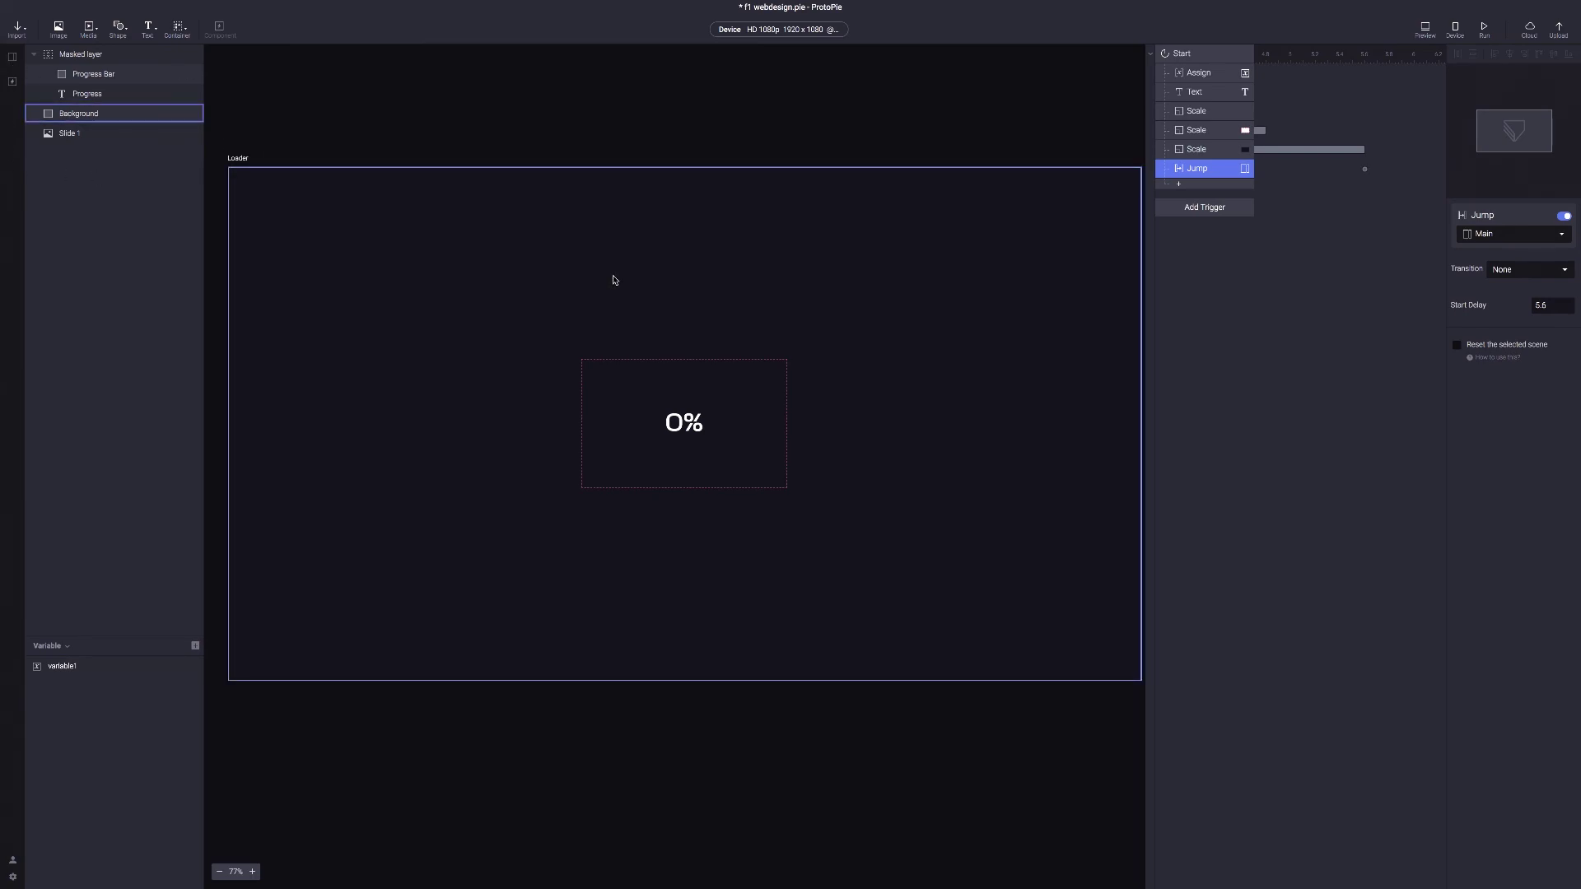
Preview the prototype and replay the loader sequence from the start to check the jump to the Main scene
{"action": "key", "text": "super+p"}
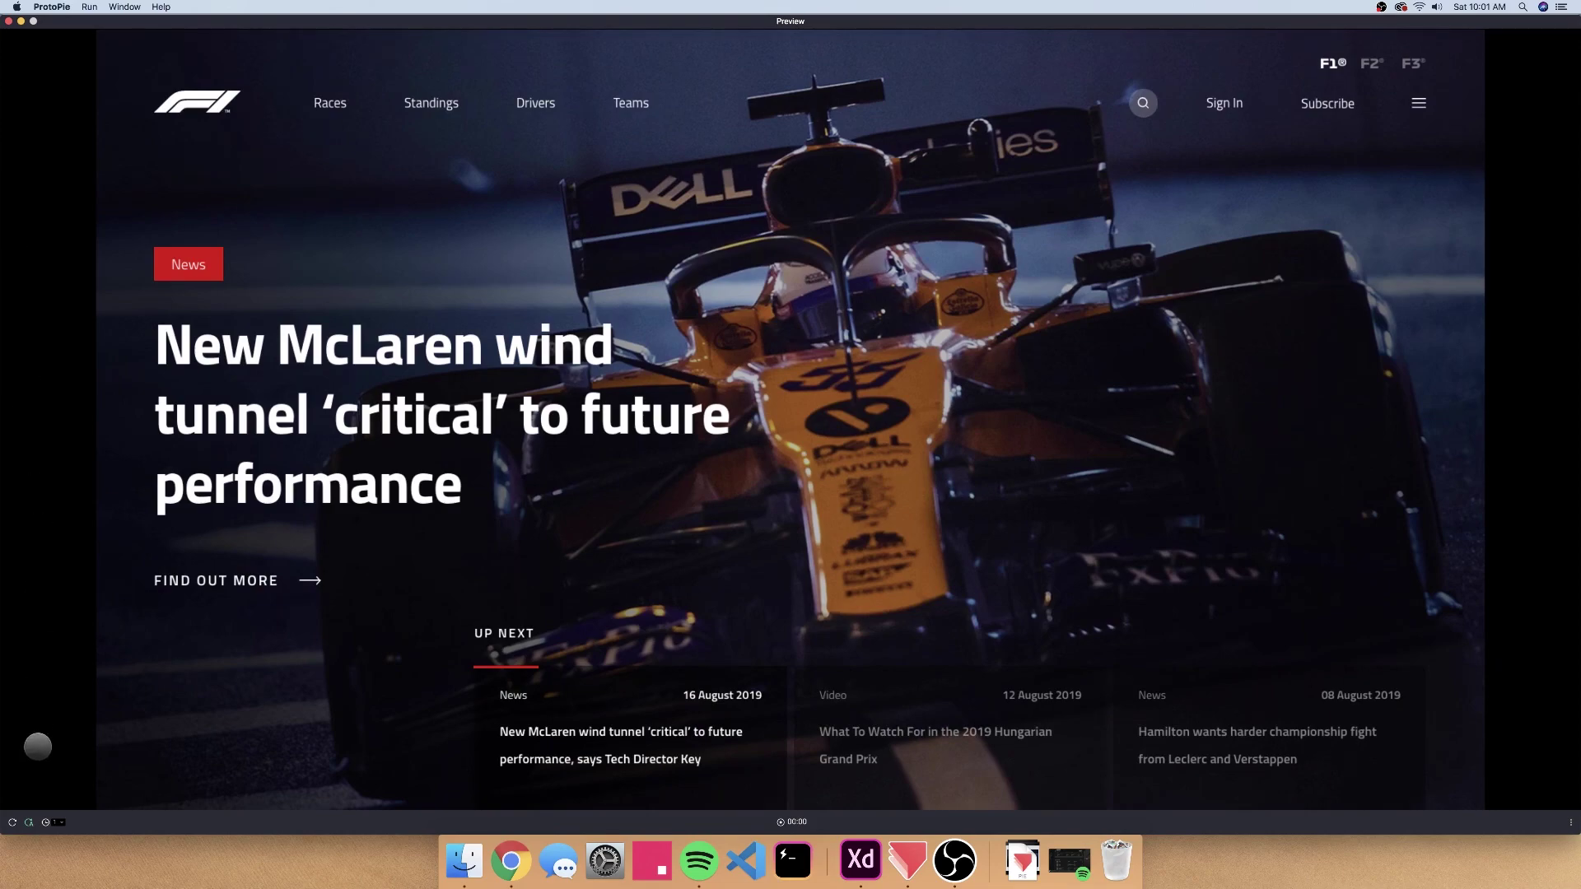
{"action": "left_click", "coordinate": [10, 824]}
{"action": "left_click", "coordinate": [10, 825]}
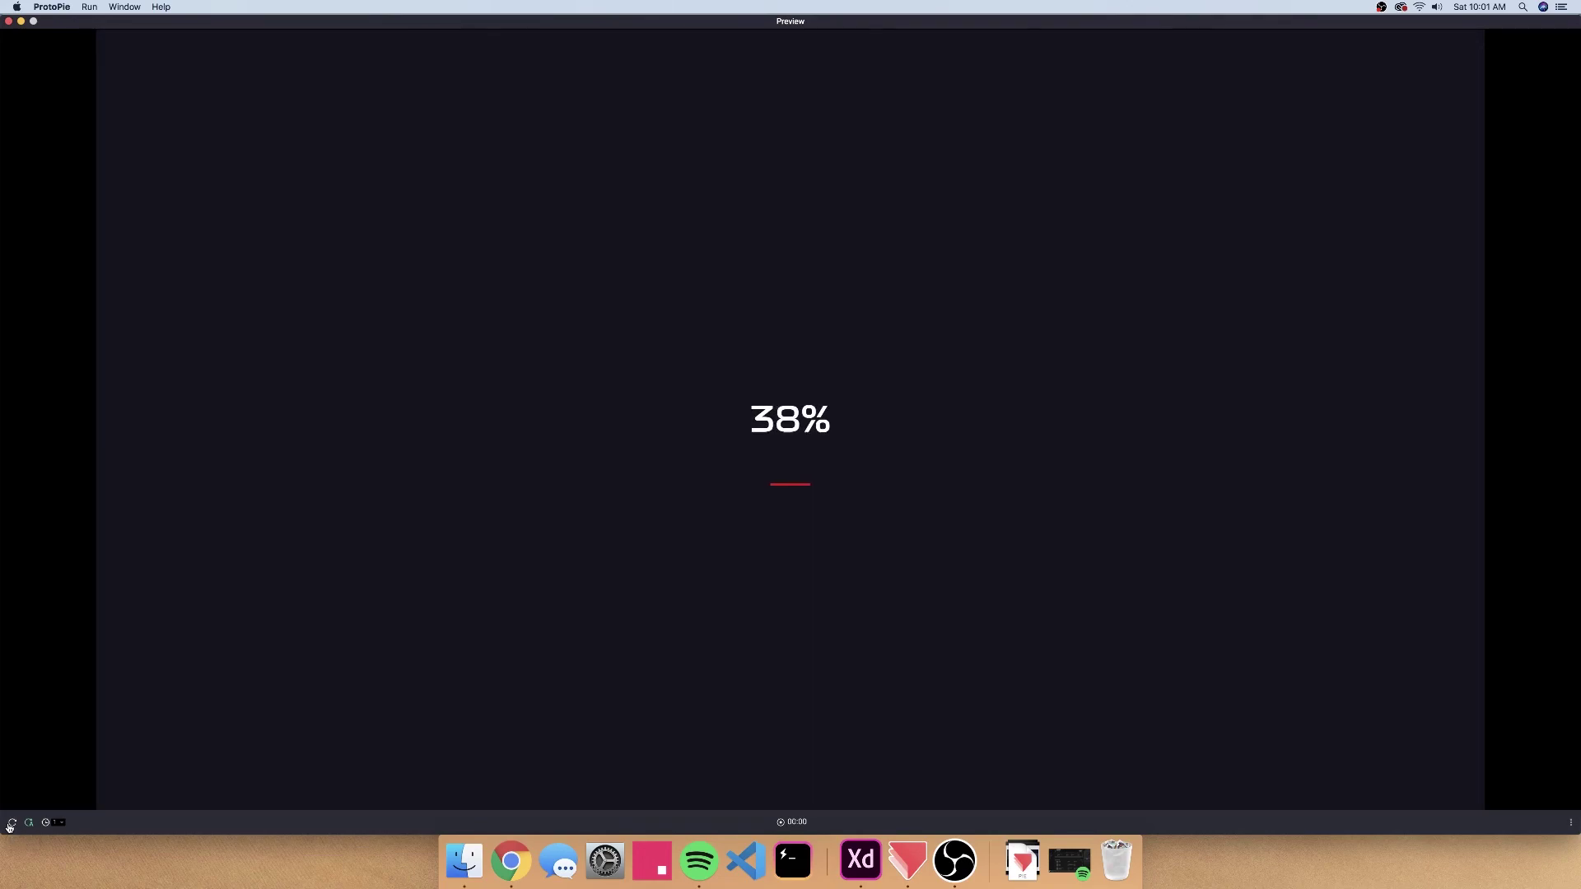